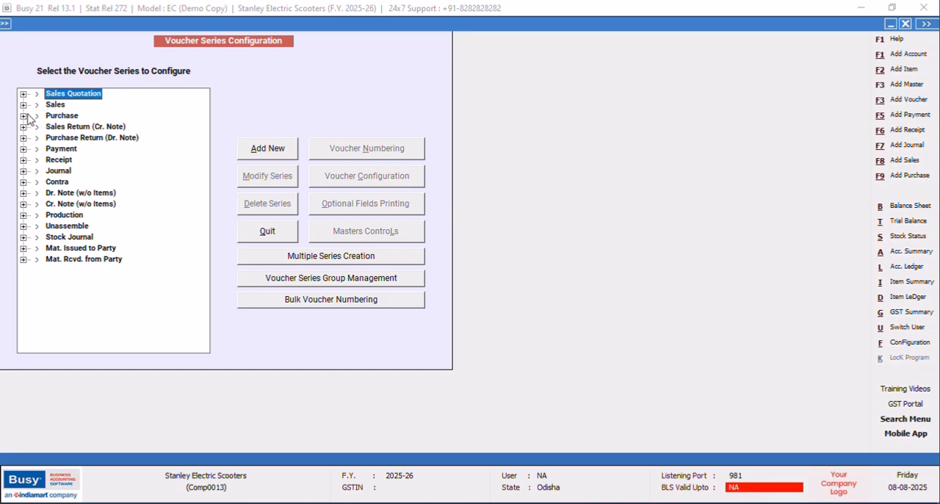
Review the automatic voucher numbering settings of the Main receipt series, including renumbering frequency and prefix, and exit the voucher series configuration.
{"action": "left_click", "coordinate": [24, 159]}
{"action": "left_click", "coordinate": [68, 171]}
{"action": "left_click", "coordinate": [388, 153]}
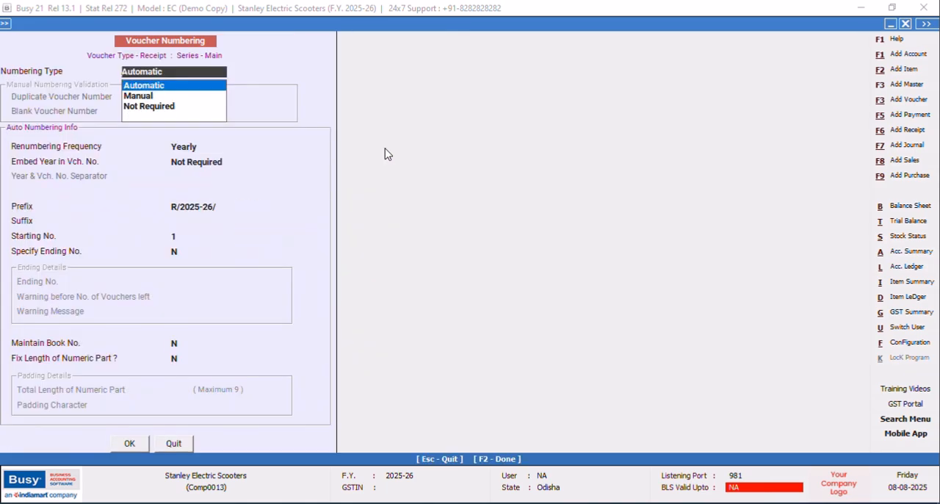
{"action": "key", "text": "Return"}
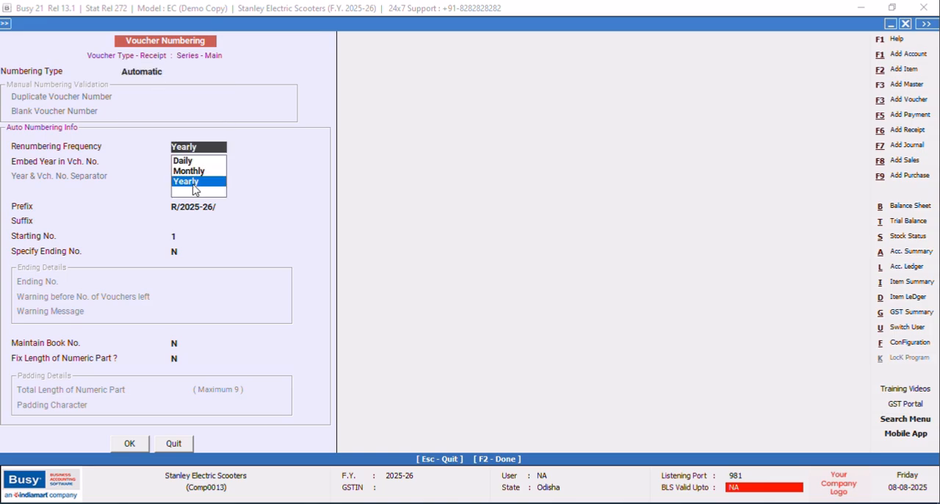
{"action": "key", "text": "Return"}
{"action": "key", "text": "Return"}
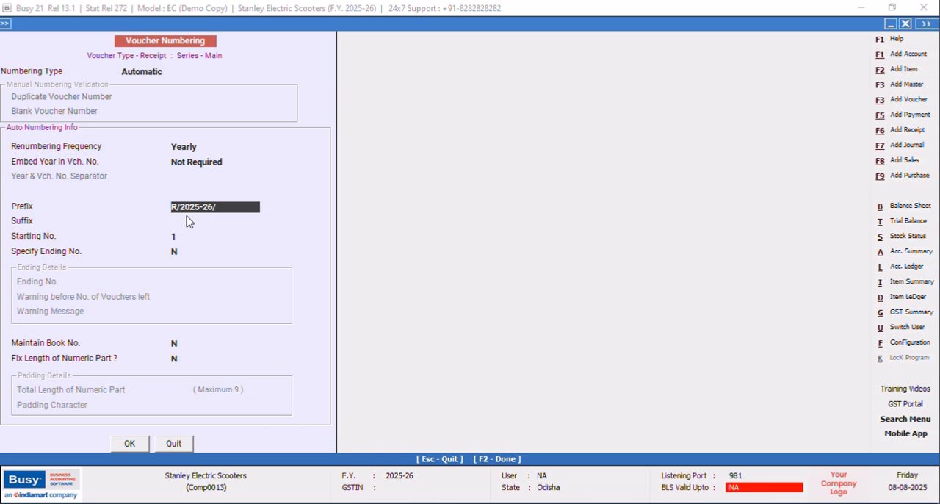
{"action": "left_click", "coordinate": [174, 443]}
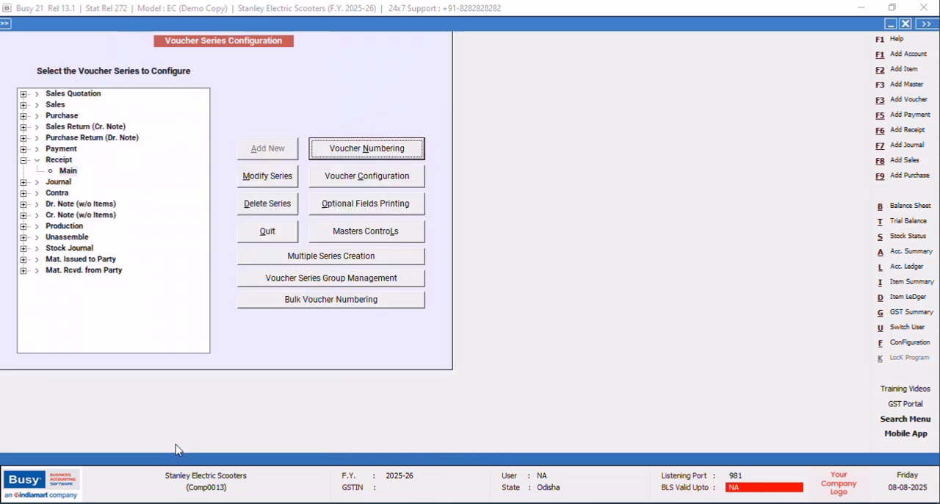
{"action": "left_click", "coordinate": [269, 232]}
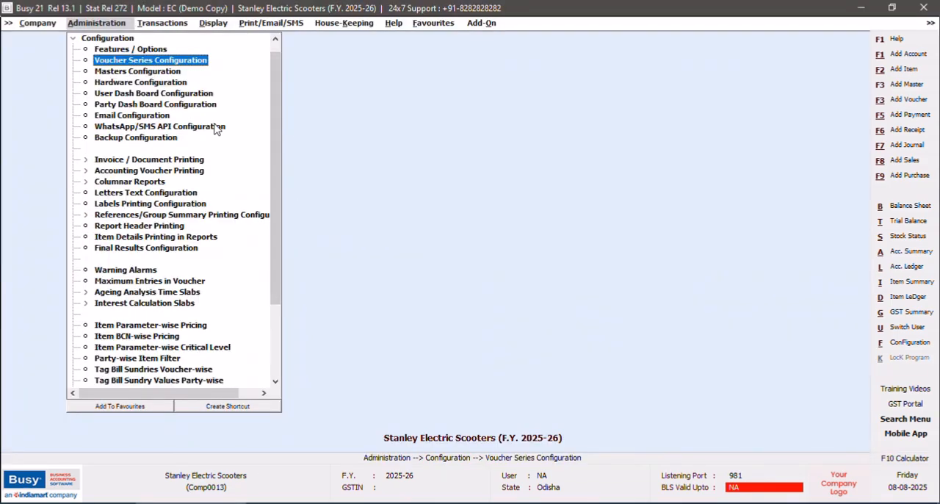
Display the customer's account ledger for 01-04-2025 to 05-04-2025.
{"action": "key", "text": "alt+l"}
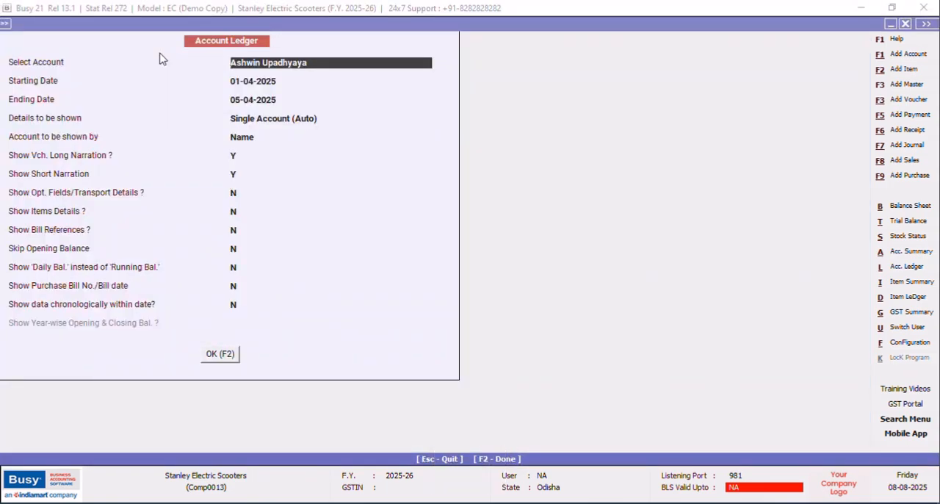
{"action": "key", "text": "F2"}
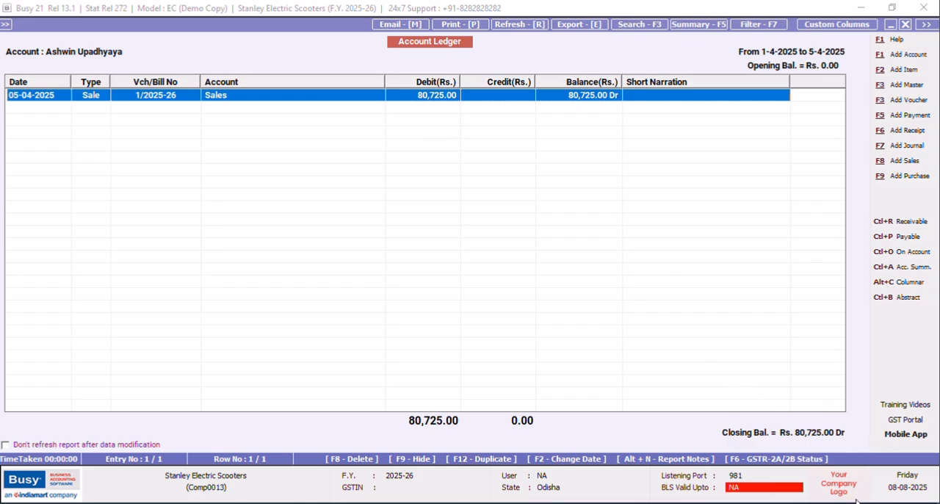
Start a new receipt voucher in the Main series dated 05-04-2025 with Cash as receipt mode and no narration.
{"action": "left_click", "coordinate": [905, 132]}
{"action": "key", "text": "Tab"}
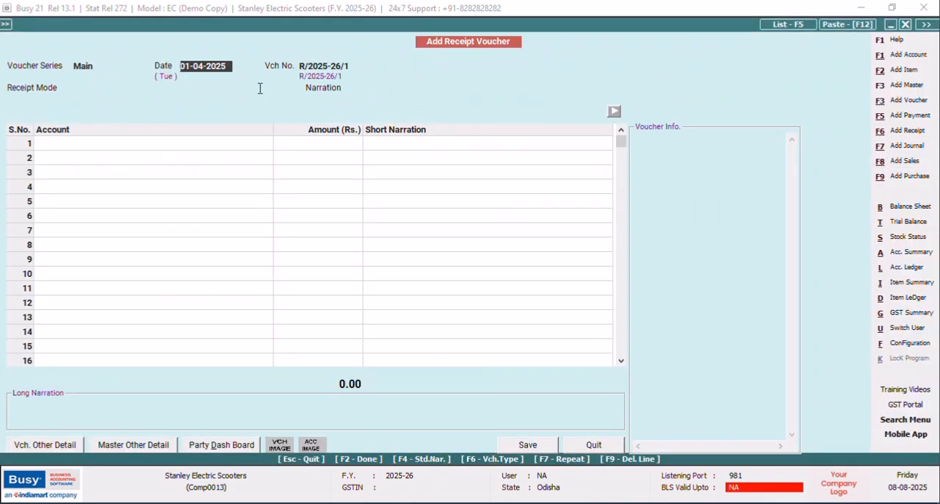
{"action": "type", "text": "5/4"}
{"action": "key", "text": "Return"}
{"action": "key", "text": "Return"}
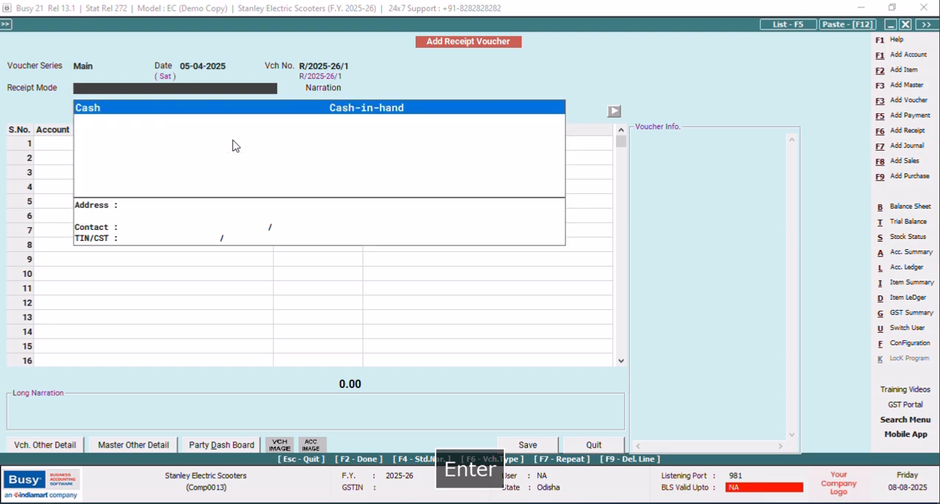
{"action": "key", "text": "Return"}
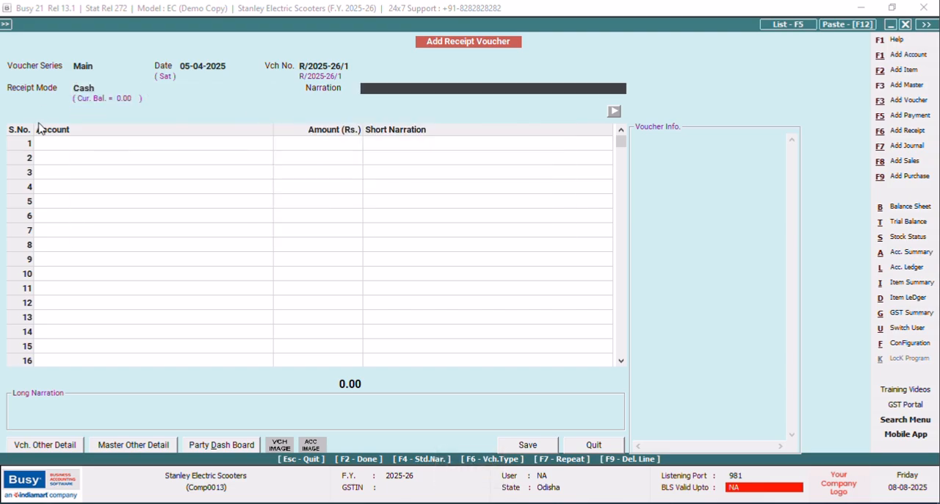
{"action": "left_click", "coordinate": [106, 85]}
{"action": "left_click_drag", "start_coordinate": [106, 85], "coordinate": [47, 90]}
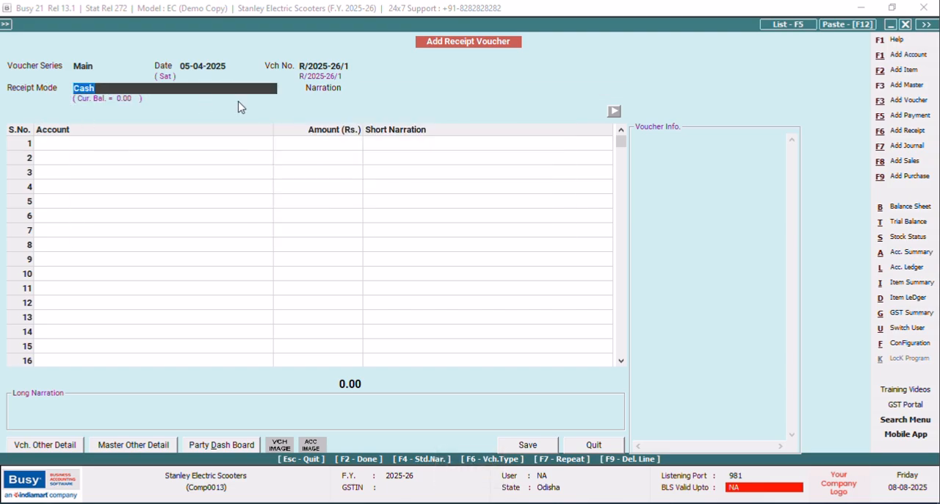
{"action": "key", "text": "Return"}
{"action": "key", "text": "Return"}
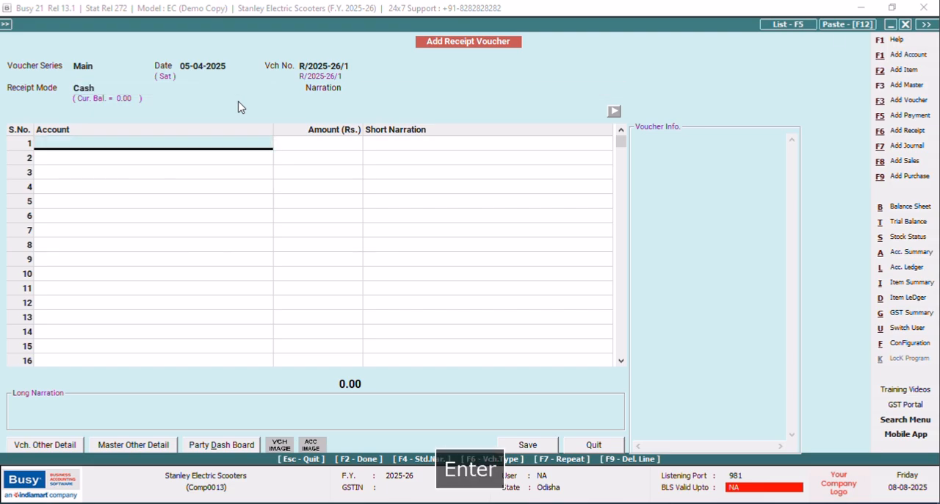
Enter the customer's account in the first voucher row with an amount of Rs. 8,725.
{"action": "type", "text": "a"}
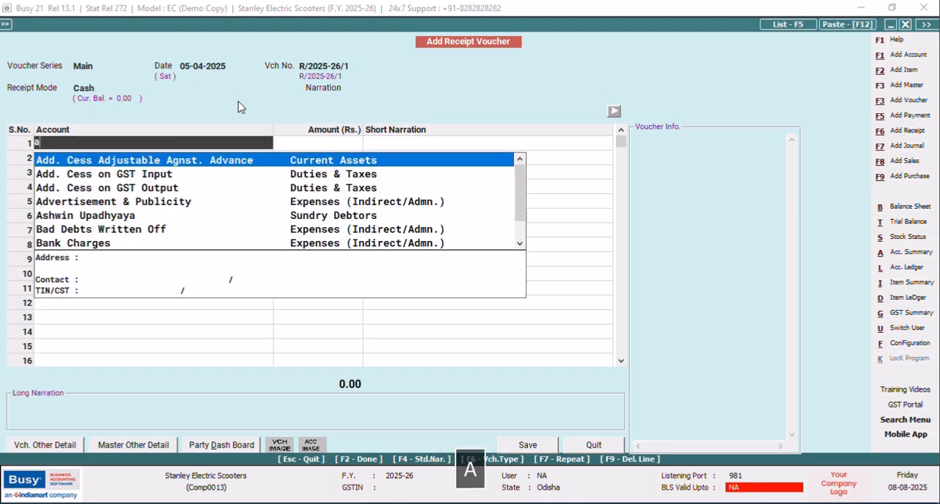
{"action": "type", "text": "shwin"}
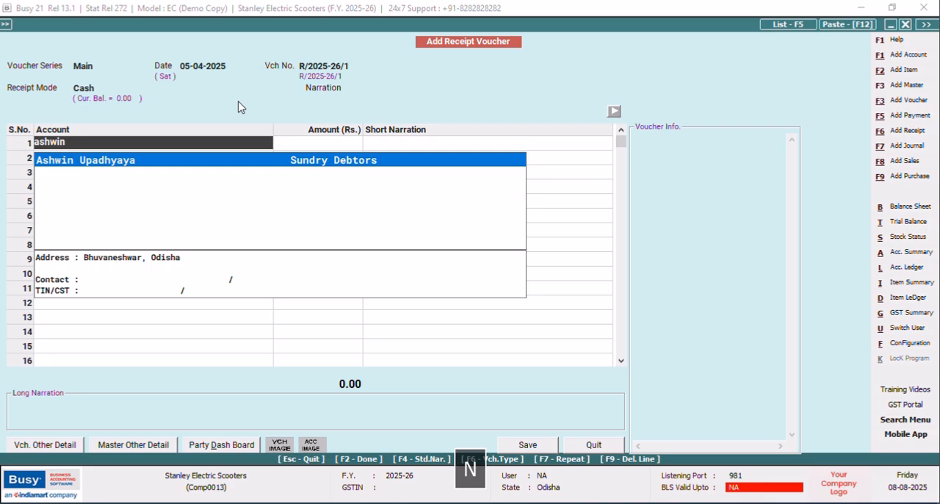
{"action": "key", "text": "Return"}
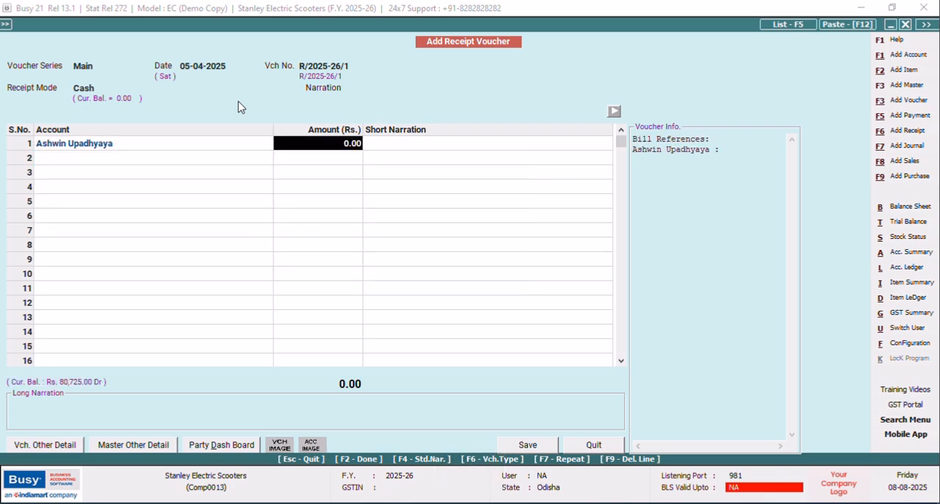
{"action": "type", "text": "8725"}
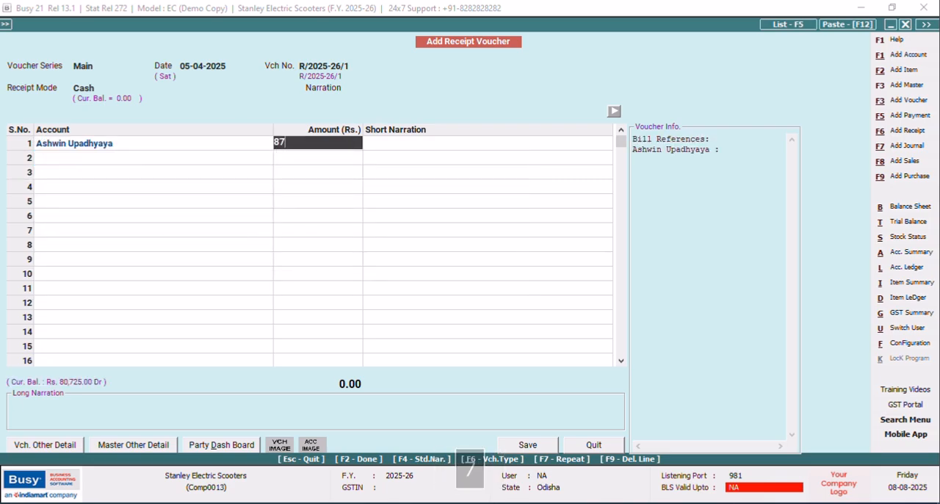
{"action": "key", "text": "Return"}
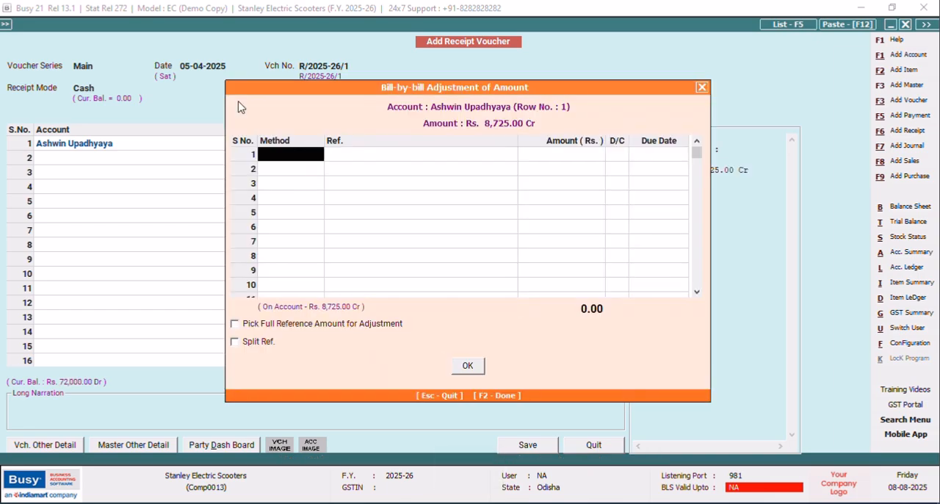
Allocate the receipt by the Adjustment method: 8,072.50 against reference 1/2025-26/1 and 652.50 against 1/2025-26/2.
{"action": "type", "text": "a"}
{"action": "key", "text": "Return"}
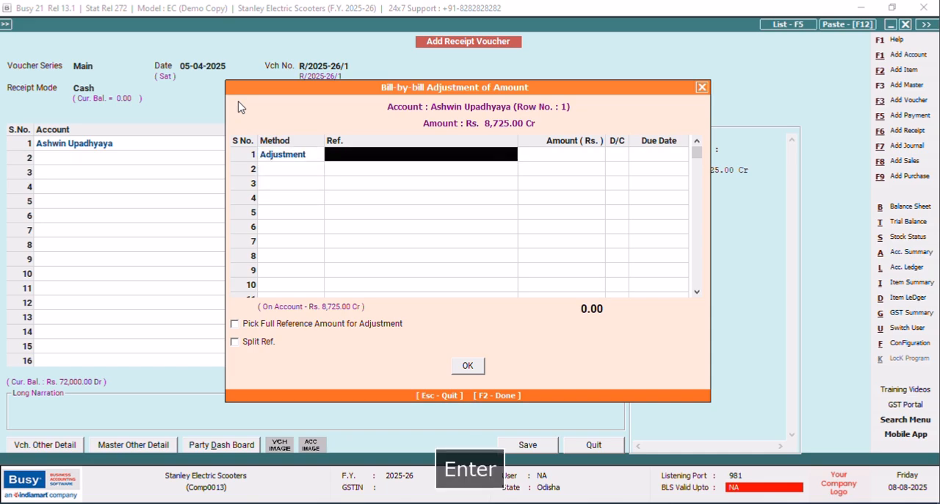
{"action": "key", "text": "Return"}
{"action": "key", "text": "Return"}
{"action": "key", "text": "Return"}
{"action": "key", "text": "Return"}
{"action": "key", "text": "Return"}
{"action": "key", "text": "Return"}
{"action": "key", "text": "Return"}
{"action": "key", "text": "Return"}
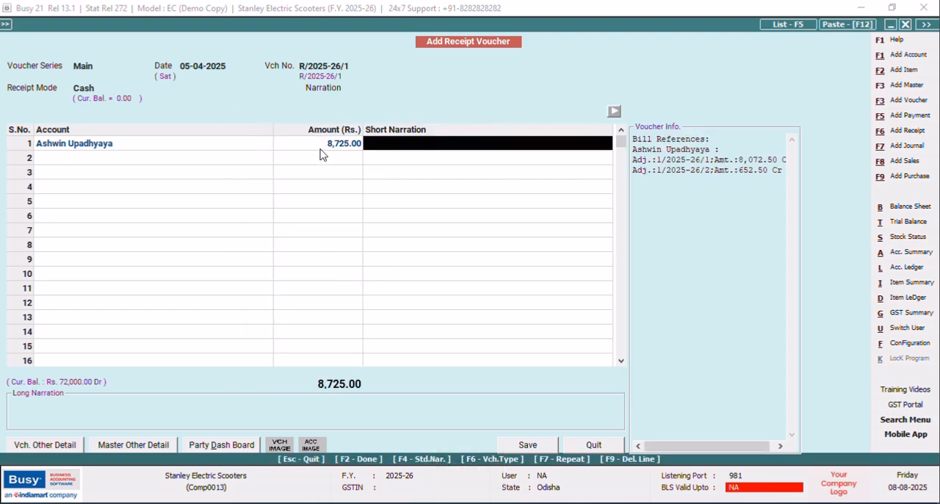
Recheck the bill-by-bill adjustment of the customer's row and save the receipt voucher.
{"action": "left_click", "coordinate": [261, 147]}
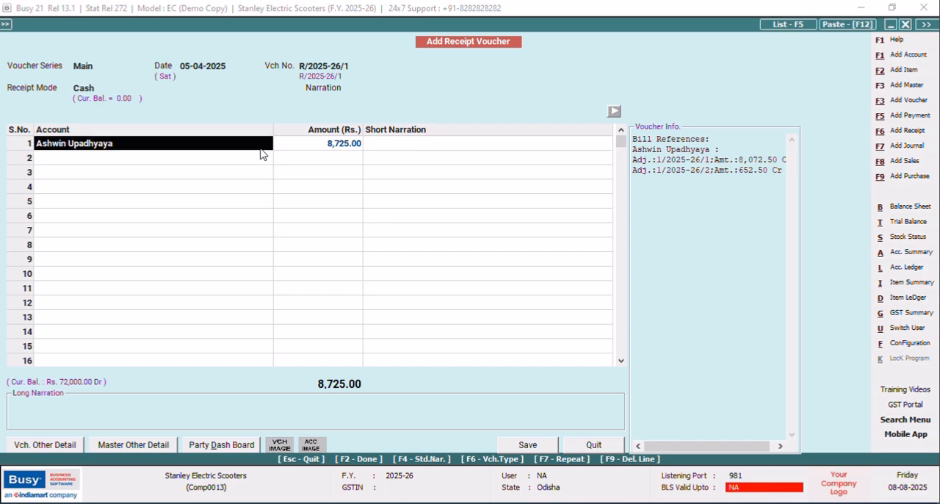
{"action": "key", "text": "Return"}
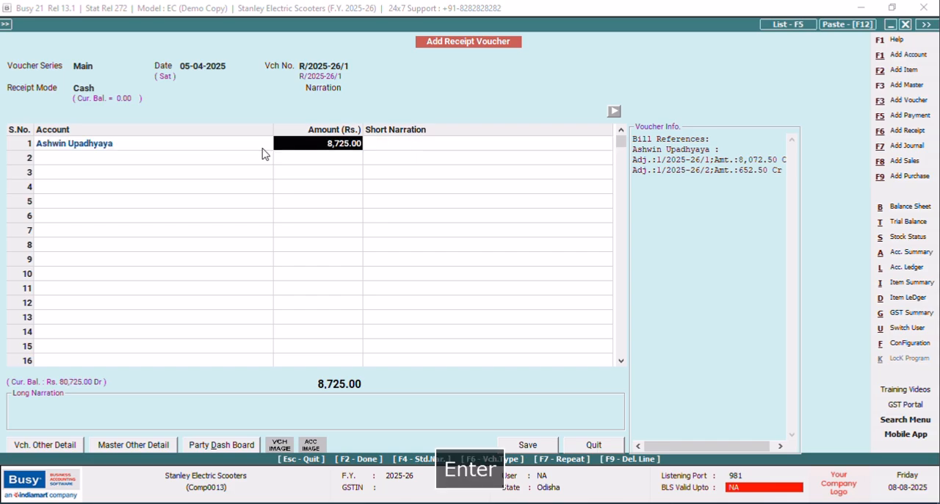
{"action": "key", "text": "Return"}
{"action": "key", "text": "Return"}
{"action": "key", "text": "Return"}
{"action": "key", "text": "Return"}
{"action": "key", "text": "Return"}
{"action": "key", "text": "Return"}
{"action": "key", "text": "Return"}
{"action": "key", "text": "Return"}
{"action": "key", "text": "Return"}
{"action": "key", "text": "Return"}
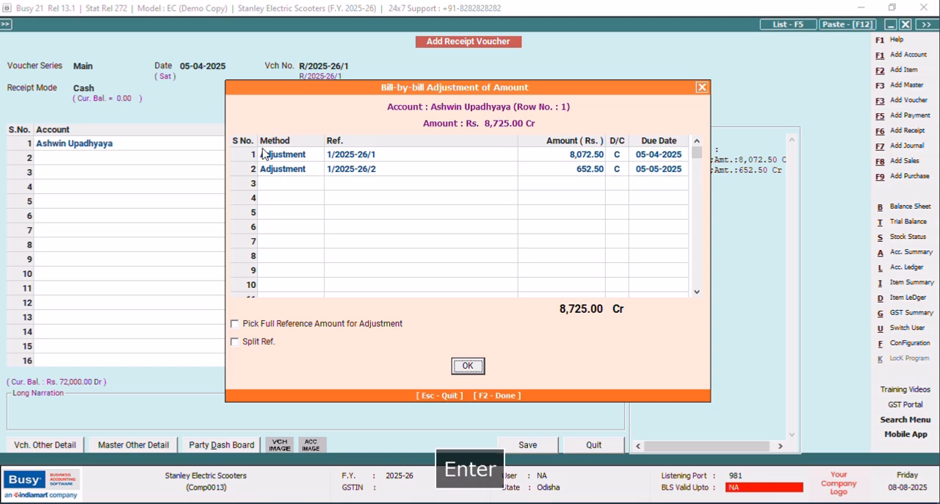
{"action": "left_click", "coordinate": [470, 366]}
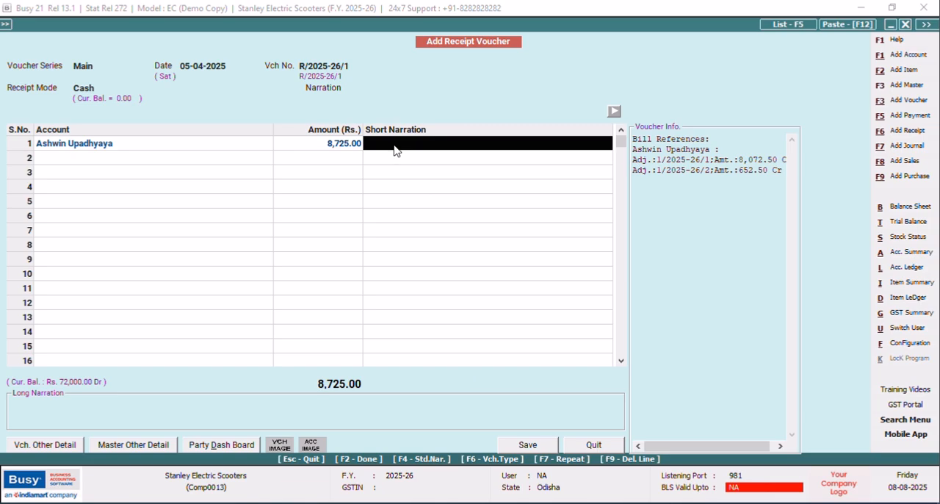
{"action": "left_click", "coordinate": [531, 446]}
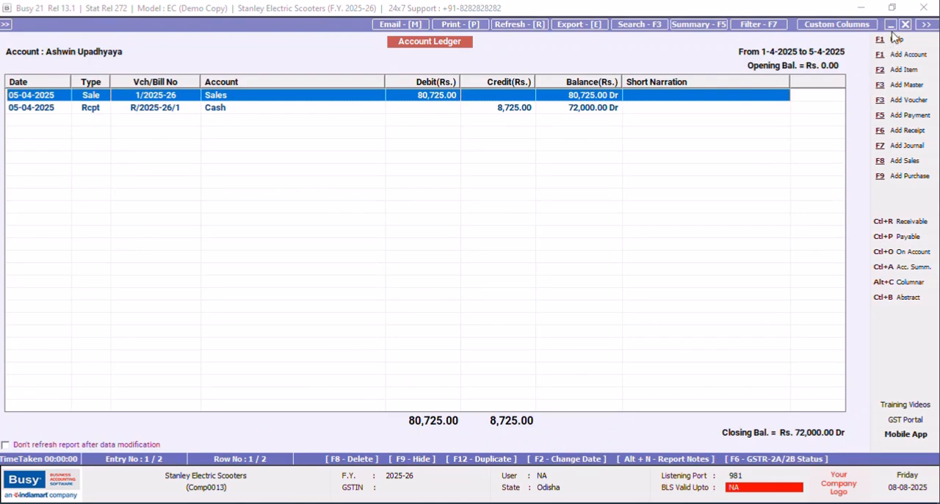
Regenerate the customer's ledger for the same period and open the cash receipt entry for modification.
{"action": "left_click", "coordinate": [906, 26]}
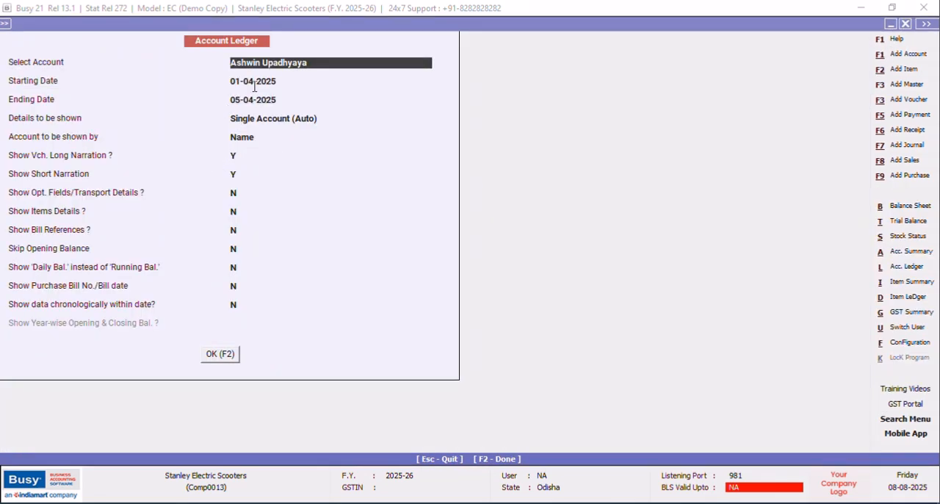
{"action": "left_click", "coordinate": [218, 358]}
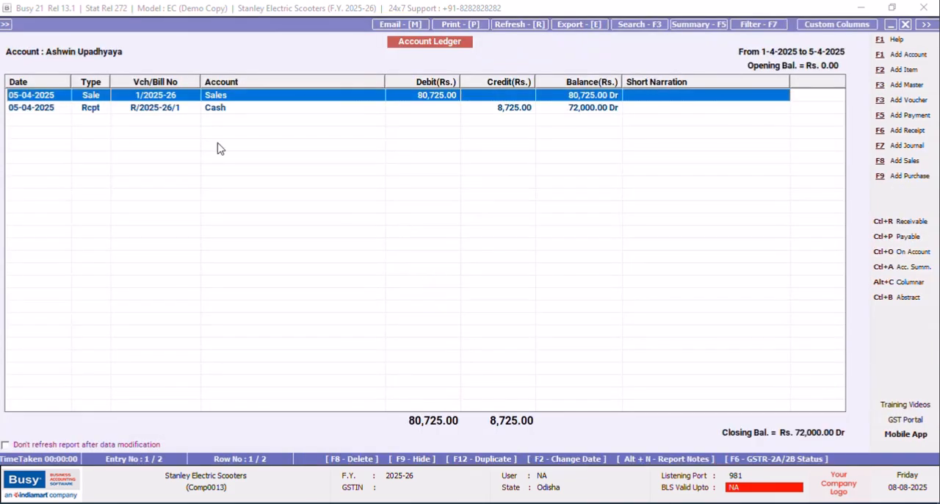
{"action": "left_click", "coordinate": [232, 107]}
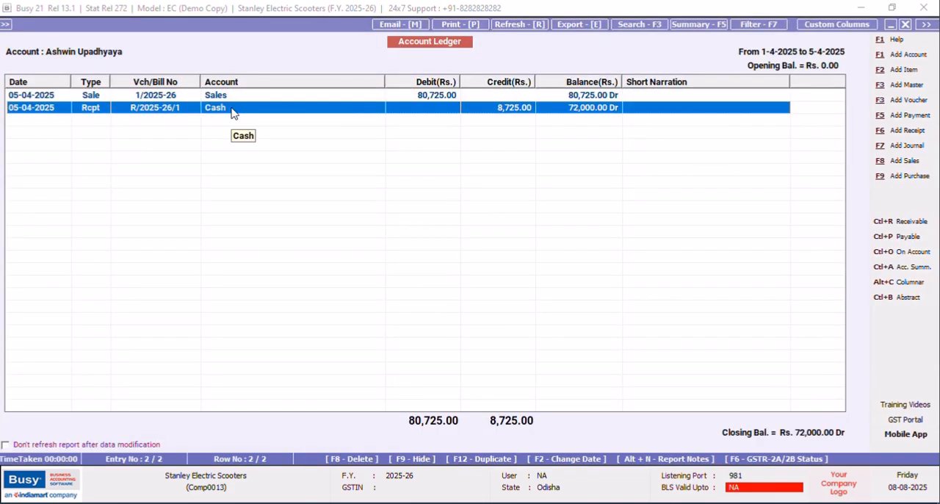
{"action": "key", "text": "Return"}
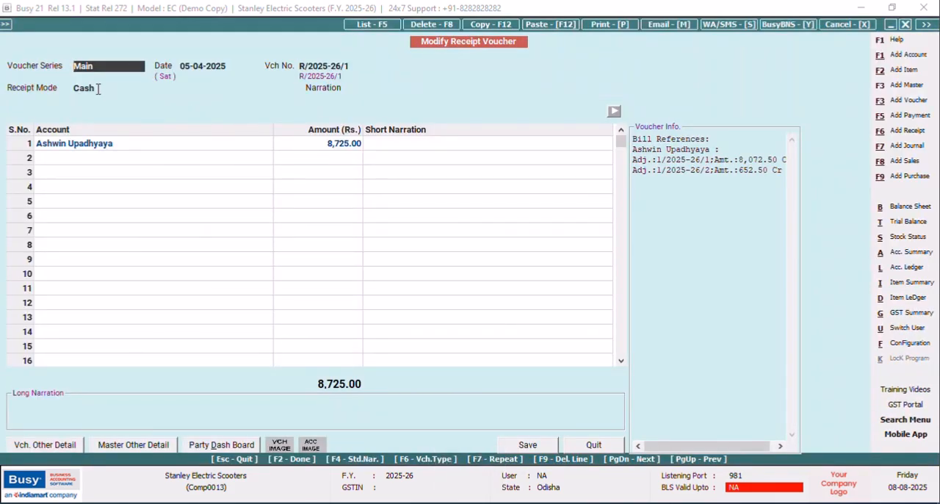
Start a new account master from the voucher's receipt mode field and name it Canara Bank OD A/C.
{"action": "key", "text": "Return"}
{"action": "key", "text": "F3"}
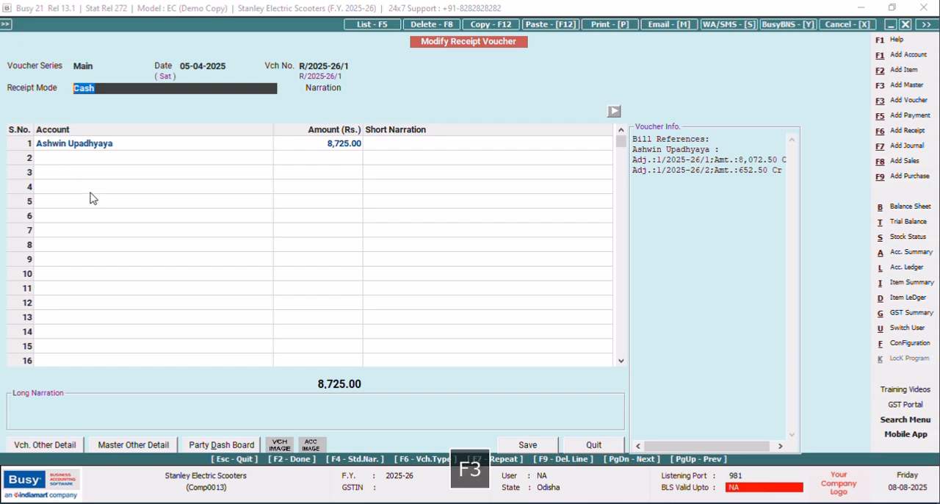
{"action": "key", "text": "Caps_Lock"}
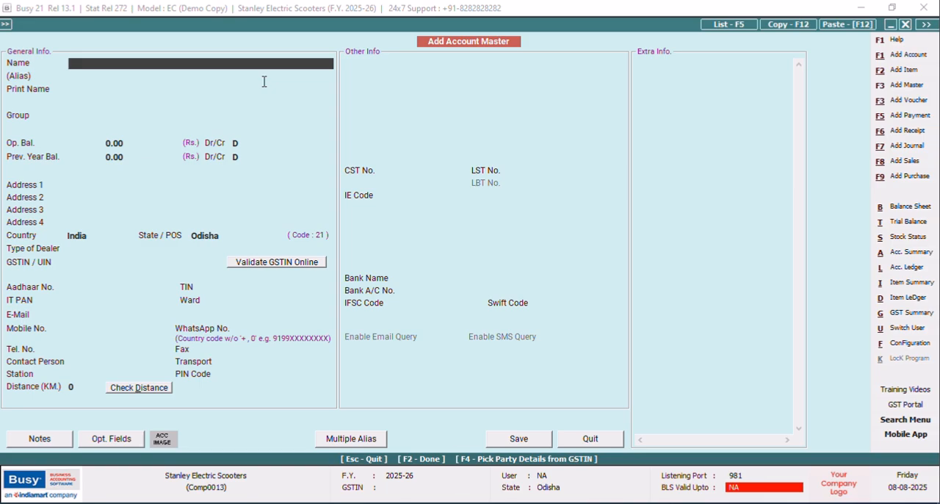
{"action": "type", "text": "C"}
{"action": "key", "text": "Caps_Lock"}
{"action": "type", "text": "anarab"}
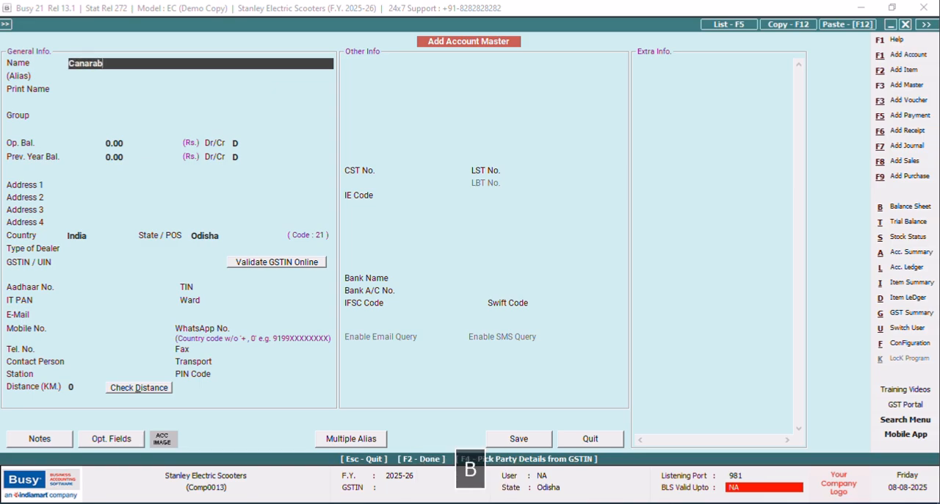
{"action": "key", "text": "BackSpace"}
{"action": "key", "text": "Caps_Lock"}
{"action": "type", "text": "Bank"}
{"action": "key", "text": "Caps_Lock"}
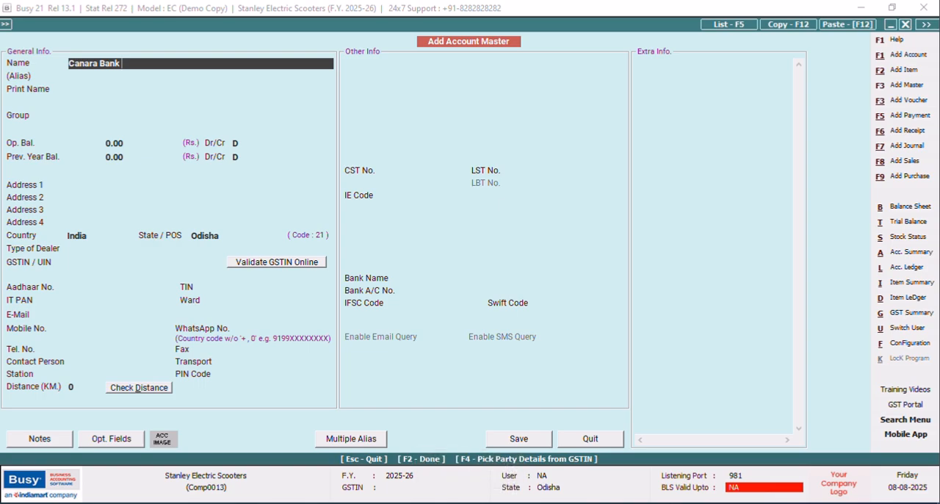
{"action": "type", "text": "OD A"}
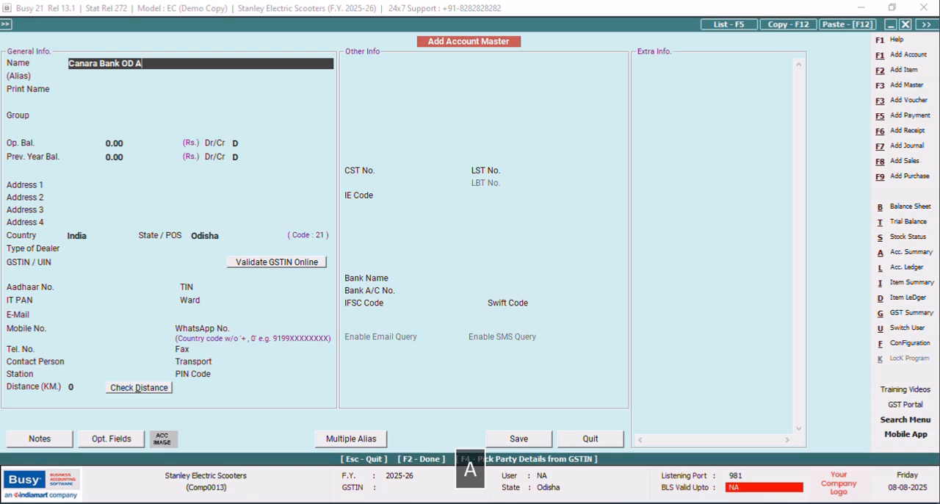
{"action": "type", "text": "/C"}
{"action": "key", "text": "Return"}
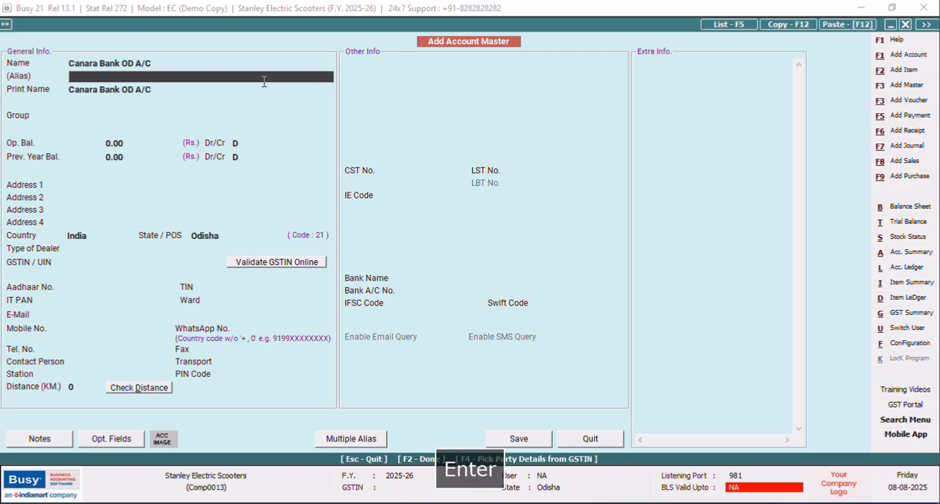
Rename the new account master to "Canara Bank A/C No:" followed by the bank account number, and carry it into the print name.
{"action": "key", "text": "shift+Tab"}
{"action": "key", "text": "Up"}
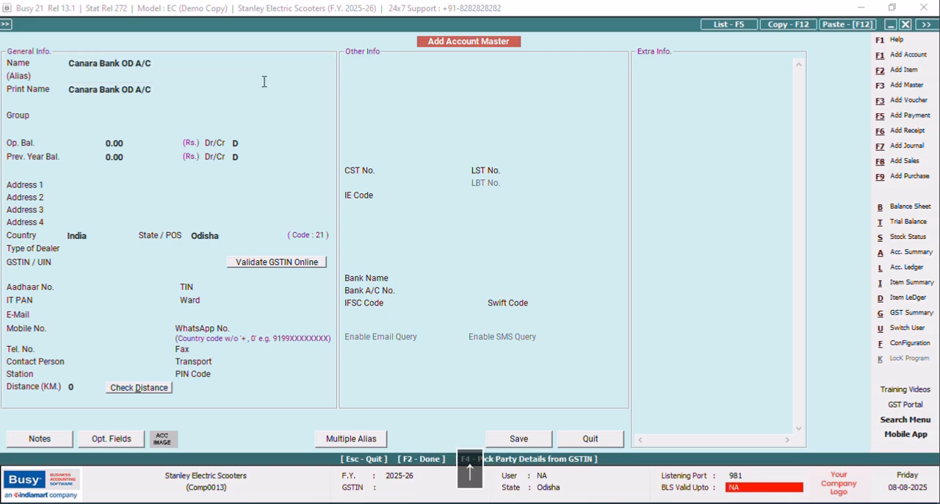
{"action": "left_click", "coordinate": [167, 62]}
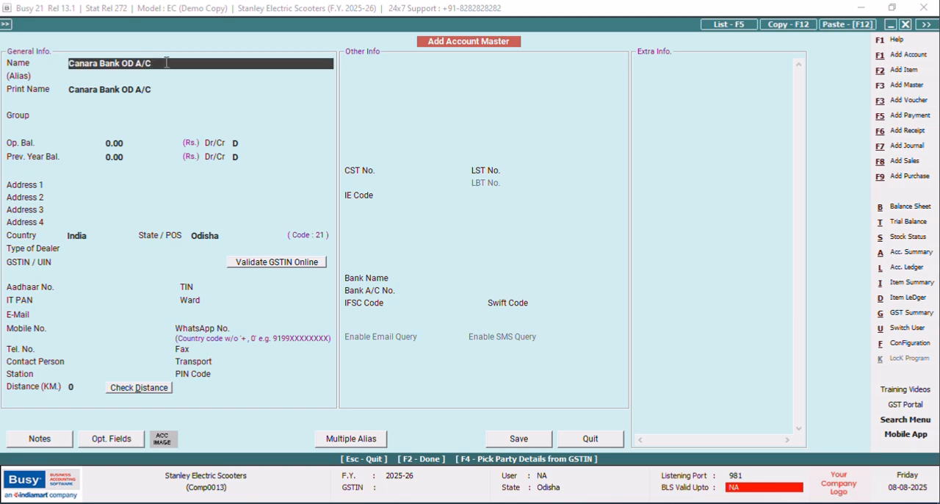
{"action": "key", "text": "BackSpace"}
{"action": "key", "text": "BackSpace"}
{"action": "key", "text": "BackSpace"}
{"action": "type", "text": "A"}
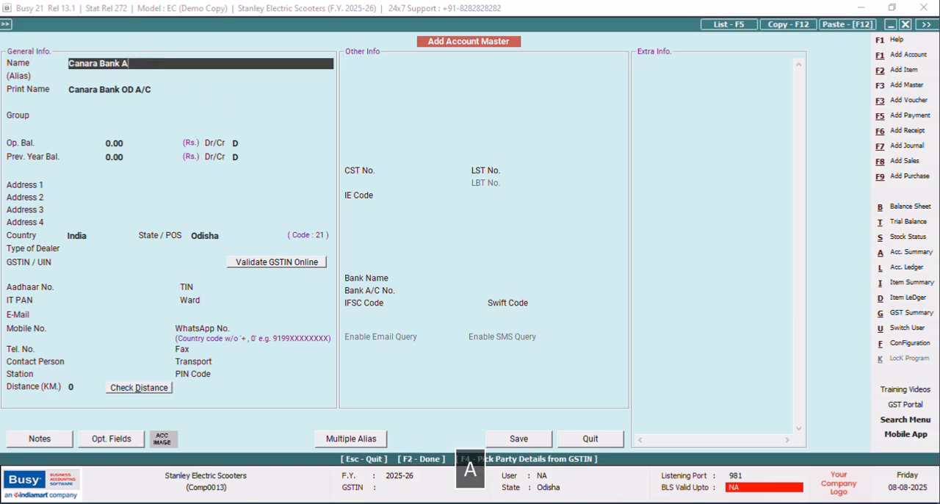
{"action": "type", "text": "/C N"}
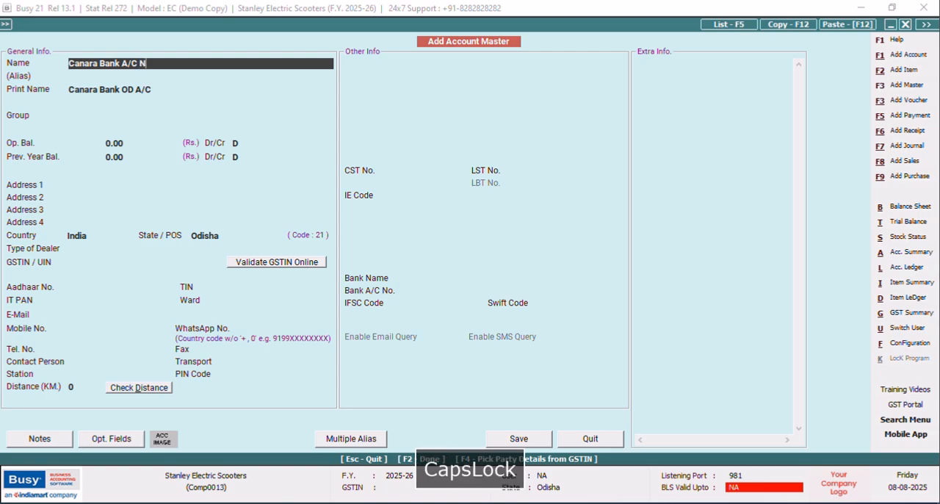
{"action": "type", "text": "o: "}
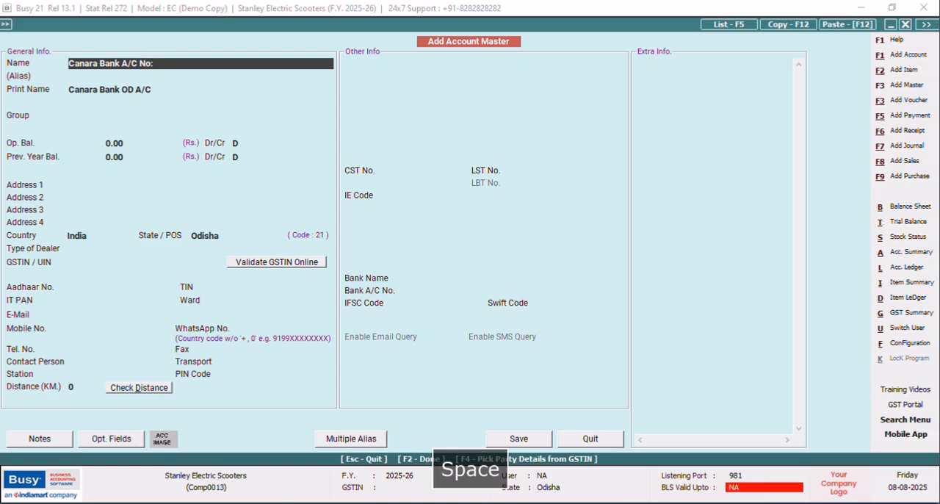
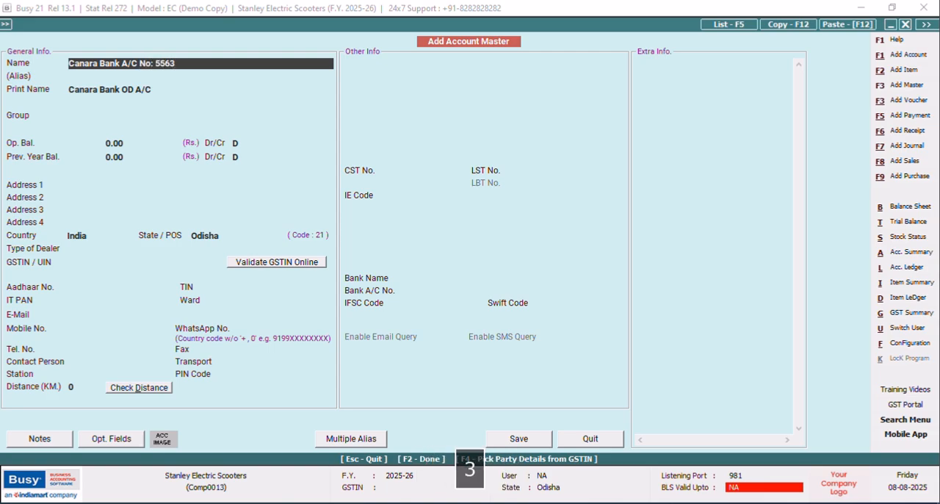
{"action": "key", "text": "Return"}
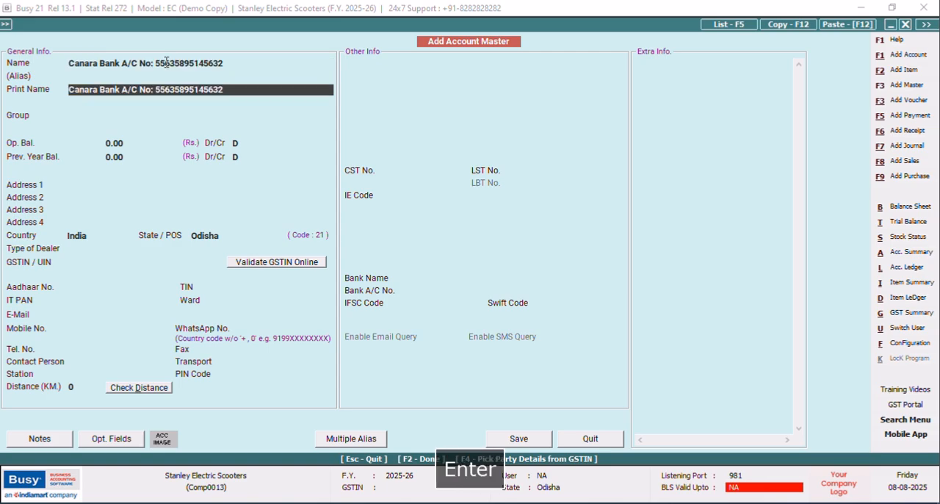
Place the new bank account in the Bank Accounts group and save the account master.
{"action": "key", "text": "Return"}
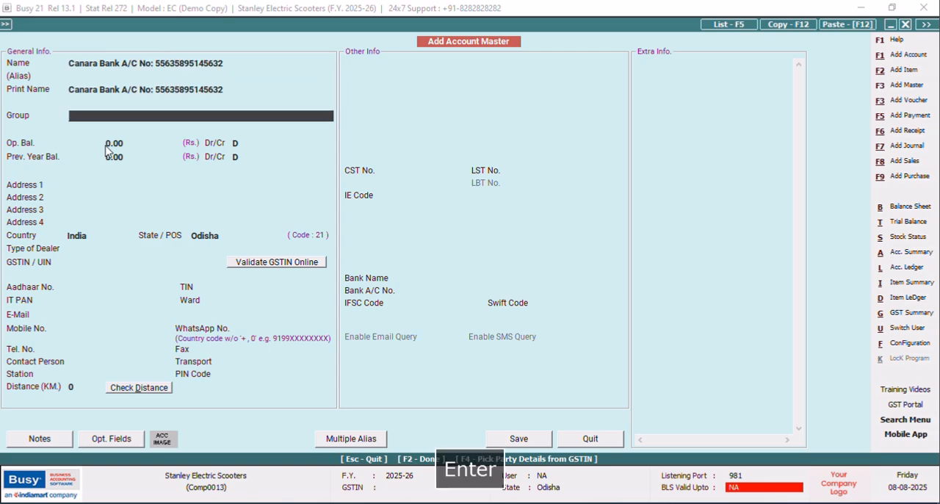
{"action": "type", "text": "b"}
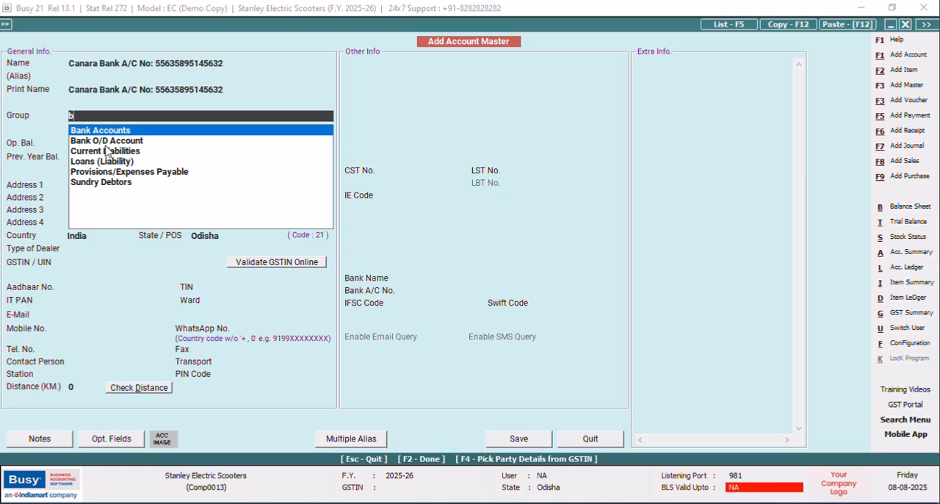
{"action": "key", "text": "Return"}
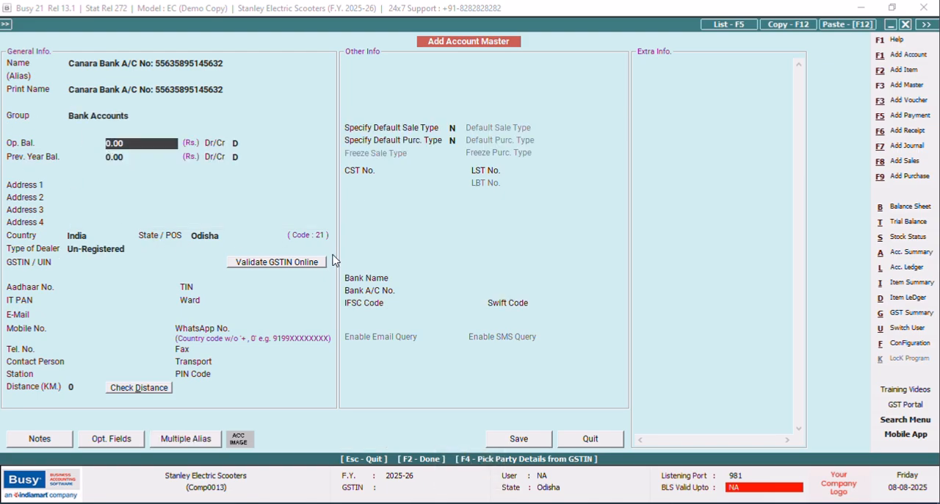
{"action": "left_click", "coordinate": [514, 440]}
Keep the customer's amount and bill-by-bill adjustment as entered and save the receipt voucher with the Canara Bank account as receipt mode.
{"action": "key", "text": "Tab"}
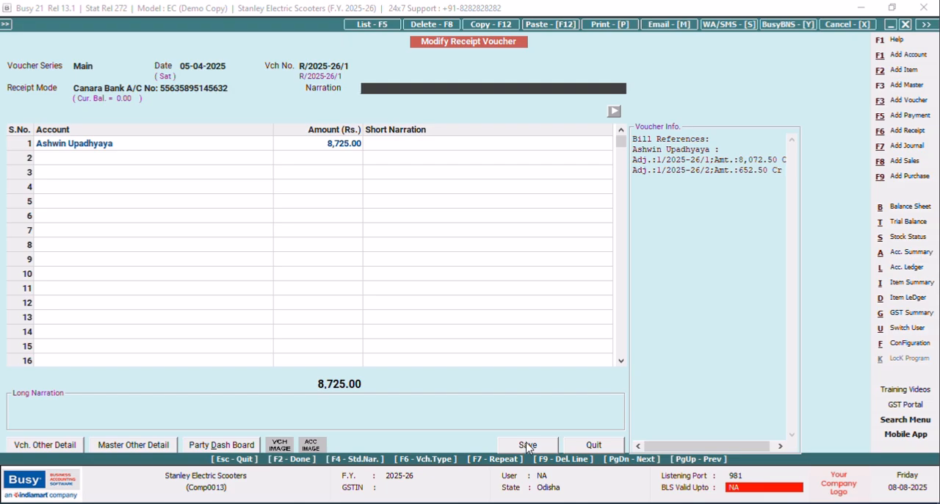
{"action": "key", "text": "Return"}
{"action": "key", "text": "Return"}
{"action": "key", "text": "Return"}
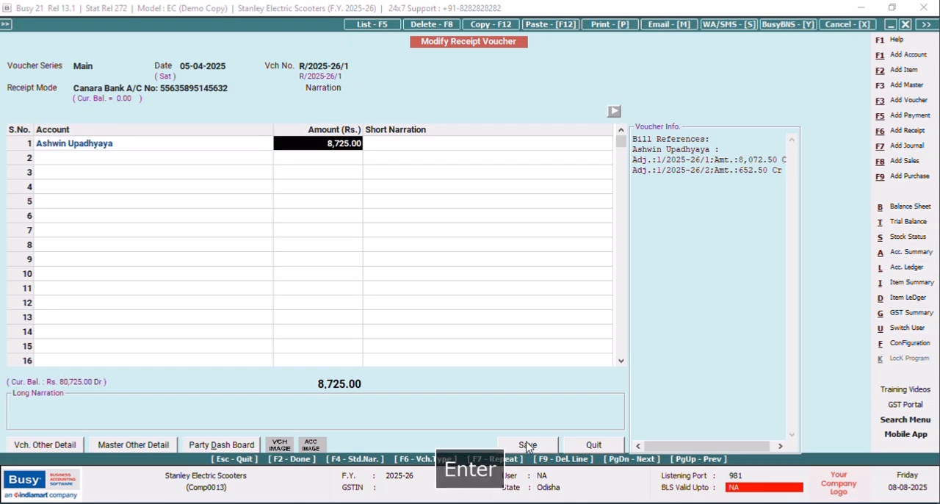
{"action": "key", "text": "Return"}
{"action": "key", "text": "Return"}
{"action": "key", "text": "Return"}
{"action": "key", "text": "Return"}
{"action": "key", "text": "Return"}
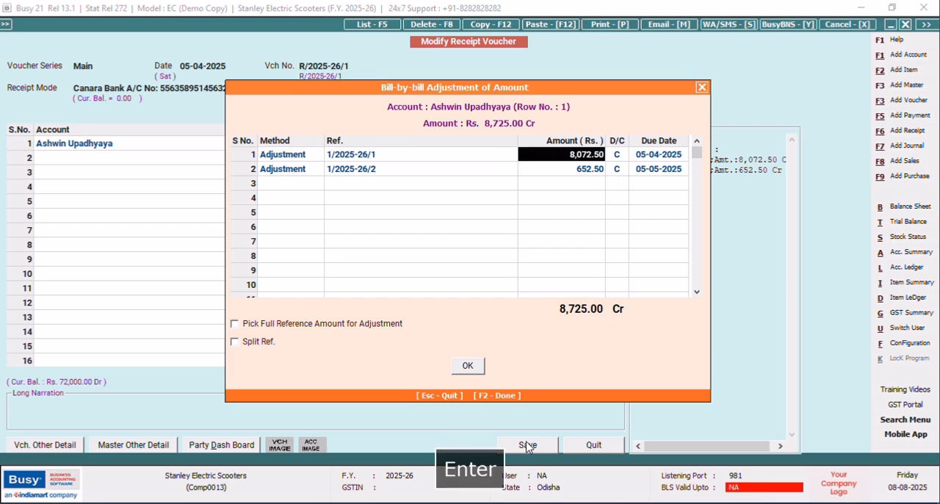
{"action": "key", "text": "Return"}
{"action": "key", "text": "Return"}
{"action": "key", "text": "Return"}
{"action": "key", "text": "Return"}
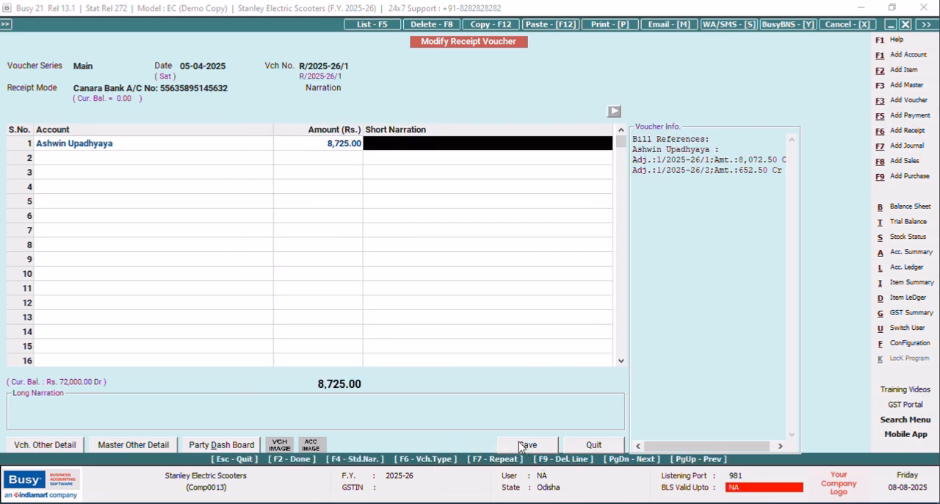
{"action": "left_click", "coordinate": [520, 444]}
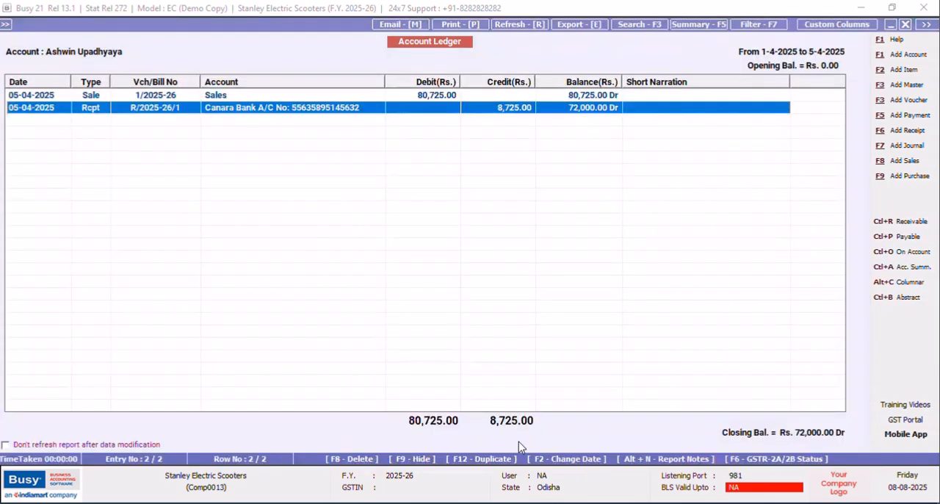
Close the ledger, enable Maintain Bank Instrument Details in the Accounts features, and save the configuration.
{"action": "left_click", "coordinate": [907, 24]}
{"action": "left_click", "coordinate": [906, 24]}
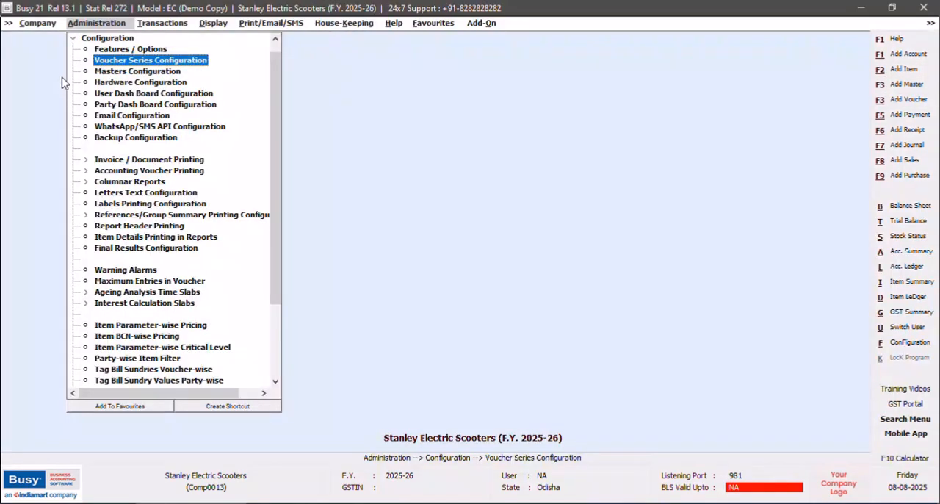
{"action": "left_click", "coordinate": [71, 39]}
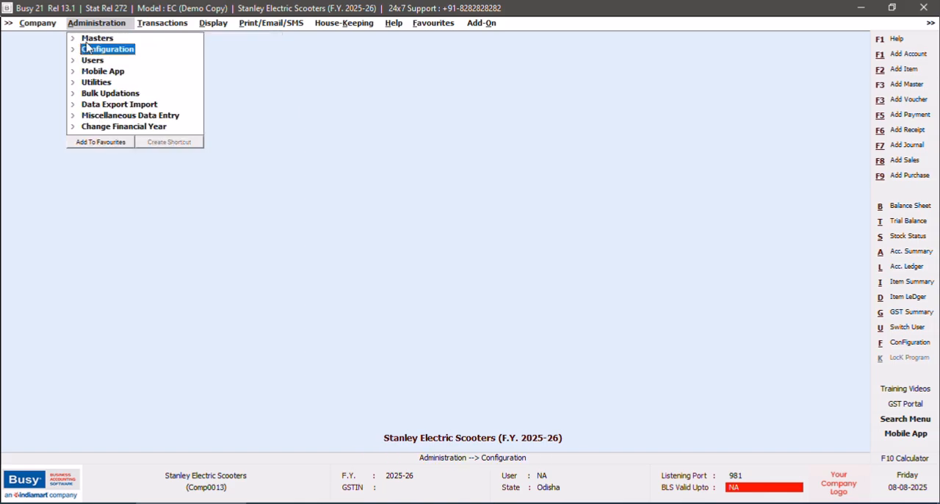
{"action": "left_click", "coordinate": [92, 48]}
{"action": "double_click", "coordinate": [113, 50]}
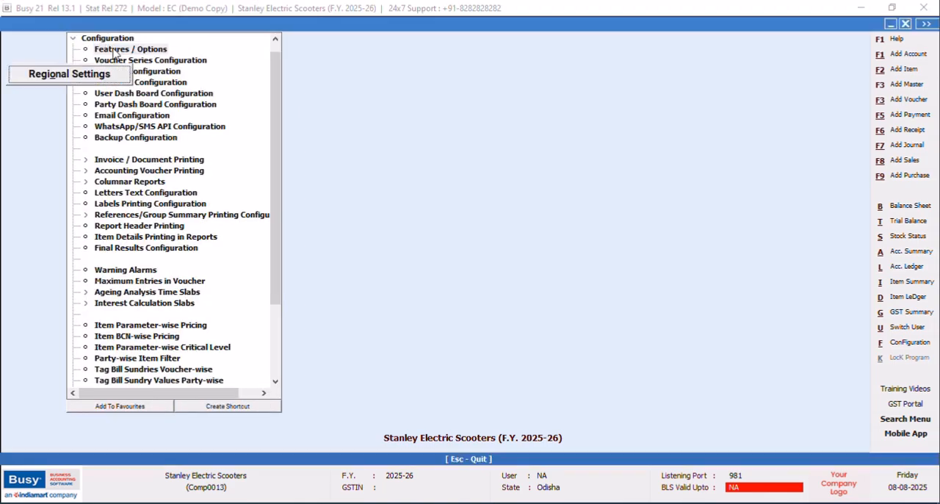
{"action": "left_click", "coordinate": [66, 181]}
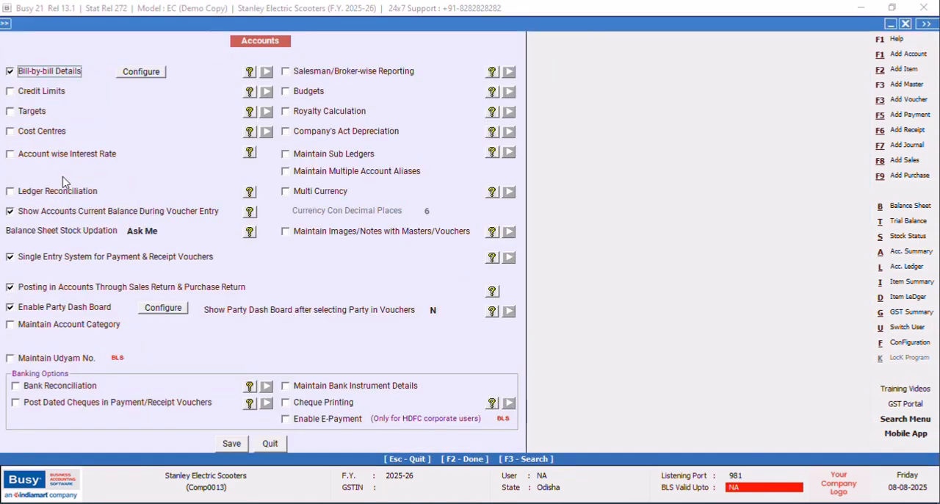
{"action": "left_click", "coordinate": [286, 387]}
{"action": "left_click", "coordinate": [237, 444]}
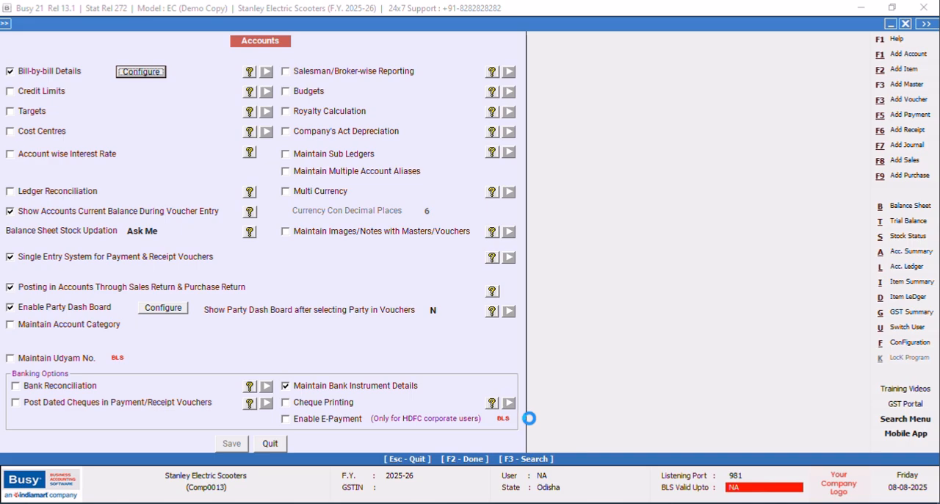
{"action": "left_click", "coordinate": [110, 423]}
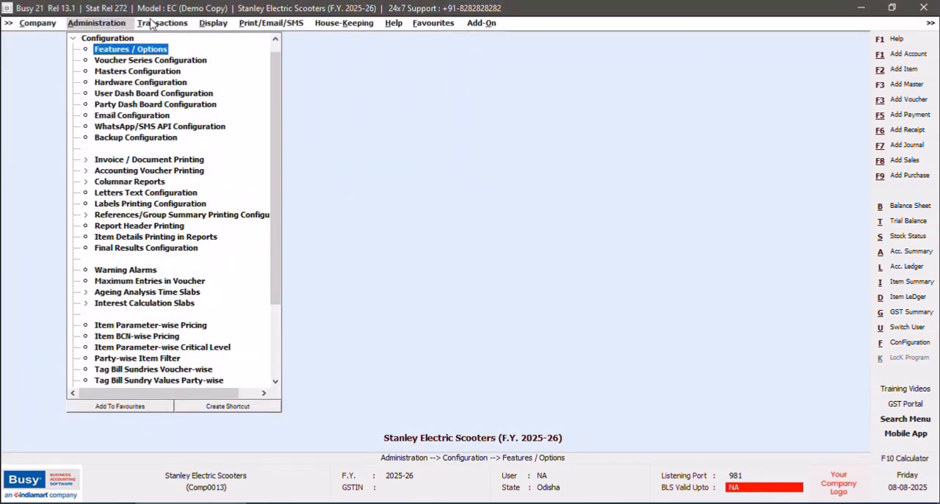
Open receipt voucher R/2025-26/1 of the Main series, dated 05-04-2025, for modification.
{"action": "left_click", "coordinate": [151, 24]}
{"action": "left_click", "coordinate": [172, 127]}
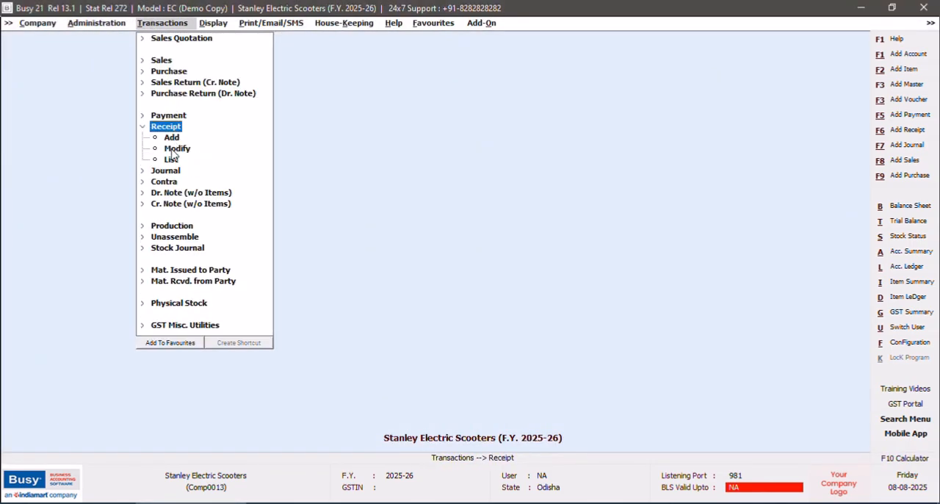
{"action": "left_click", "coordinate": [173, 150]}
{"action": "left_click", "coordinate": [113, 86]}
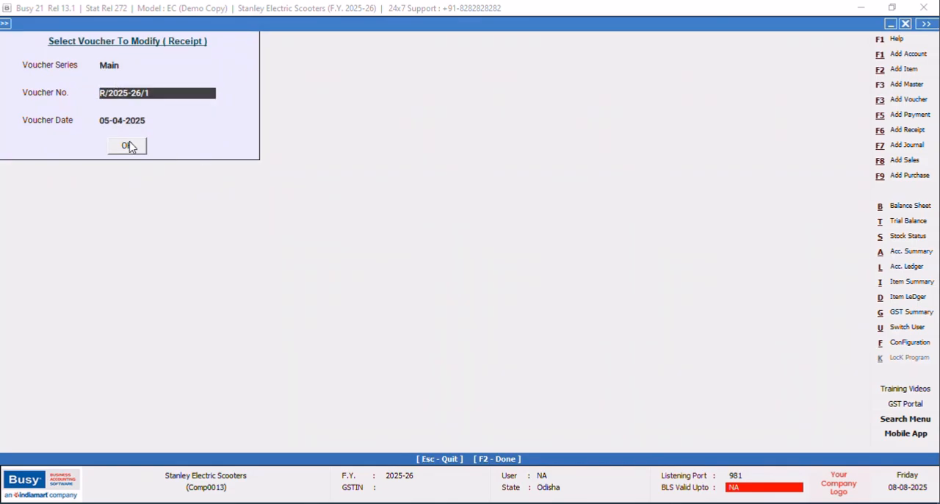
{"action": "left_click", "coordinate": [128, 145]}
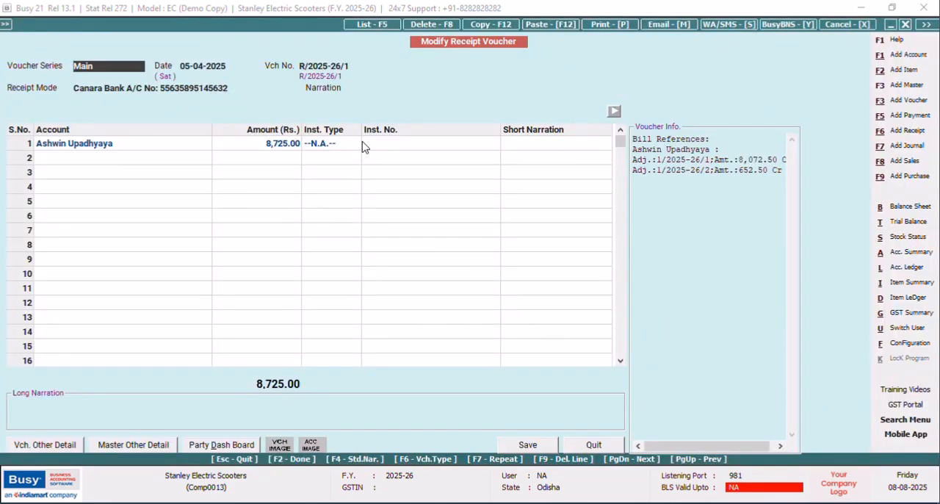
Set the instrument type of the customer's receipt row to CHQ.
{"action": "left_click", "coordinate": [345, 145]}
{"action": "left_click", "coordinate": [382, 150]}
{"action": "left_click", "coordinate": [383, 149]}
{"action": "left_click", "coordinate": [389, 153]}
{"action": "left_click", "coordinate": [326, 147]}
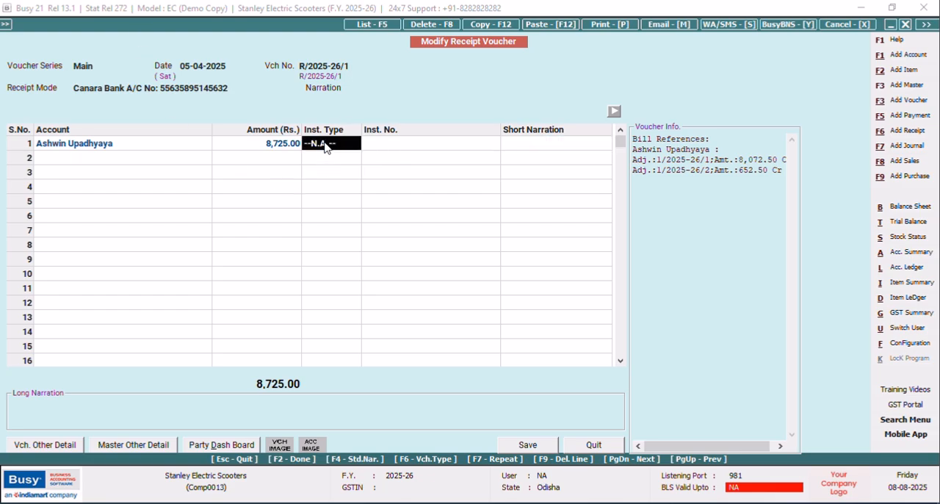
{"action": "type", "text": "C"}
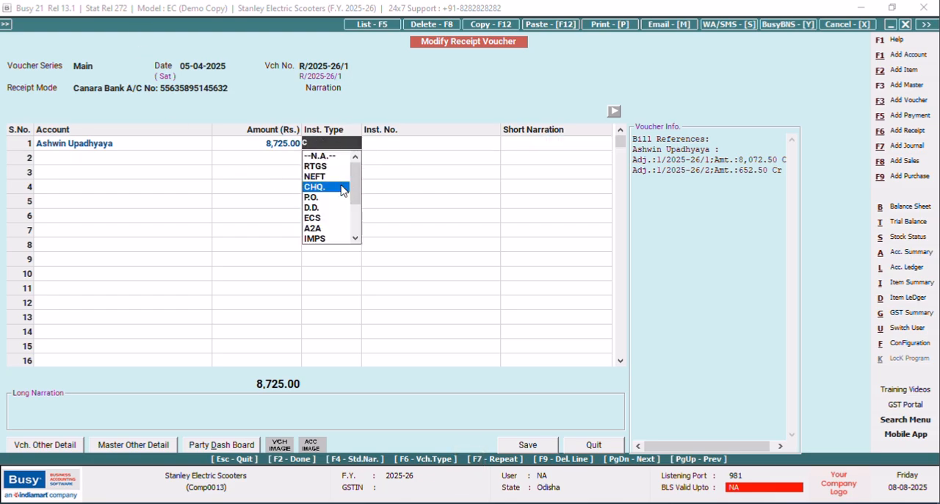
{"action": "left_click", "coordinate": [342, 188]}
Enter 8745632 as the instrument number of the customer's receipt row.
{"action": "left_click", "coordinate": [393, 147]}
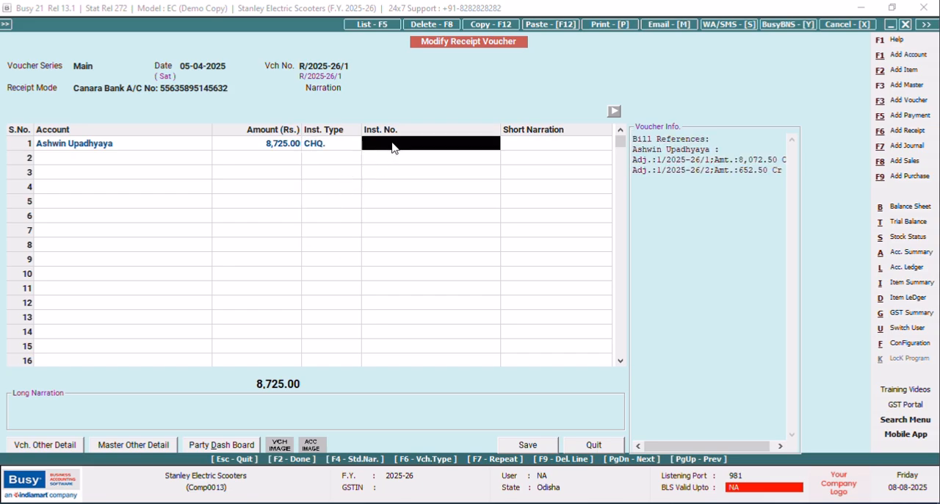
{"action": "type", "text": "874"}
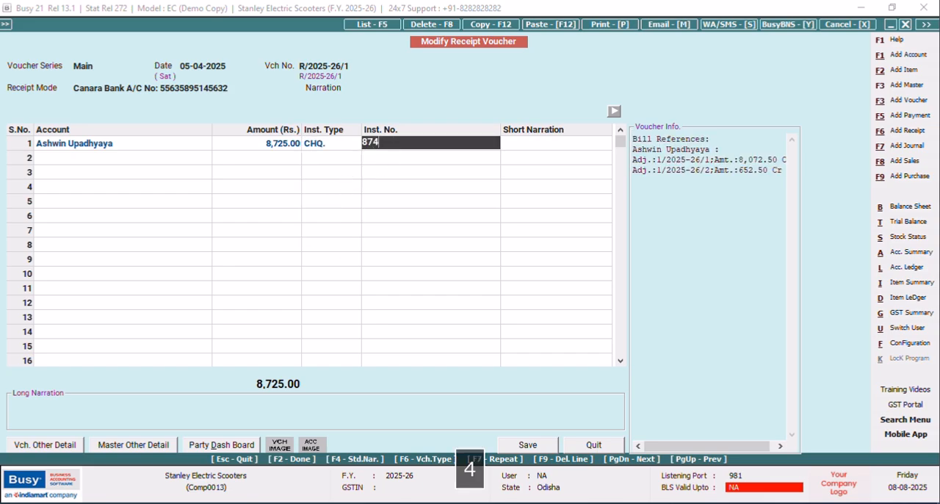
{"action": "type", "text": "563"}
{"action": "type", "text": "2"}
{"action": "key", "text": "Return"}
Delete the stray second row with the Add. Cess account, save the receipt voucher, and leave receipt modification.
{"action": "key", "text": "Return"}
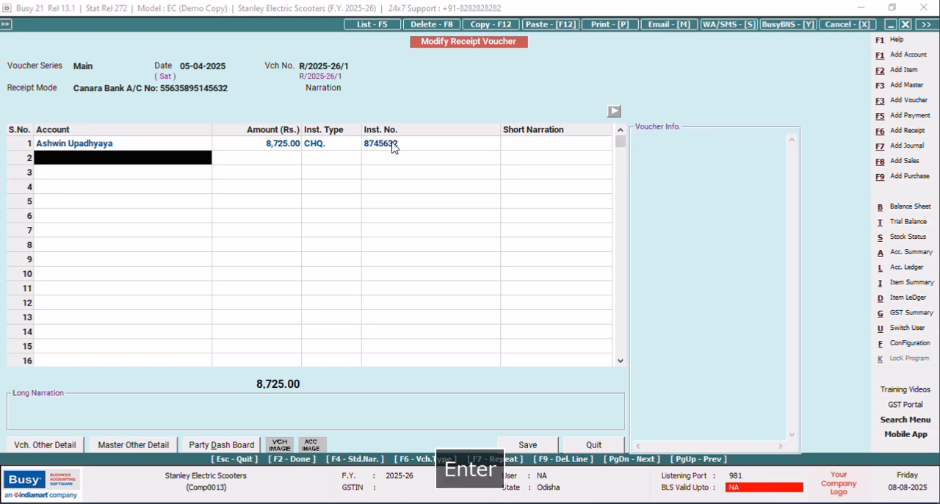
{"action": "key", "text": "Return"}
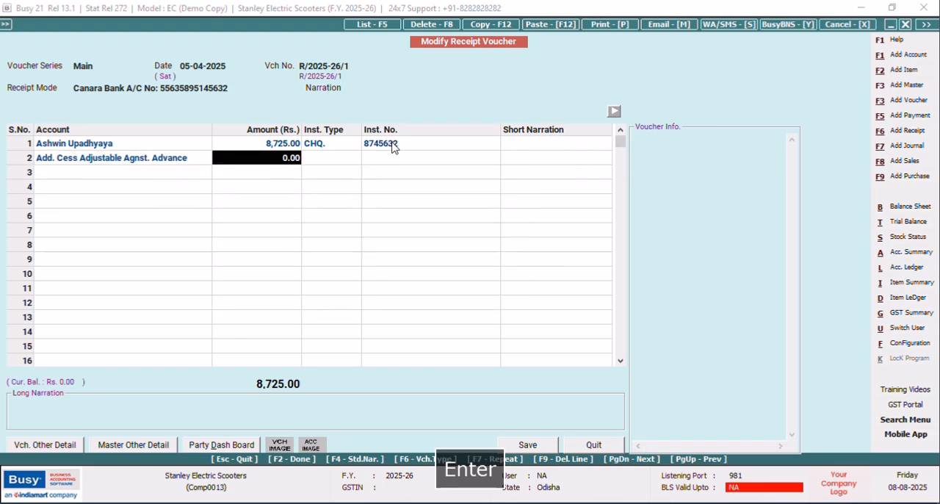
{"action": "left_click", "coordinate": [178, 161]}
{"action": "key", "text": "F9"}
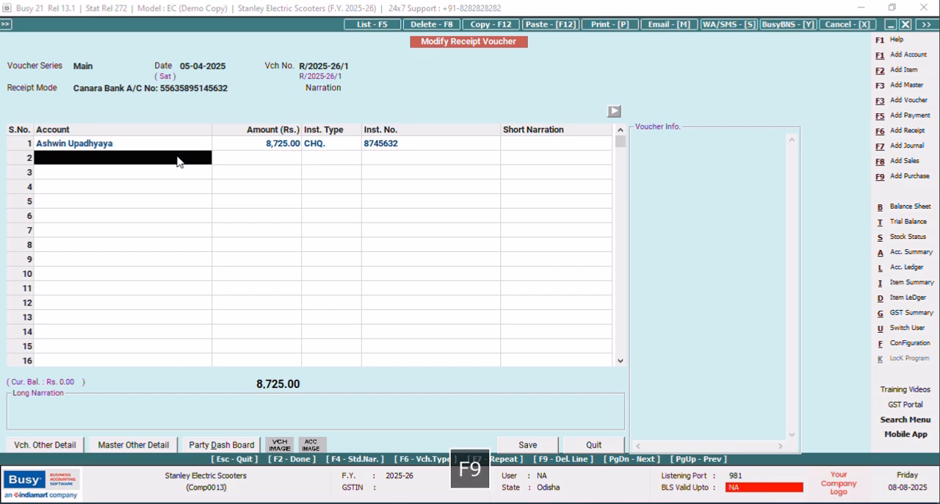
{"action": "left_click", "coordinate": [528, 445]}
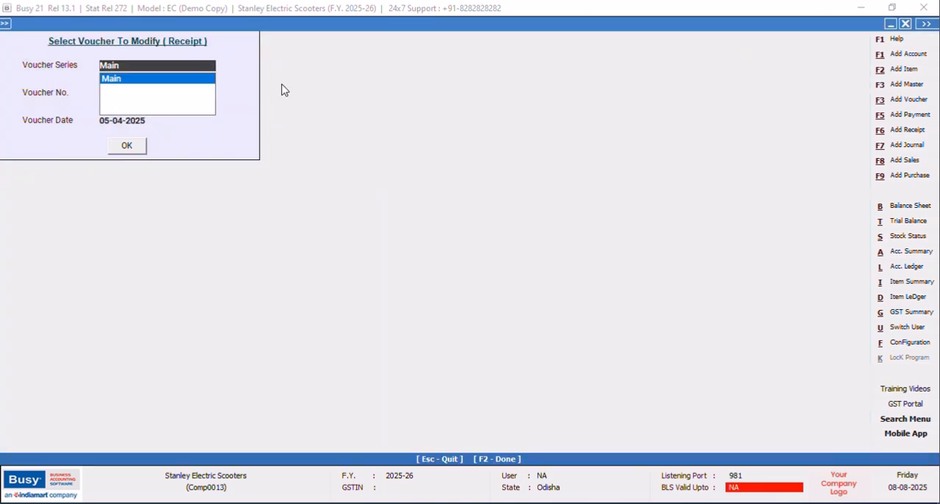
{"action": "left_click", "coordinate": [905, 23]}
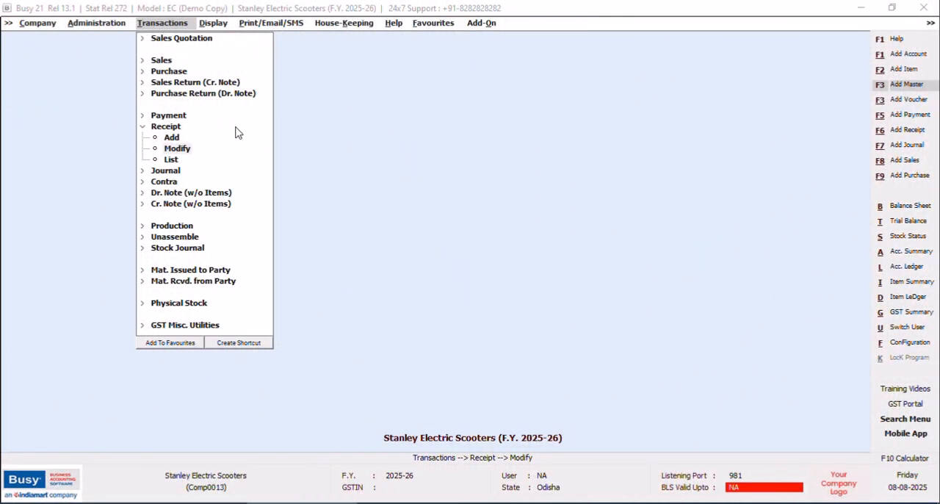
Open the advanced document configuration for invoice and document printing.
{"action": "left_click", "coordinate": [82, 26]}
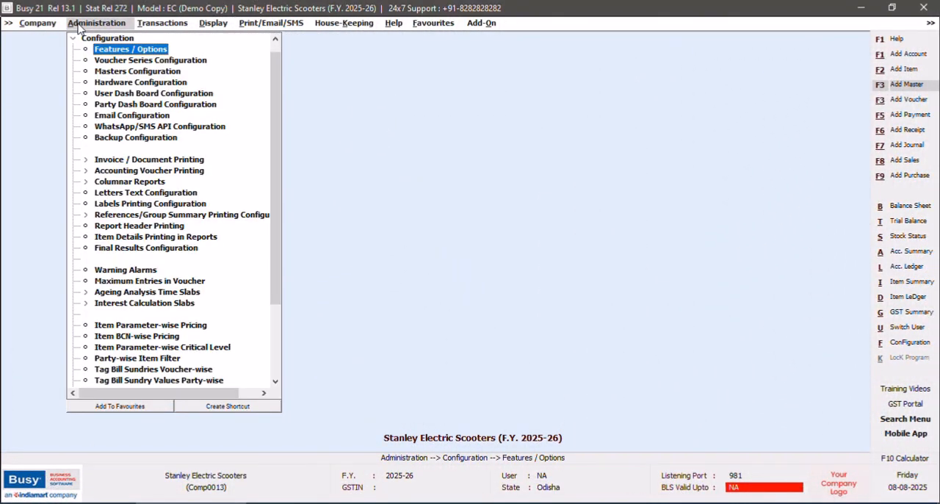
{"action": "left_click", "coordinate": [108, 161]}
{"action": "left_click", "coordinate": [116, 182]}
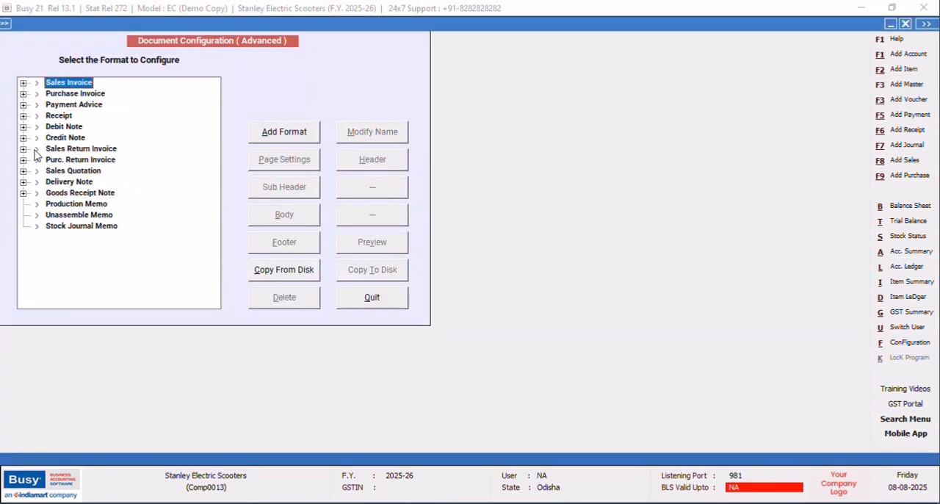
Add a Receipt document format named New Design and open its configuration script.
{"action": "left_click", "coordinate": [22, 115]}
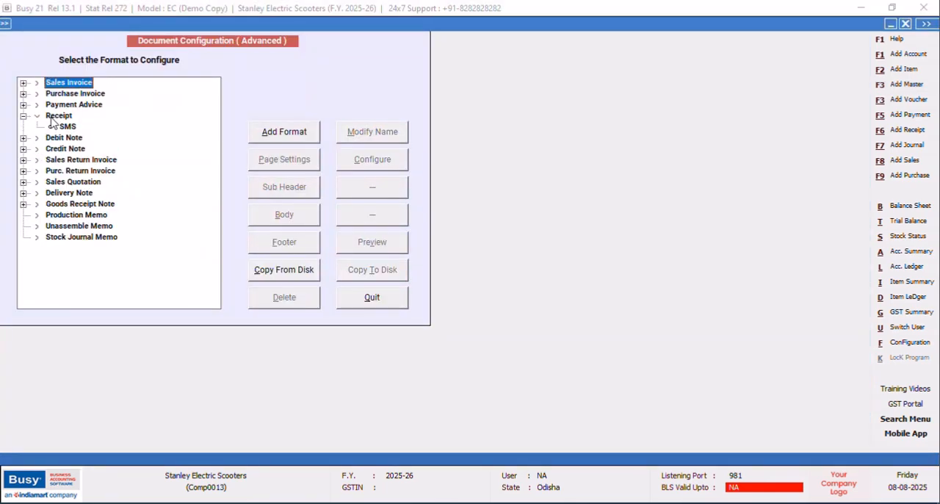
{"action": "left_click", "coordinate": [52, 118]}
{"action": "left_click", "coordinate": [316, 138]}
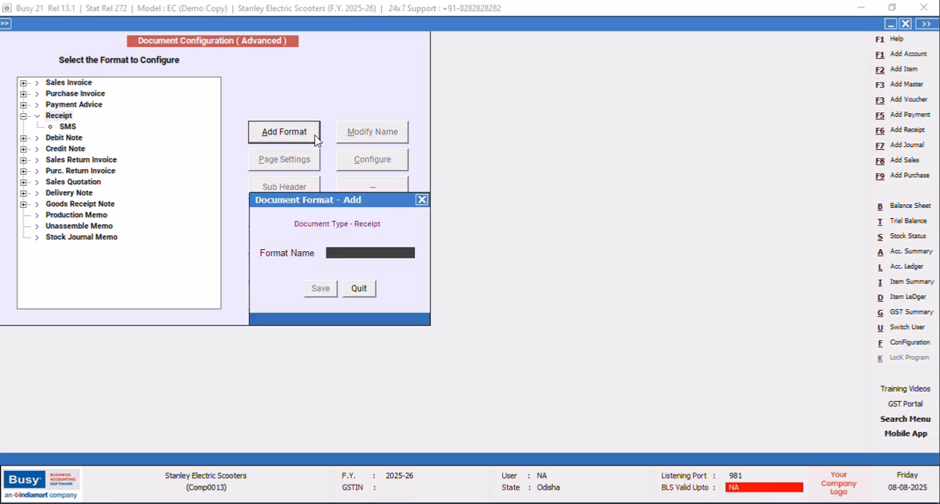
{"action": "key", "text": "Caps_Lock"}
{"action": "type", "text": "New Design"}
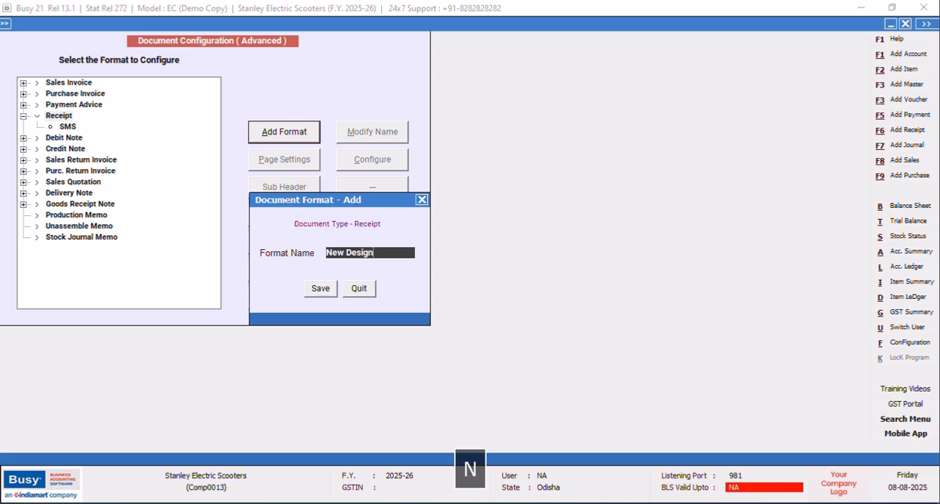
{"action": "left_click", "coordinate": [320, 288]}
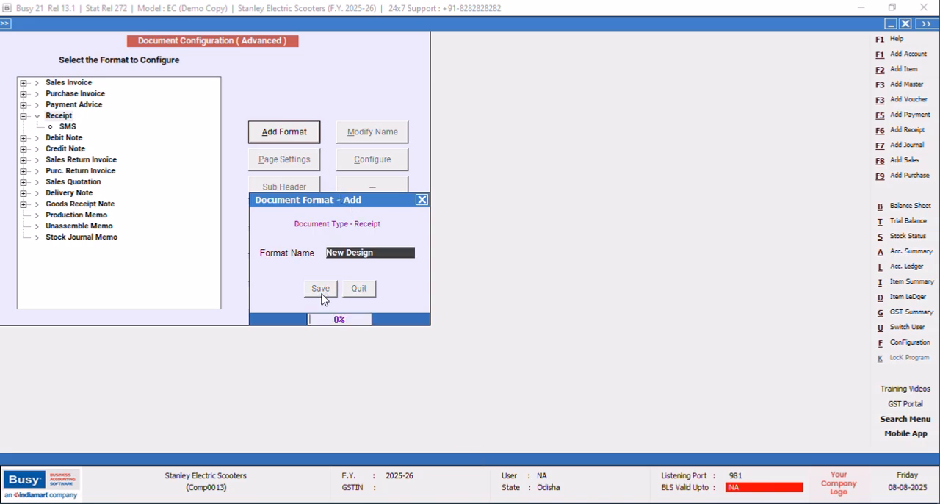
{"action": "left_click", "coordinate": [74, 139]}
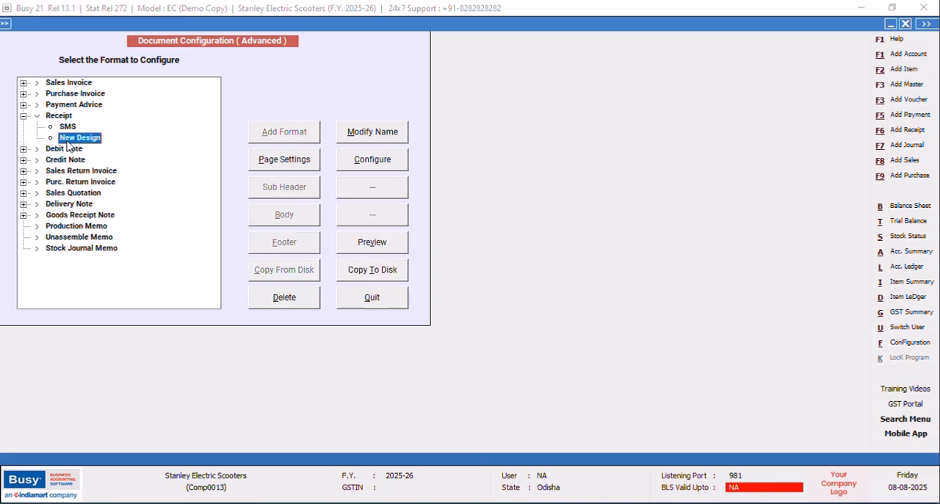
{"action": "left_click", "coordinate": [372, 160]}
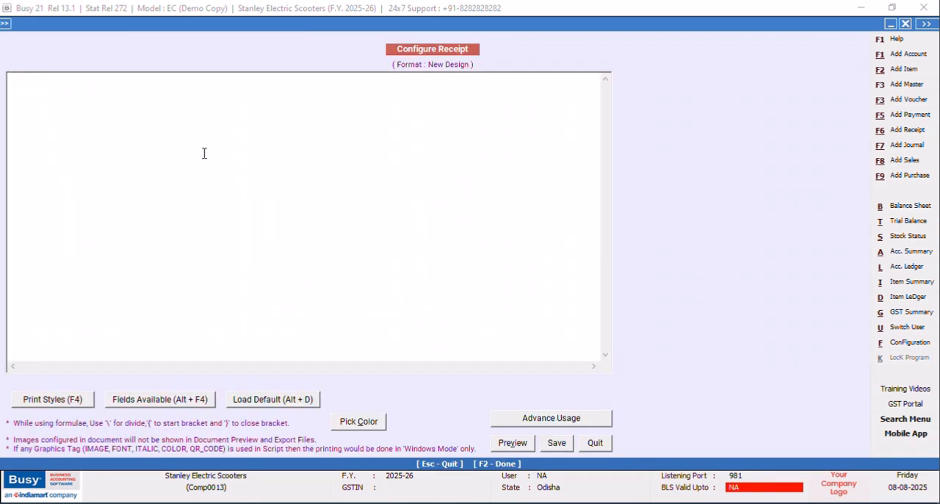
Load the default receipt script into the New Design format and delete all of its lines.
{"action": "left_click", "coordinate": [284, 401]}
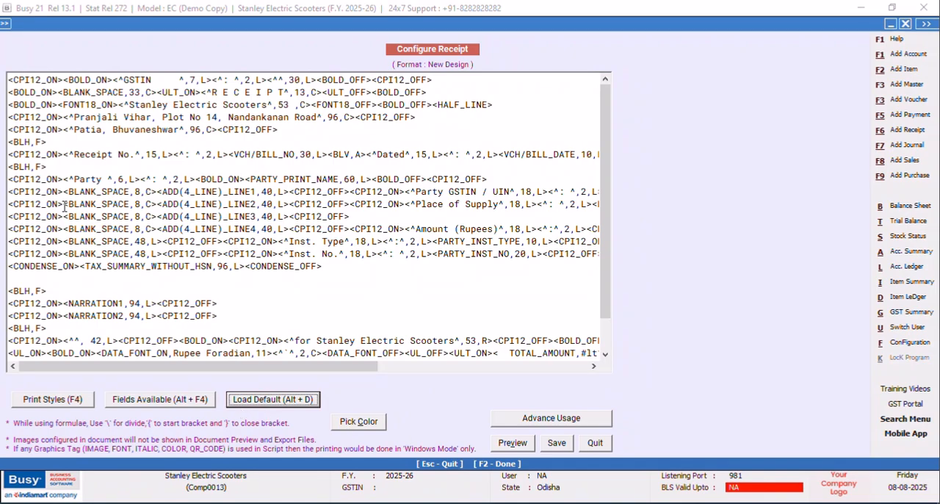
{"action": "left_click_drag", "start_coordinate": [9, 79], "coordinate": [650, 360]}
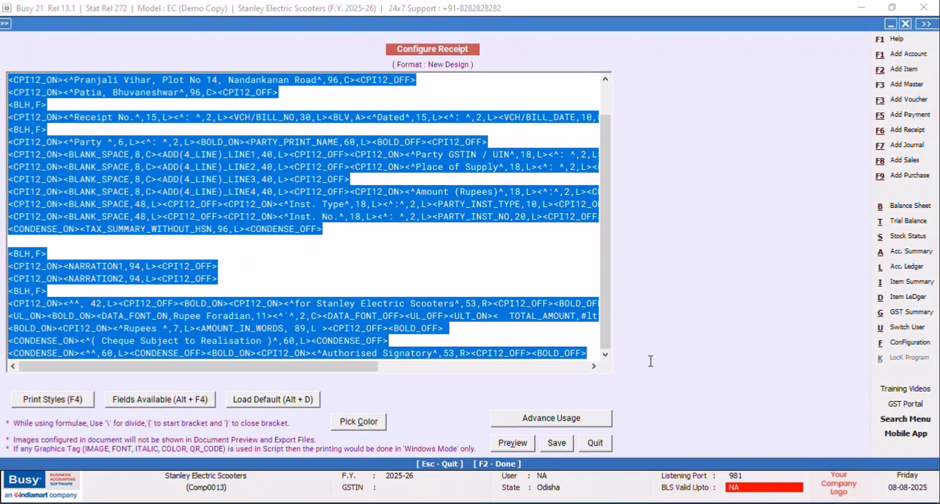
{"action": "key", "text": "Delete"}
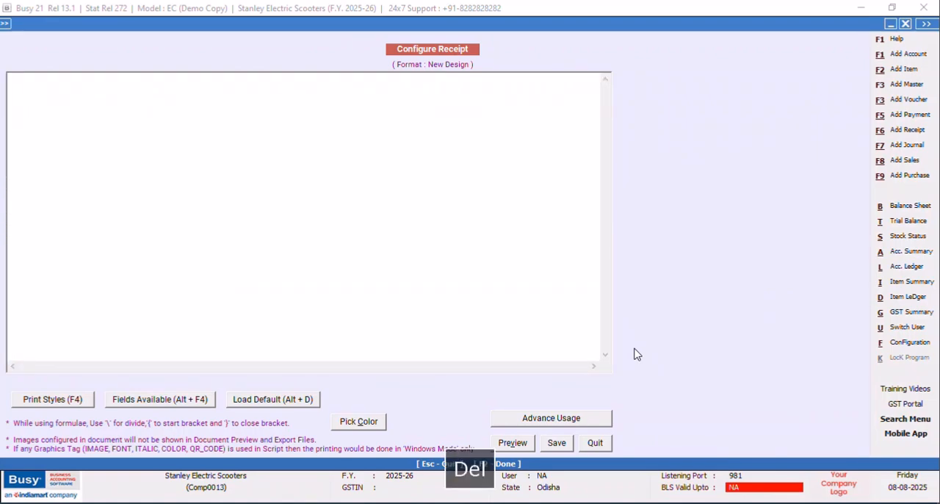
Insert the CPI12_ON and CPI12_OFF print style tags on the first line of the receipt script.
{"action": "key", "text": "F4"}
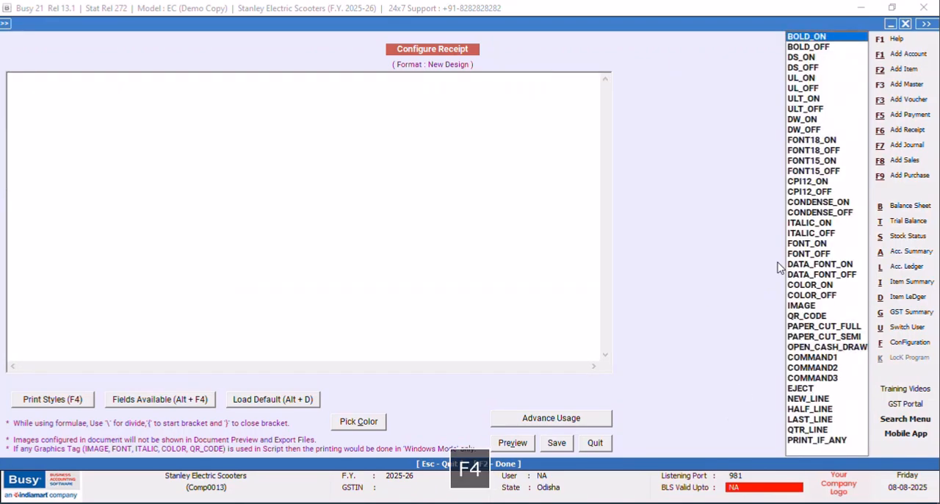
{"action": "left_click", "coordinate": [803, 182]}
{"action": "key", "text": "Return"}
{"action": "key", "text": "F4"}
{"action": "key", "text": "Down"}
{"action": "key", "text": "Return"}
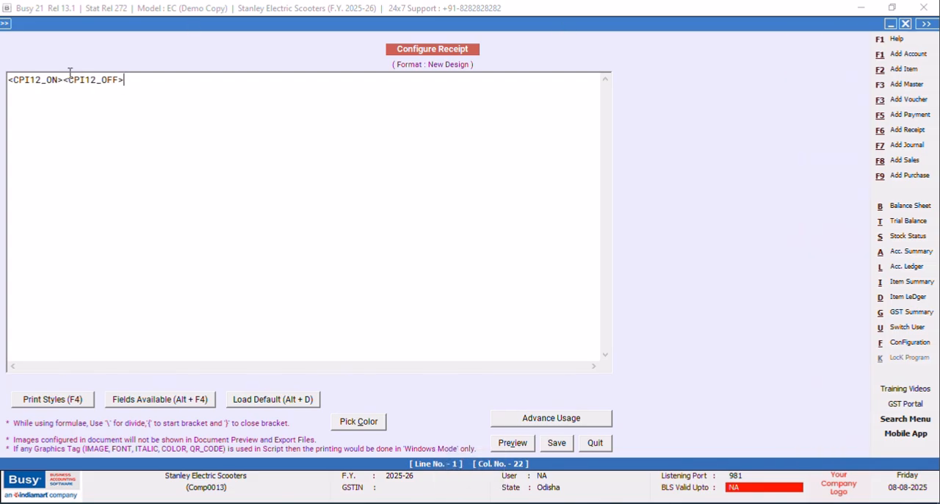
Add the centred static text <^RECEIPT^,12,C> between the CPI12_ON and CPI12_OFF tags.
{"action": "type", "text": "<^"}
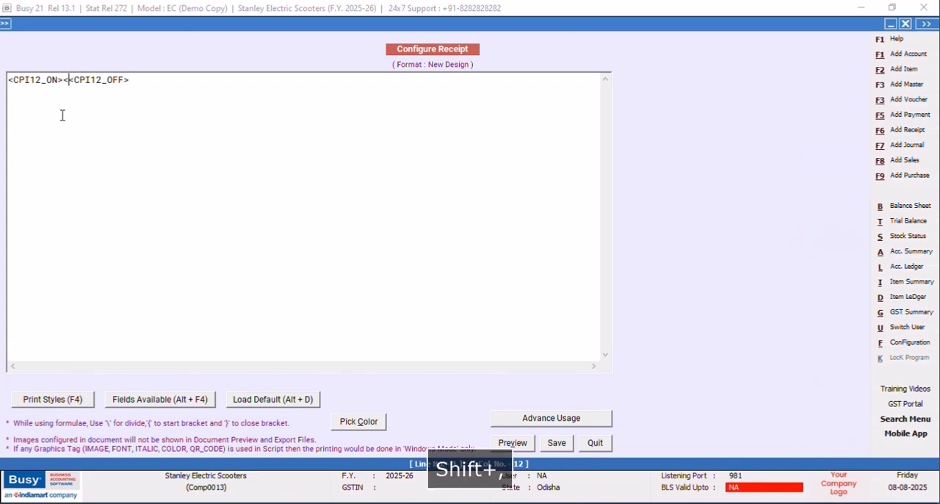
{"action": "key", "text": "Caps_Lock"}
{"action": "type", "text": "RECEIPT"}
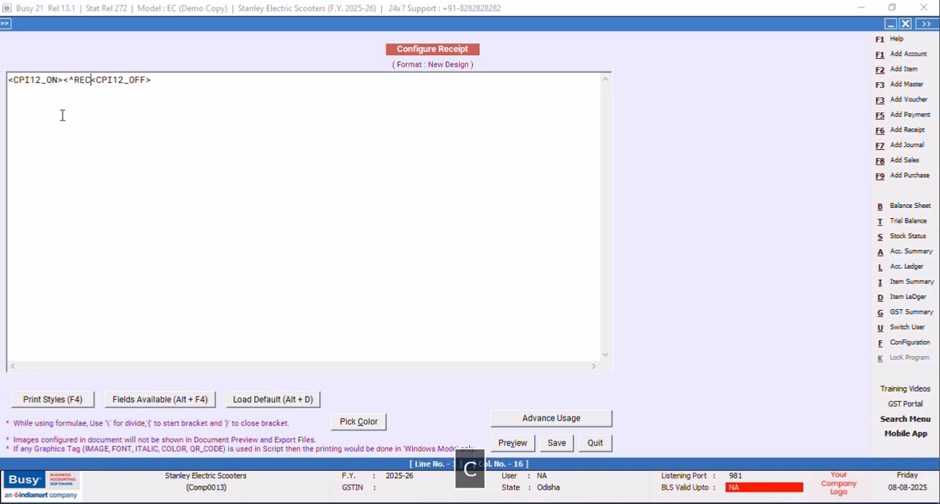
{"action": "type", "text": "^"}
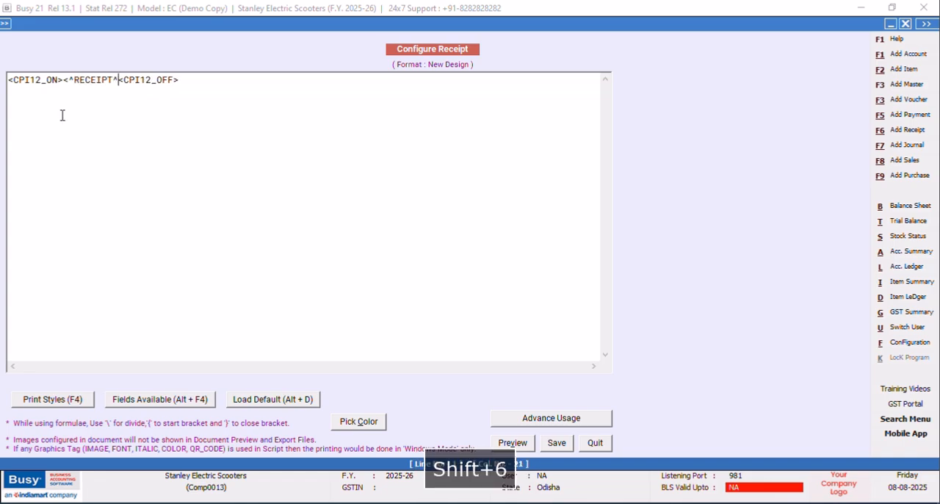
{"action": "type", "text": ",12"}
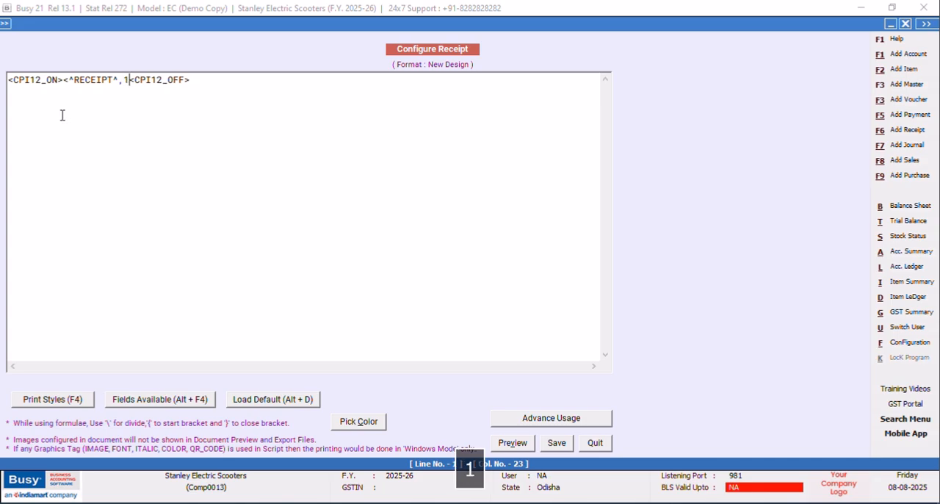
{"action": "type", "text": ",C"}
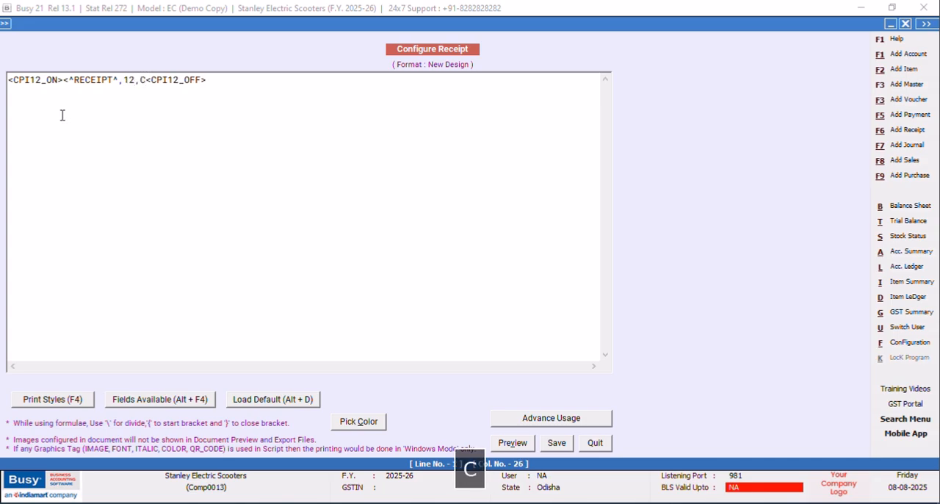
{"action": "type", "text": ">"}
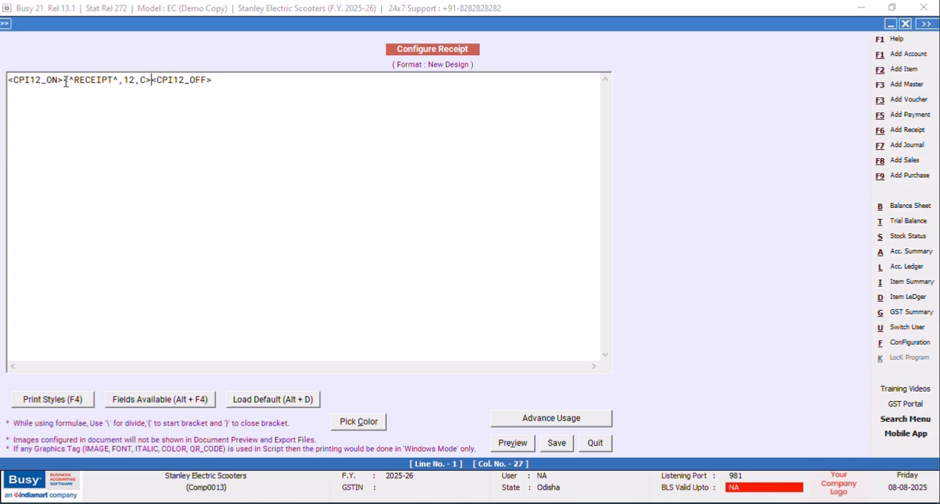
Enclose the RECEIPT text in ULT_ON and ULT_OFF print style tags.
{"action": "left_click", "coordinate": [64, 80]}
{"action": "key", "text": "F4"}
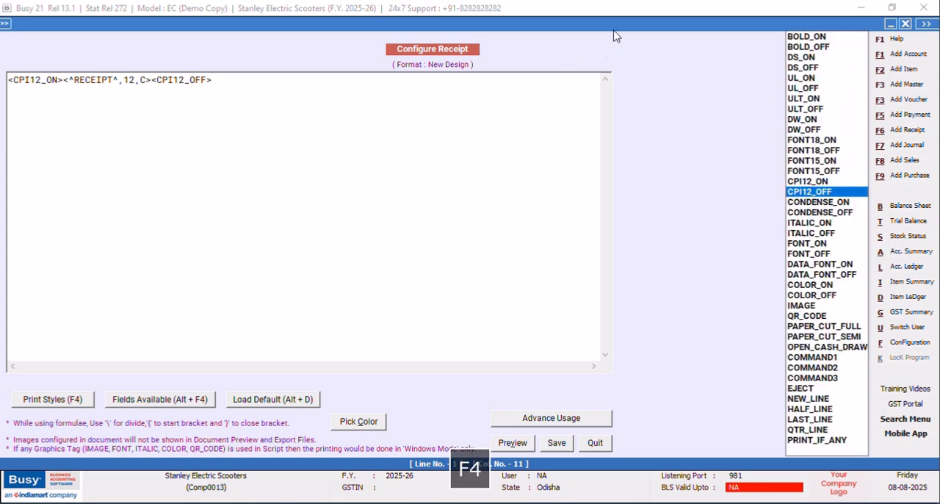
{"action": "left_click", "coordinate": [801, 100]}
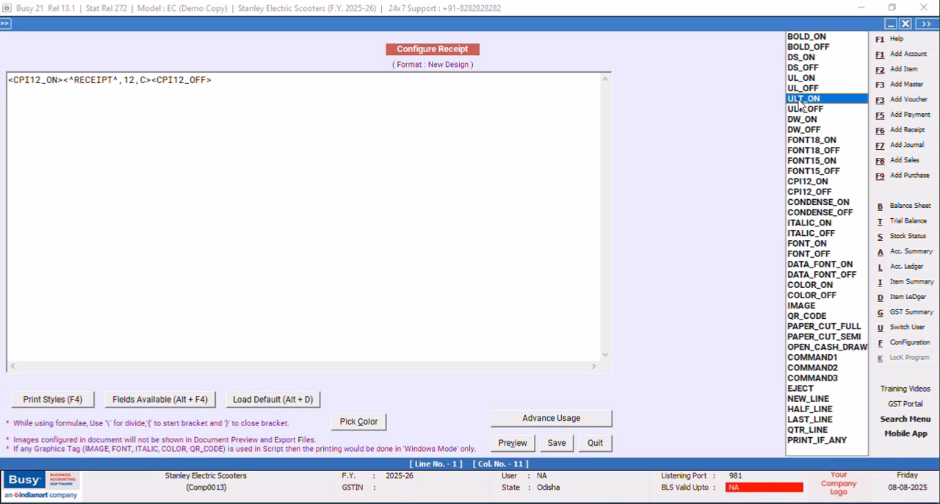
{"action": "key", "text": "Return"}
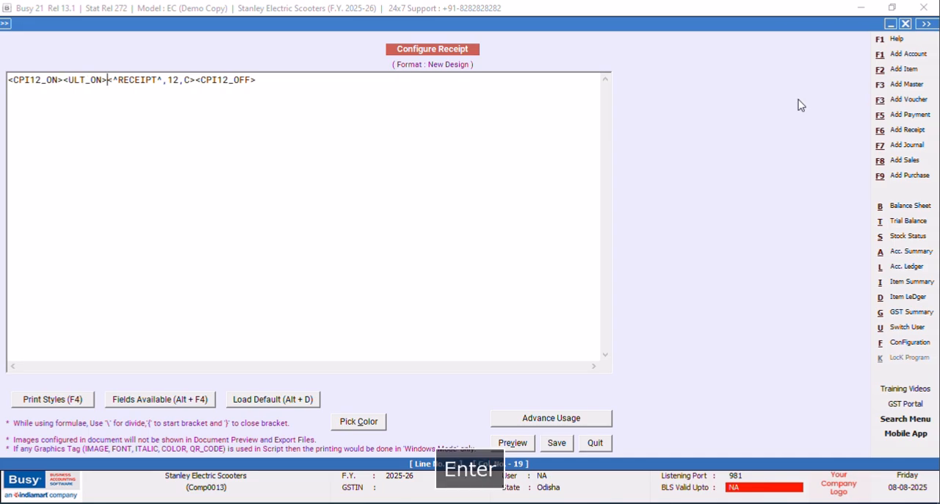
{"action": "left_click", "coordinate": [197, 80]}
{"action": "key", "text": "F4"}
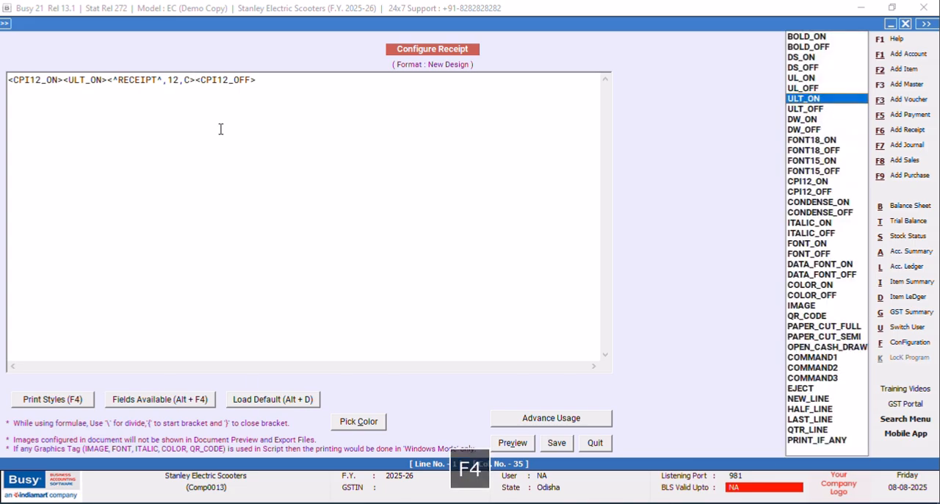
{"action": "key", "text": "Down"}
{"action": "key", "text": "Return"}
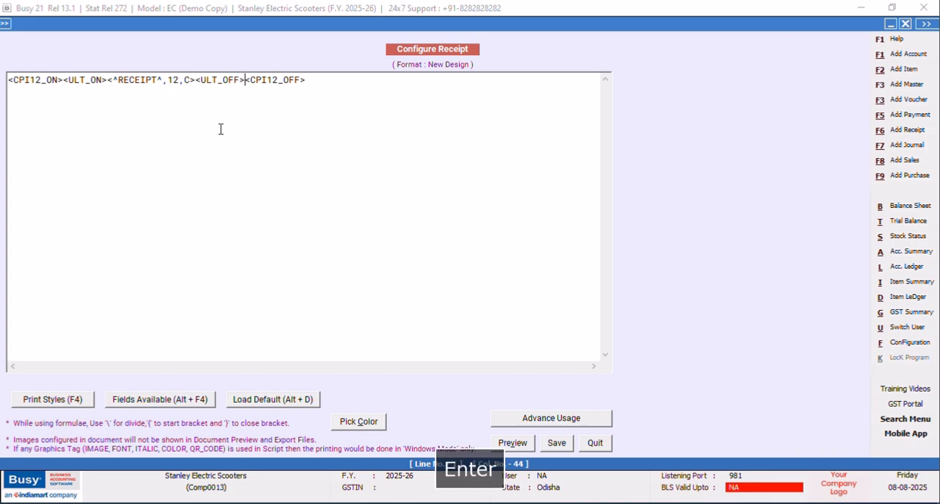
Insert a BLANK_SPACE field before the ULT_ON tag and set its width to 42.
{"action": "left_click", "coordinate": [64, 76]}
{"action": "key", "text": "alt+F4"}
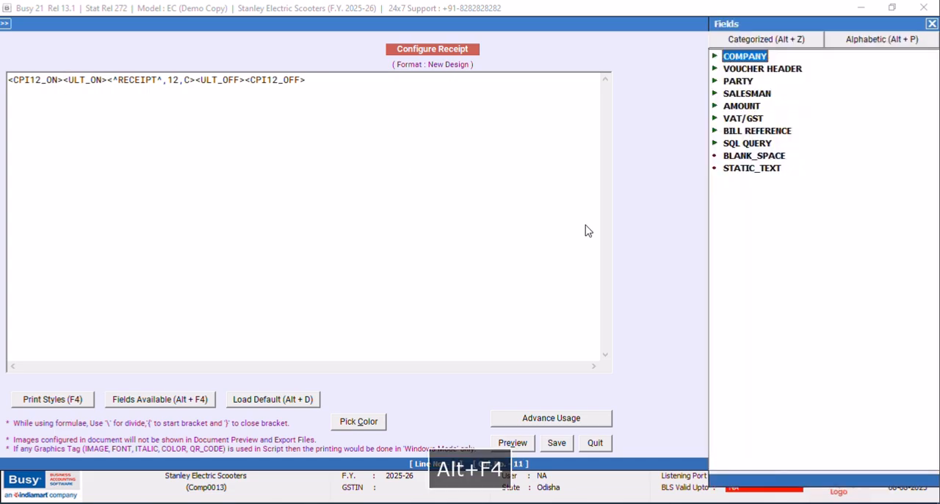
{"action": "double_click", "coordinate": [737, 155]}
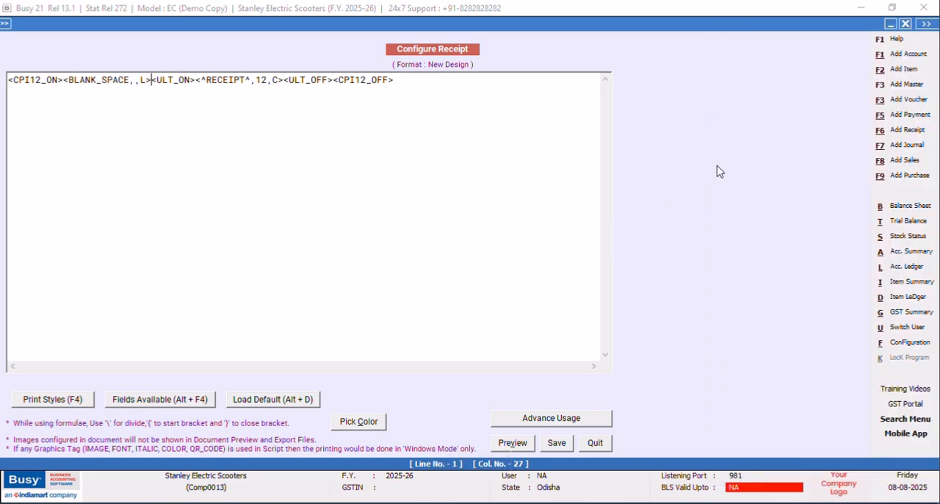
{"action": "left_click", "coordinate": [136, 80]}
{"action": "type", "text": "42"}
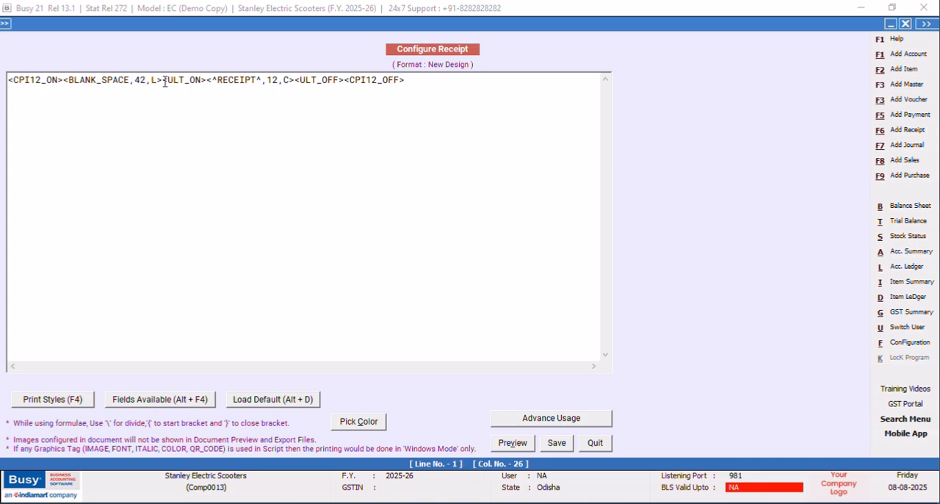
Copy the BLANK_SPACE field and paste it between the RECEIPT text and the ULT_OFF tag.
{"action": "left_click_drag", "start_coordinate": [163, 80], "coordinate": [65, 80]}
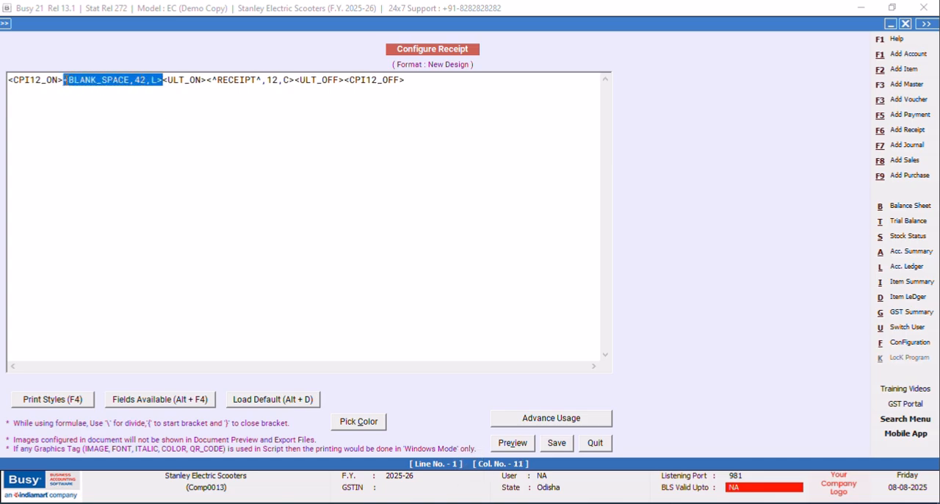
{"action": "right_click", "coordinate": [71, 80]}
{"action": "left_click", "coordinate": [103, 124]}
{"action": "left_click", "coordinate": [295, 81]}
{"action": "right_click", "coordinate": [295, 81]}
{"action": "left_click", "coordinate": [326, 135]}
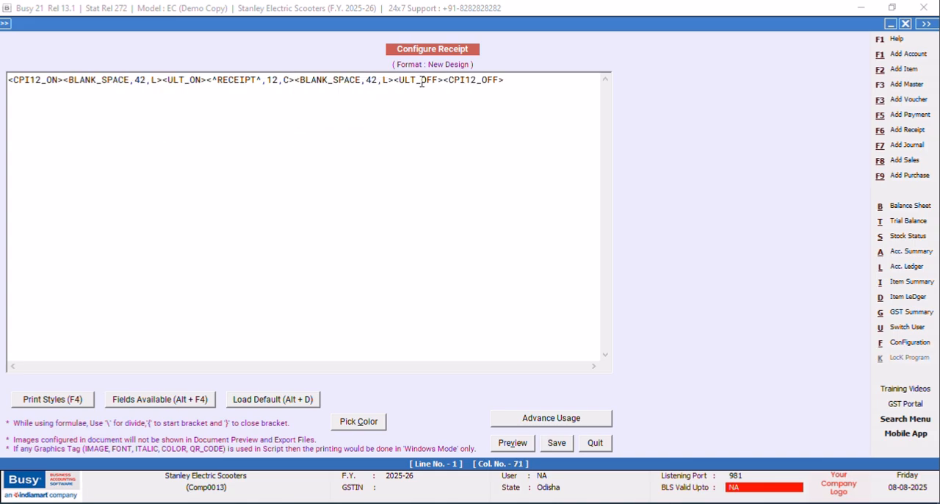
Find the INVOICE_COPY_TYPE field in the alphabetic field list and insert it before the ULT_OFF tag.
{"action": "key", "text": "alt+F4"}
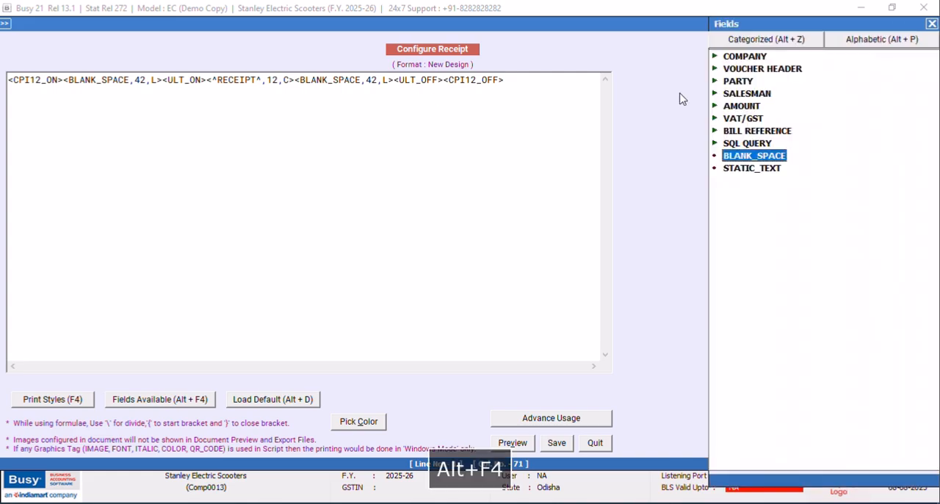
{"action": "double_click", "coordinate": [795, 69]}
{"action": "left_click", "coordinate": [834, 42]}
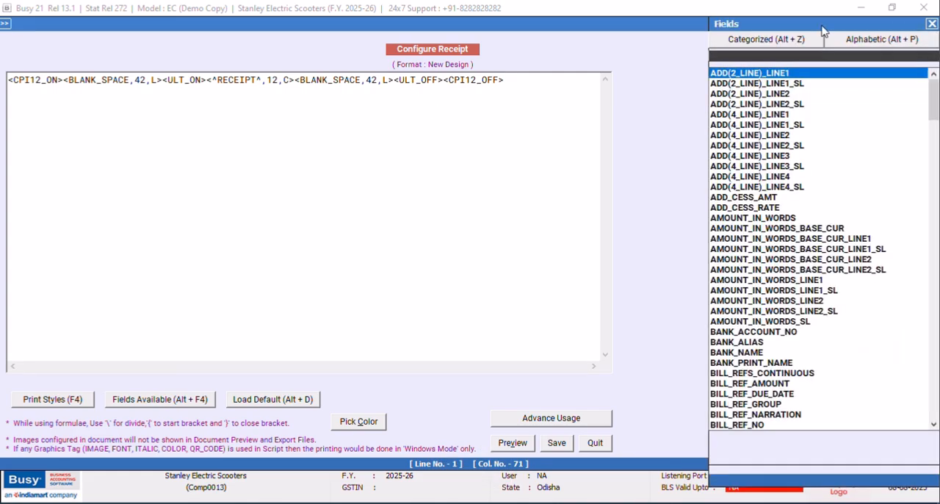
{"action": "type", "text": "INVOI"}
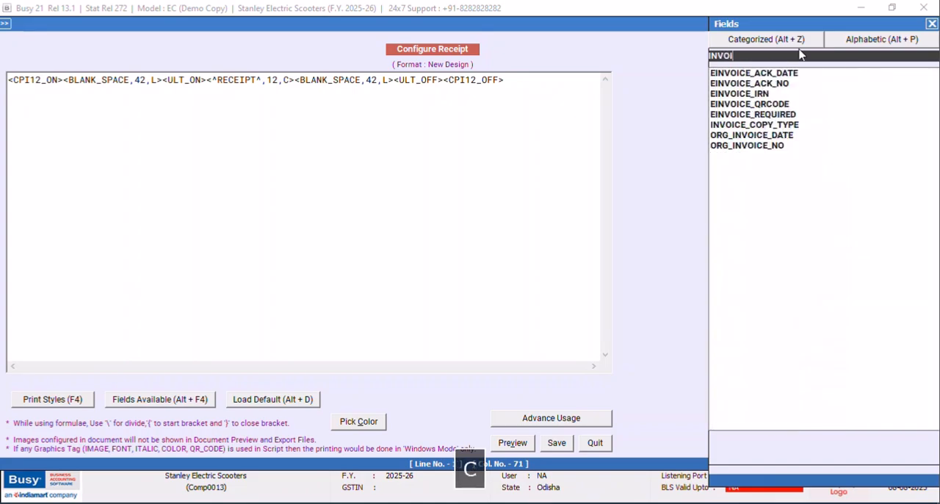
{"action": "type", "text": "C"}
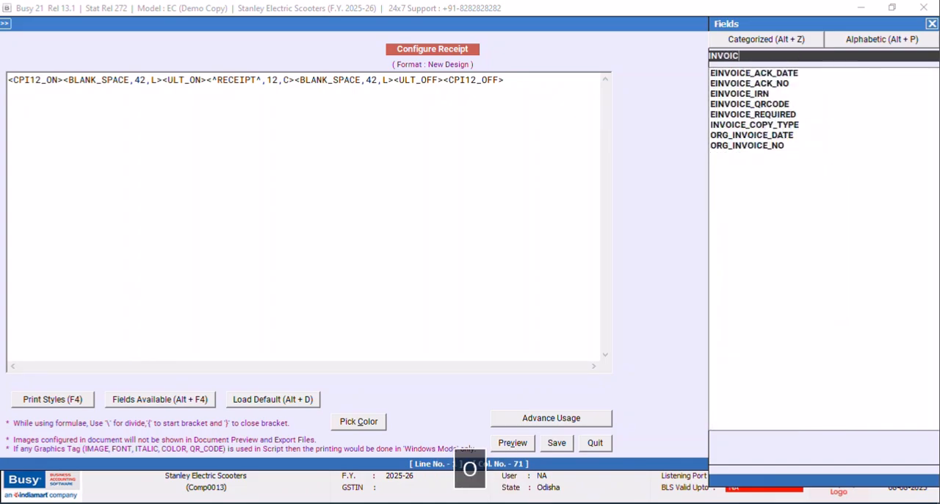
{"action": "left_click", "coordinate": [766, 127]}
{"action": "key", "text": "Tab"}
{"action": "key", "text": "Return"}
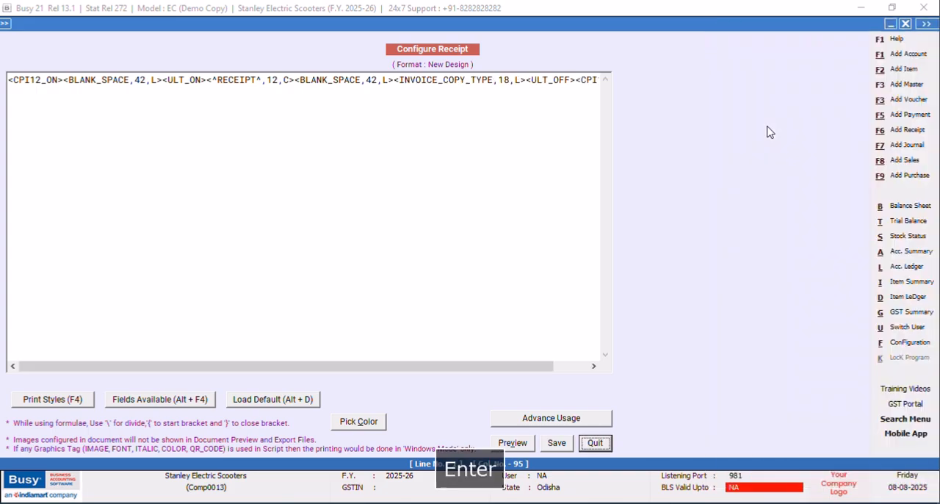
Change the INVOICE_COPY_TYPE field's alignment to R and the second BLANK_SPACE field's width to 24.
{"action": "left_click", "coordinate": [519, 80]}
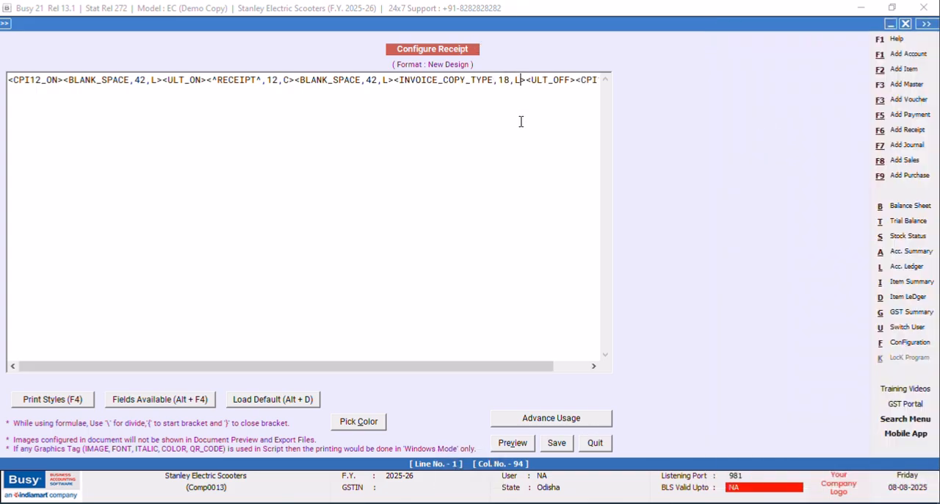
{"action": "key", "text": "BackSpace"}
{"action": "type", "text": "R"}
{"action": "key", "text": "BackSpace"}
{"action": "key", "text": "BackSpace"}
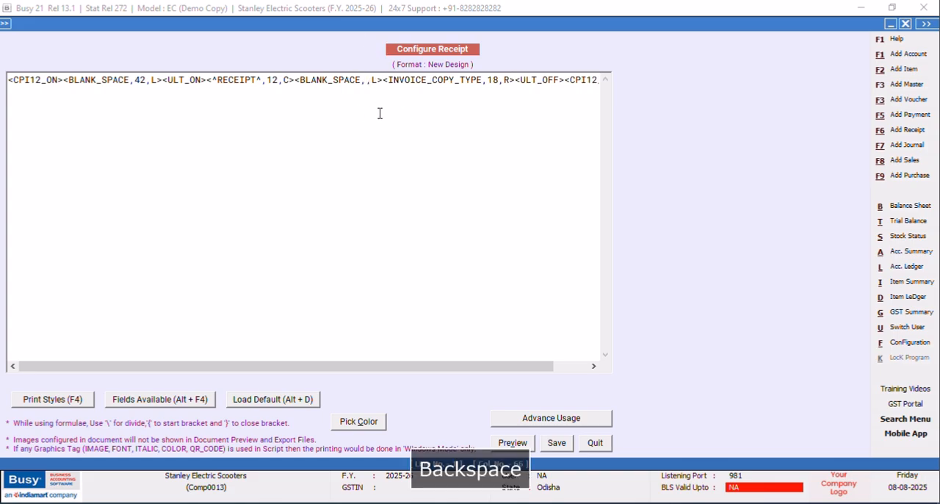
{"action": "type", "text": "24"}
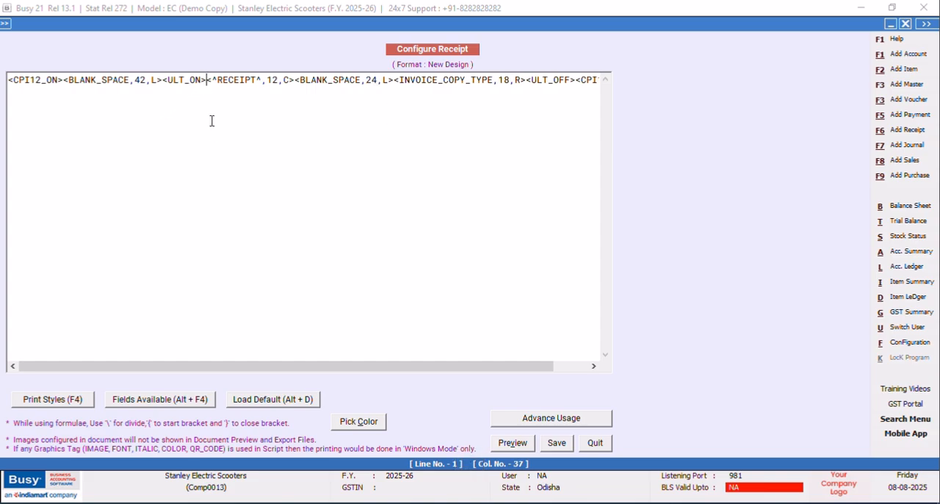
Wrap the RECEIPT text field in BOLD_ON and BOLD_OFF print style tags.
{"action": "key", "text": "F4"}
{"action": "left_click", "coordinate": [806, 37]}
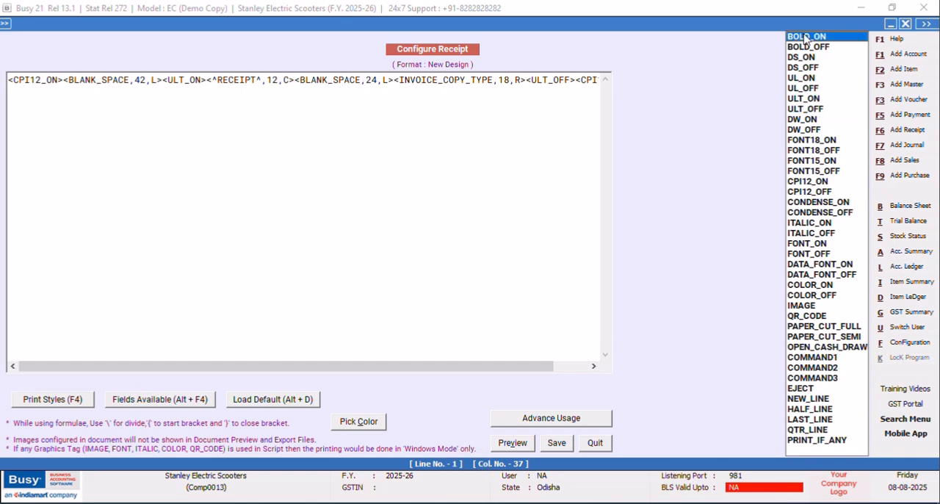
{"action": "key", "text": "Return"}
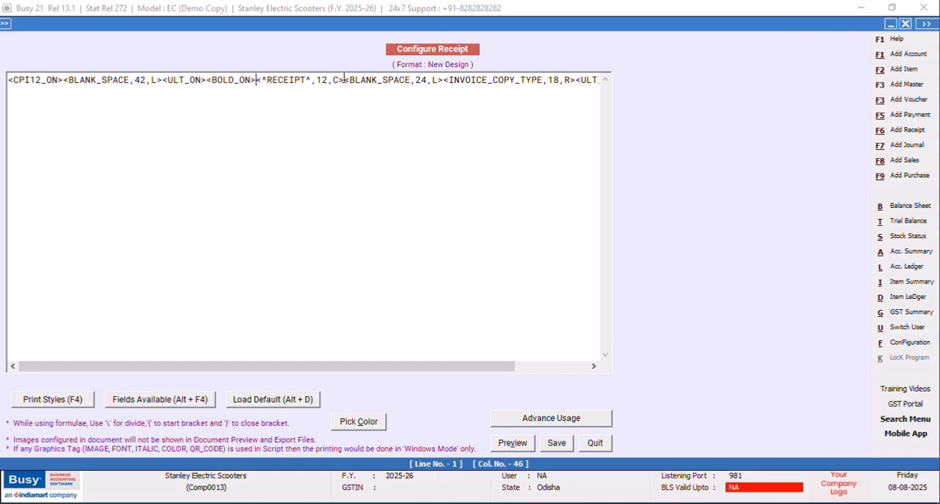
{"action": "key", "text": "F4"}
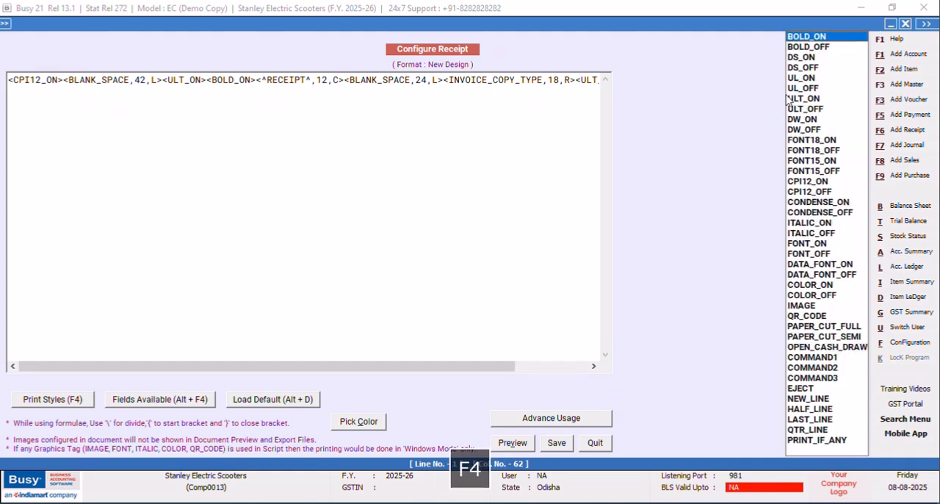
{"action": "left_click", "coordinate": [806, 50]}
{"action": "key", "text": "Return"}
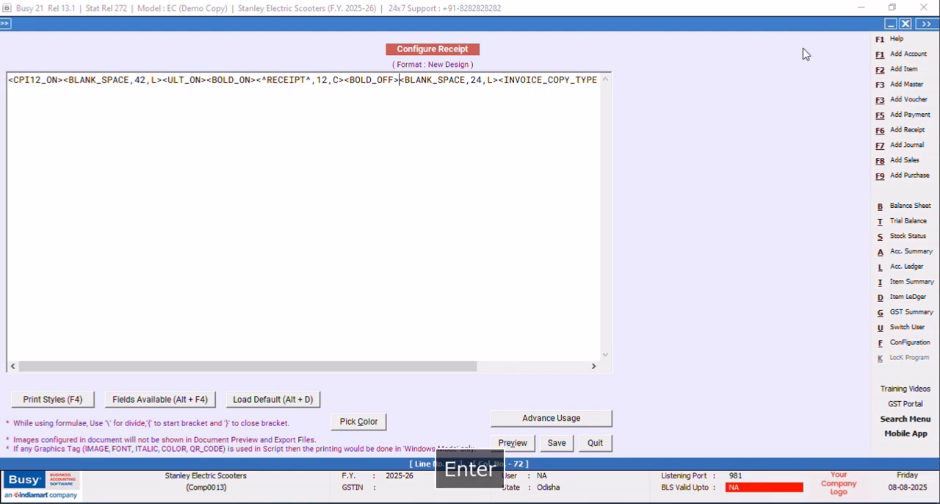
Save the New Design script and check its print preview.
{"action": "left_click", "coordinate": [557, 443]}
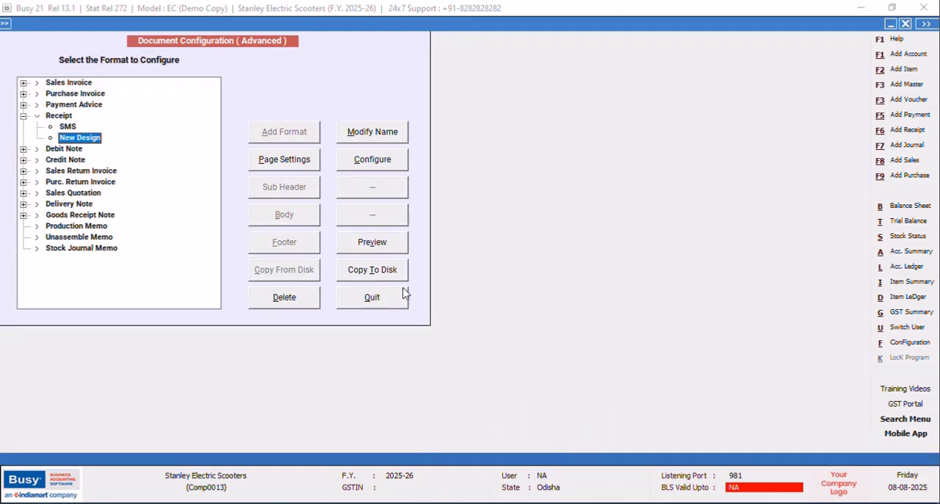
{"action": "left_click", "coordinate": [378, 247]}
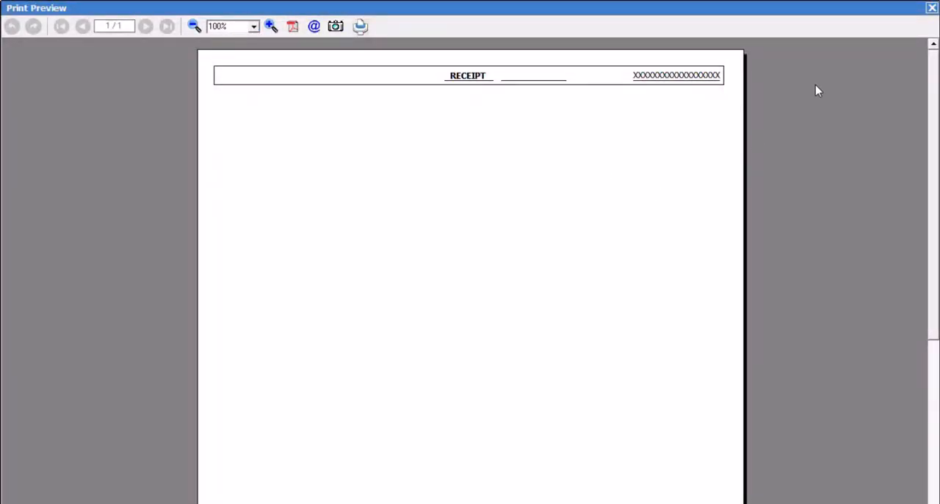
{"action": "left_click", "coordinate": [931, 9]}
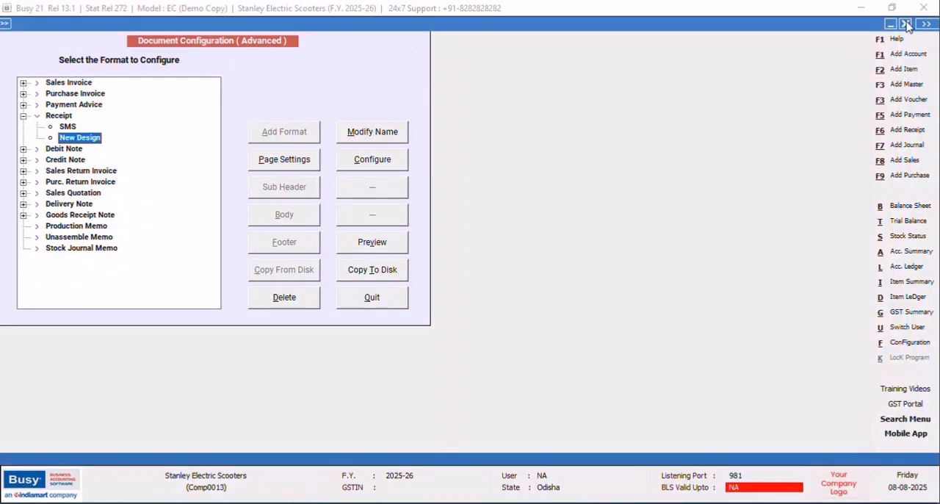
Reopen the New Design script and move the ULT_OFF tag from after INVOICE_COPY_TYPE to directly after the RECEIPT text field.
{"action": "left_click", "coordinate": [387, 161]}
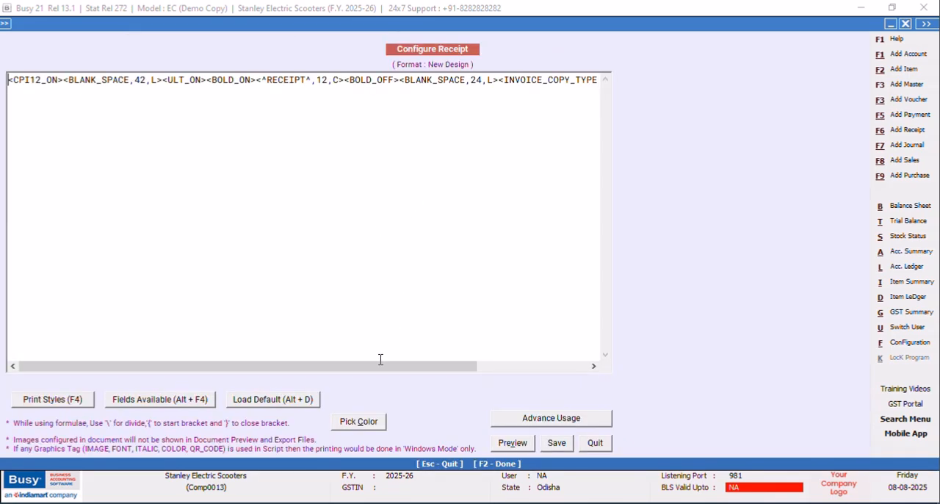
{"action": "left_click_drag", "start_coordinate": [380, 367], "coordinate": [474, 367]}
{"action": "left_click_drag", "start_coordinate": [561, 79], "coordinate": [510, 80]}
{"action": "right_click", "coordinate": [516, 82]}
{"action": "left_click", "coordinate": [547, 108]}
{"action": "left_click", "coordinate": [226, 78]}
{"action": "right_click", "coordinate": [227, 79]}
{"action": "left_click", "coordinate": [253, 144]}
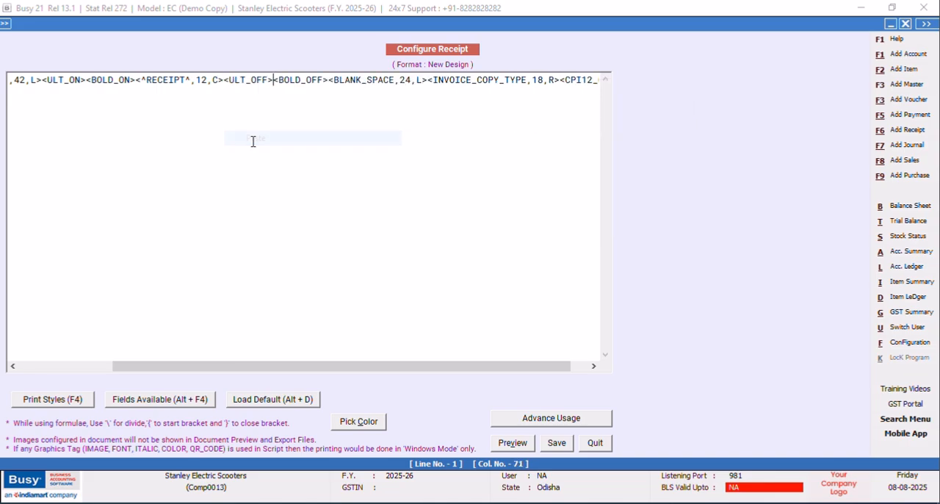
Move the ULT_ON tag to between the BOLD_ON tag and the RECEIPT text field.
{"action": "left_click_drag", "start_coordinate": [86, 79], "coordinate": [42, 82]}
{"action": "right_click", "coordinate": [41, 82]}
{"action": "left_click", "coordinate": [49, 108]}
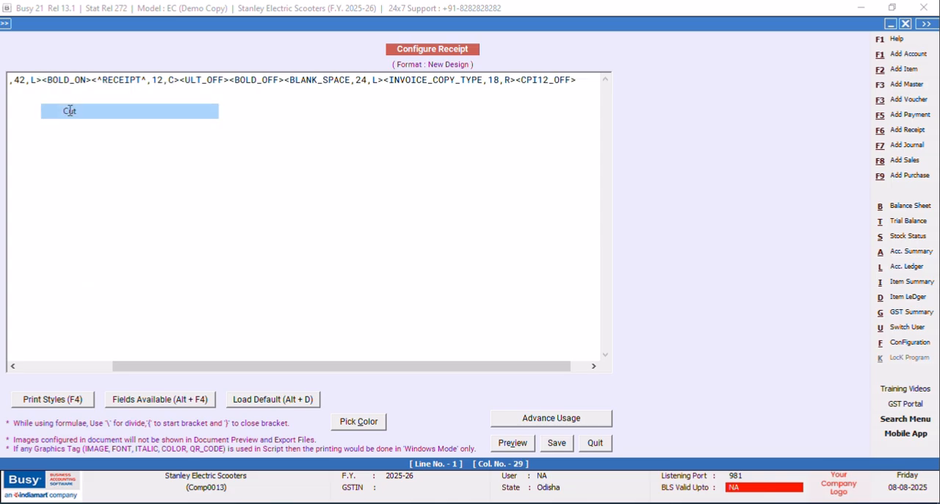
{"action": "right_click", "coordinate": [93, 80]}
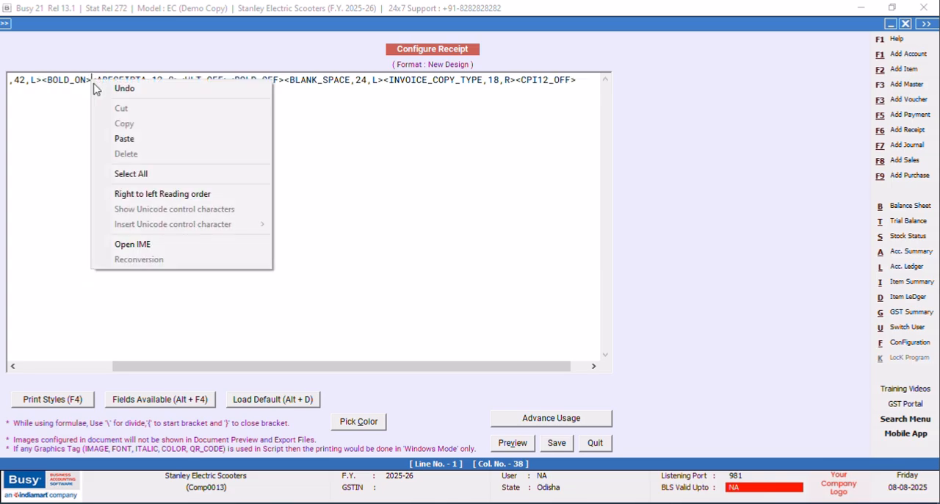
{"action": "left_click", "coordinate": [130, 140]}
Preview the underlined receipt heading, close the preview and save the script.
{"action": "left_click", "coordinate": [502, 444]}
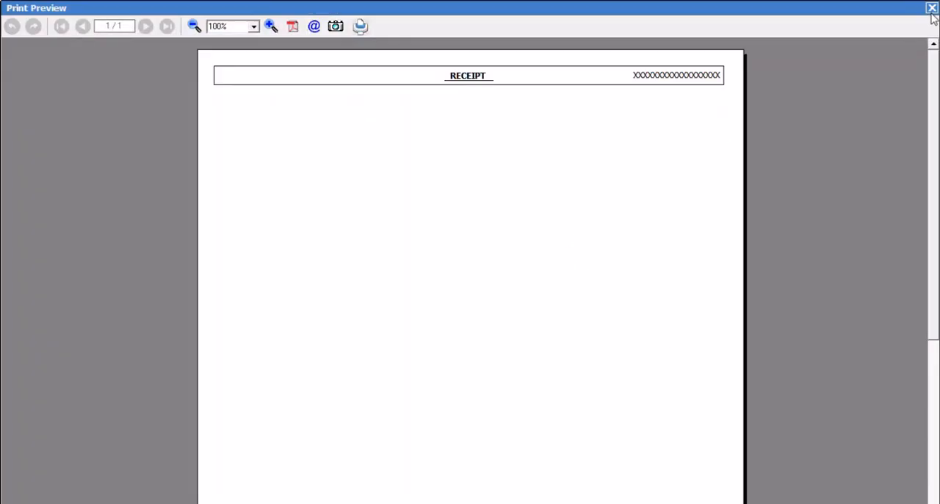
{"action": "left_click", "coordinate": [931, 8]}
{"action": "left_click", "coordinate": [556, 444]}
Reopen the New Design script and add a second line containing the FONT18_ON and FONT18_OFF tags.
{"action": "left_click", "coordinate": [374, 160]}
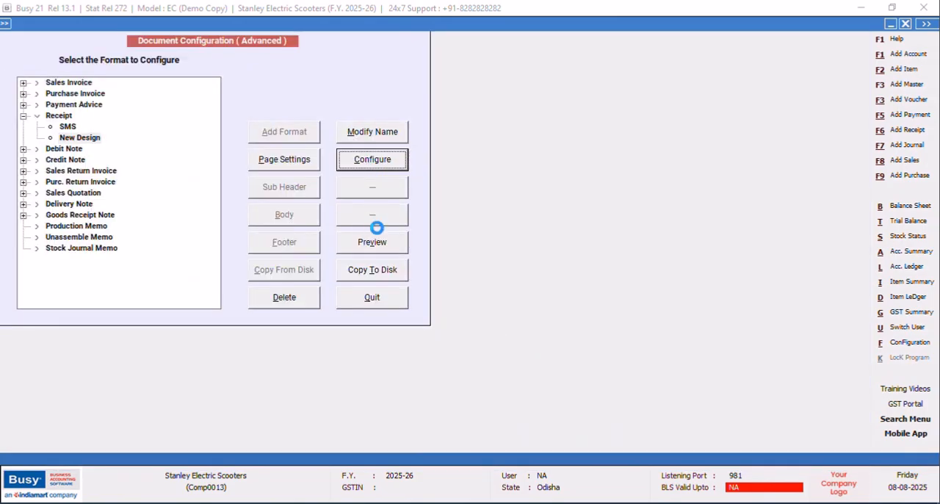
{"action": "left_click_drag", "start_coordinate": [230, 366], "coordinate": [109, 357]}
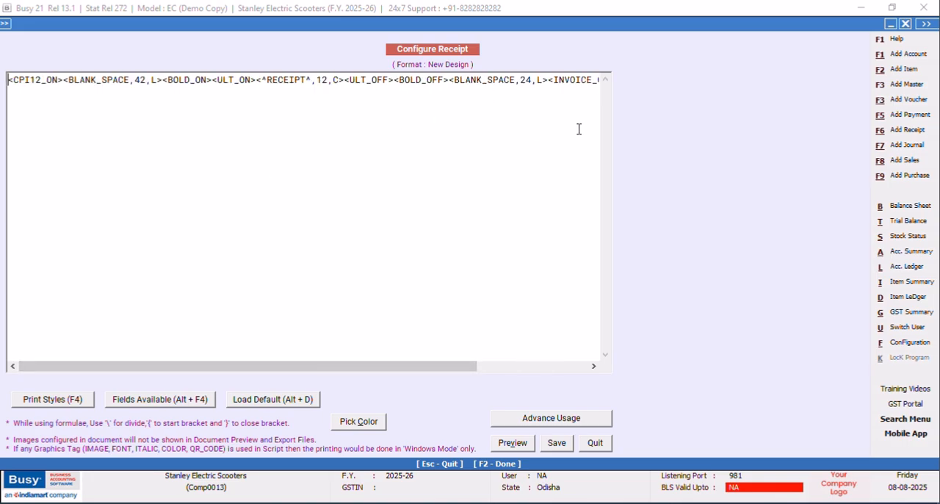
{"action": "left_click_drag", "start_coordinate": [360, 366], "coordinate": [482, 366]}
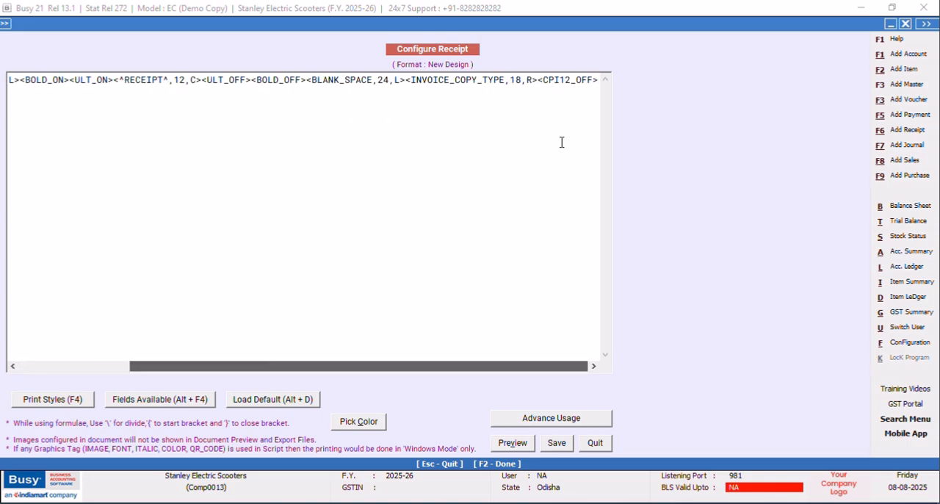
{"action": "left_click", "coordinate": [598, 79]}
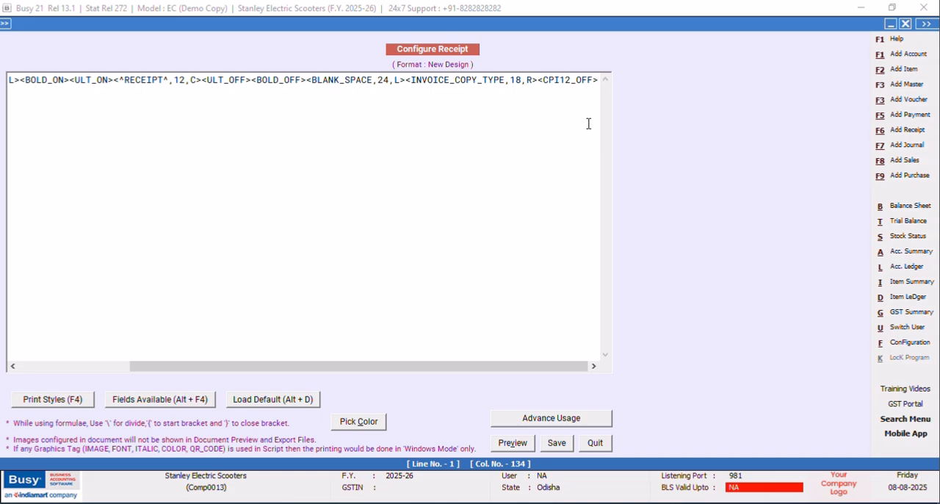
{"action": "key", "text": "Return"}
{"action": "key", "text": "F4"}
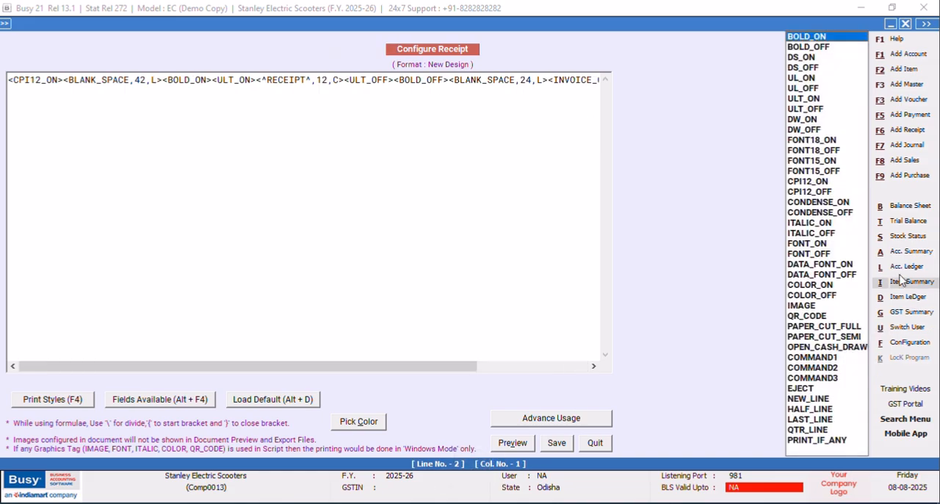
{"action": "left_click", "coordinate": [801, 142]}
{"action": "key", "text": "Return"}
{"action": "key", "text": "F4"}
{"action": "left_click", "coordinate": [799, 149]}
{"action": "key", "text": "Return"}
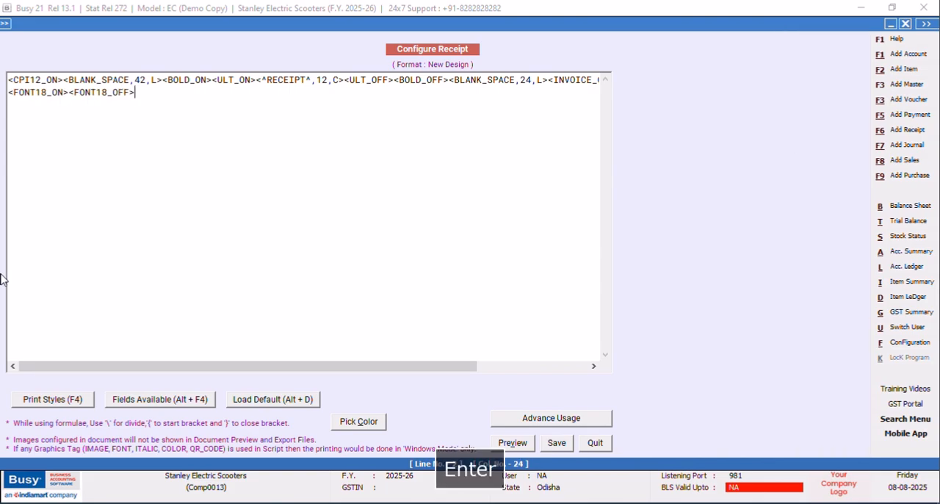
Insert the DATA_FONT_ON and DATA_FONT_OFF tags between FONT18_ON and FONT18_OFF.
{"action": "left_click", "coordinate": [69, 89]}
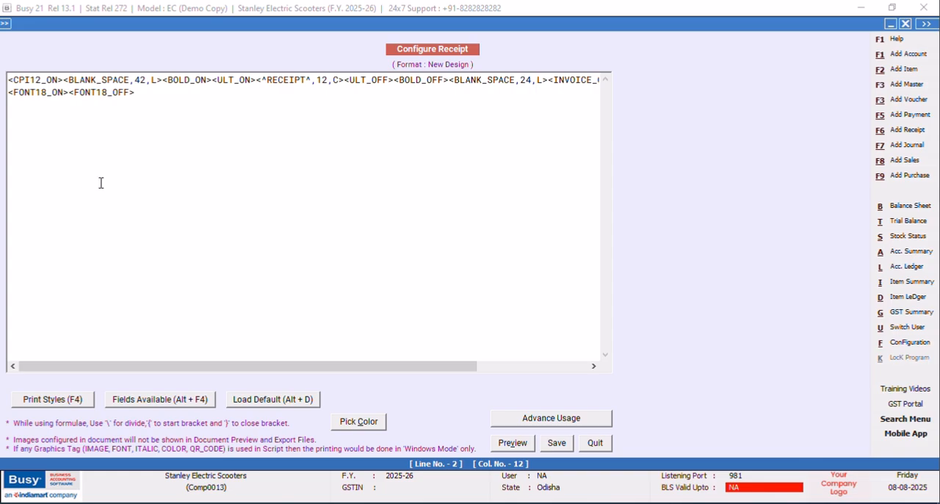
{"action": "key", "text": "F4"}
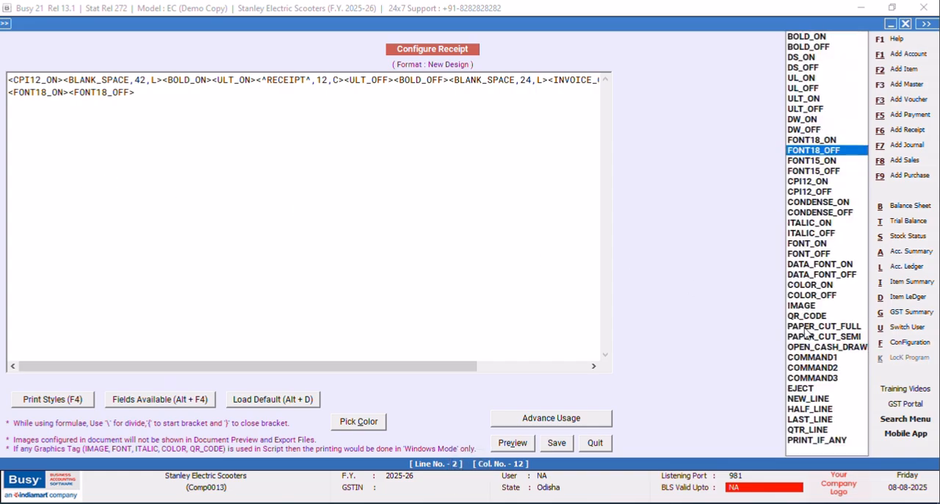
{"action": "left_click", "coordinate": [810, 265]}
{"action": "key", "text": "Return"}
{"action": "key", "text": "F4"}
{"action": "key", "text": "Down"}
{"action": "key", "text": "Return"}
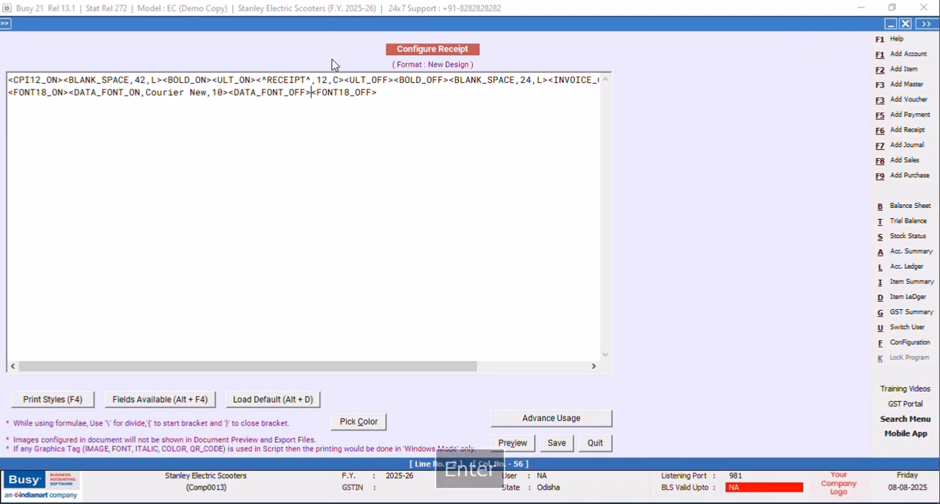
Set the DATA_FONT_ON tag's font name to SCRIPT MT BOLD and its size to 18.
{"action": "key", "text": "BackSpace"}
{"action": "key", "text": "BackSpace"}
{"action": "key", "text": "BackSpace"}
{"action": "key", "text": "BackSpace"}
{"action": "key", "text": "BackSpace"}
{"action": "key", "text": "BackSpace"}
{"action": "key", "text": "BackSpace"}
{"action": "key", "text": "BackSpace"}
{"action": "key", "text": "BackSpace"}
{"action": "key", "text": "BackSpace"}
{"action": "key", "text": "BackSpace"}
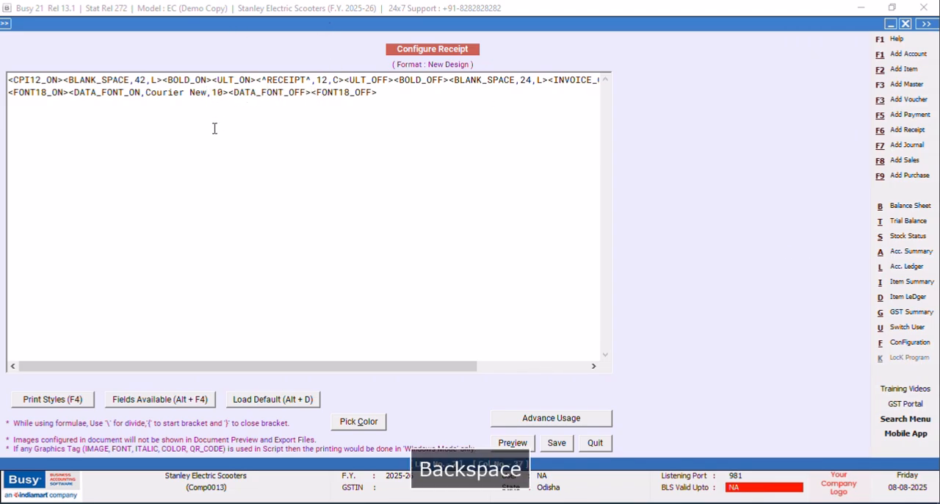
{"action": "key", "text": "Caps_Lock"}
{"action": "type", "text": "S"}
{"action": "key", "text": "BackSpace"}
{"action": "type", "text": "SCRIPT"}
{"action": "type", "text": " MT BOLER"}
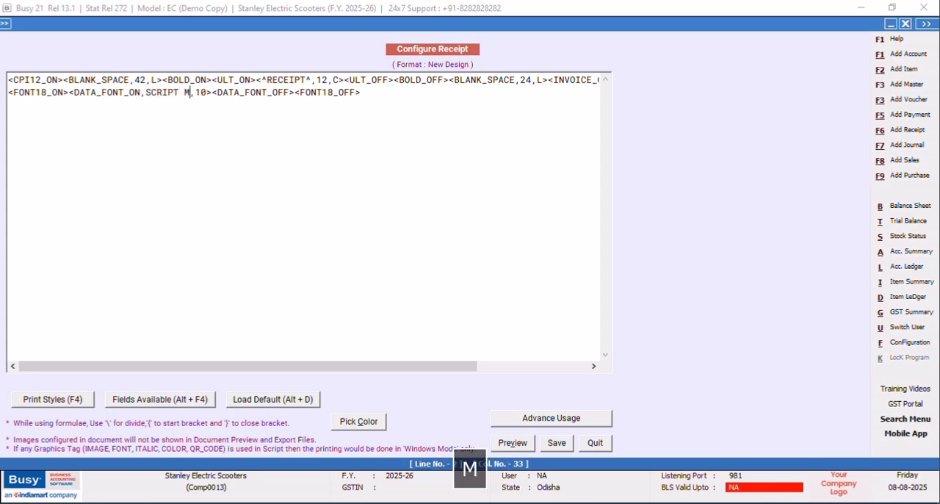
{"action": "key", "text": "BackSpace"}
{"action": "key", "text": "BackSpace"}
{"action": "type", "text": "D"}
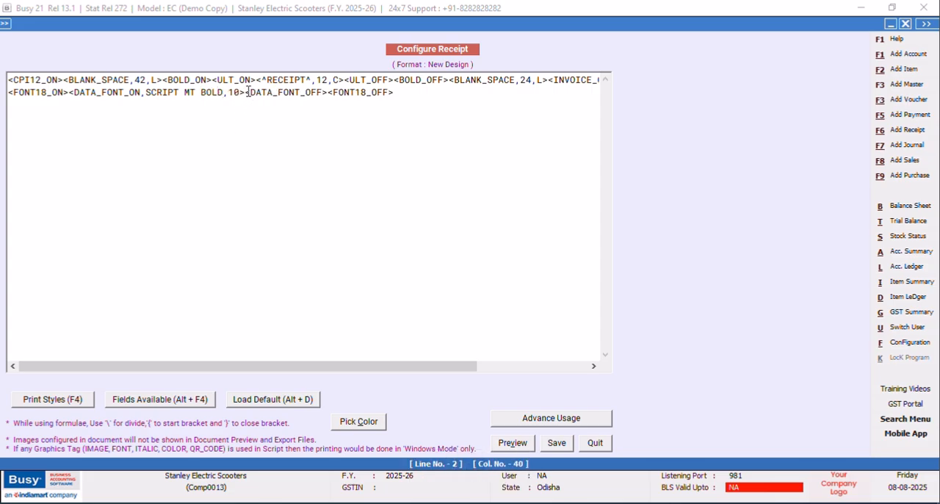
{"action": "key", "text": "BackSpace"}
{"action": "type", "text": "8"}
Insert the COMPANY_NAME field from the COMPANY category between the DATA_FONT_ON and DATA_FONT_OFF tags.
{"action": "key", "text": "Right"}
{"action": "key", "text": "alt+F4"}
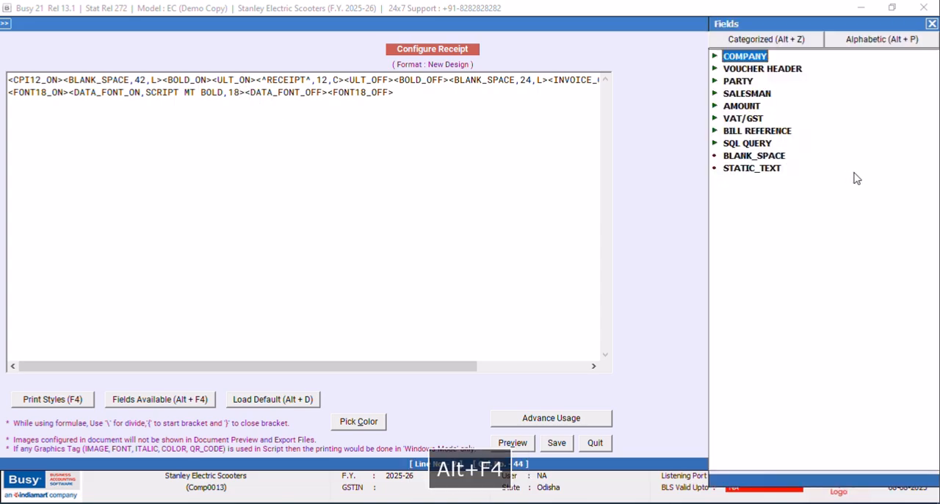
{"action": "double_click", "coordinate": [754, 58]}
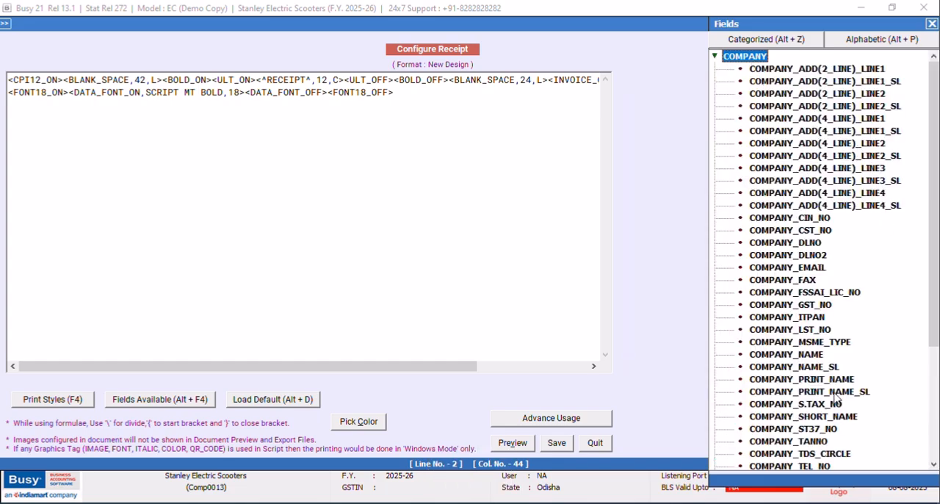
{"action": "double_click", "coordinate": [810, 358]}
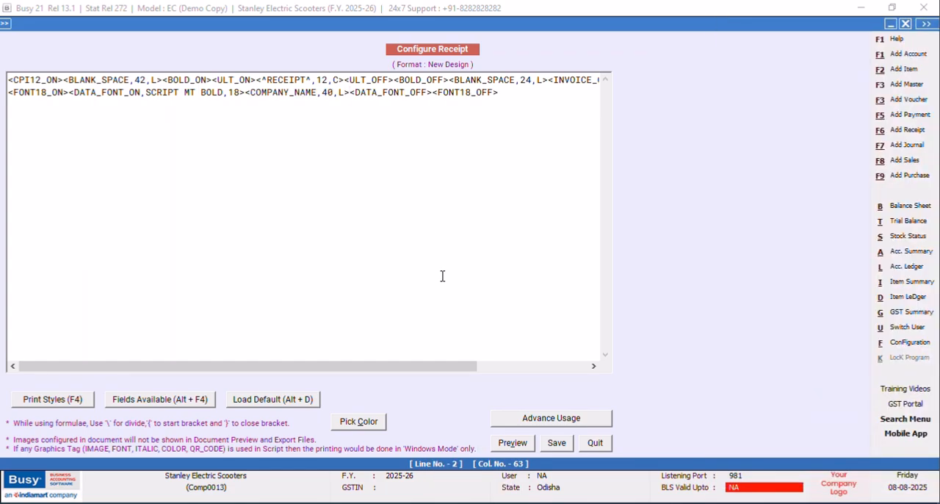
Below the second script line, write the note "8 INCH WIDTH X 12 CHARECTERS PER INCH MEANS YOU CAN PRINT 96 CHARECTERS ACROSS".
{"action": "left_click", "coordinate": [504, 92]}
{"action": "key", "text": "Return"}
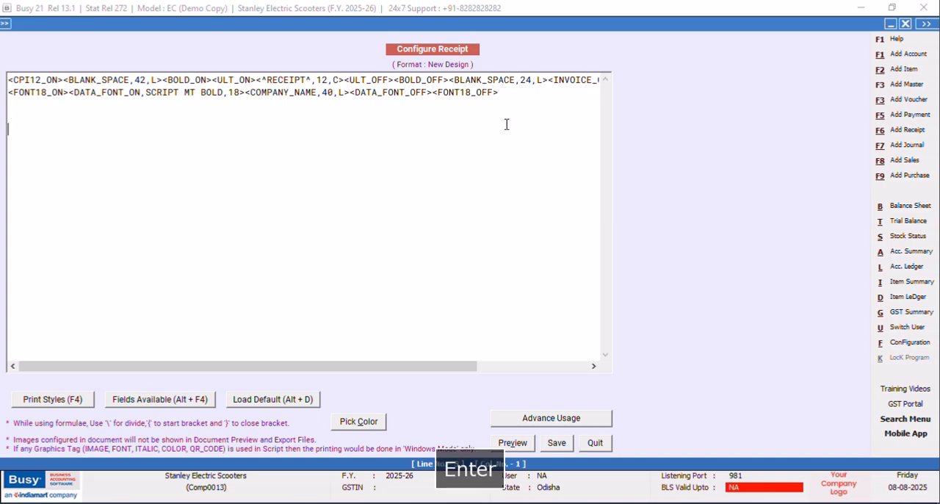
{"action": "key", "text": "Return"}
{"action": "type", "text": "8 "}
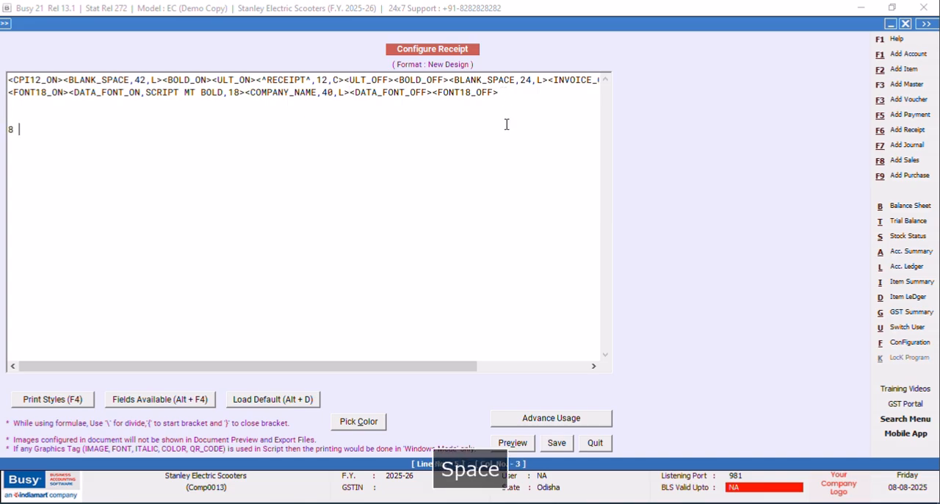
{"action": "type", "text": "INCH WIDTH "}
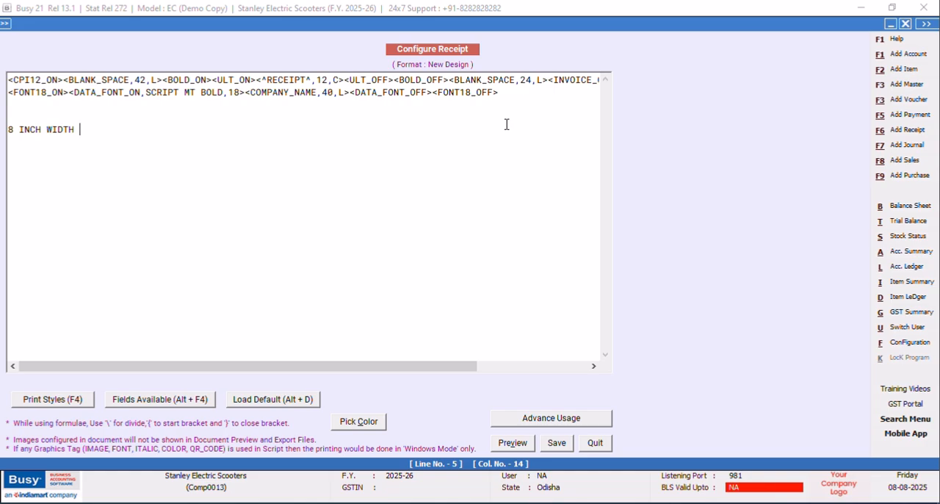
{"action": "type", "text": "X "}
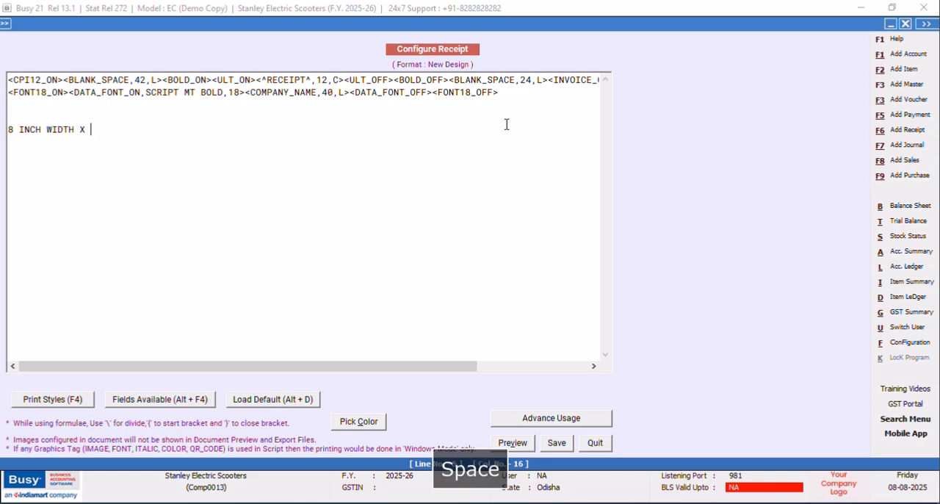
{"action": "type", "text": "12 CHARECTERS PER INCH MEAND"}
{"action": "key", "text": "BackSpace"}
{"action": "type", "text": "S YOU CAN PRINT "}
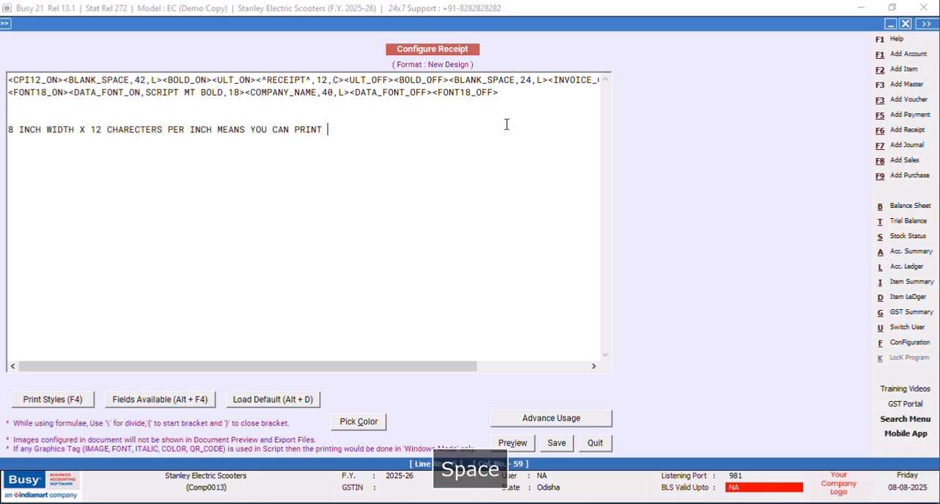
{"action": "type", "text": "96 CH"}
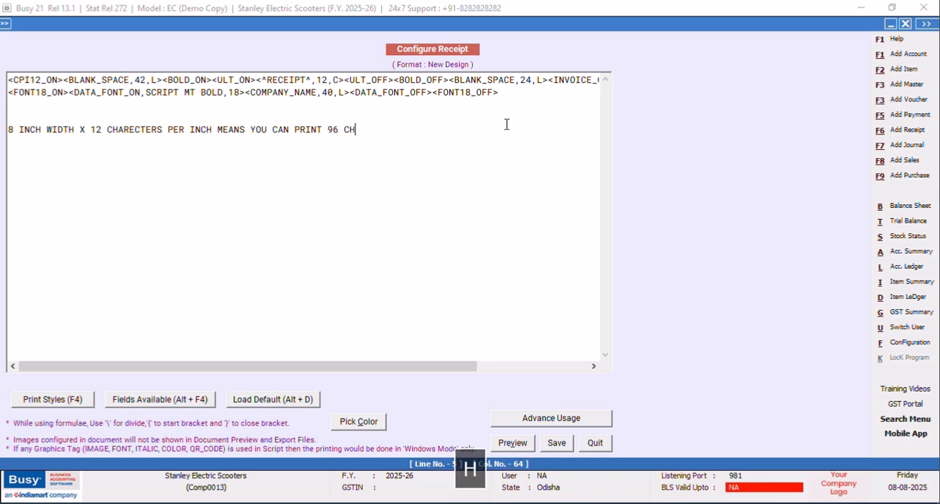
{"action": "type", "text": "ARECTER4 ACROSS"}
Continue the note on a new line with "WIDTH OF A4 PAPER. BUT FONT 18 IS 180%".
{"action": "key", "text": "Return"}
{"action": "type", "text": "WIDTH"}
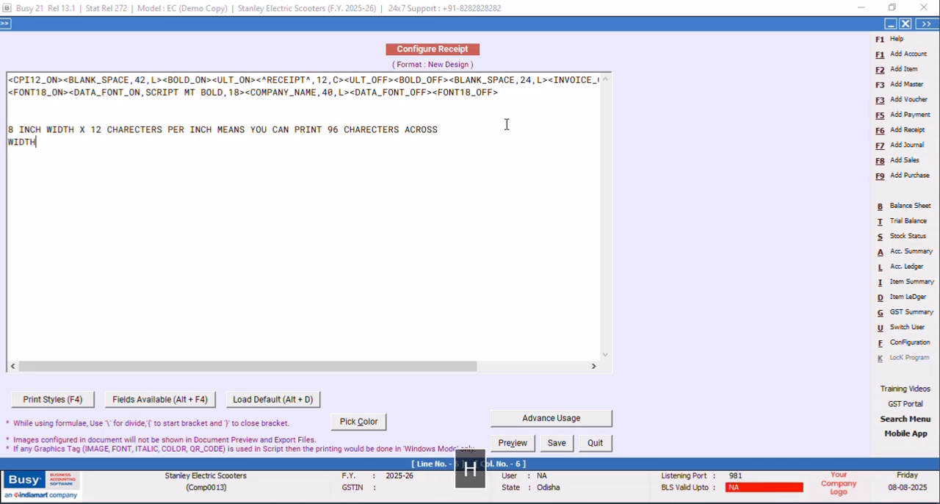
{"action": "type", "text": " OF A4 PAPER"}
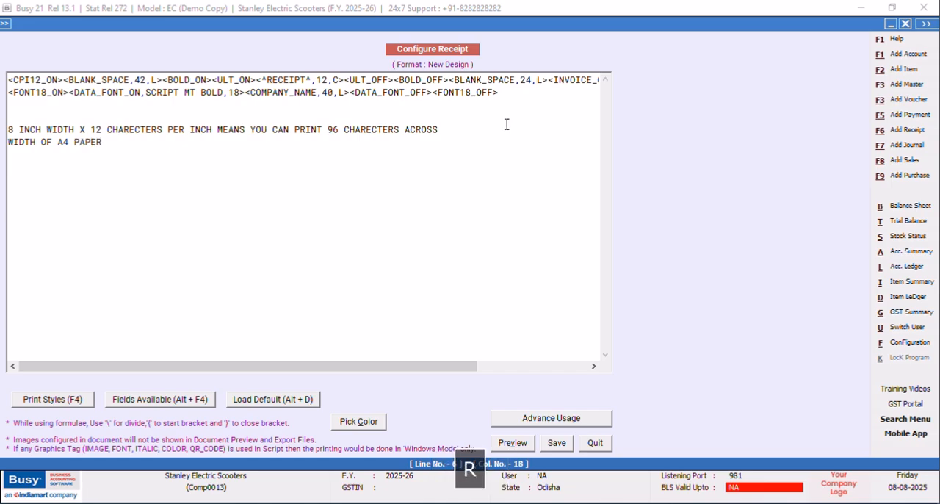
{"action": "type", "text": ". BUT "}
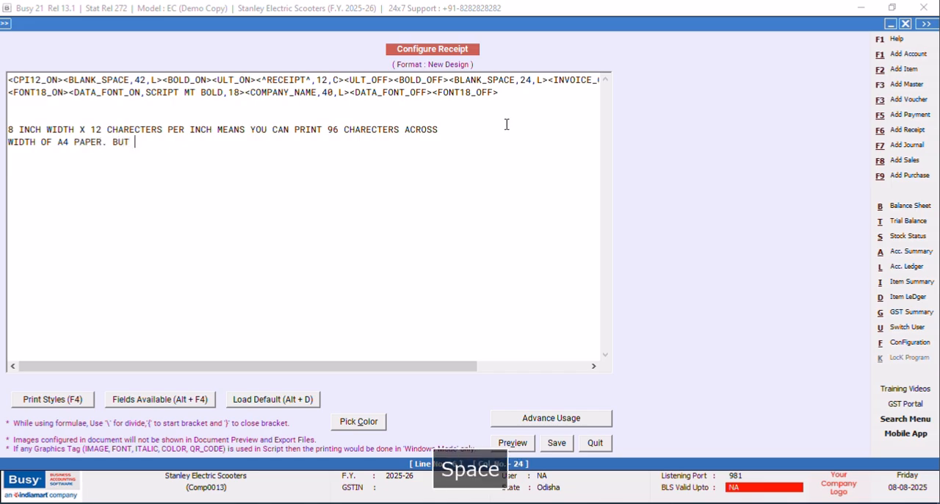
{"action": "type", "text": "FONT 18 IS 180"}
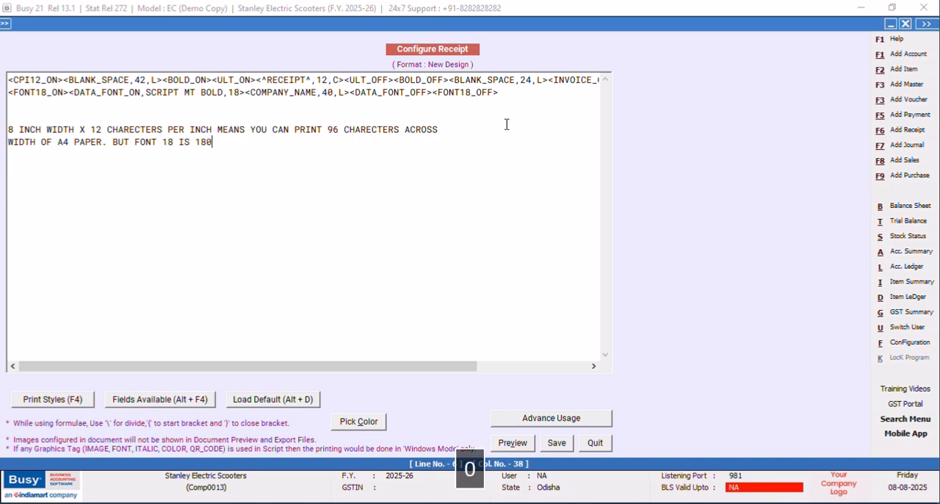
{"action": "type", "text": "% "}
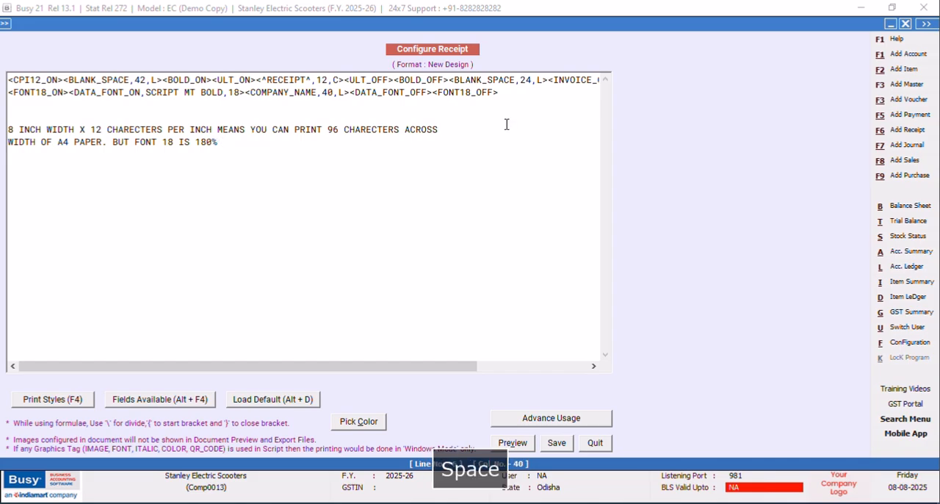
{"action": "type", "text": "THICKER FONT THA"}
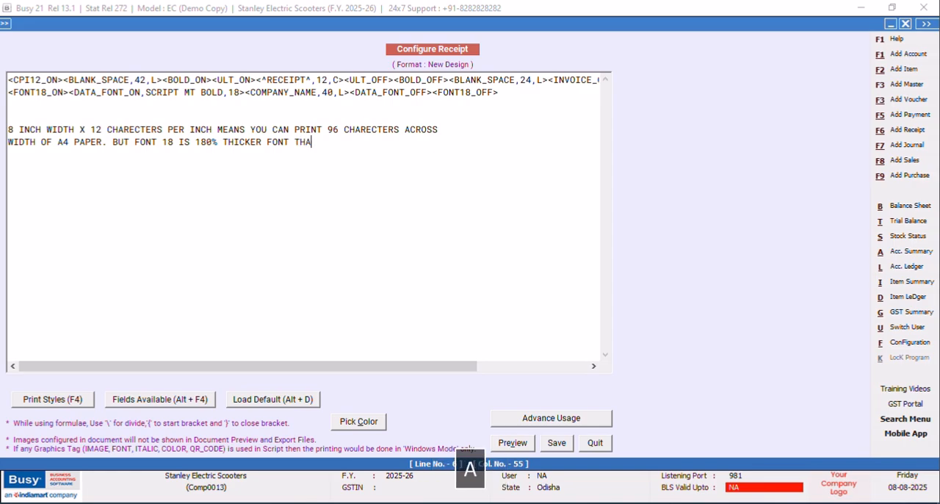
{"action": "type", "text": "N CPI12 SO YOU"}
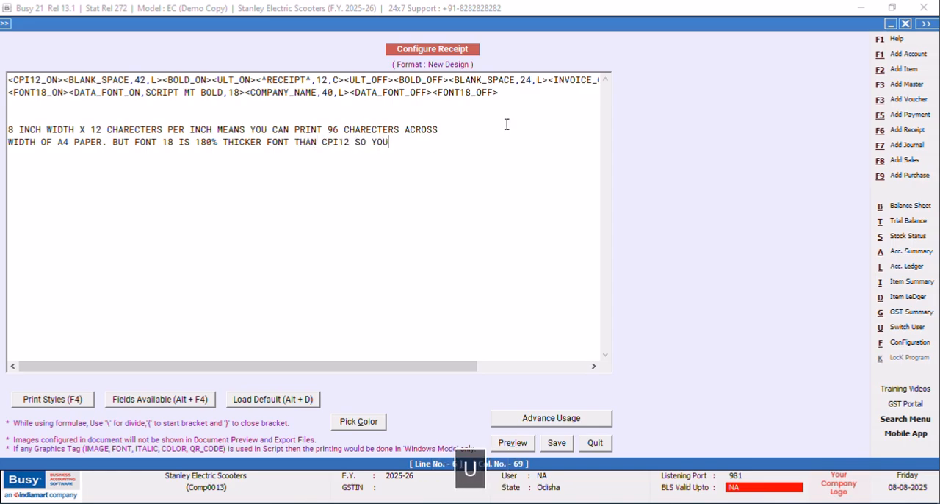
{"action": "type", "text": " CANNOT PRINT"}
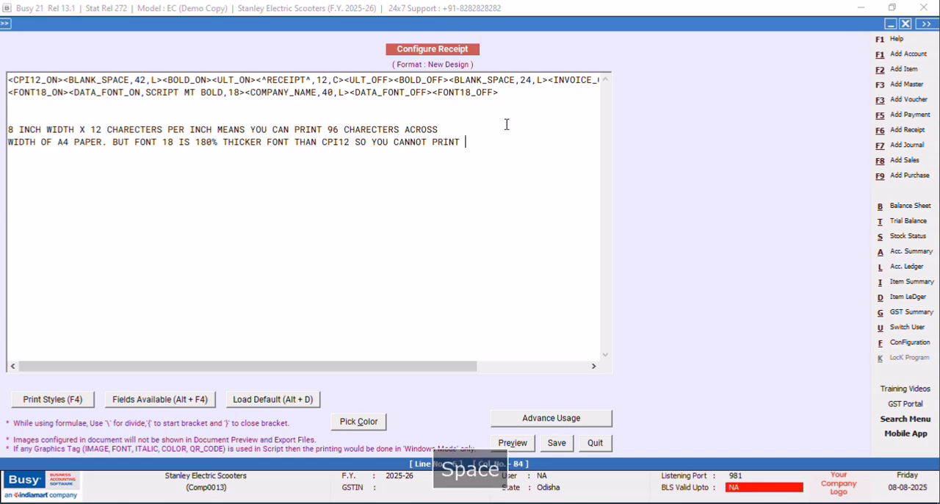
{"action": "type", "text": " 963"}
Complete that note line with "THICKER FONT THAN CPI12 SO YOU CANNOT PRINT 96".
{"action": "key", "text": "BackSpace"}
{"action": "type", "text": "F"}
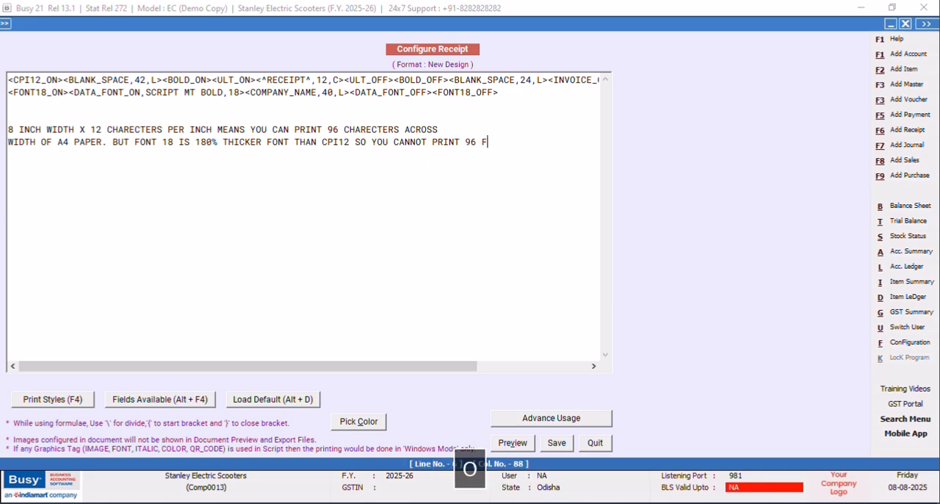
{"action": "type", "text": "ONTS "}
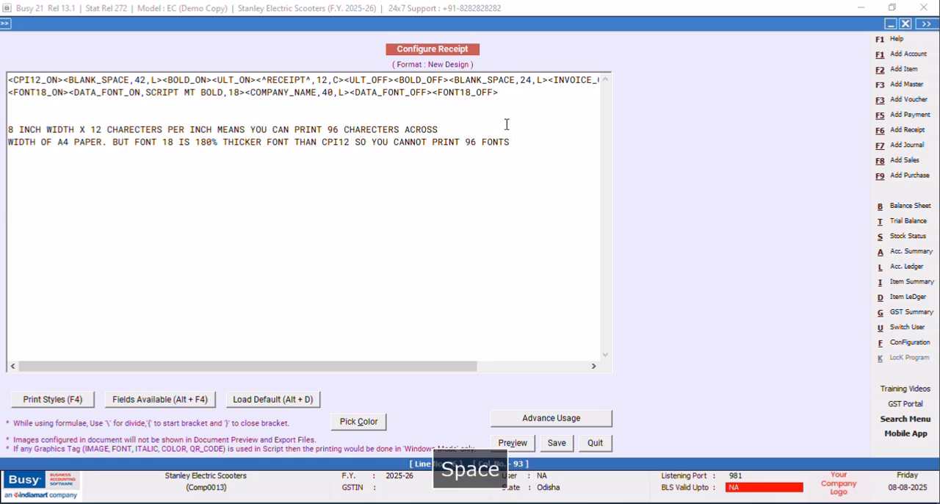
{"action": "type", "text": "AC"}
{"action": "key", "text": "BackSpace"}
{"action": "key", "text": "BackSpace"}
{"action": "key", "text": "BackSpace"}
{"action": "key", "text": "BackSpace"}
{"action": "key", "text": "BackSpace"}
{"action": "key", "text": "BackSpace"}
Add the note line "CHARECTERS ACROSS 8 INCH WIDTH" below the FONT 18 remark.
{"action": "key", "text": "Return"}
{"action": "type", "text": "CHARECTERS ACROSS "}
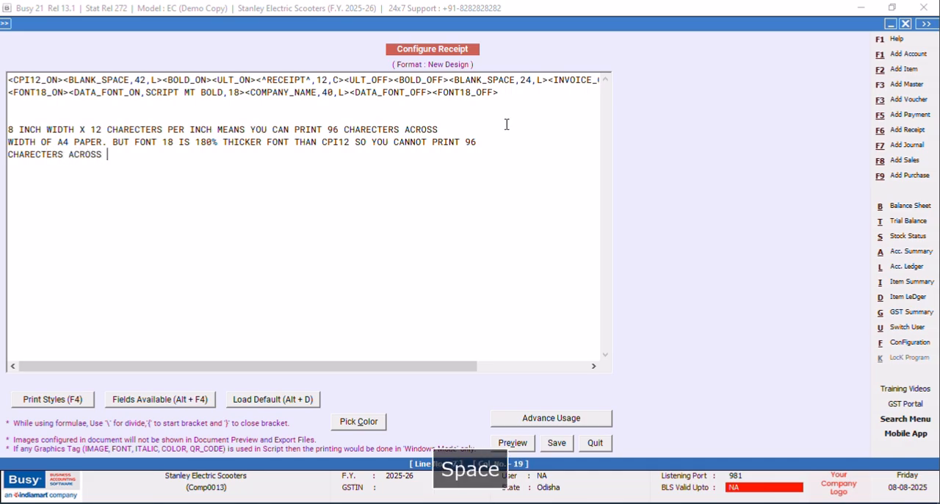
{"action": "type", "text": "8 IN"}
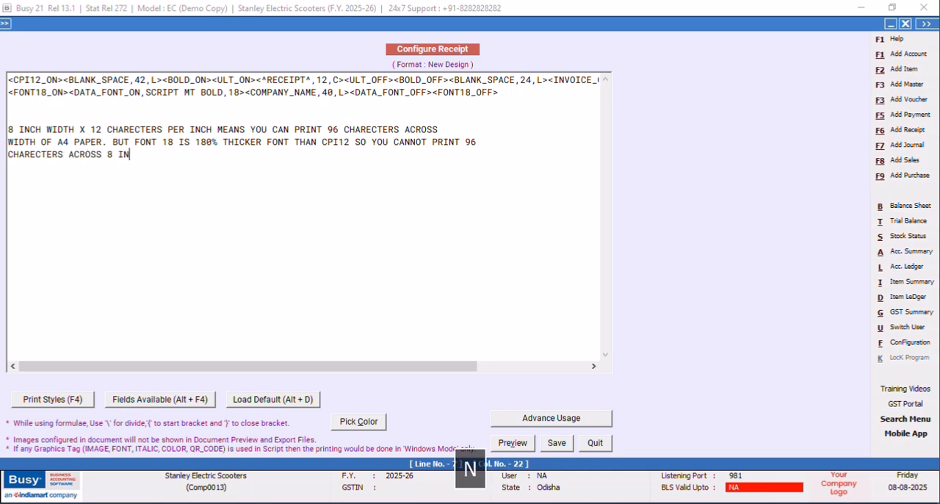
{"action": "type", "text": "CH WIDTH"}
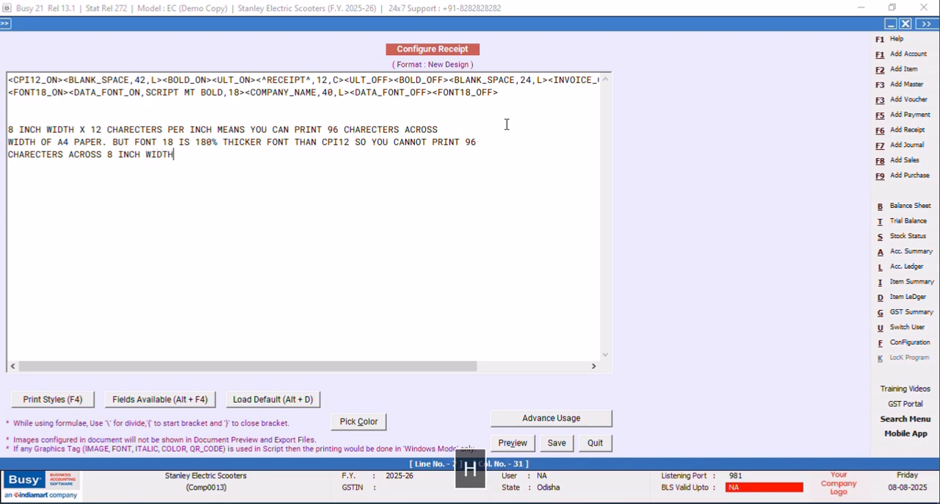
Add the note line "THEN THE QUESTION IS HOW MUCH YOU CAN PRINT ACROSS 8 IN WIDTH OF A4 PAPER".
{"action": "key", "text": "Return"}
{"action": "type", "text": "THEN THE QUES"}
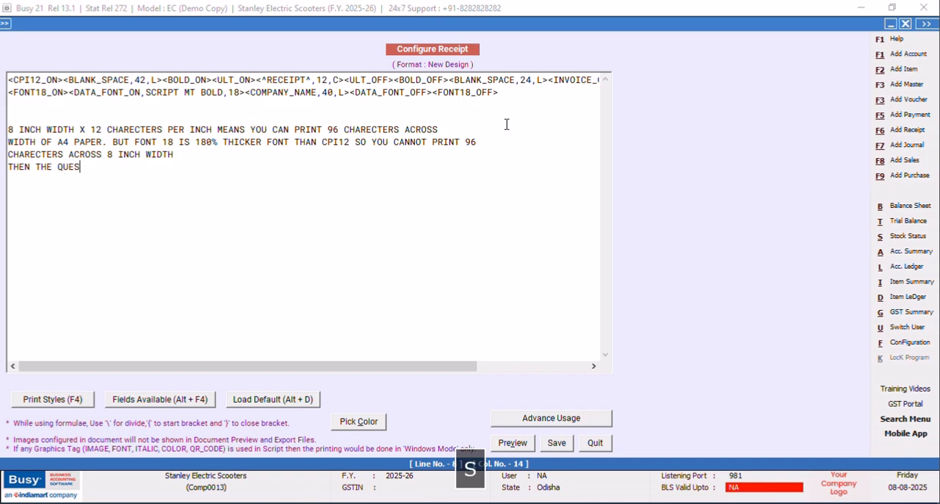
{"action": "type", "text": "TION IS HOW "}
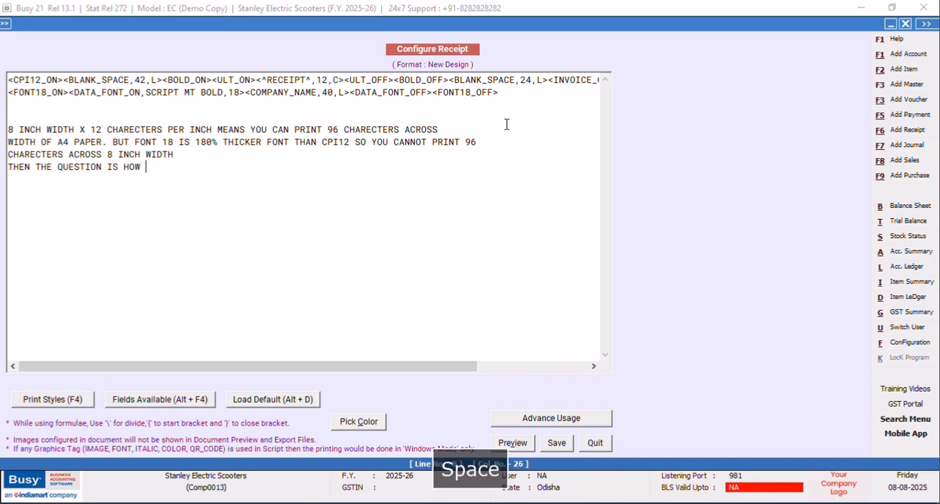
{"action": "type", "text": "MUCH YOU CAH P"}
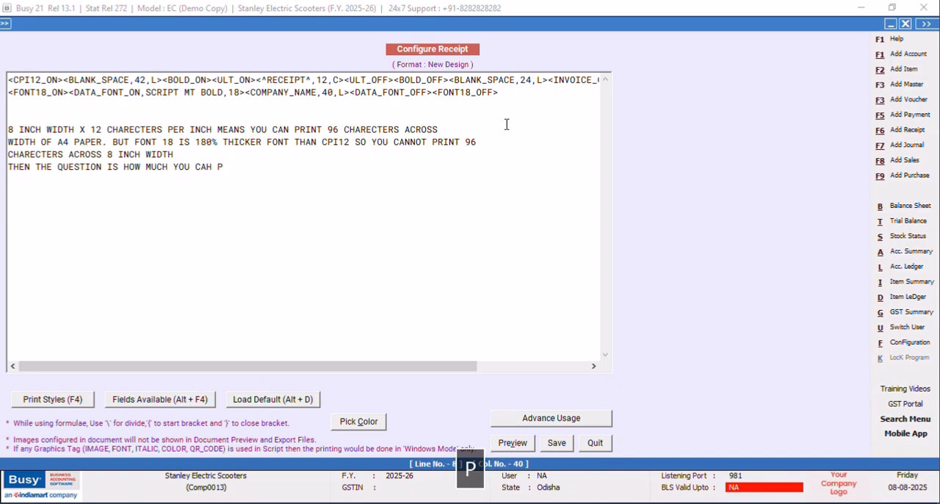
{"action": "key", "text": "BackSpace"}
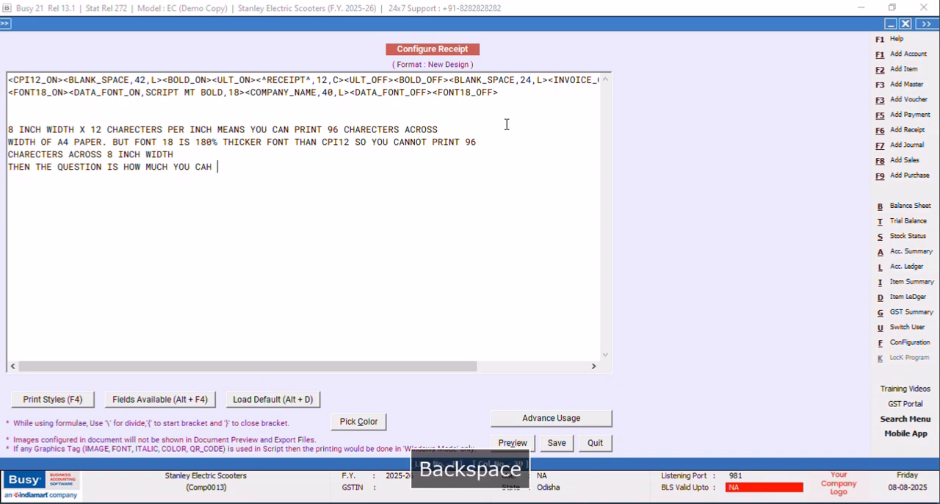
{"action": "type", "text": "AN PRI"}
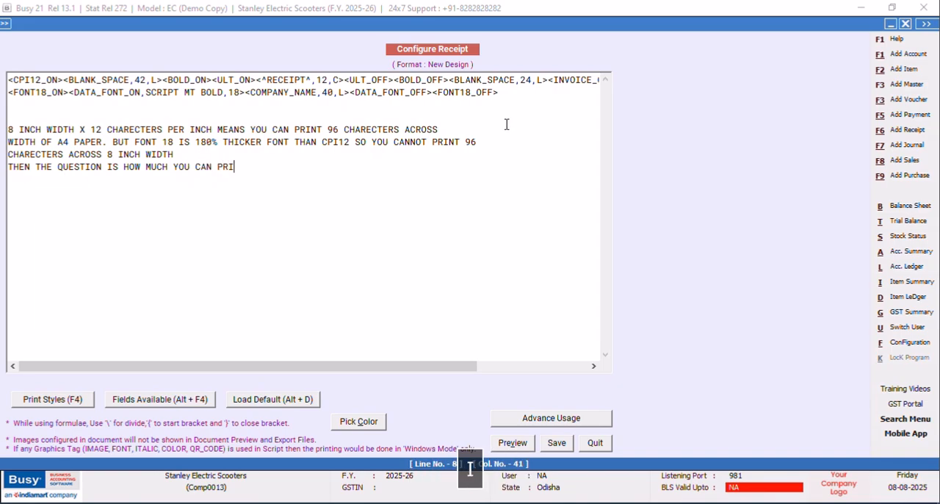
{"action": "type", "text": "NT ACROSS "}
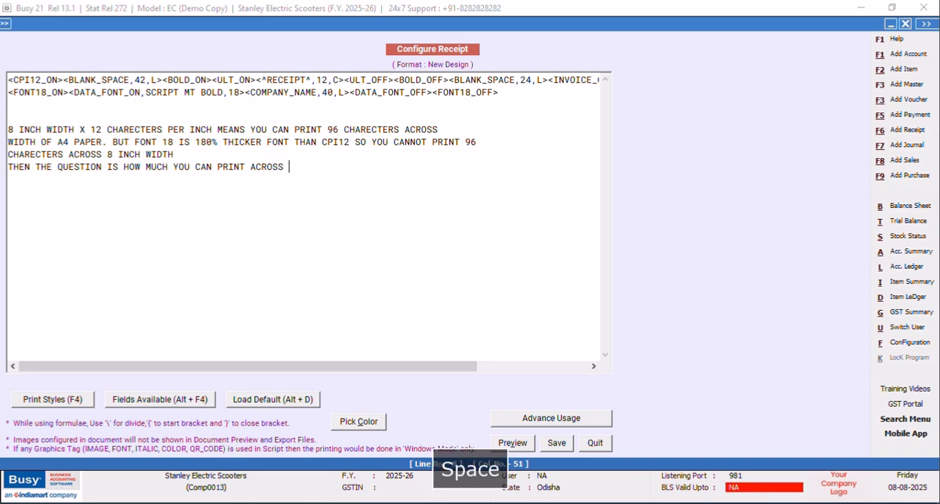
{"action": "type", "text": "8 IN "}
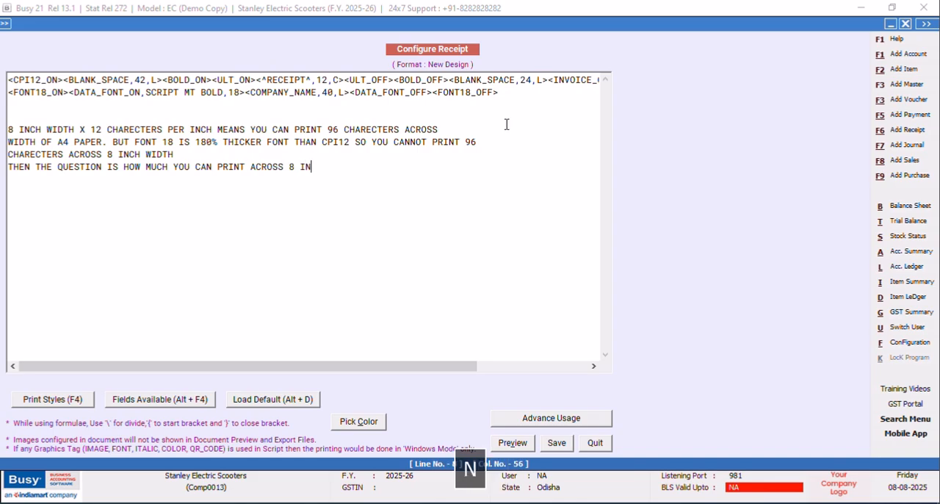
{"action": "type", "text": "WIDTH OF "}
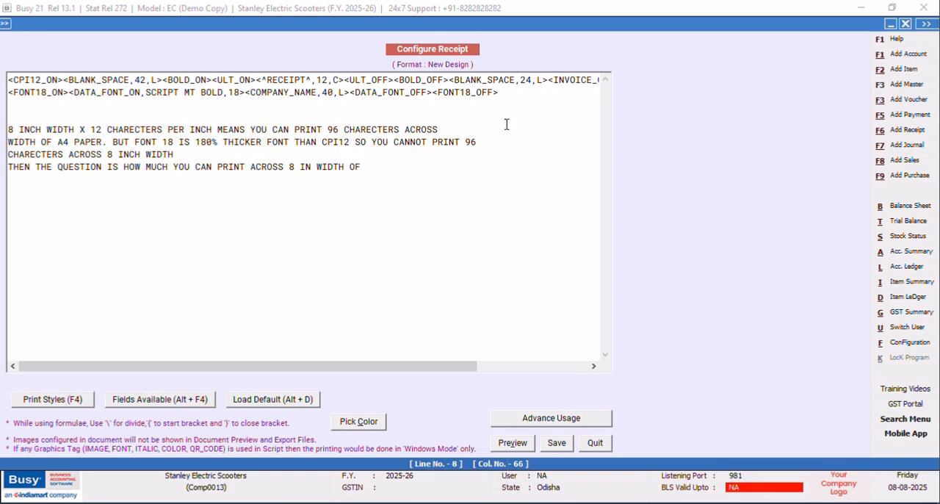
{"action": "type", "text": "A4 PAPER"}
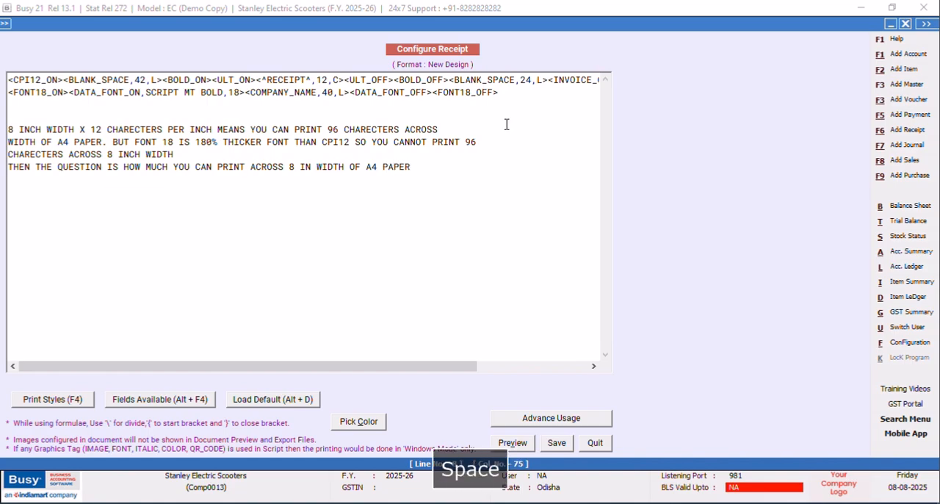
Begin a new note line with "THEN ACCORDING TO PRIMARY SCHOOL MATHEMATIC OUR CALCULATION SHOULD BE".
{"action": "key", "text": "Return"}
{"action": "type", "text": "THEN ACCORDING TO PRIMARY SCHOOL MATHEMATI"}
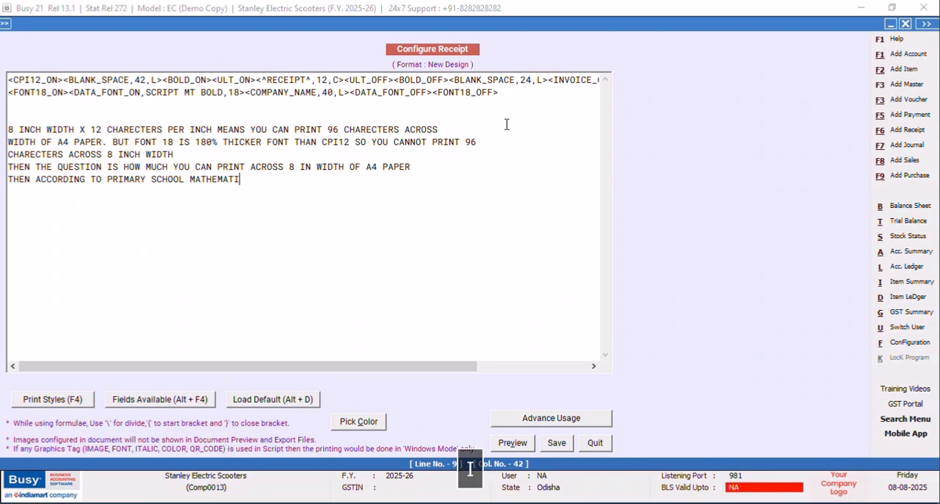
{"action": "type", "text": "C OUR"}
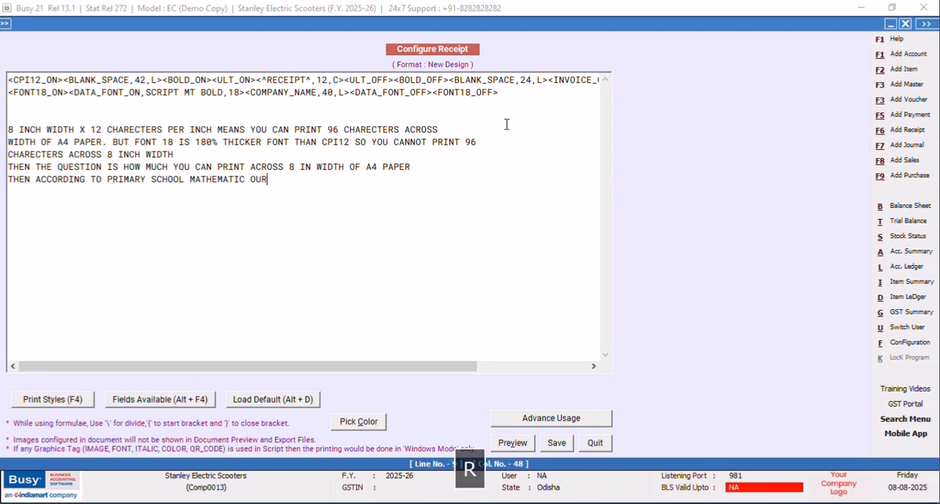
{"action": "type", "text": " CALCULA"}
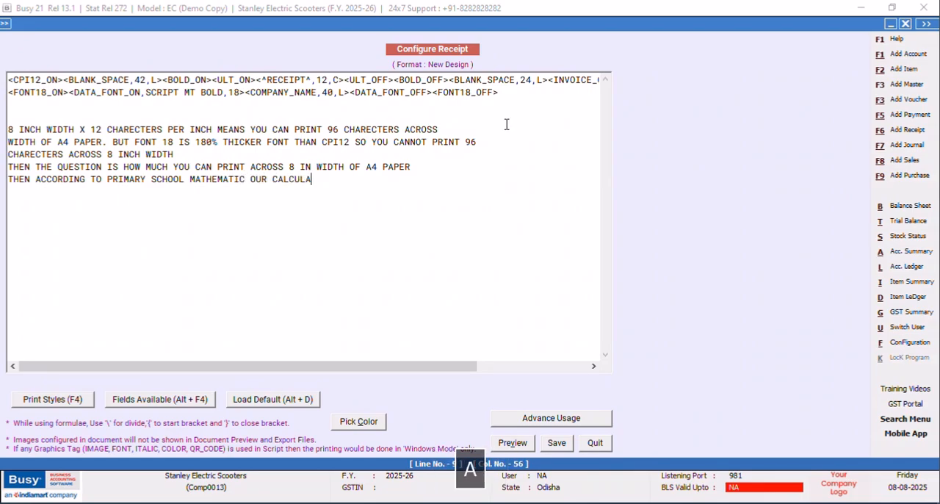
{"action": "type", "text": "TION SHOU"}
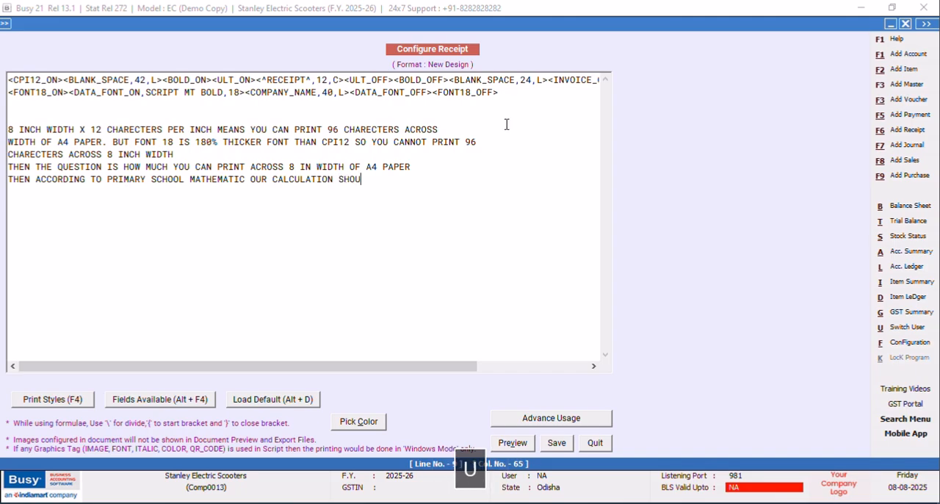
{"action": "type", "text": "LD BE 96"}
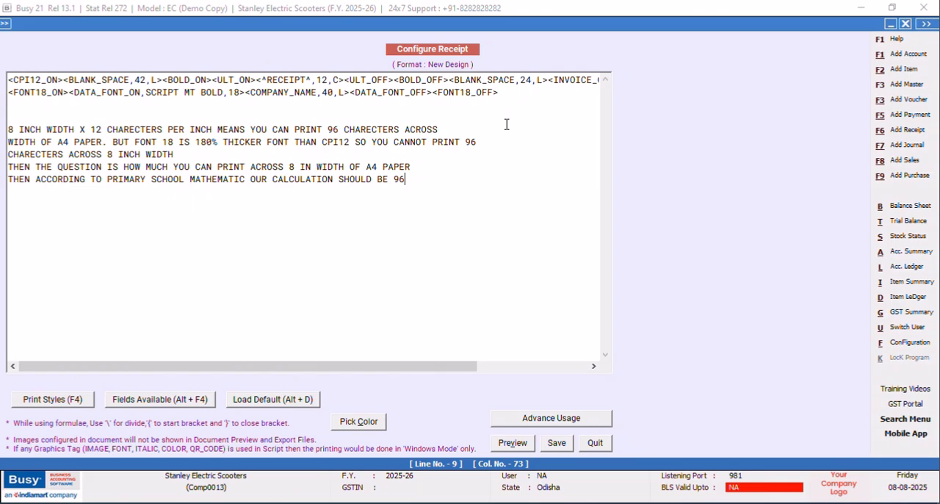
Finish the calculation note line with "96 / 1.8 WHICH COMES TO 53.3 CHARECTERS".
{"action": "type", "text": "/"}
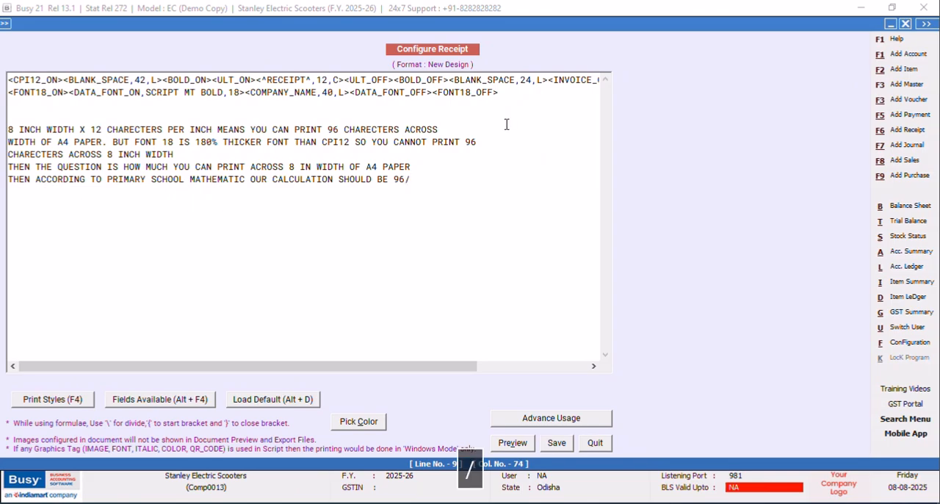
{"action": "key", "text": "BackSpace"}
{"action": "type", "text": "DUV"}
{"action": "key", "text": "BackSpace"}
{"action": "key", "text": "BackSpace"}
{"action": "key", "text": "BackSpace"}
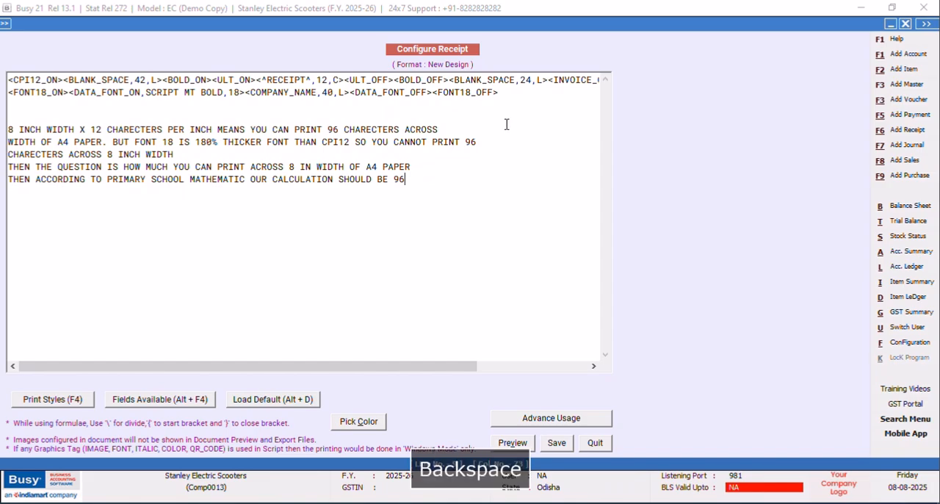
{"action": "type", "text": "/"}
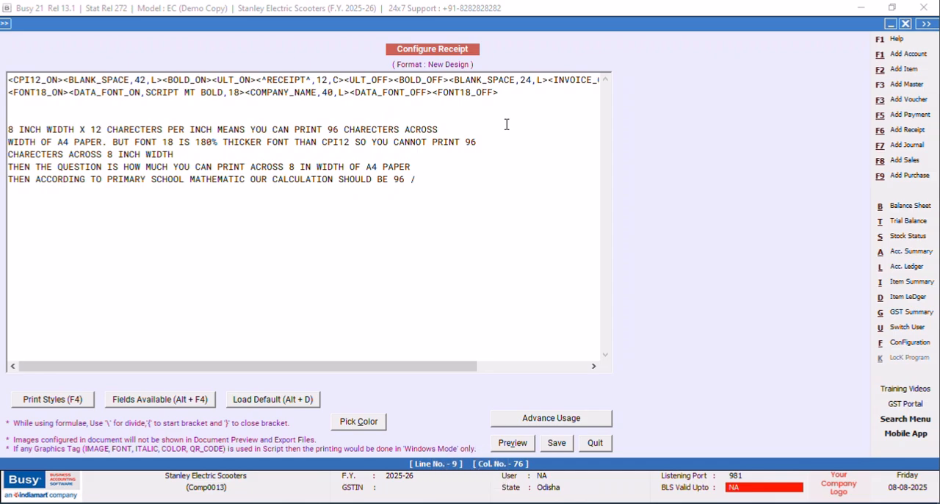
{"action": "type", "text": " 1.8 WHICH COMES"}
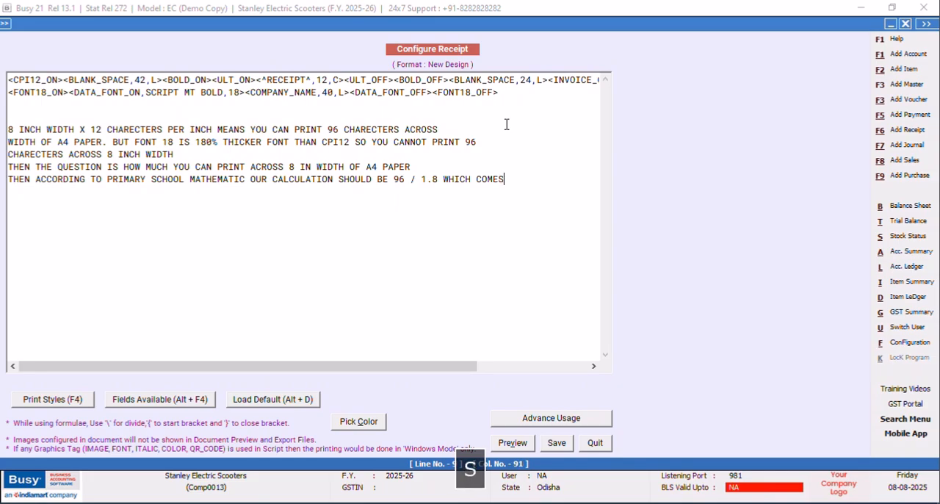
{"action": "type", "text": " TO 53.3 CHAREC"}
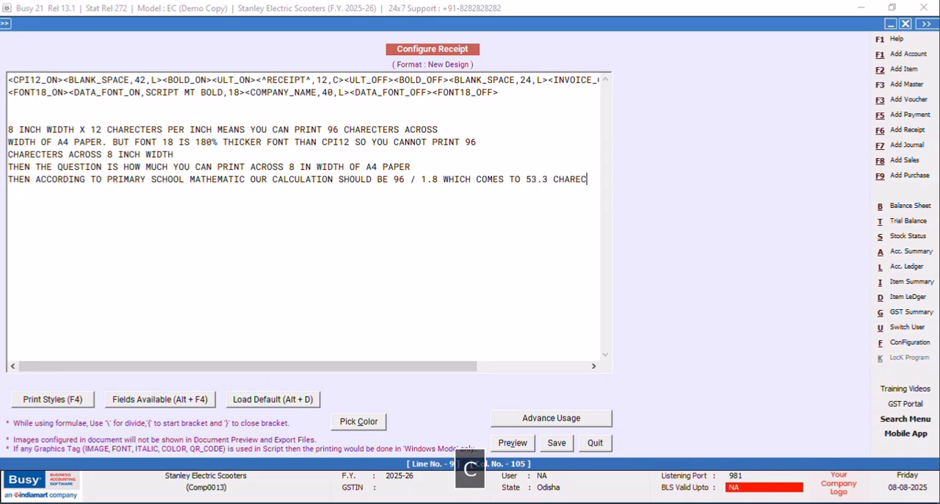
{"action": "type", "text": "TERS"}
Add the note line "NATURALLY YOU CANNOT PRINT 0.3 CHARECTERS SO ROUND OFF TO 53 CHARECTERS THATS THE SECRET AND YOU GOT IT NOW".
{"action": "key", "text": "Return"}
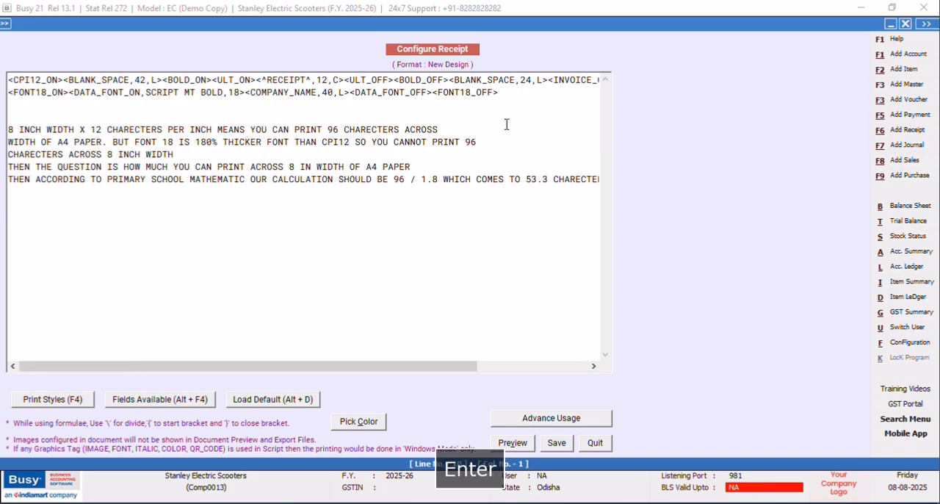
{"action": "type", "text": "NATURALLY YOU CANNOT PRINT"}
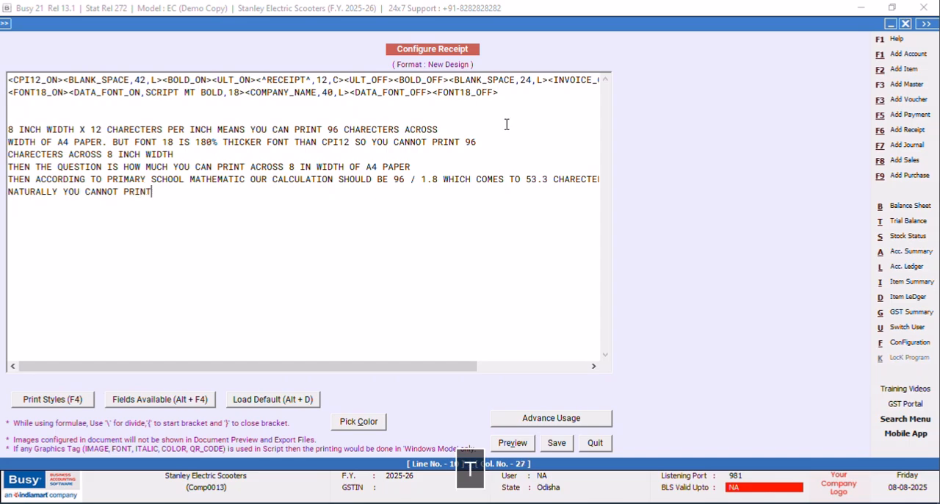
{"action": "type", "text": " 0.3 CHARE"}
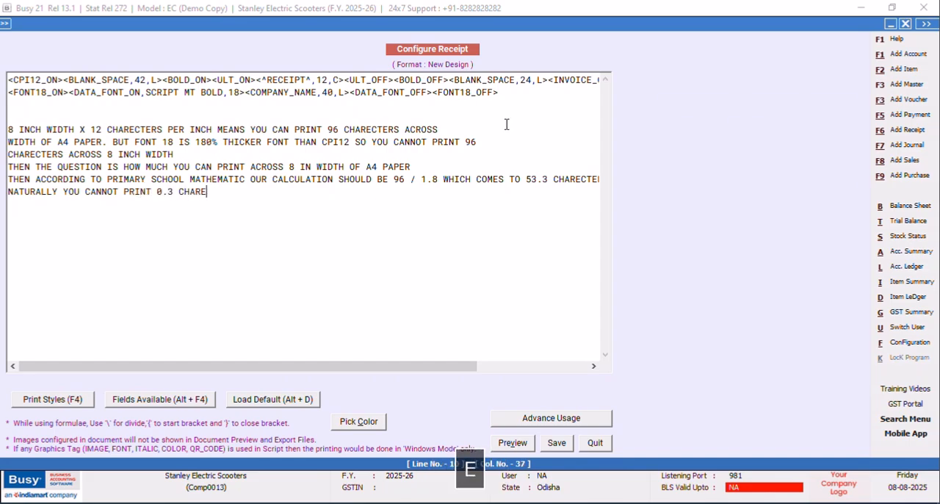
{"action": "type", "text": "CTERS SO RO"}
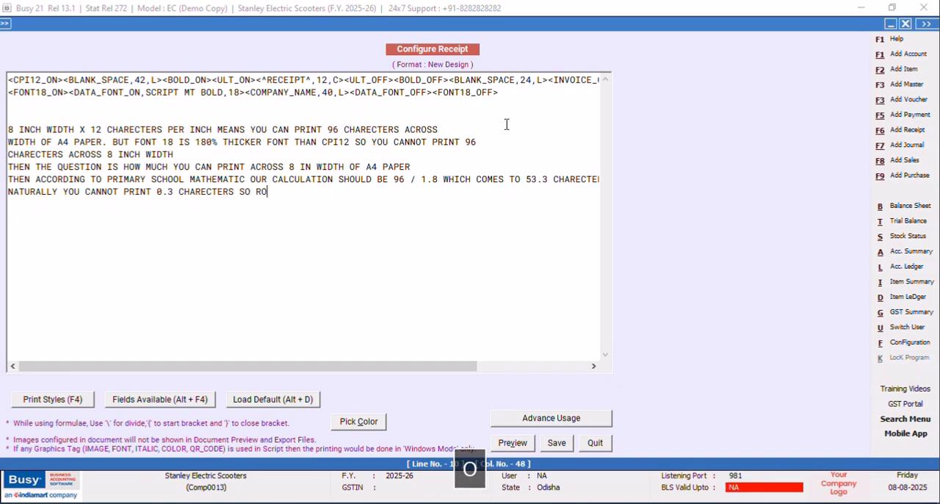
{"action": "type", "text": "UND OFF TO "}
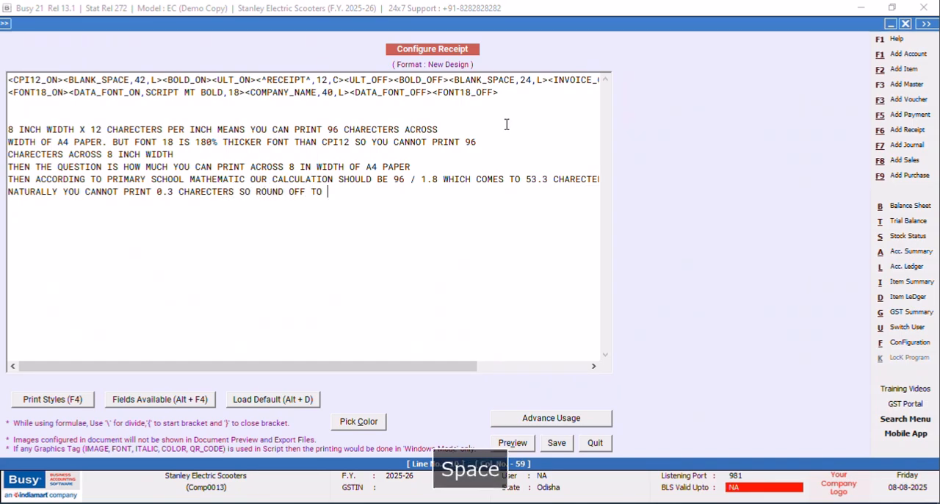
{"action": "type", "text": "53 CH"}
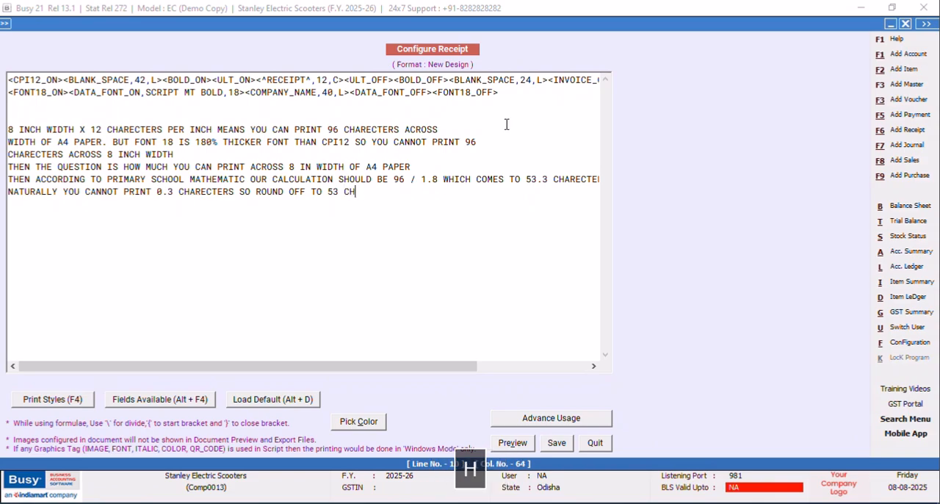
{"action": "type", "text": "ARECTERS"}
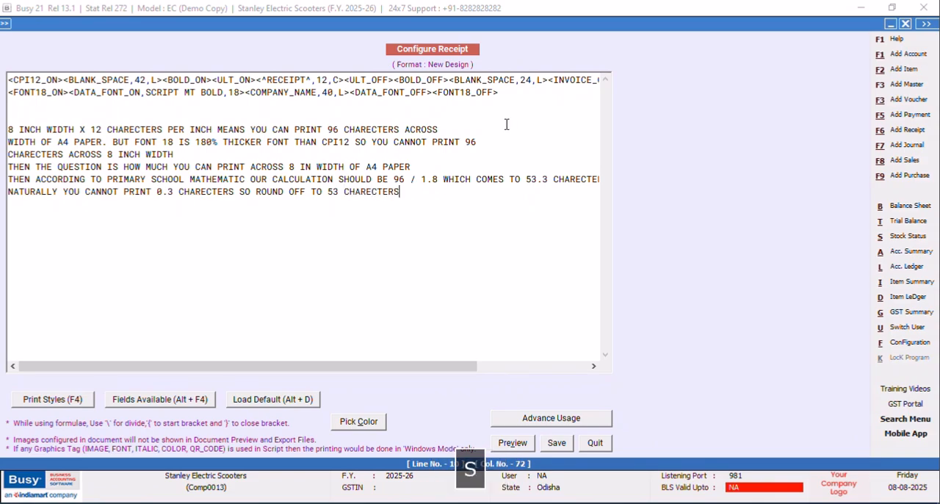
{"action": "type", "text": " THATS THE "}
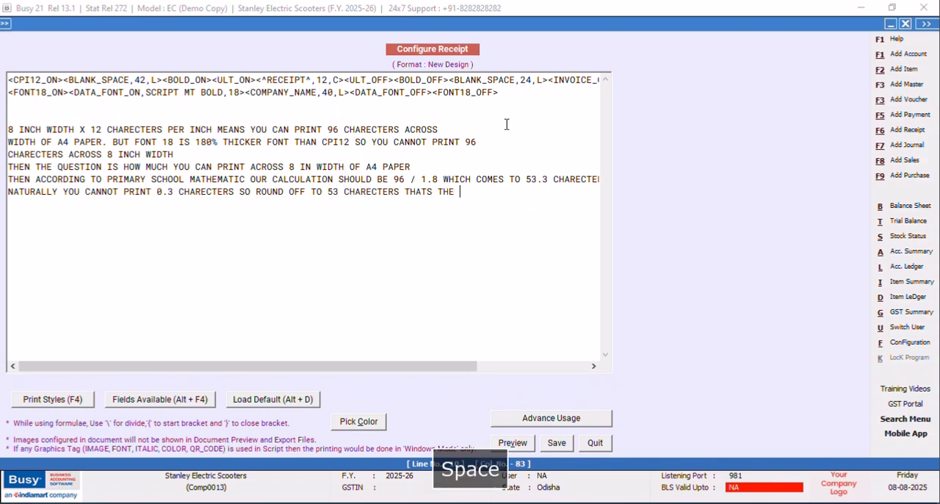
{"action": "type", "text": "SECRET AND YOU GOT IT NOW"}
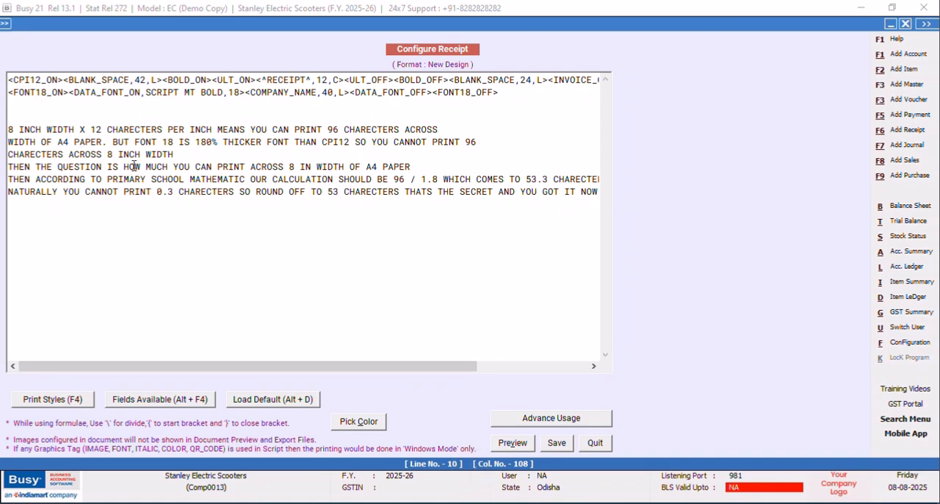
Delete all the explanatory note lines below the company name line, leaving only the print format code.
{"action": "left_click_drag", "start_coordinate": [12, 129], "coordinate": [628, 216]}
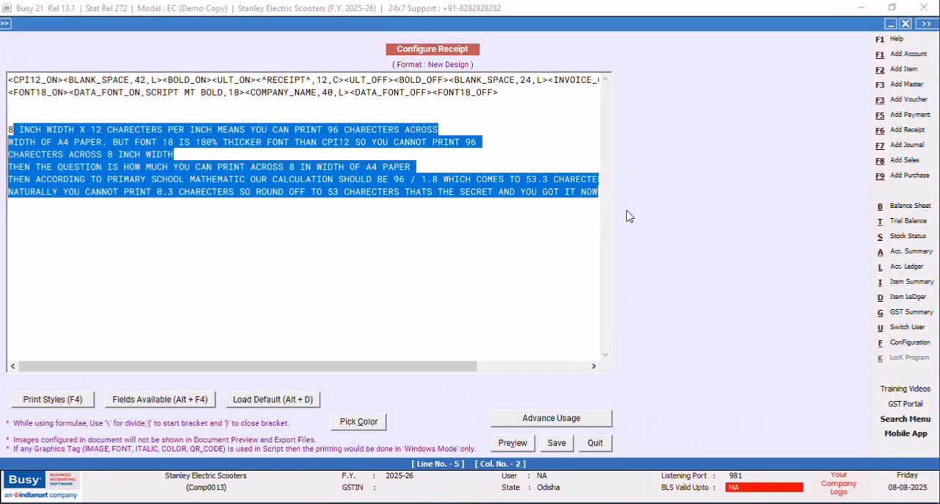
{"action": "key", "text": "Delete"}
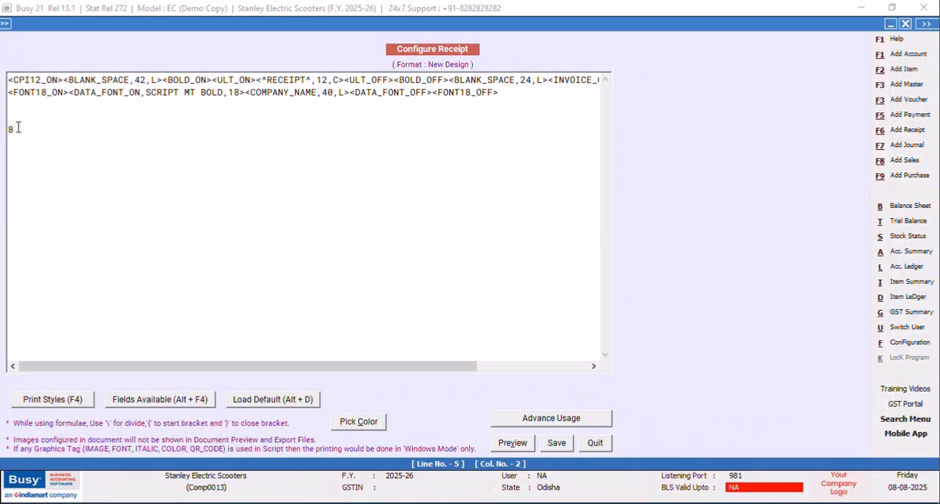
{"action": "key", "text": "BackSpace"}
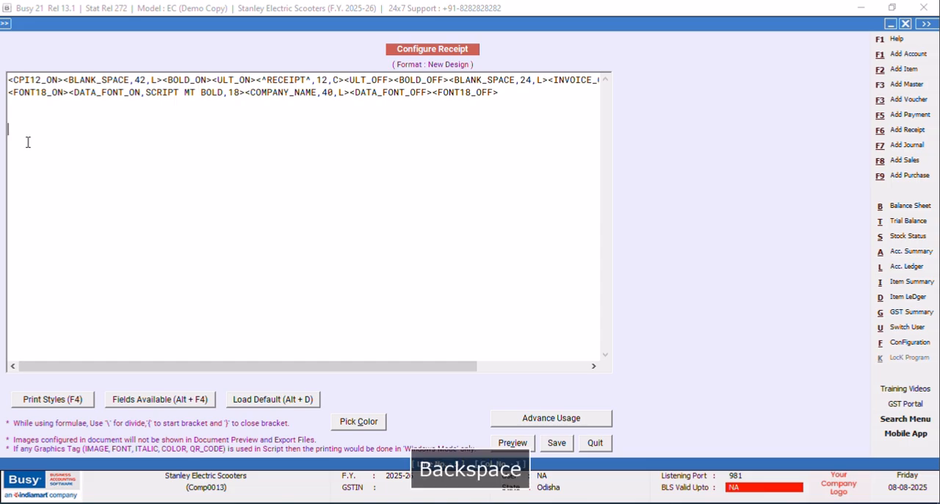
Set the COMPANY_NAME field's width to 53 characters and its alignment to C.
{"action": "left_click", "coordinate": [335, 93]}
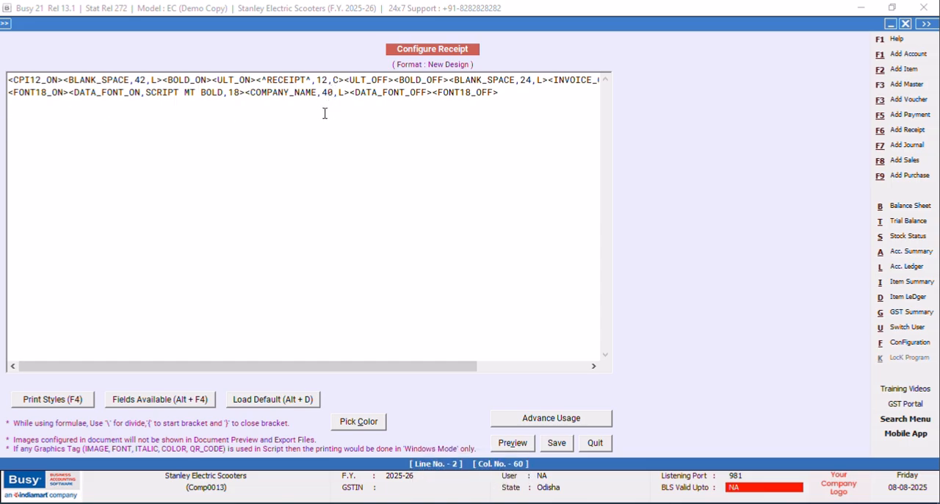
{"action": "key", "text": "BackSpace"}
{"action": "key", "text": "BackSpace"}
{"action": "type", "text": "53"}
{"action": "key", "text": "BackSpace"}
{"action": "type", "text": "C"}
Start a new line below the company name with the HALF_LINE, CPI12_ON and CPI12_OFF style tags.
{"action": "key", "text": "Return"}
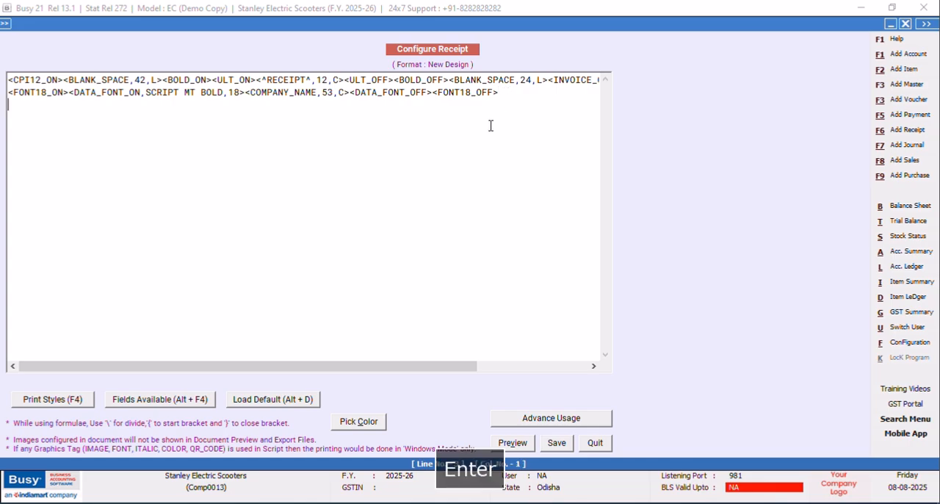
{"action": "key", "text": "F4"}
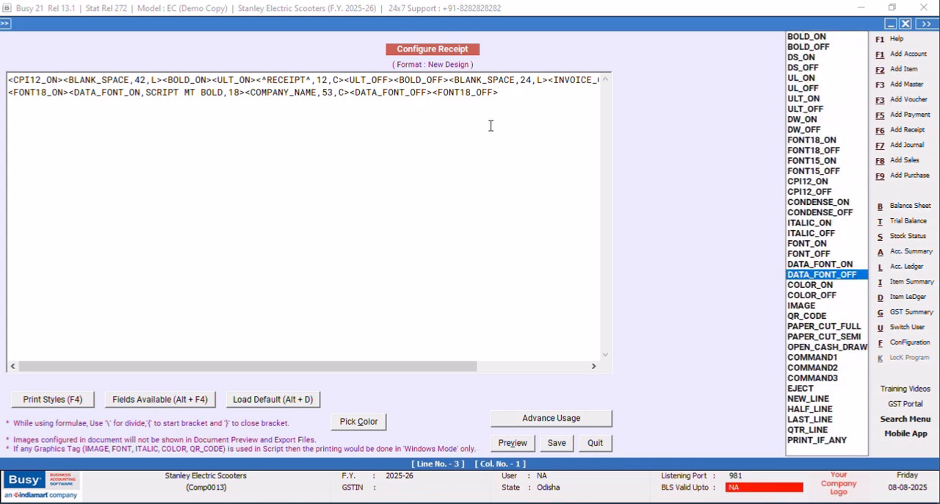
{"action": "key", "text": "h"}
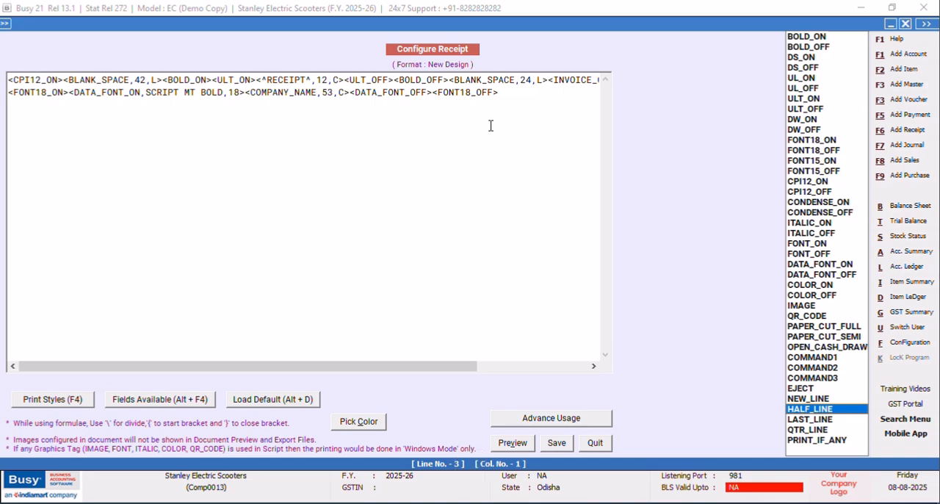
{"action": "key", "text": "Return"}
{"action": "key", "text": "F4"}
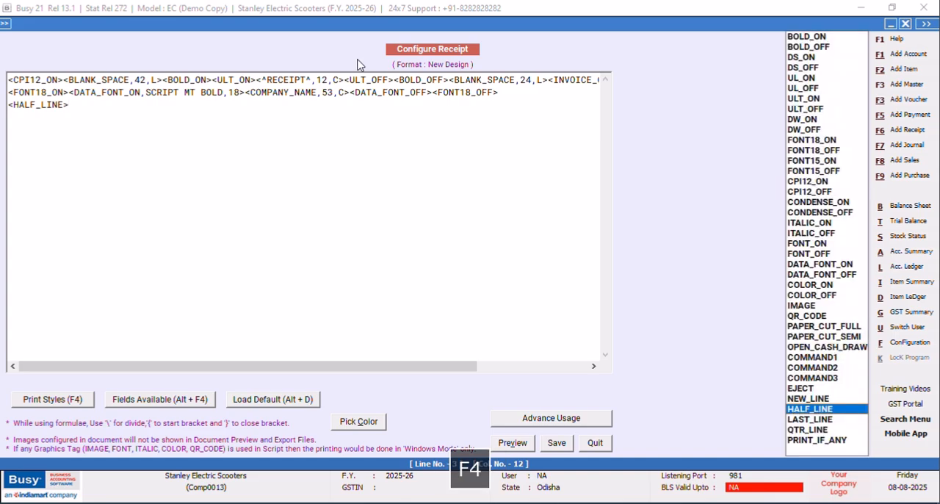
{"action": "left_click", "coordinate": [792, 184]}
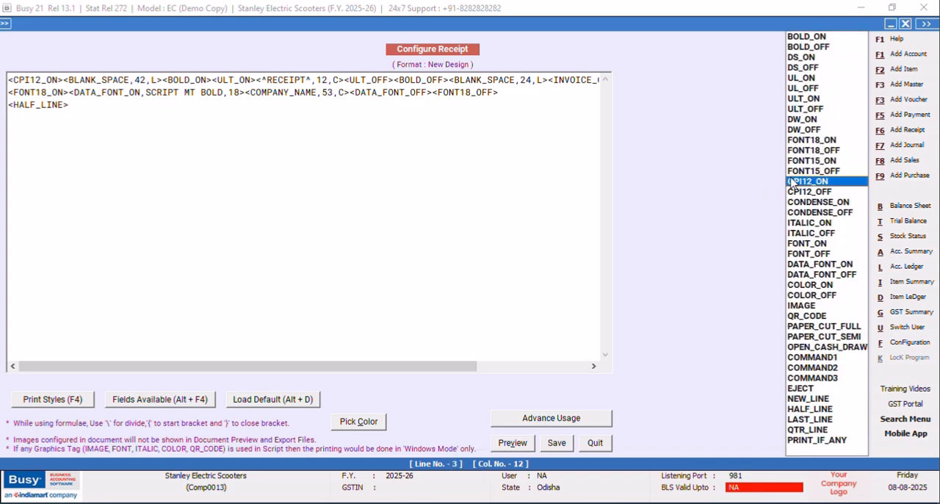
{"action": "key", "text": "Return"}
{"action": "key", "text": "F4"}
{"action": "key", "text": "Down"}
{"action": "key", "text": "Return"}
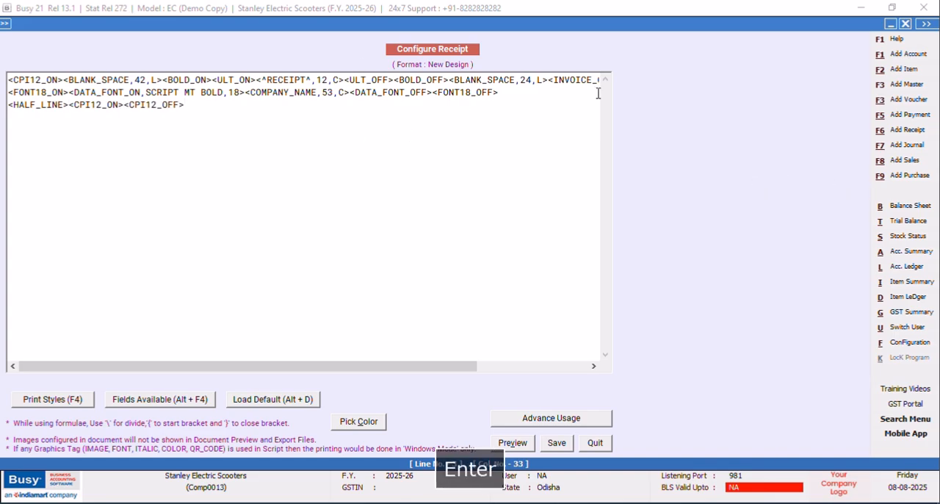
Insert the COMPANY_ADD(4_LINE)_LINE1 field between the new CPI12 tags with width 96 and alignment C.
{"action": "left_click", "coordinate": [127, 105]}
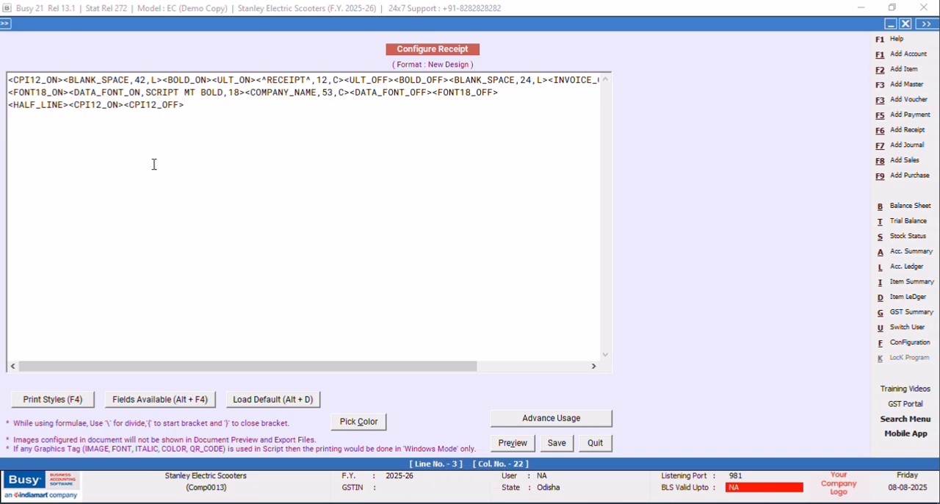
{"action": "key", "text": "alt+F4"}
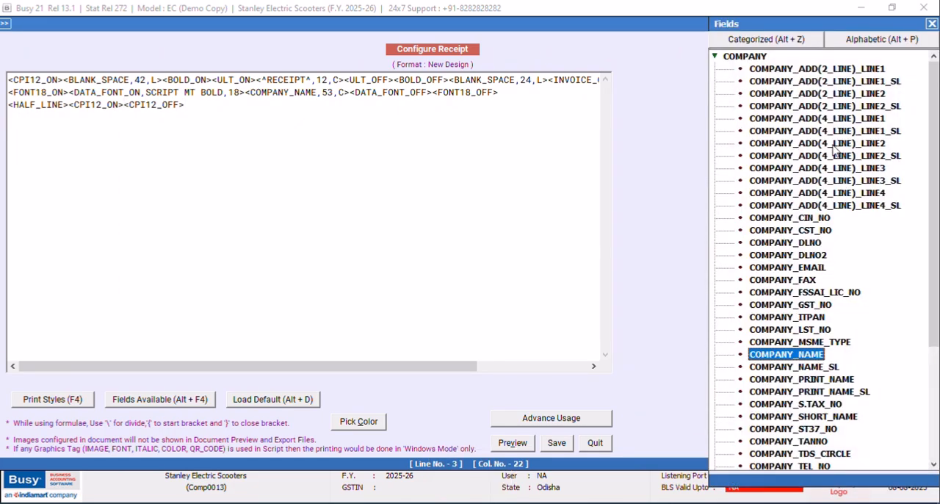
{"action": "double_click", "coordinate": [832, 118]}
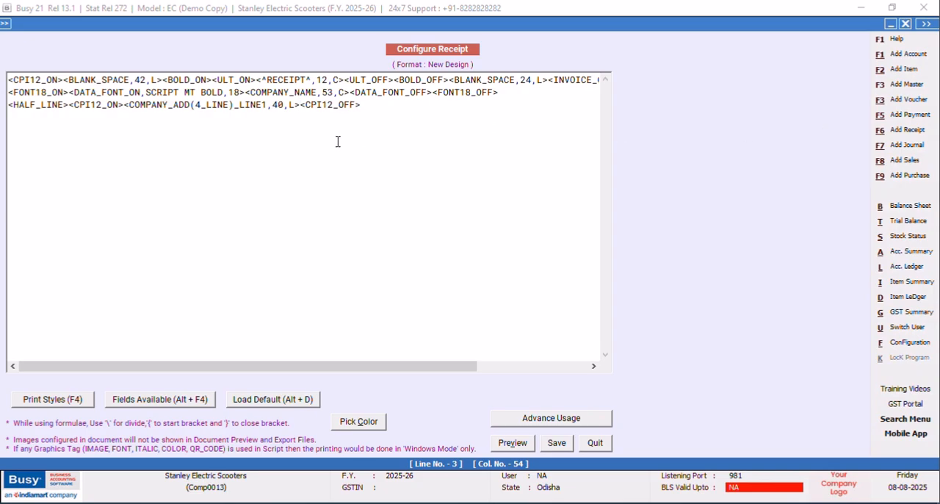
{"action": "left_click", "coordinate": [283, 105]}
{"action": "key", "text": "BackSpace"}
{"action": "key", "text": "BackSpace"}
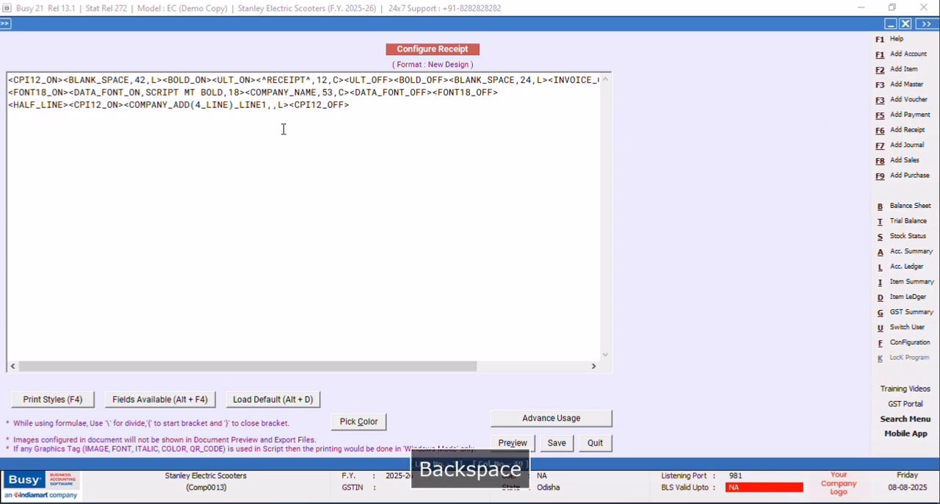
{"action": "type", "text": "96"}
{"action": "key", "text": "Right"}
{"action": "key", "text": "Right"}
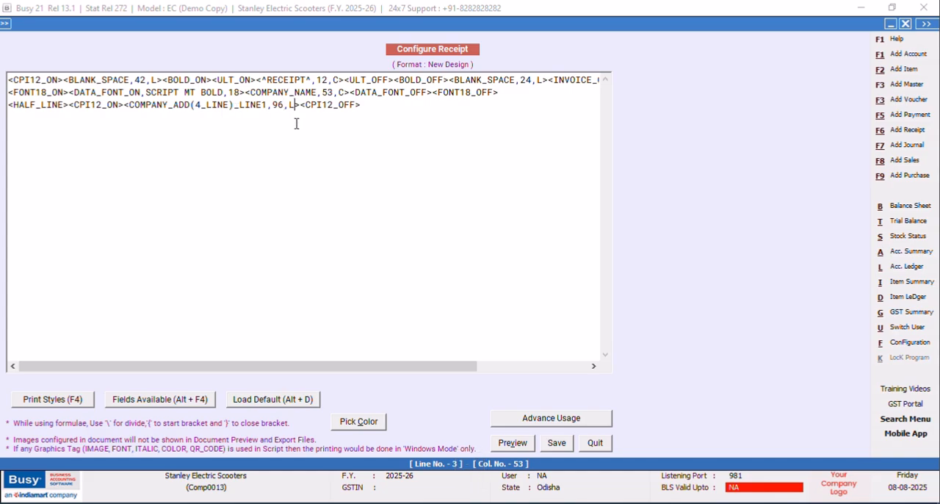
{"action": "key", "text": "BackSpace"}
{"action": "type", "text": "C"}
Copy the whole company address line and paste it three times on new lines directly below.
{"action": "left_click_drag", "start_coordinate": [376, 109], "coordinate": [7, 109]}
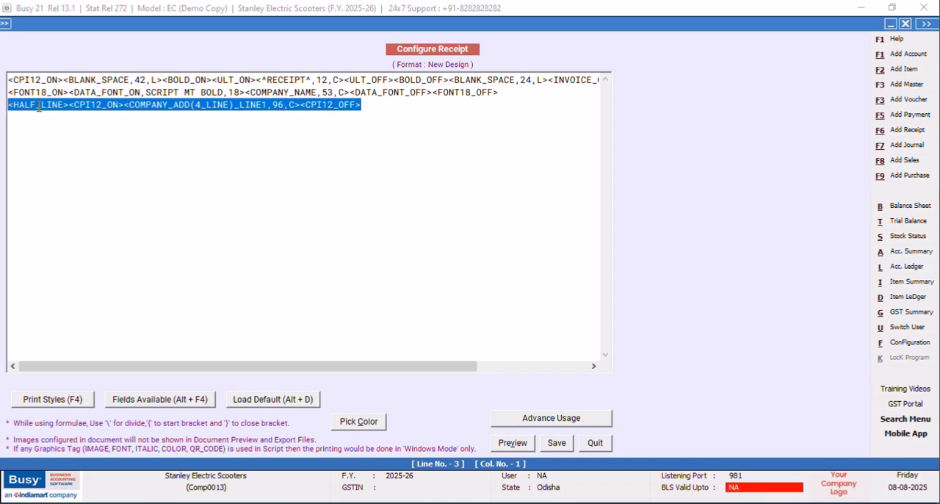
{"action": "right_click", "coordinate": [37, 104]}
{"action": "left_click", "coordinate": [70, 152]}
{"action": "left_click", "coordinate": [377, 105]}
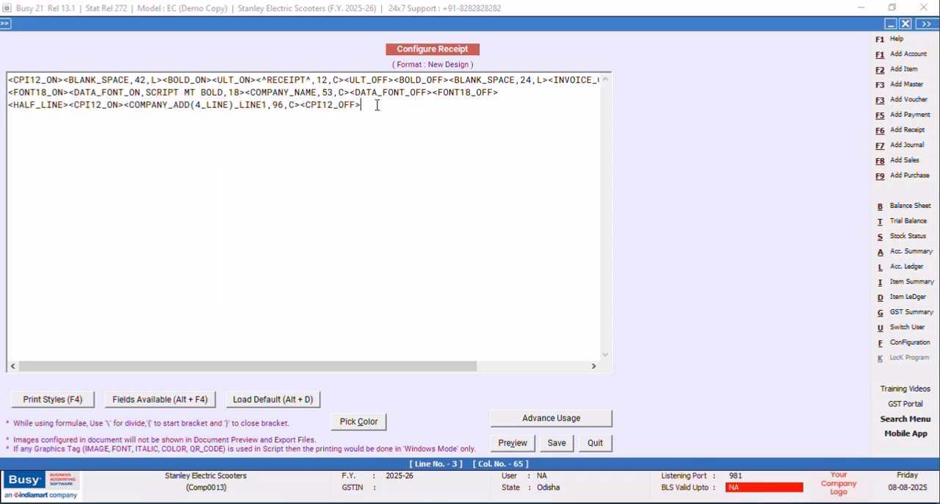
{"action": "key", "text": "Return"}
{"action": "key", "text": "ctrl+v"}
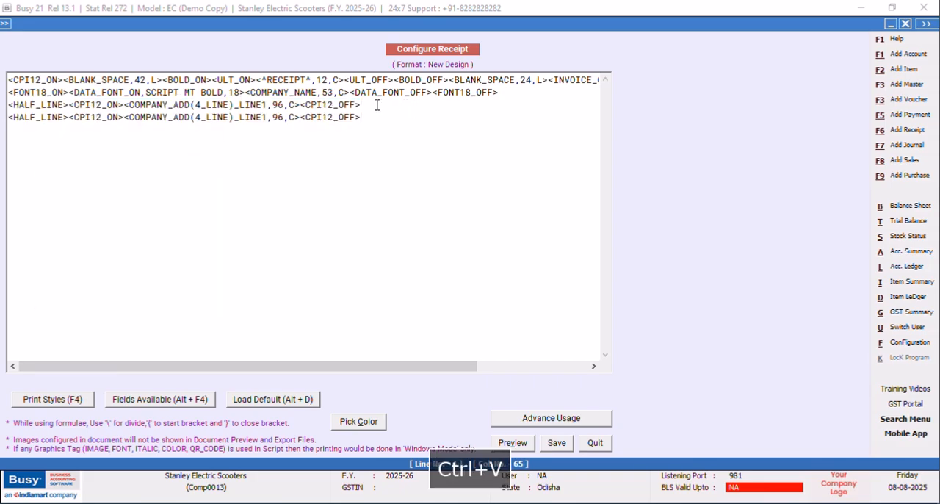
{"action": "key", "text": "Return"}
{"action": "key", "text": "ctrl+v"}
{"action": "key", "text": "Return"}
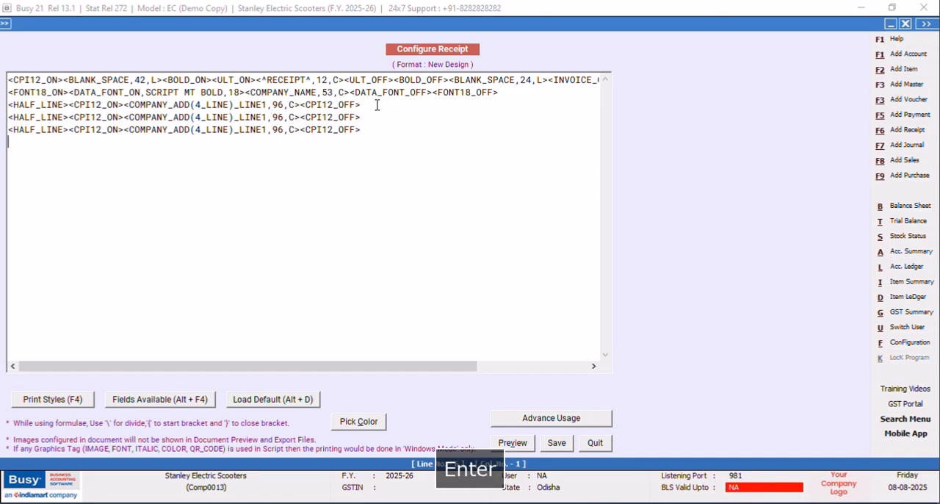
{"action": "key", "text": "ctrl+v"}
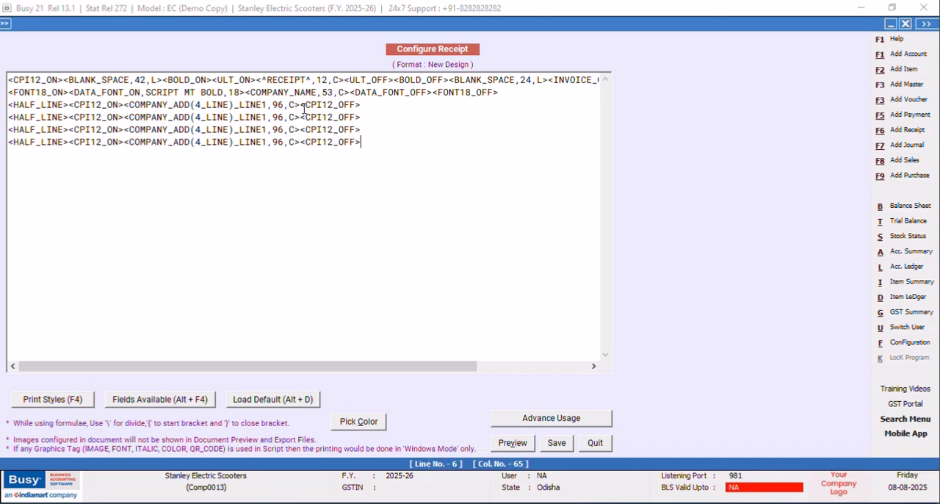
Change the three copied address fields to LINE2, LINE3 and LINE4 in order.
{"action": "left_click", "coordinate": [268, 117]}
{"action": "key", "text": "BackSpace"}
{"action": "type", "text": "2"}
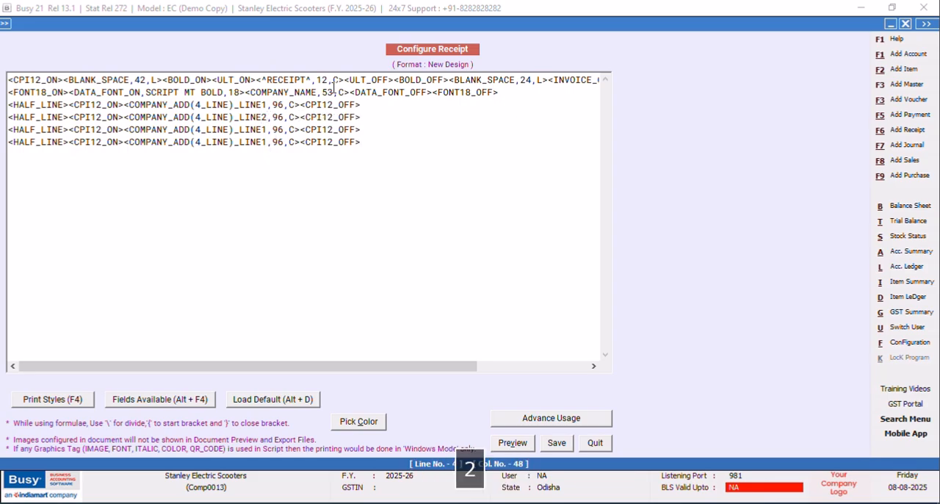
{"action": "key", "text": "Down"}
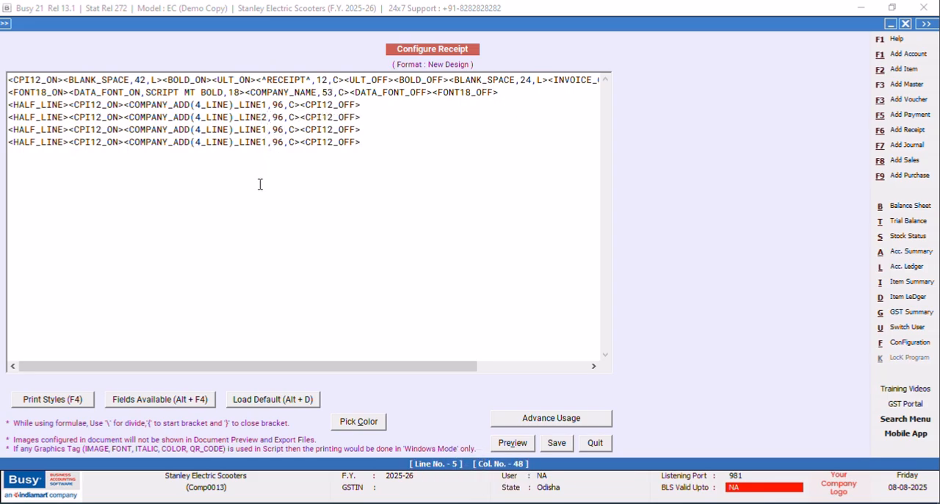
{"action": "key", "text": "BackSpace"}
{"action": "type", "text": "3"}
{"action": "key", "text": "BackSpace"}
{"action": "type", "text": "4"}
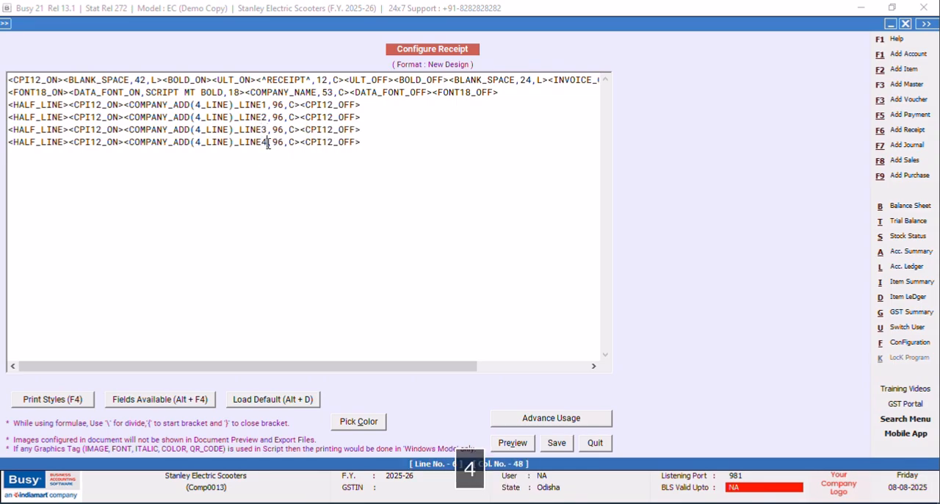
Start a new line below the company address with the CPI12_OFF and DS_ON style tags.
{"action": "left_click", "coordinate": [369, 144]}
{"action": "key", "text": "Return"}
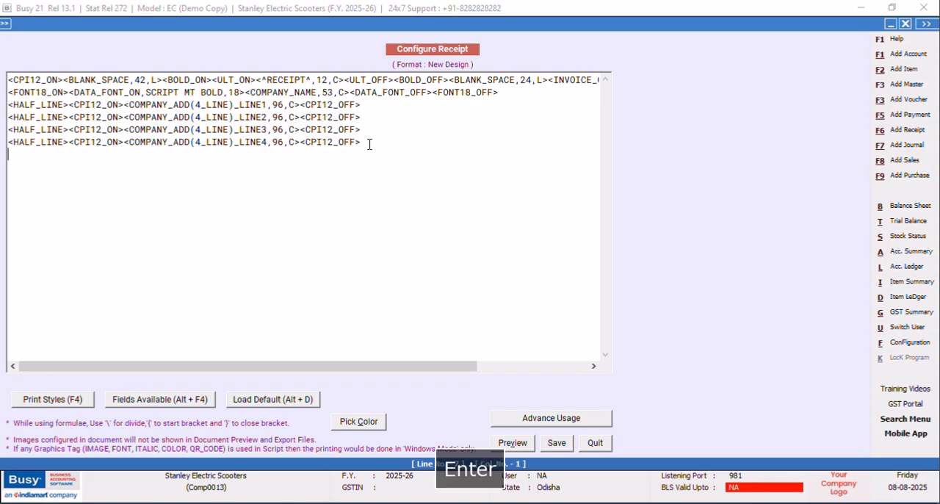
{"action": "key", "text": "F4"}
{"action": "key", "text": "Return"}
{"action": "key", "text": "F4"}
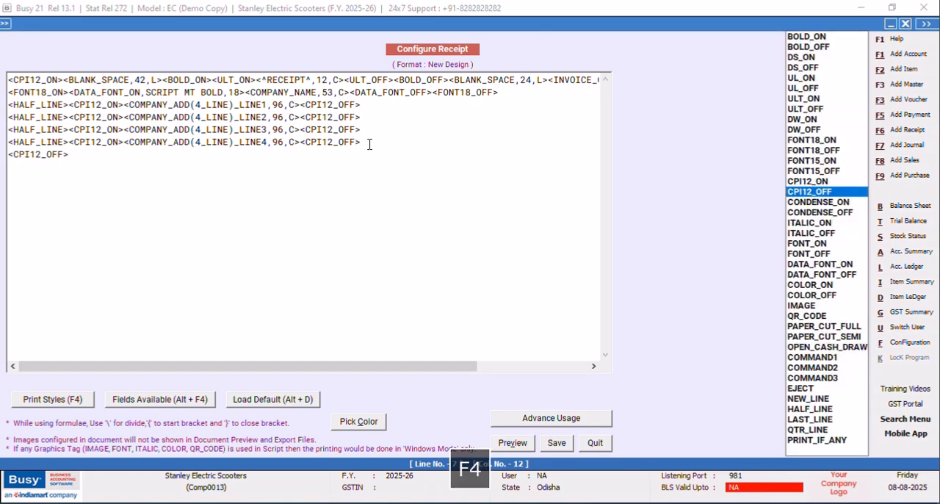
{"action": "left_click", "coordinate": [803, 58]}
{"action": "key", "text": "Return"}
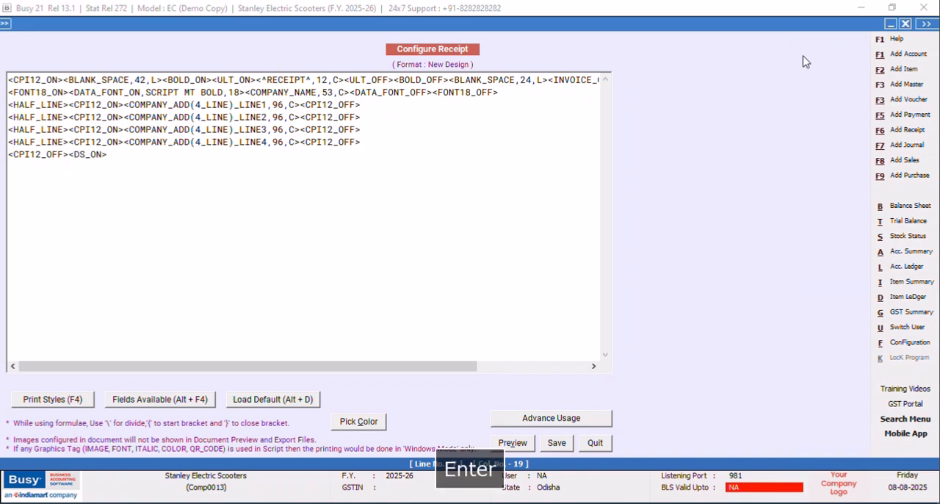
Append the DS_OFF and UL_ON style tags after DS_ON on the line below the company address.
{"action": "key", "text": "F4"}
{"action": "key", "text": "Down"}
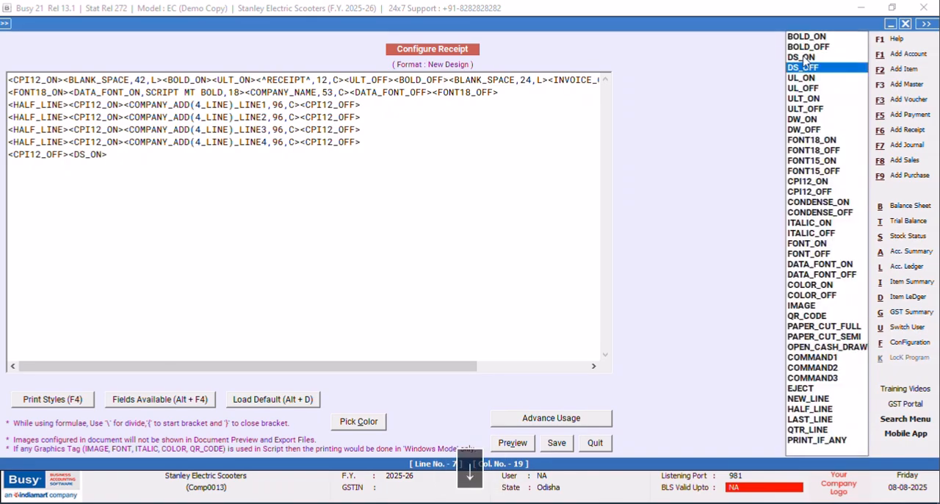
{"action": "key", "text": "Return"}
{"action": "key", "text": "F4"}
{"action": "key", "text": "Down"}
{"action": "key", "text": "Return"}
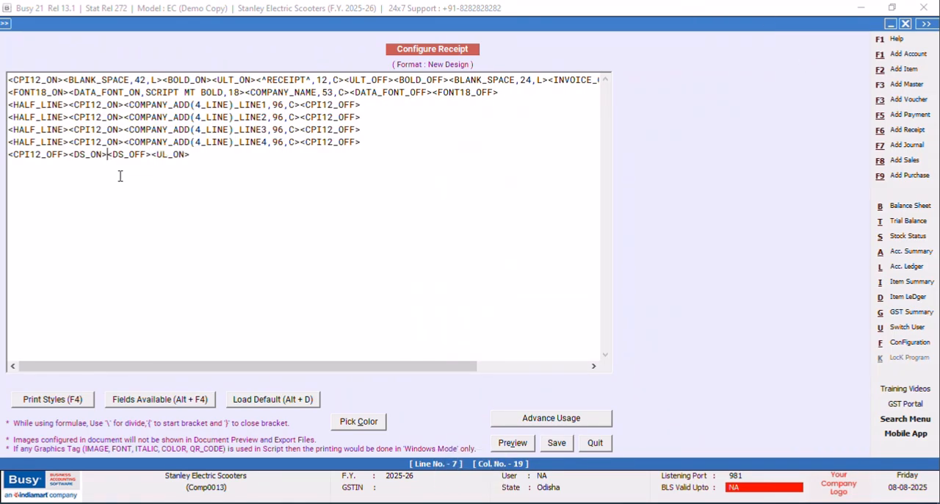
Insert the text field <^GSTIN : TYPE YOUR GST NO HERE^,96,C> between the DS_ON and DS_OFF tags.
{"action": "type", "text": "<^"}
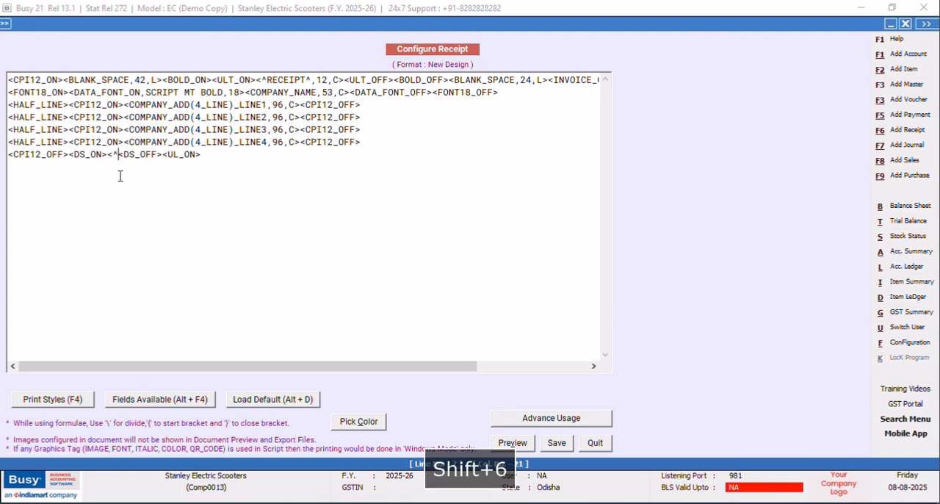
{"action": "type", "text": "GSTIN : TYPE YOUR GST NO HERE"}
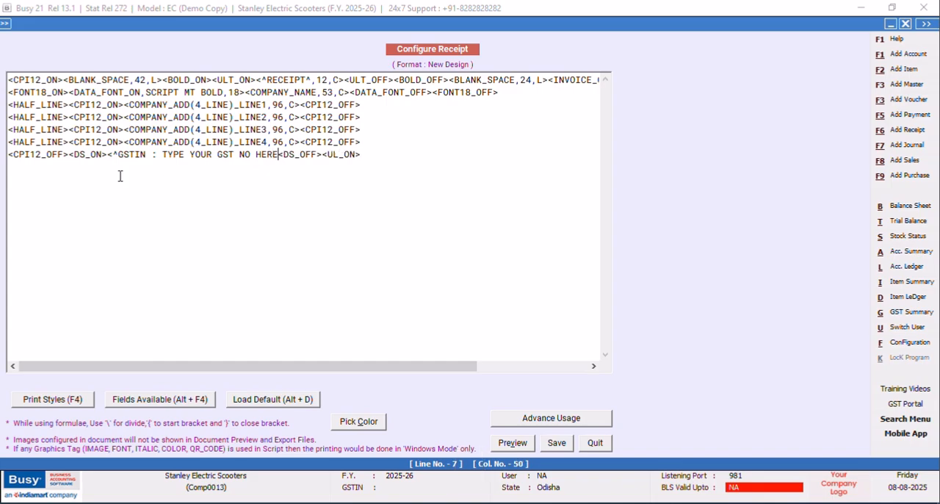
{"action": "type", "text": "^"}
{"action": "type", "text": ",96,"}
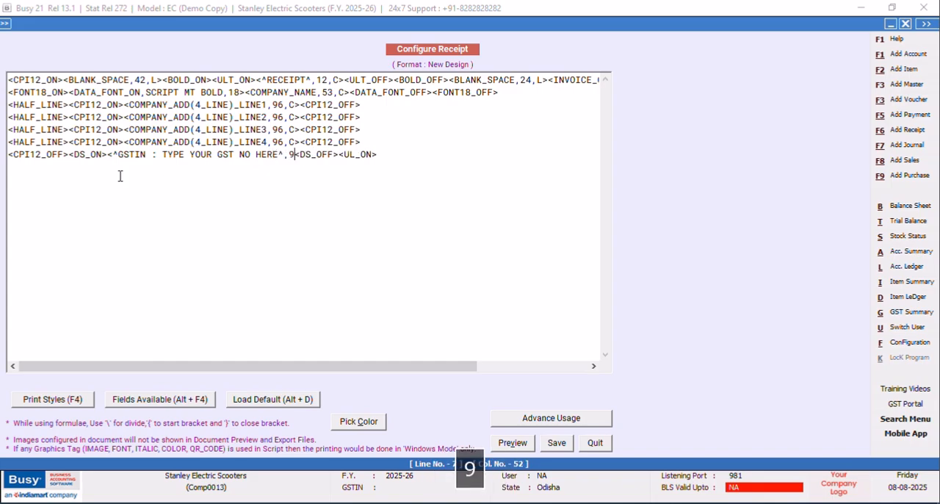
{"action": "type", "text": "C"}
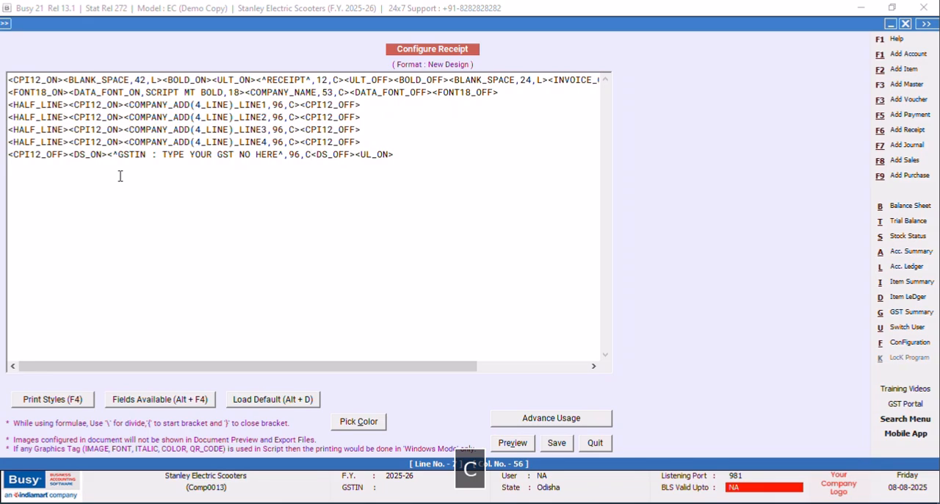
{"action": "type", "text": ">"}
Start a new line below the GSTIN line with the CPI12_ON and CPI12_OFF style tags.
{"action": "left_click", "coordinate": [410, 151]}
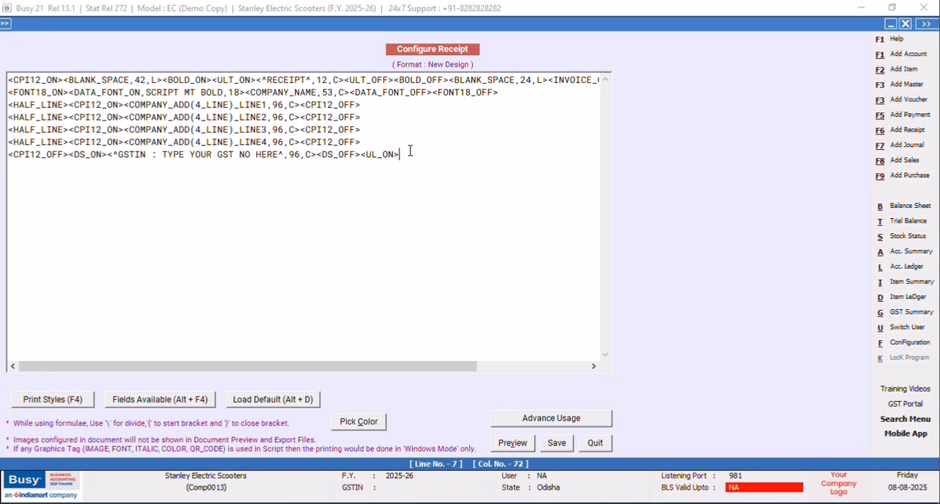
{"action": "key", "text": "Return"}
{"action": "key", "text": "F4"}
{"action": "key", "text": "Down"}
{"action": "key", "text": "Down"}
{"action": "key", "text": "Down"}
{"action": "key", "text": "Down"}
{"action": "key", "text": "Down"}
{"action": "key", "text": "Down"}
{"action": "key", "text": "Down"}
{"action": "key", "text": "Down"}
{"action": "key", "text": "Down"}
{"action": "key", "text": "Down"}
{"action": "key", "text": "Return"}
{"action": "key", "text": "F4"}
{"action": "key", "text": "Down"}
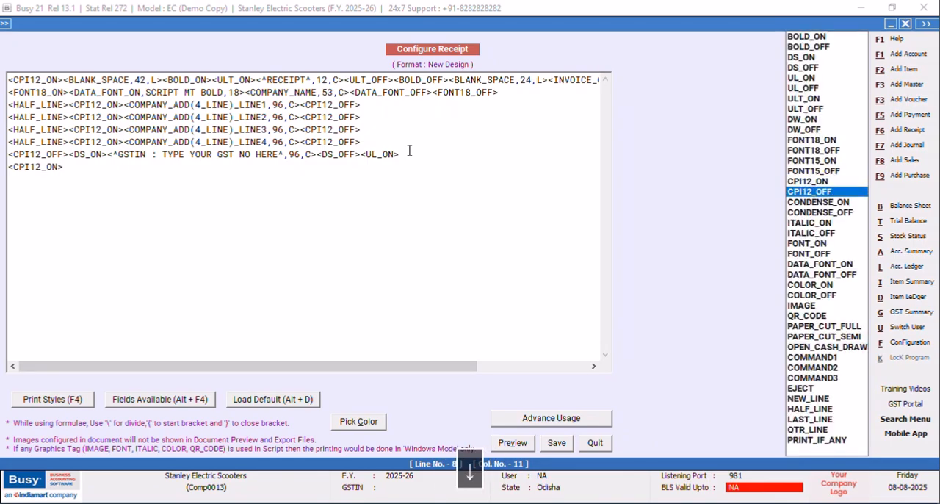
{"action": "key", "text": "Return"}
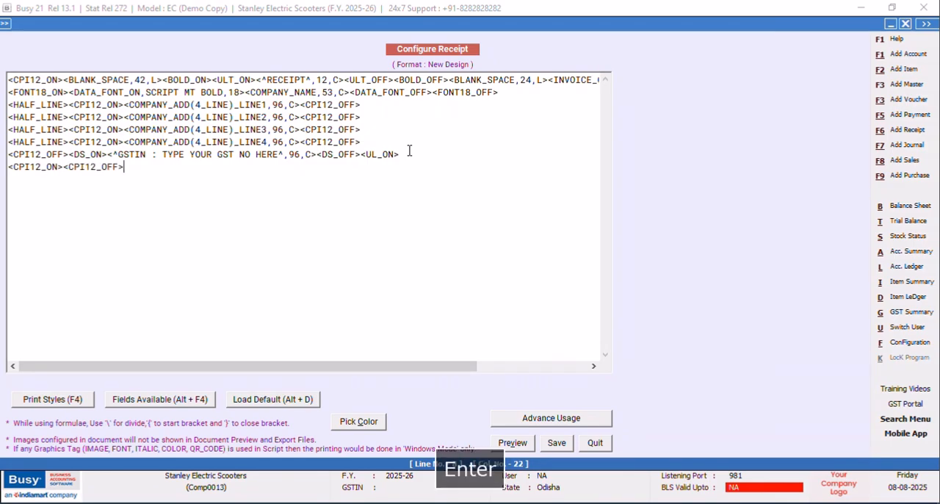
Begin a text field between the new CPI12 tags with "Mobile No:" and two mobile numbers, marking the first with (w).
{"action": "left_click", "coordinate": [65, 167]}
{"action": "type", "text": "<^Mobile no"}
{"action": "key", "text": "BackSpace"}
{"action": "key", "text": "BackSpace"}
{"action": "type", "text": "No:"}
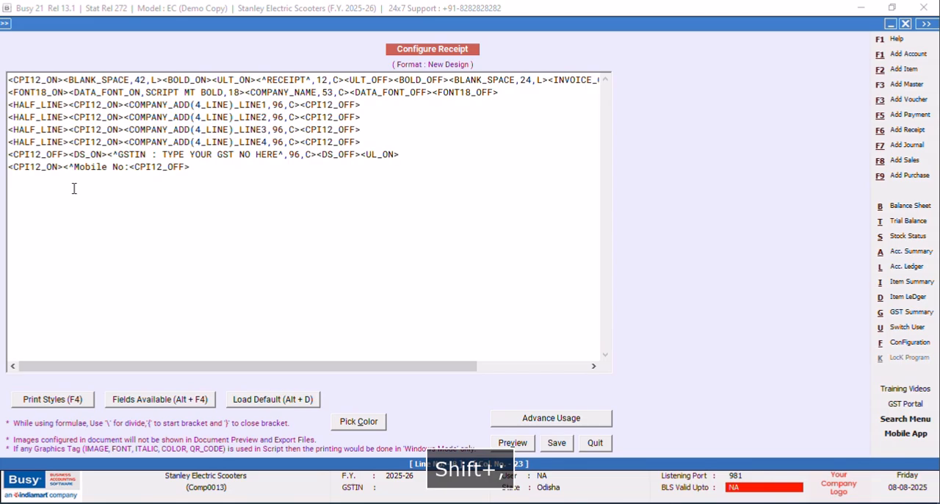
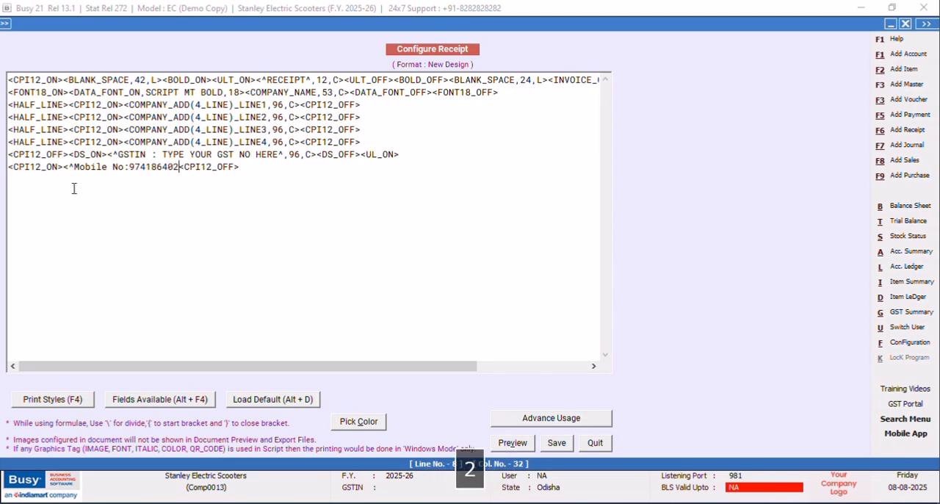
{"action": "type", "text": "("}
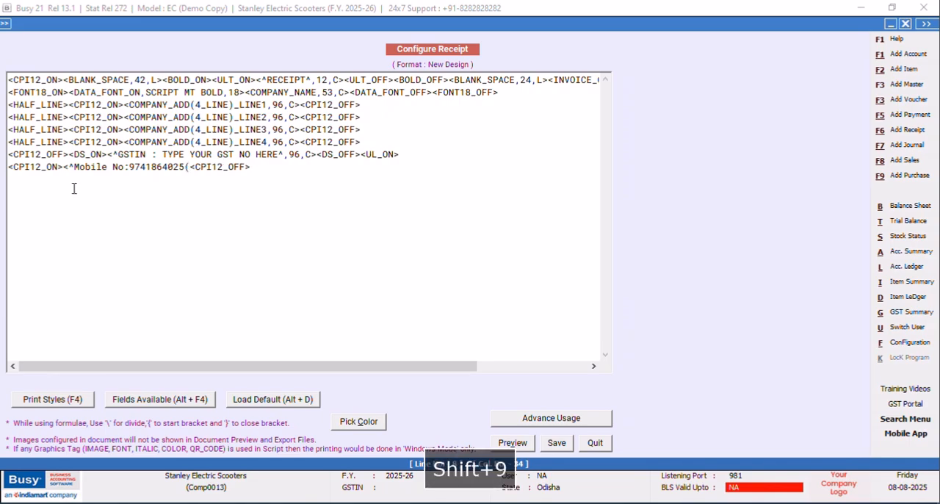
{"action": "type", "text": "w)"}
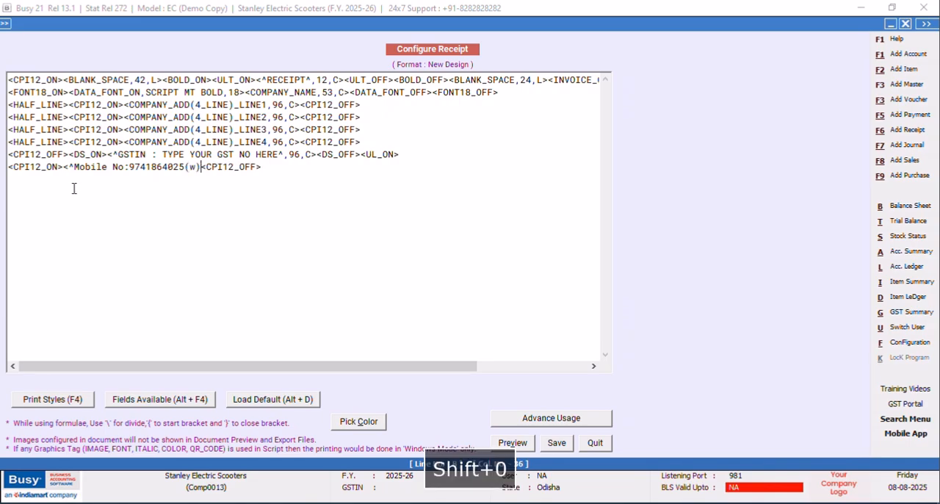
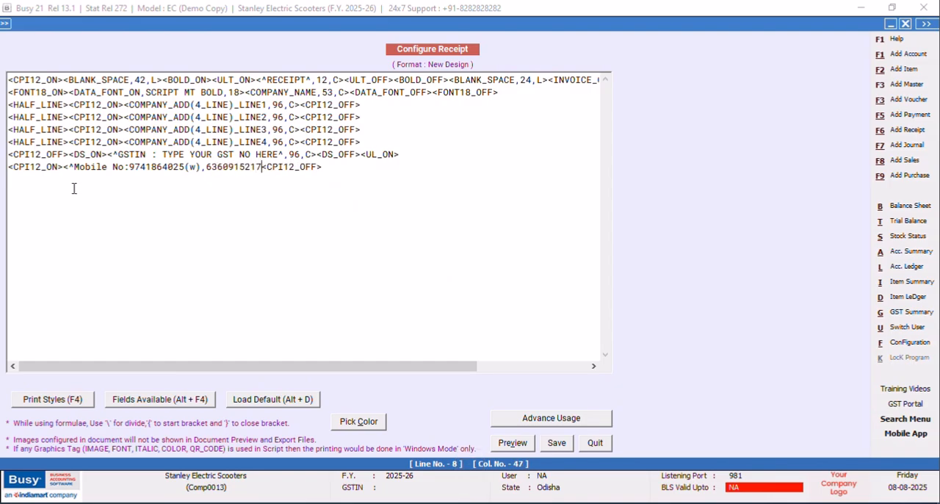
{"action": "type", "text": " email id"}
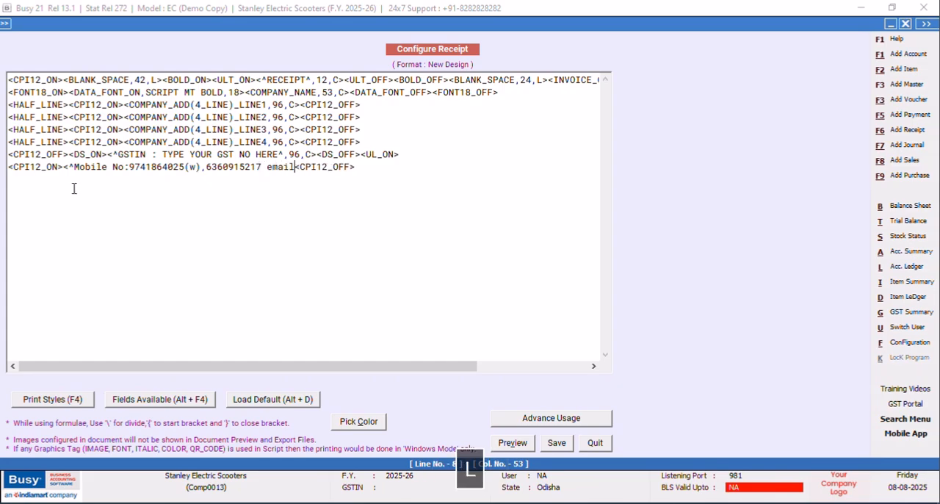
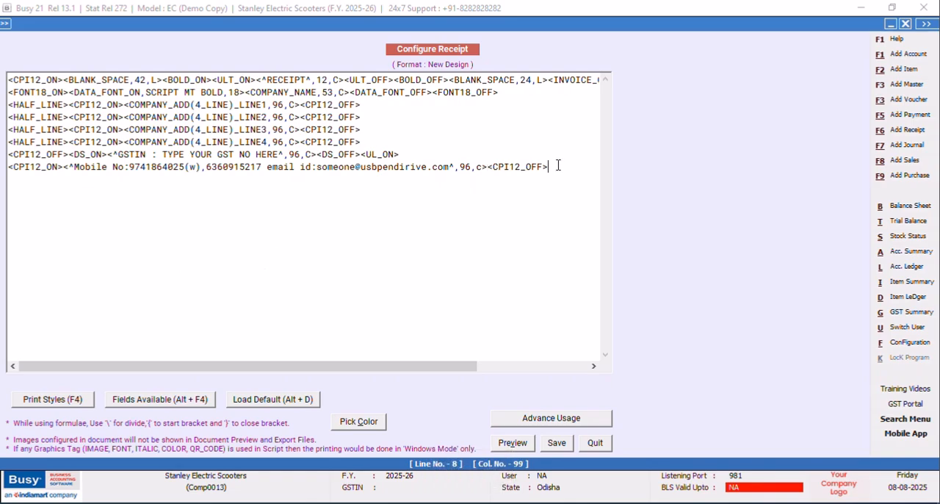
Start another line below the contact details with the CPI12_ON and CPI12_OFF style tags.
{"action": "key", "text": "Return"}
{"action": "key", "text": "F4"}
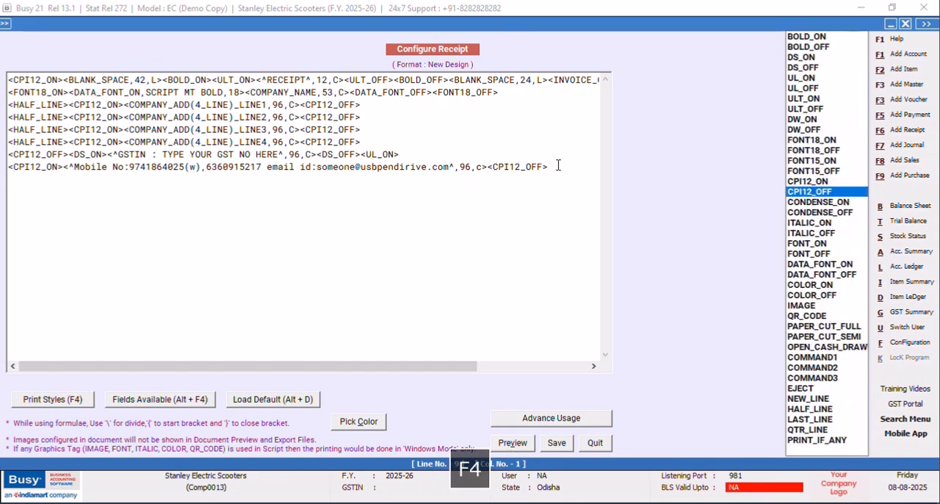
{"action": "key", "text": "Down"}
{"action": "key", "text": "Up"}
{"action": "key", "text": "Up"}
{"action": "key", "text": "Return"}
{"action": "key", "text": "Down"}
{"action": "key", "text": "Return"}
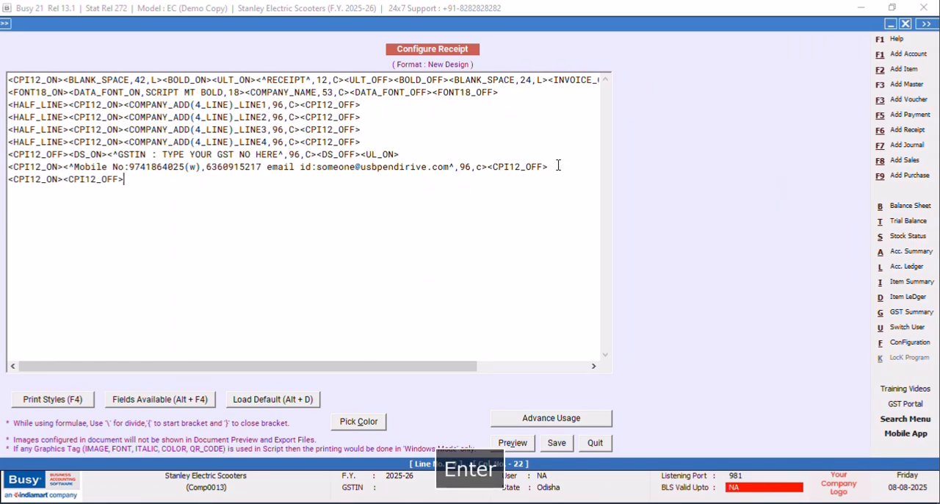
Insert the BLANK_SPACE field between the new CPI12 tags with width 96 and alignment L.
{"action": "left_click", "coordinate": [64, 178]}
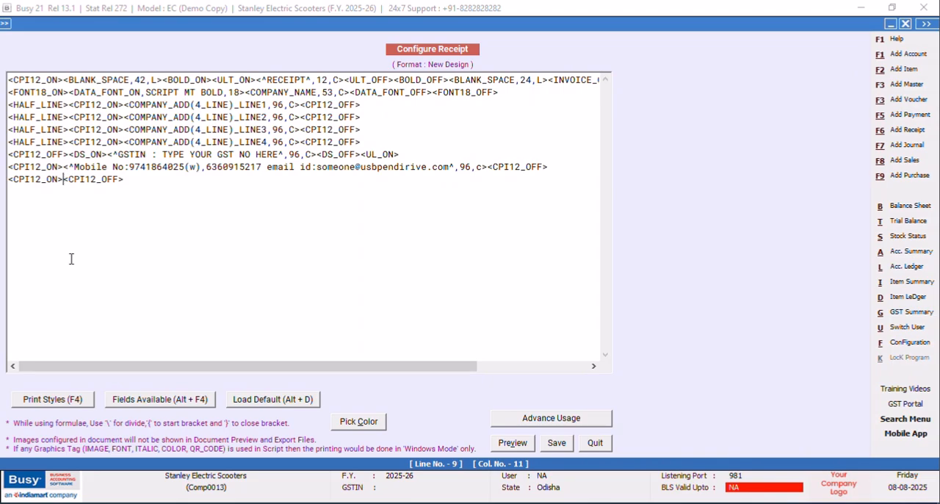
{"action": "key", "text": "alt+F4"}
{"action": "left_click", "coordinate": [715, 57]}
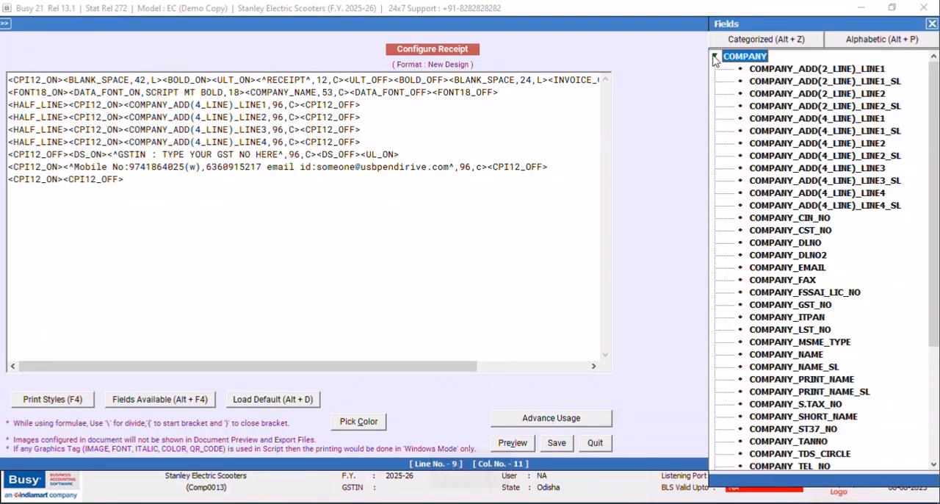
{"action": "double_click", "coordinate": [749, 155]}
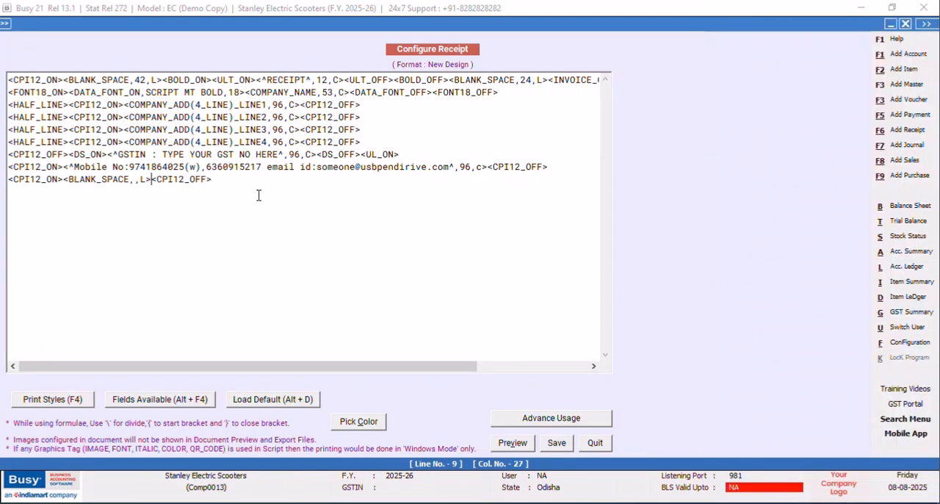
{"action": "left_click", "coordinate": [135, 179]}
{"action": "type", "text": "96,L>"}
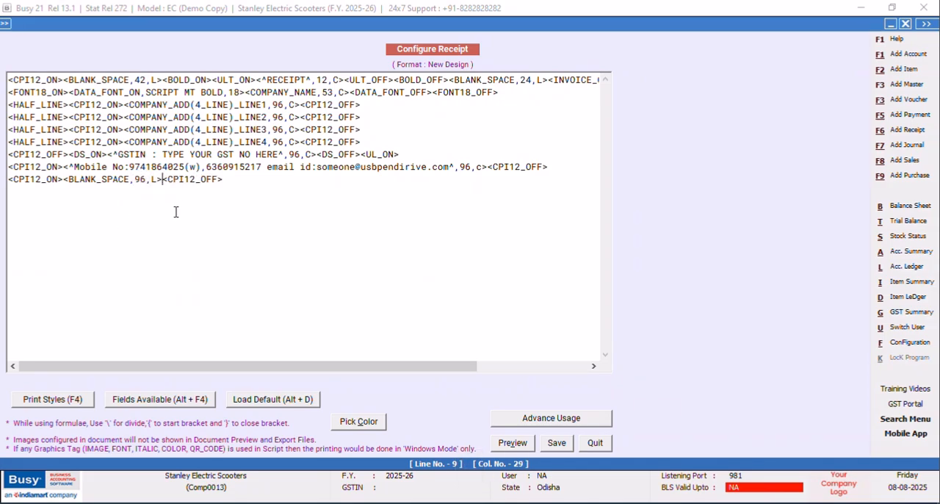
{"action": "type", "text": "<"}
Add the <BLH,F> tag after the BLANK_SPACE field, before CPI12_OFF on the last line.
{"action": "key", "text": "Caps_Lock"}
{"action": "type", "text": "B"}
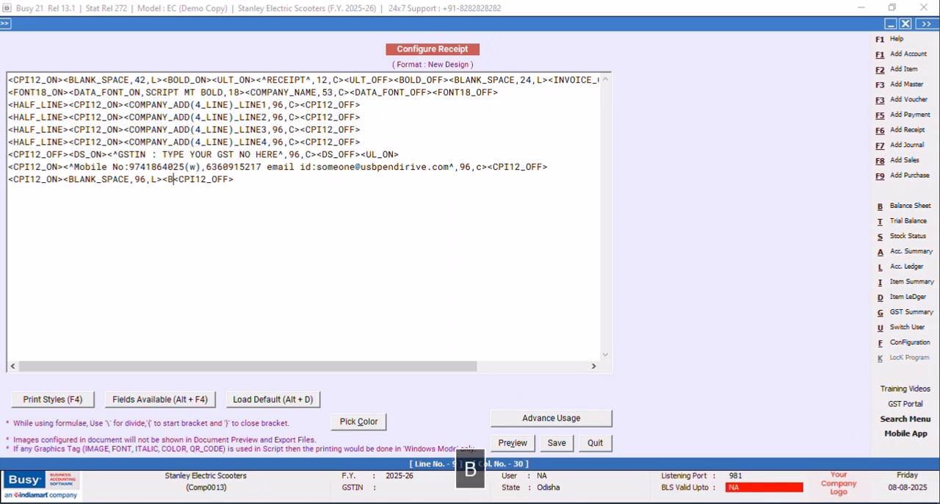
{"action": "type", "text": ";J"}
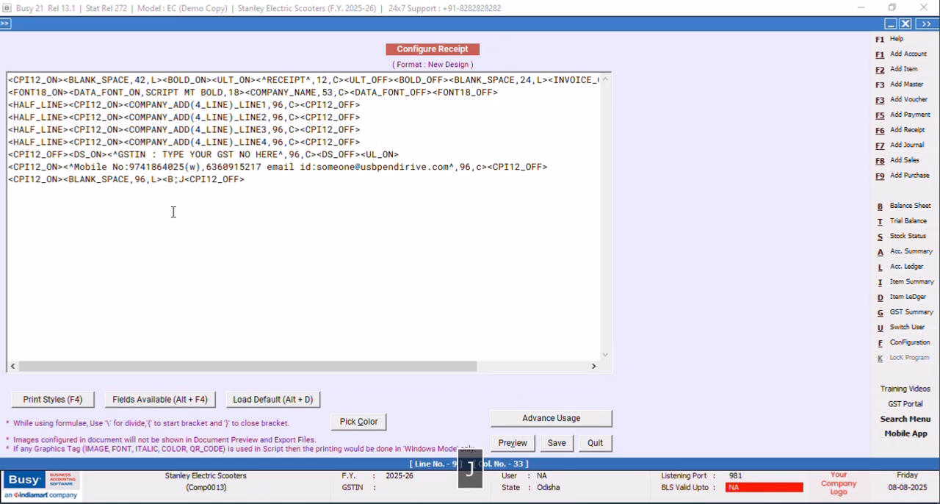
{"action": "key", "text": "BackSpace"}
{"action": "key", "text": "BackSpace"}
{"action": "key", "text": "BackSpace"}
{"action": "key", "text": "BackSpace"}
{"action": "type", "text": "BL"}
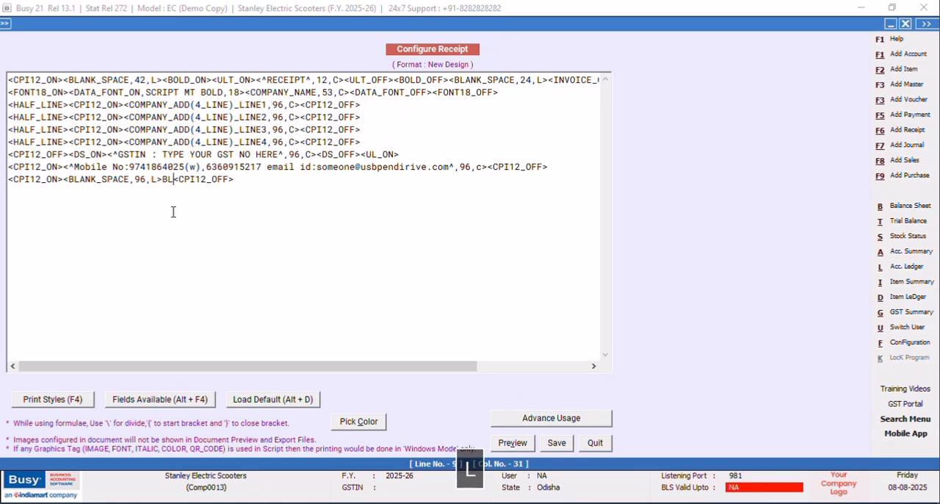
{"action": "key", "text": "BackSpace"}
{"action": "key", "text": "BackSpace"}
{"action": "type", "text": "<B"}
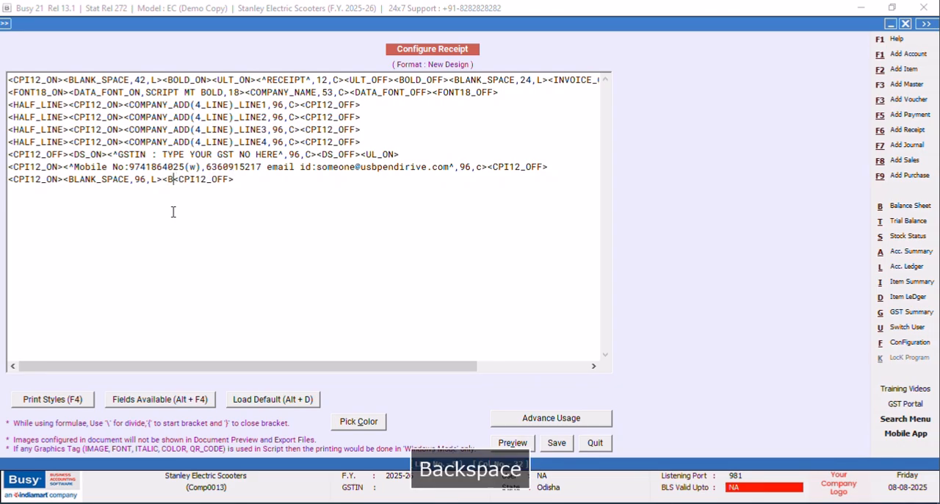
{"action": "type", "text": "LH,F"}
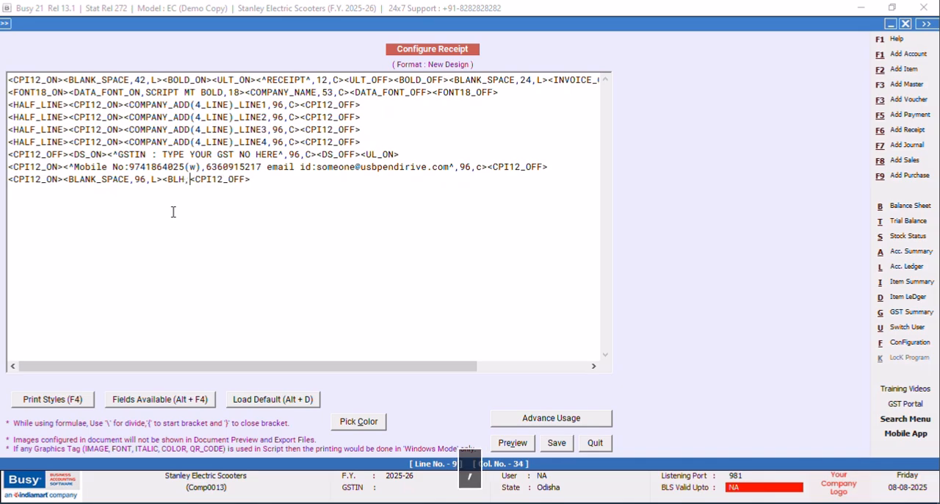
{"action": "type", "text": ">"}
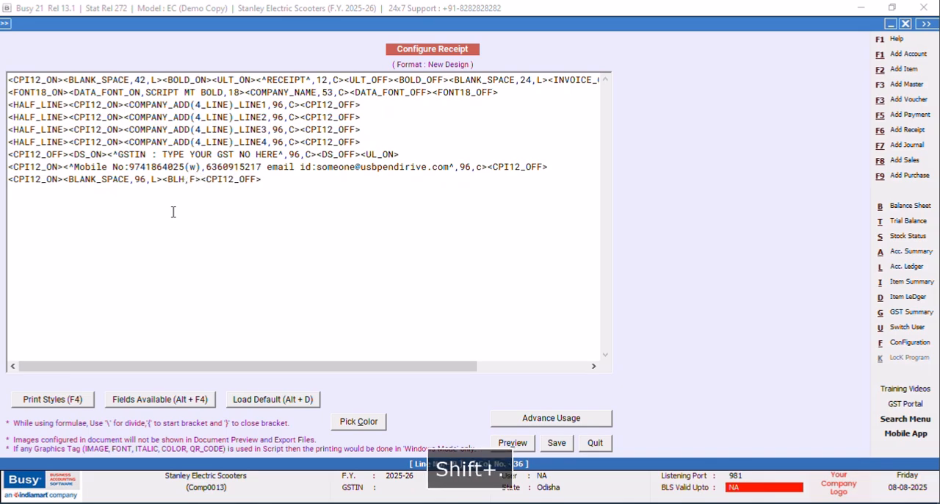
Try to save the format, decline to continue, and remove the UL_ON tag from the GSTIN line.
{"action": "left_click", "coordinate": [557, 448]}
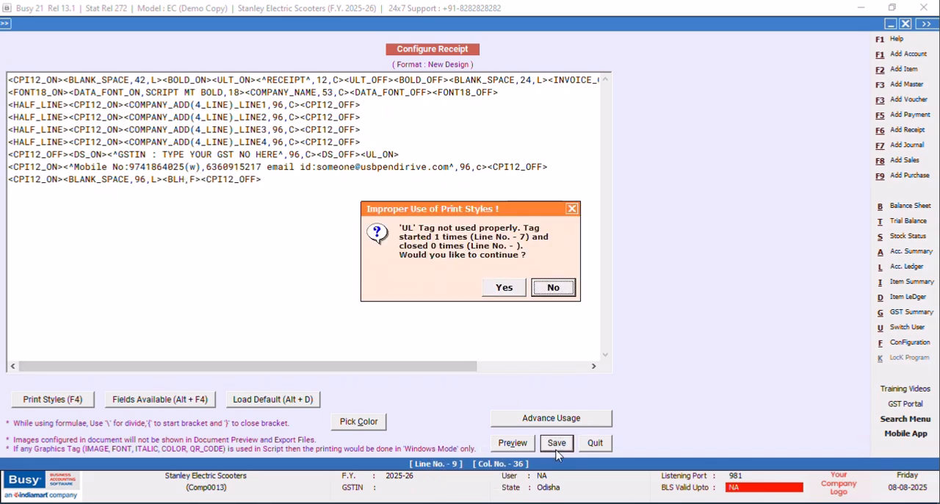
{"action": "left_click", "coordinate": [555, 288]}
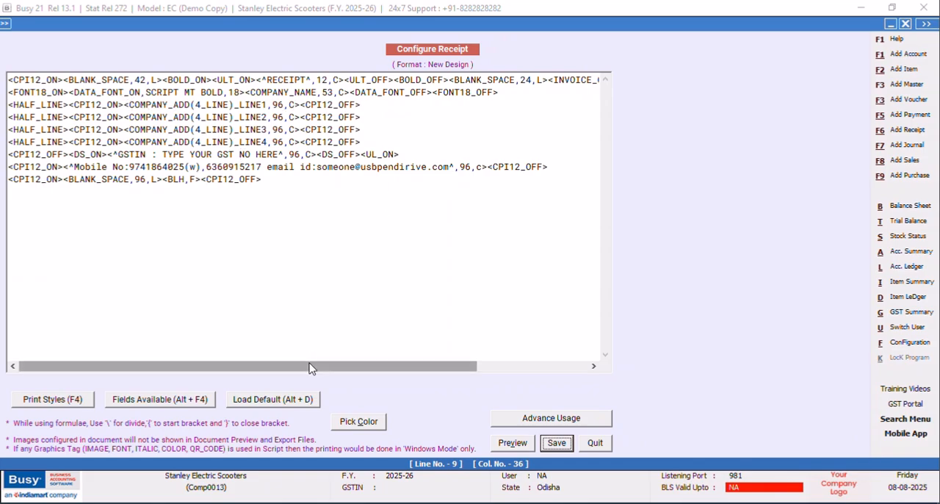
{"action": "left_click_drag", "start_coordinate": [309, 368], "coordinate": [227, 361]}
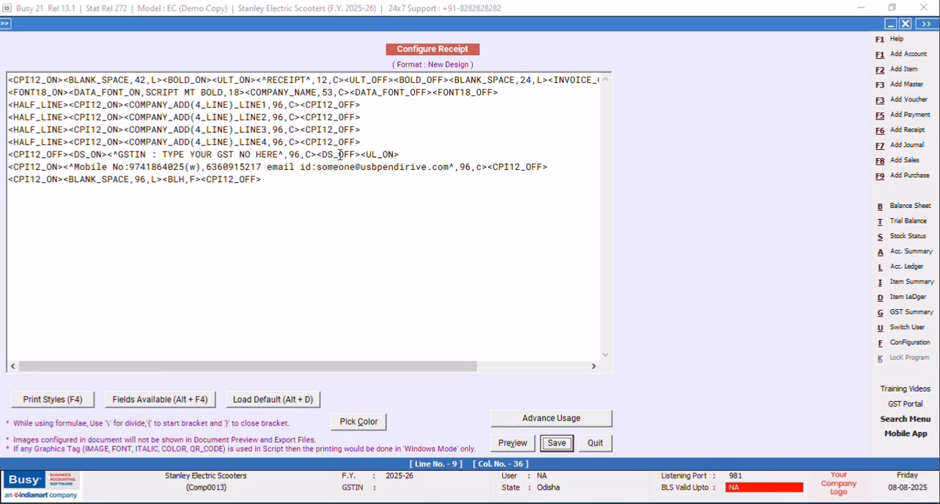
{"action": "left_click_drag", "start_coordinate": [403, 154], "coordinate": [362, 153]}
{"action": "key", "text": "Delete"}
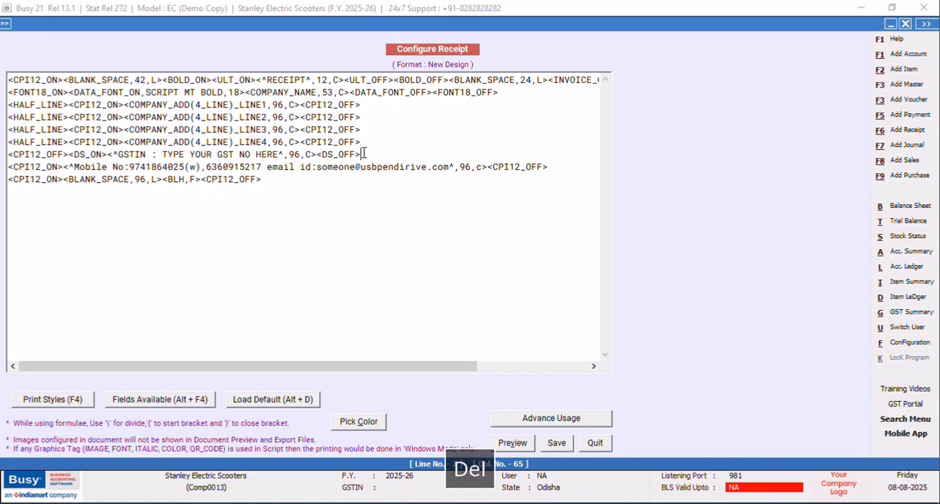
Close the GSTIN line with a CPI12_OFF tag after DS_OFF and try to save the format again.
{"action": "left_click", "coordinate": [558, 445]}
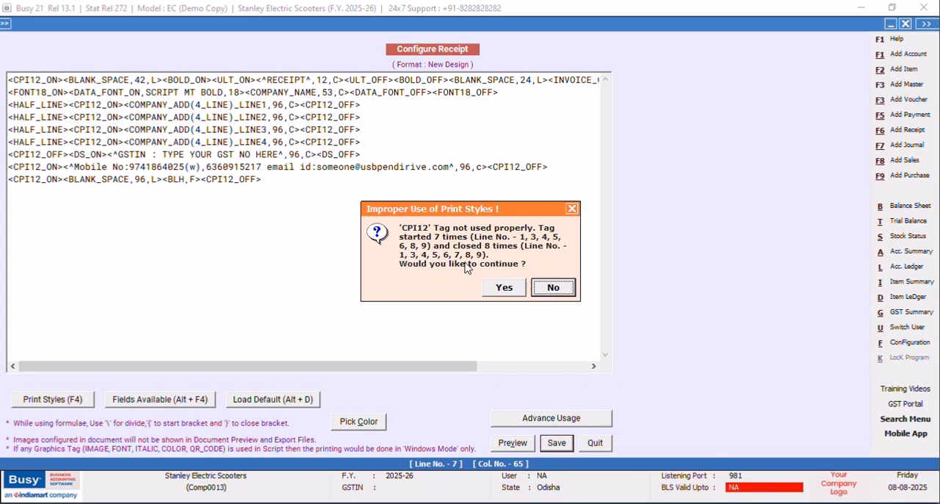
{"action": "left_click", "coordinate": [541, 288]}
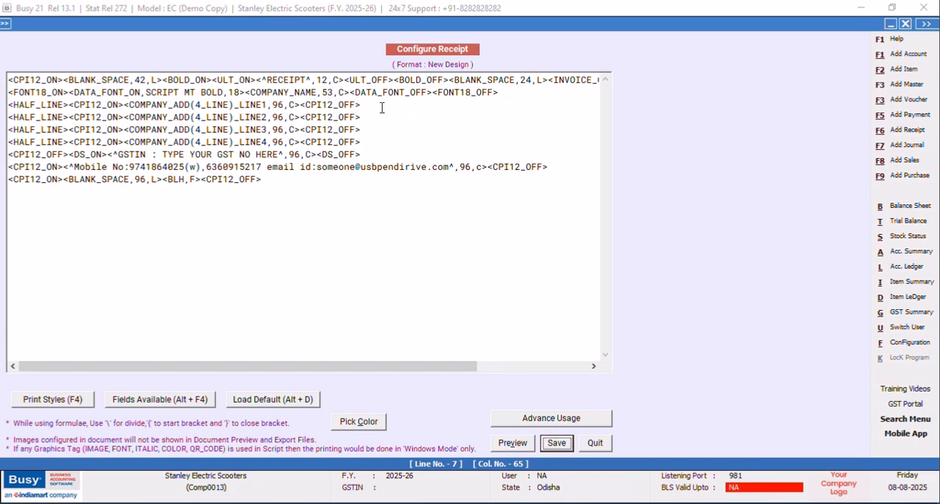
{"action": "left_click", "coordinate": [361, 153]}
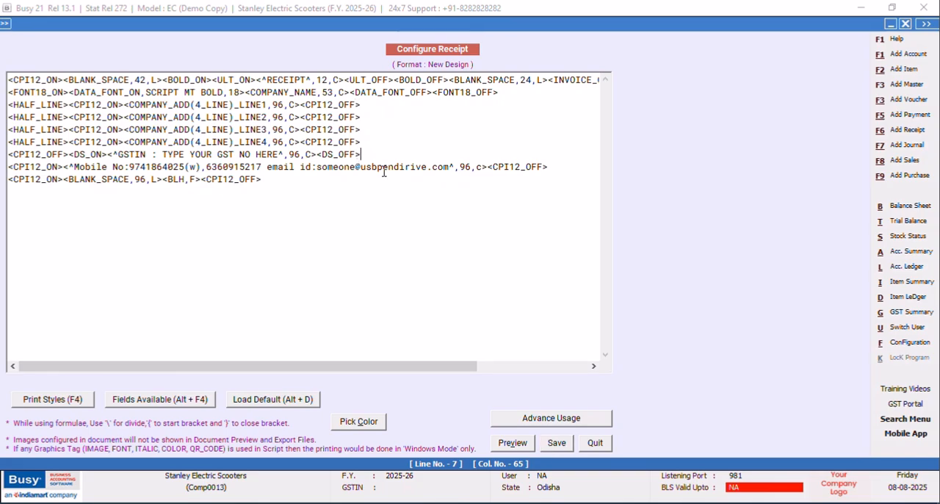
{"action": "key", "text": "F4"}
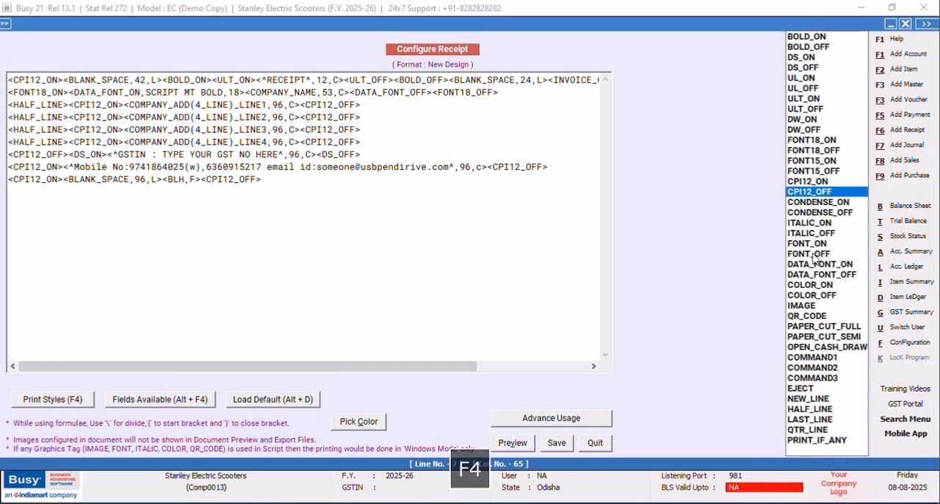
{"action": "left_click", "coordinate": [818, 192]}
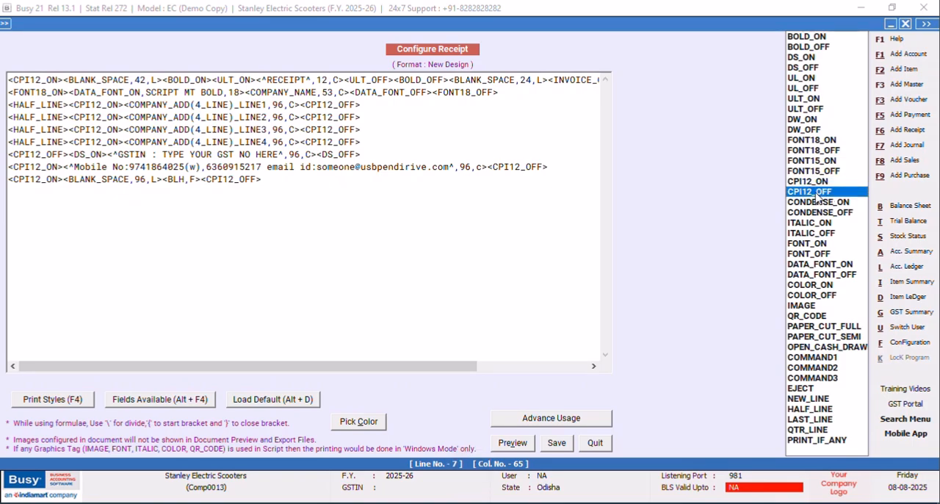
{"action": "key", "text": "Return"}
{"action": "left_click", "coordinate": [556, 443]}
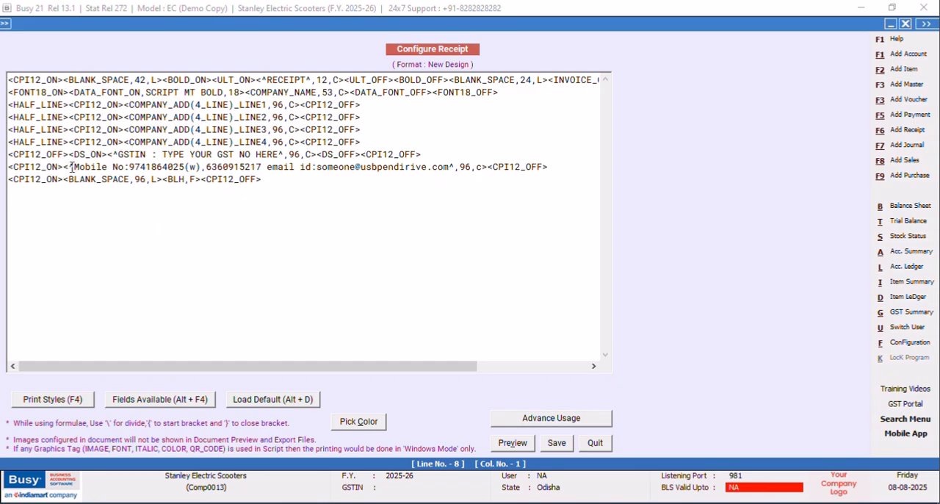
Replace the CPI12_OFF tag at the start of the GSTIN line with CPI12_ON.
{"action": "left_click", "coordinate": [64, 153]}
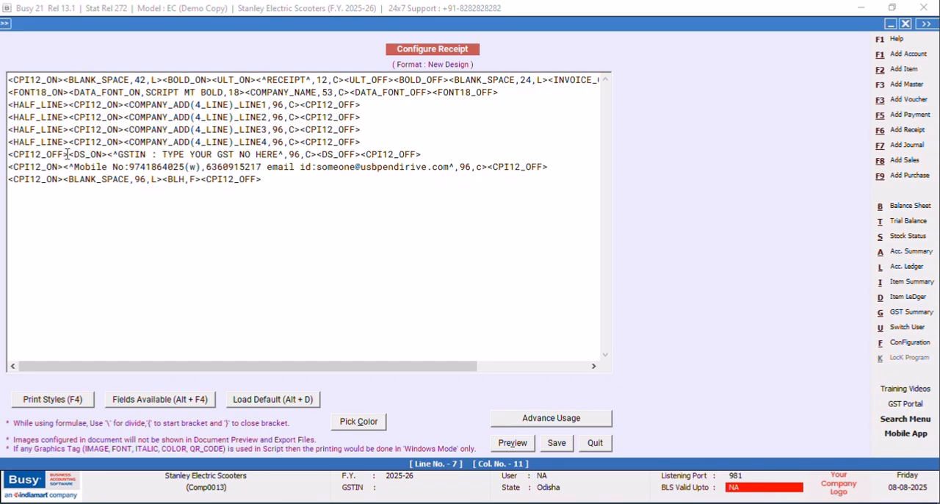
{"action": "left_click_drag", "start_coordinate": [69, 153], "coordinate": [6, 155]}
{"action": "right_click", "coordinate": [32, 158]}
{"action": "left_click", "coordinate": [63, 218]}
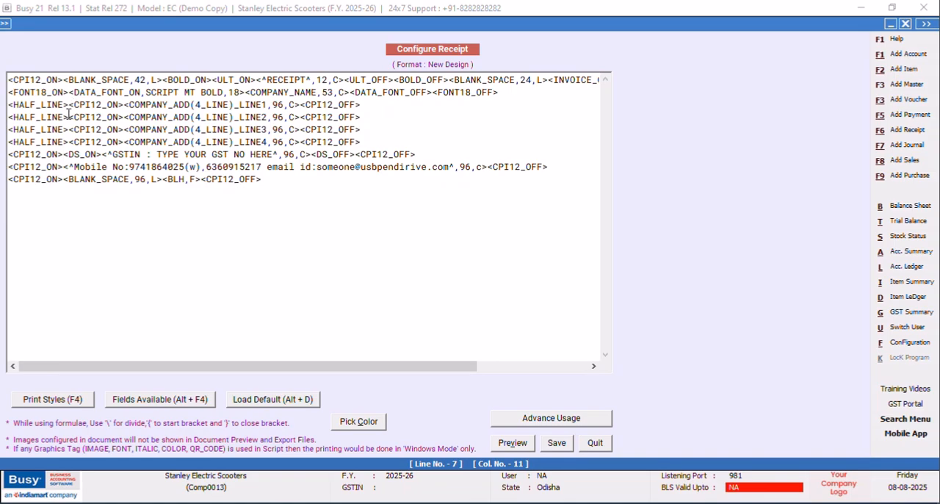
Delete the HALF_LINE tags from company address lines 2, 3 and 4, then save the format and leave the document configuration.
{"action": "left_click_drag", "start_coordinate": [69, 116], "coordinate": [7, 118]}
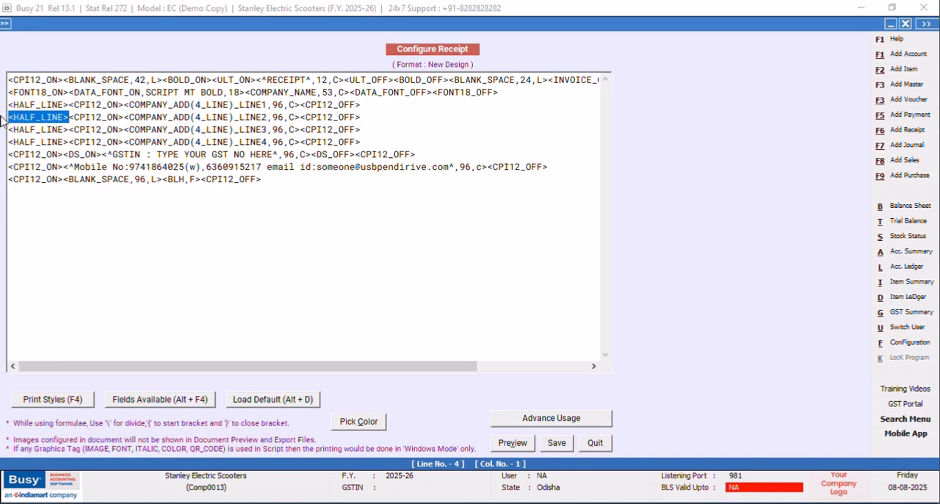
{"action": "key", "text": "Delete"}
{"action": "left_click_drag", "start_coordinate": [69, 130], "coordinate": [7, 130]}
{"action": "key", "text": "Delete"}
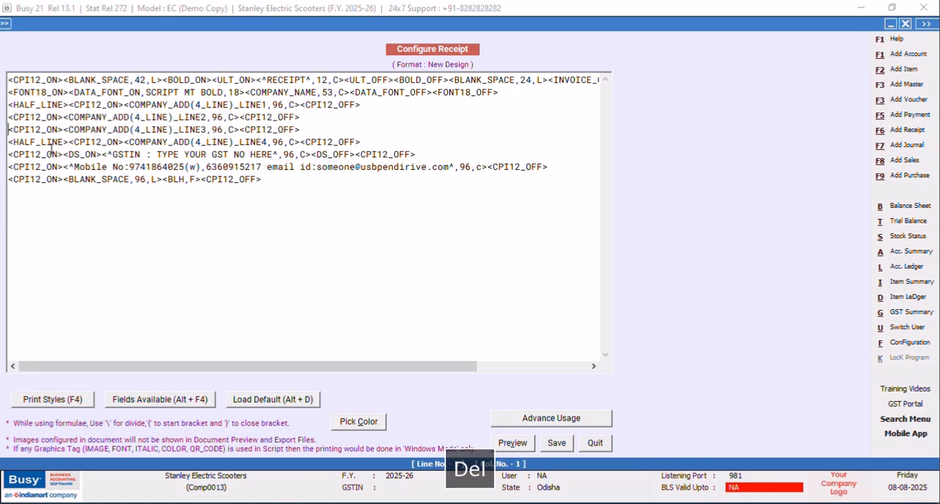
{"action": "left_click_drag", "start_coordinate": [69, 142], "coordinate": [2, 149]}
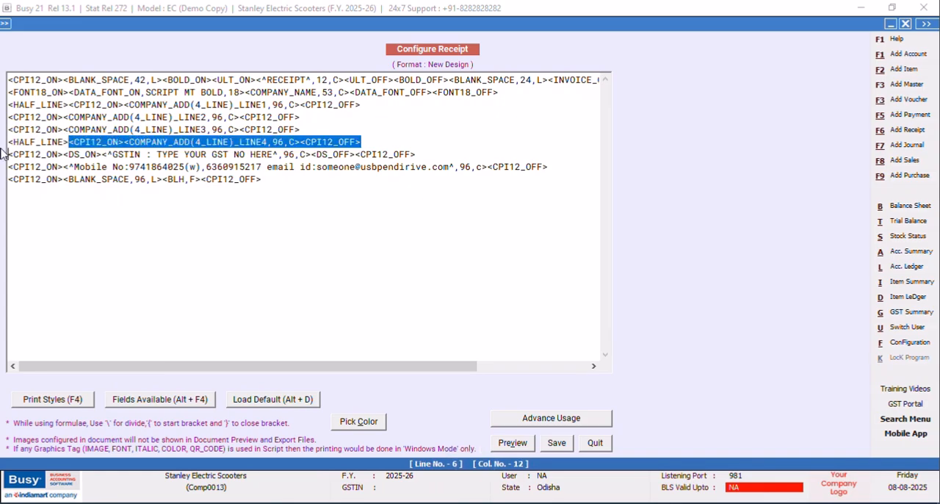
{"action": "left_click_drag", "start_coordinate": [68, 141], "coordinate": [5, 142]}
{"action": "key", "text": "Delete"}
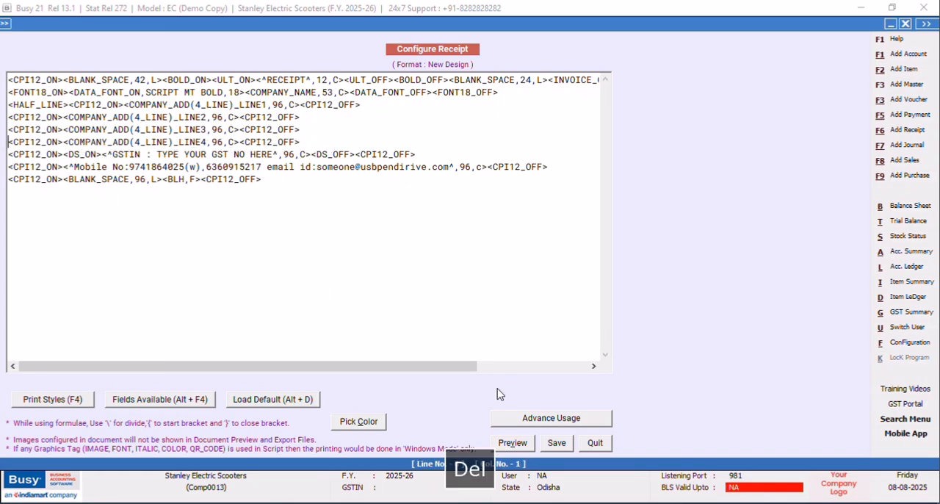
{"action": "left_click", "coordinate": [557, 443]}
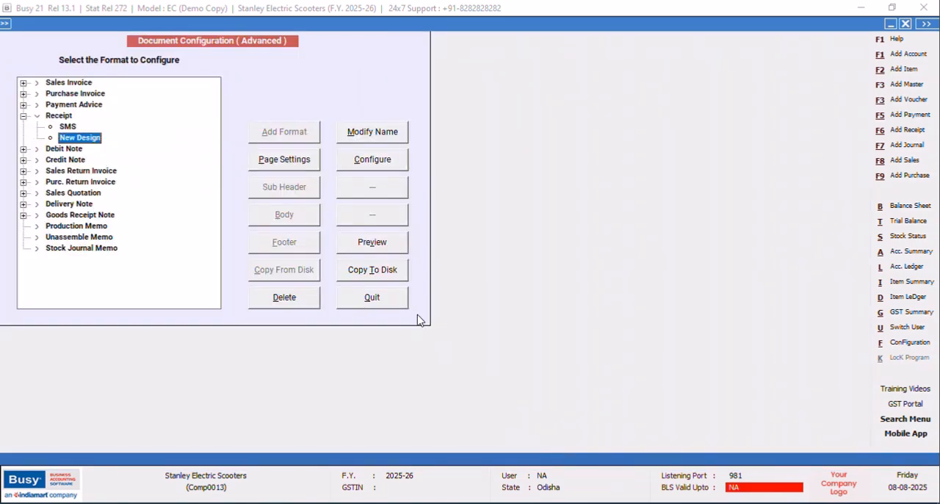
{"action": "left_click", "coordinate": [372, 298]}
Open the existing receipt voucher dated 05-04-2025 for modification.
{"action": "left_click", "coordinate": [162, 22]}
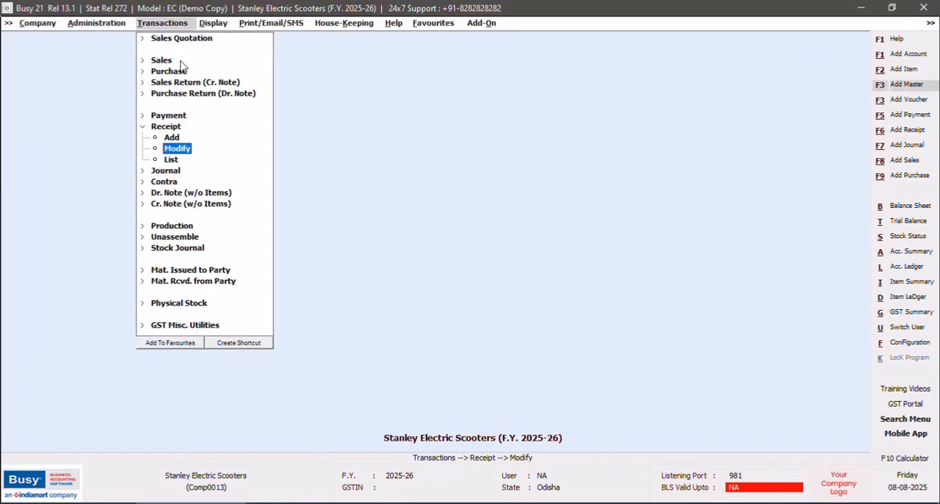
{"action": "left_click", "coordinate": [176, 149]}
{"action": "key", "text": "Return"}
{"action": "left_click", "coordinate": [128, 146]}
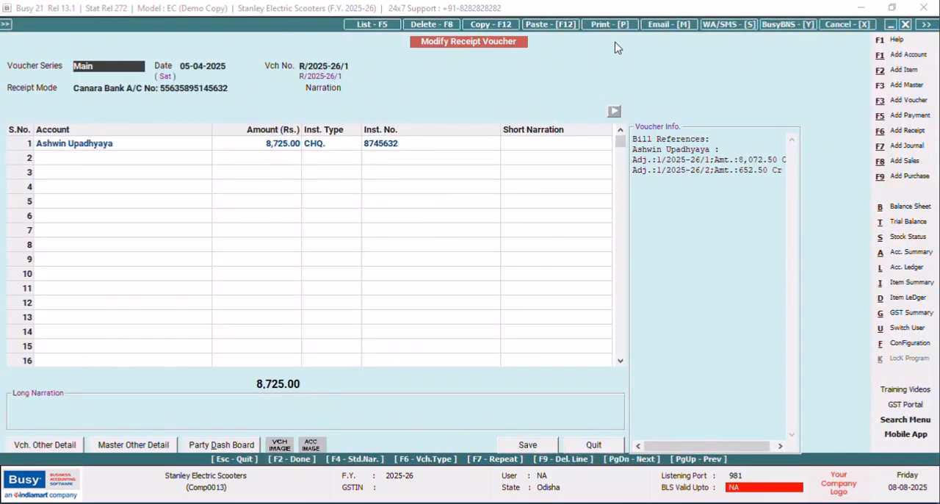
Preview the voucher's printed receipt with the account amount and close the preview.
{"action": "left_click", "coordinate": [606, 28]}
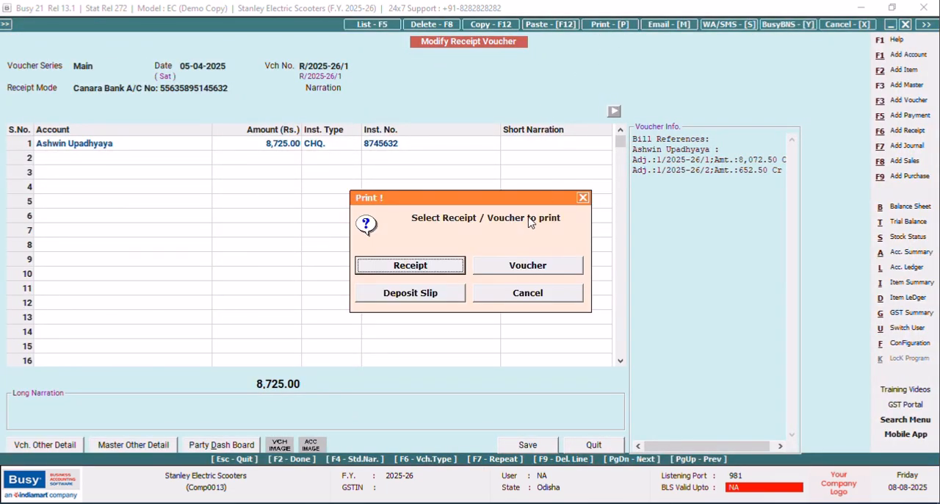
{"action": "left_click", "coordinate": [446, 266]}
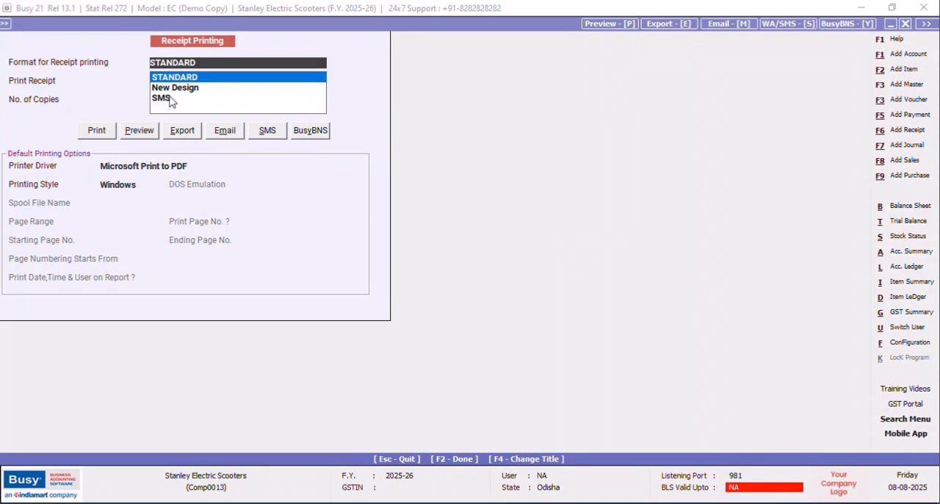
{"action": "left_click", "coordinate": [172, 89]}
{"action": "left_click", "coordinate": [137, 132]}
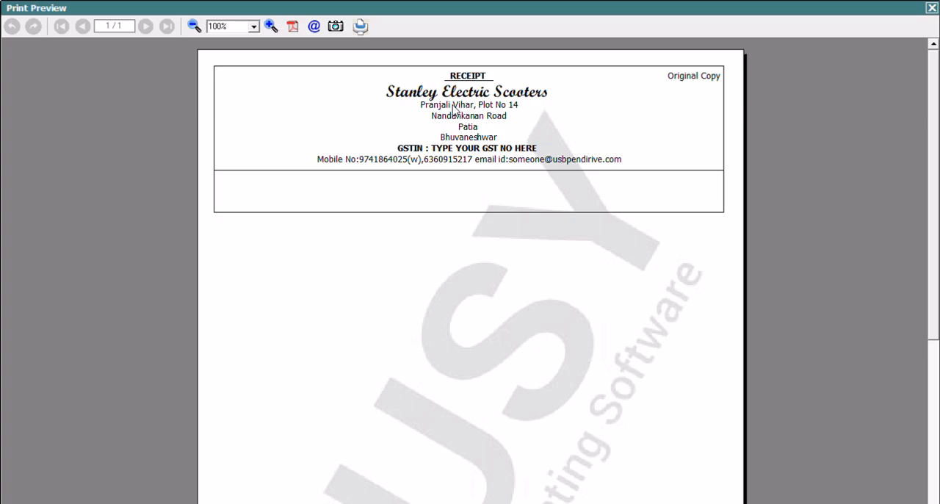
{"action": "left_click", "coordinate": [932, 9]}
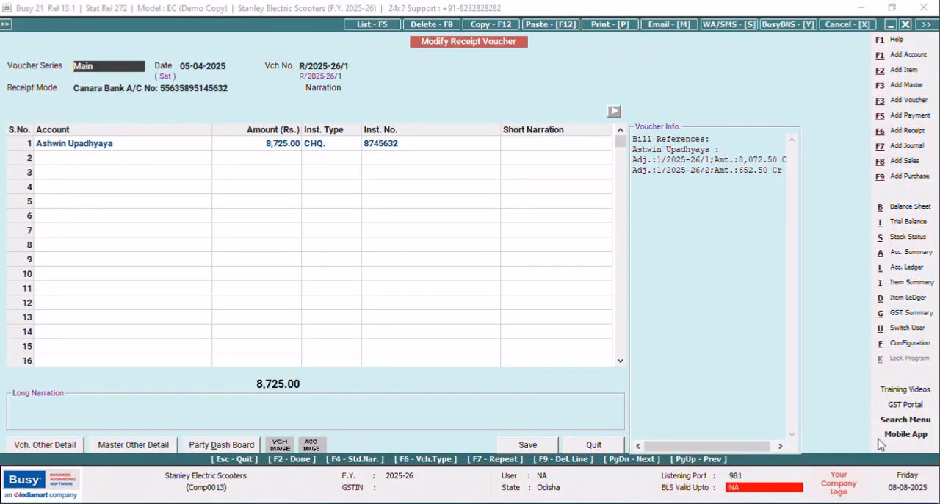
Open the New Design receipt format for editing in the advanced invoice/document printing configuration.
{"action": "left_click", "coordinate": [895, 343]}
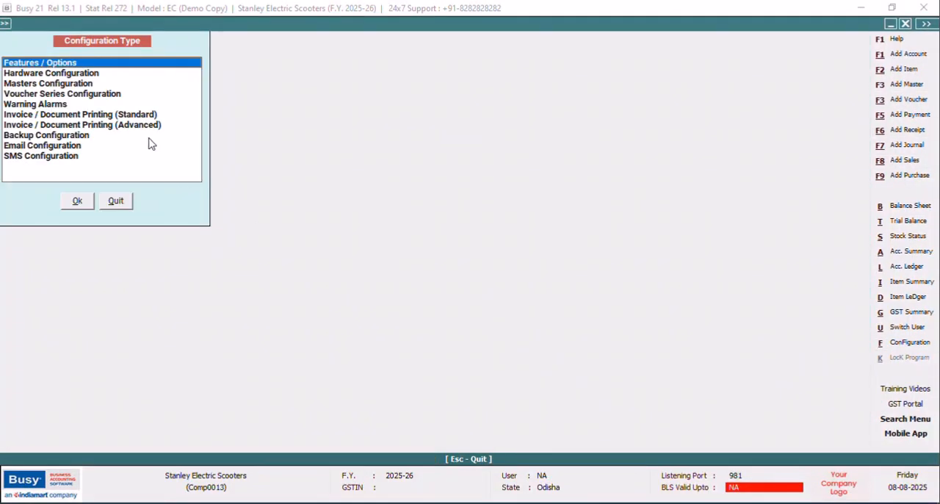
{"action": "left_click", "coordinate": [147, 129]}
{"action": "left_click", "coordinate": [91, 203]}
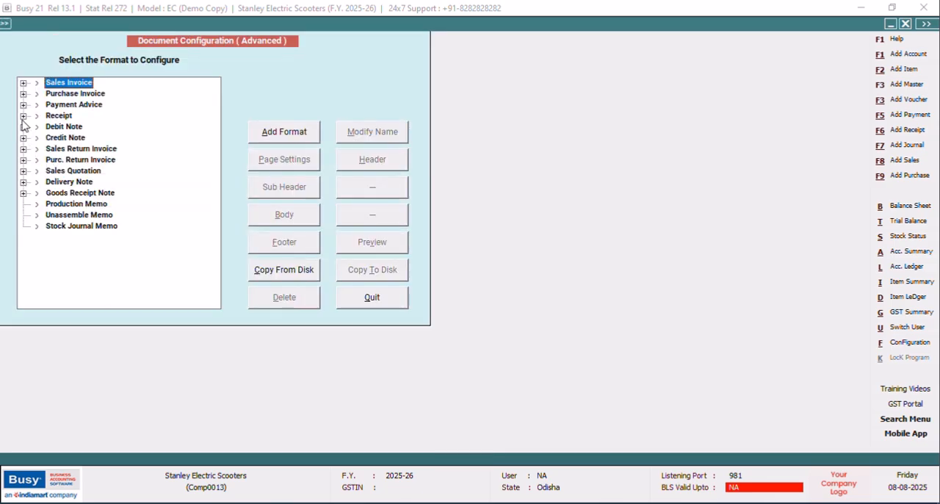
{"action": "left_click", "coordinate": [22, 116]}
{"action": "left_click", "coordinate": [76, 128]}
{"action": "left_click", "coordinate": [392, 168]}
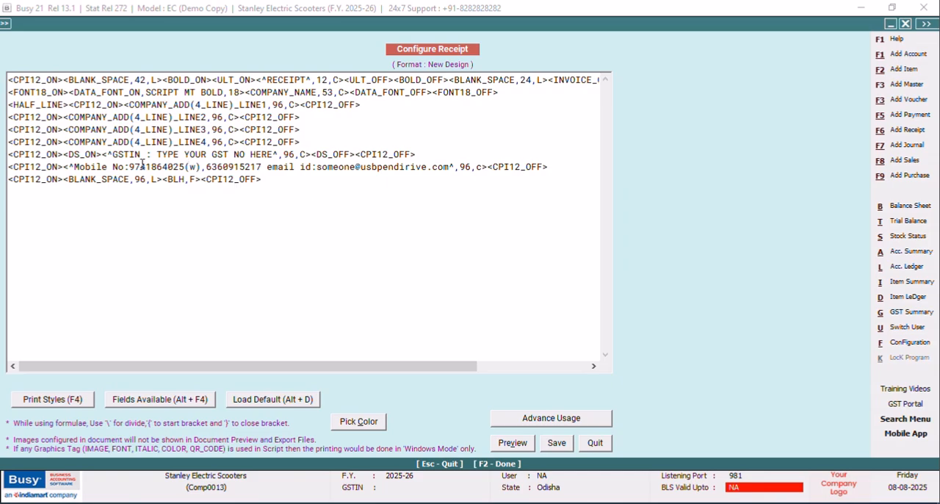
Insert a QTR_LINE tag after HALF_LINE on the first company address line, save the format and close the configuration.
{"action": "left_click", "coordinate": [69, 103]}
{"action": "key", "text": "F4"}
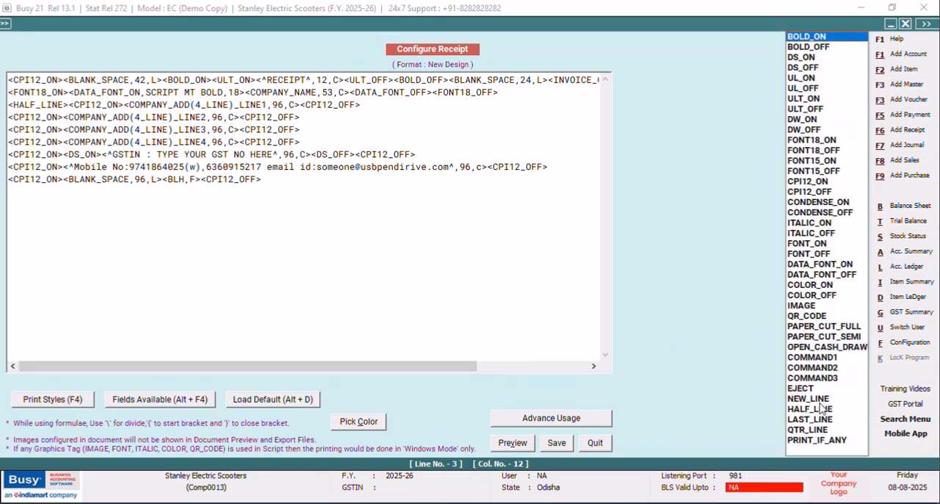
{"action": "left_click", "coordinate": [789, 429]}
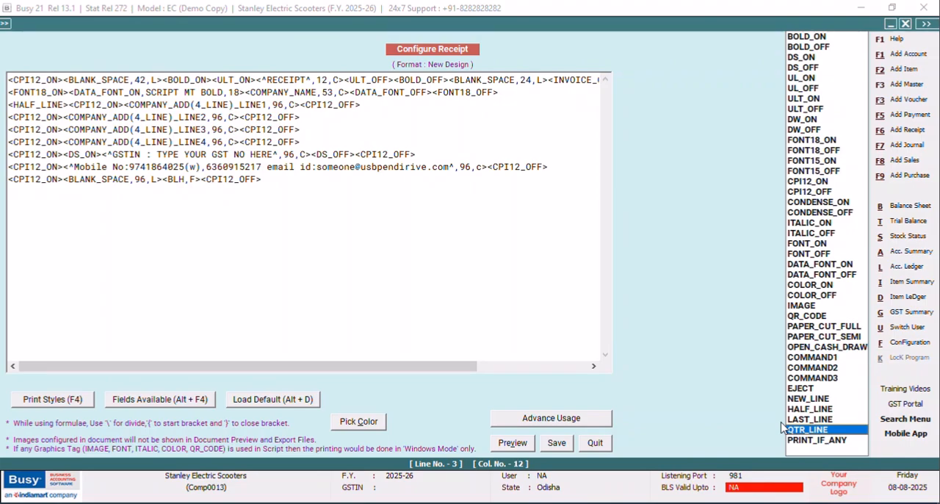
{"action": "key", "text": "Return"}
{"action": "left_click", "coordinate": [559, 445]}
{"action": "left_click", "coordinate": [386, 310]}
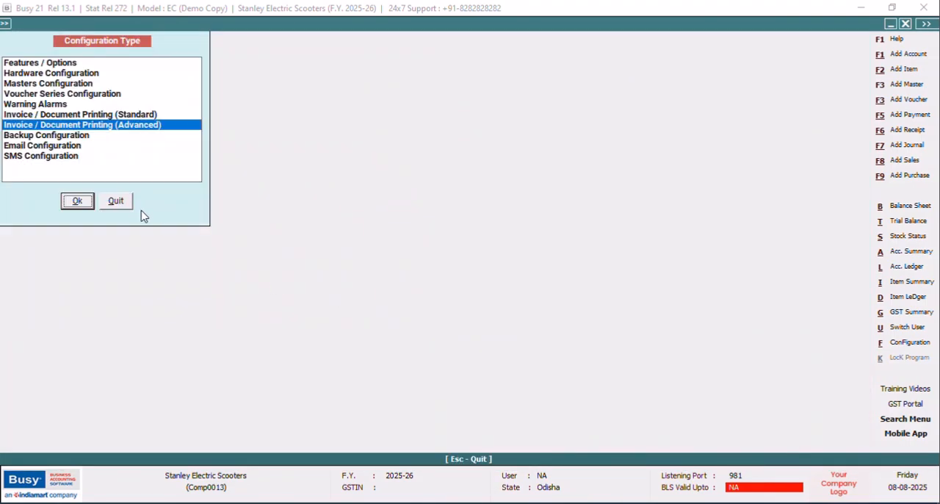
{"action": "left_click", "coordinate": [118, 202]}
Print the voucher as a receipt with account amount in the New Design format and preview it.
{"action": "left_click", "coordinate": [609, 25]}
{"action": "left_click", "coordinate": [408, 269]}
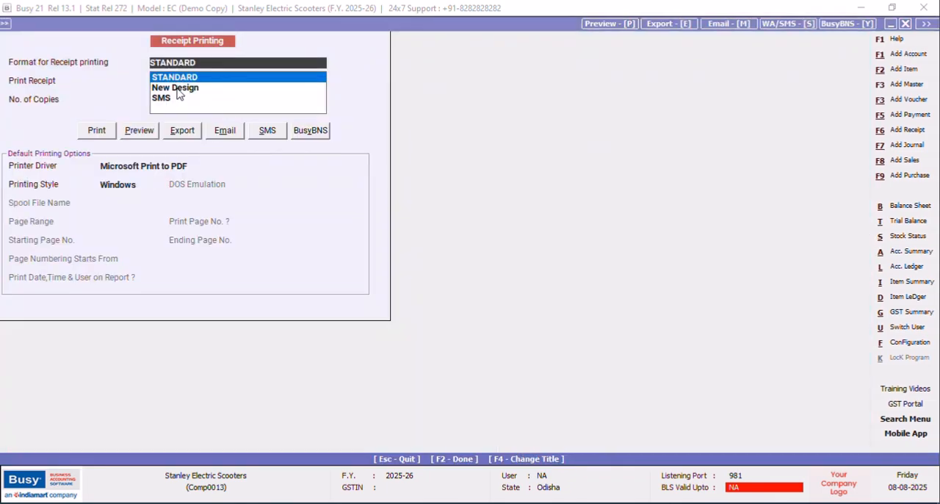
{"action": "left_click", "coordinate": [180, 86]}
{"action": "left_click", "coordinate": [139, 131]}
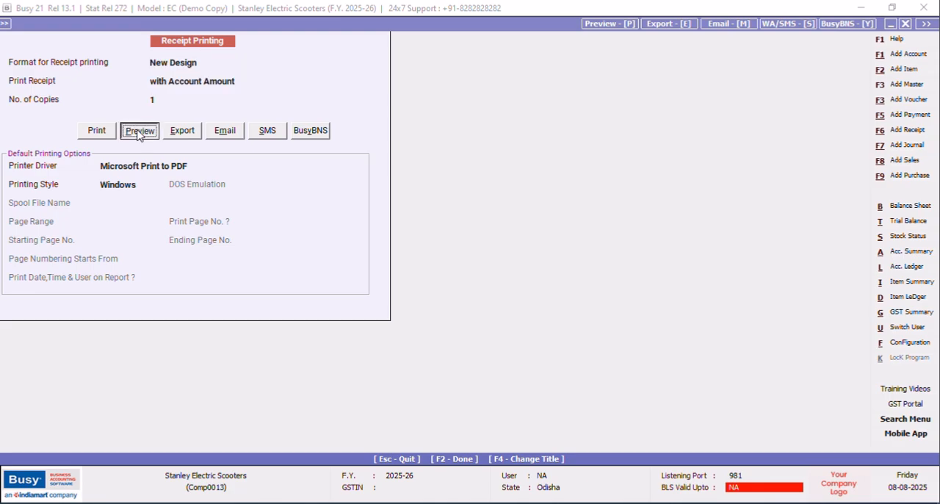
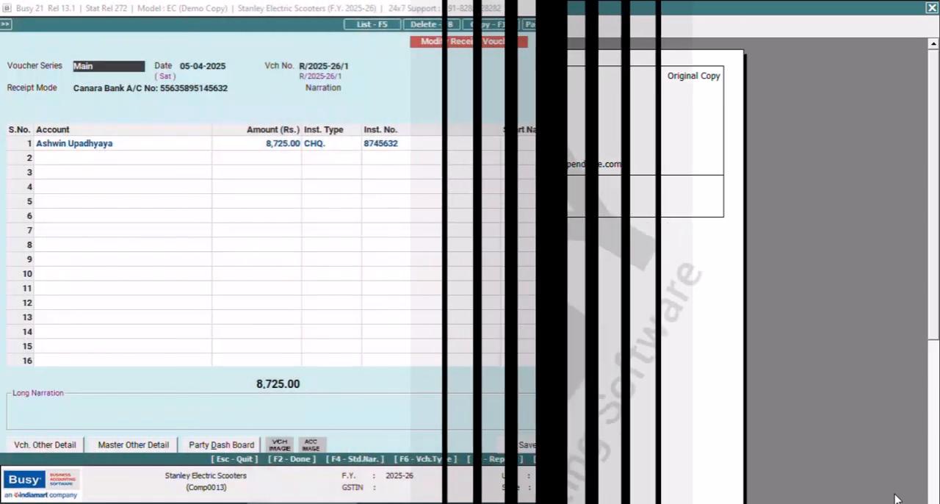
Close the receipt voucher, open the SQL Query Executor and add a new query named RDATE without a password.
{"action": "key", "text": "ctrl+shift+F3"}
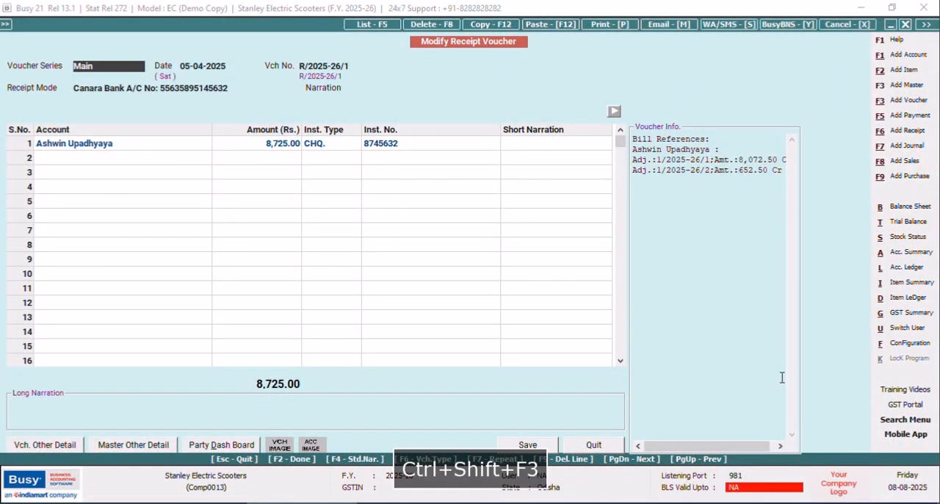
{"action": "left_click", "coordinate": [594, 445]}
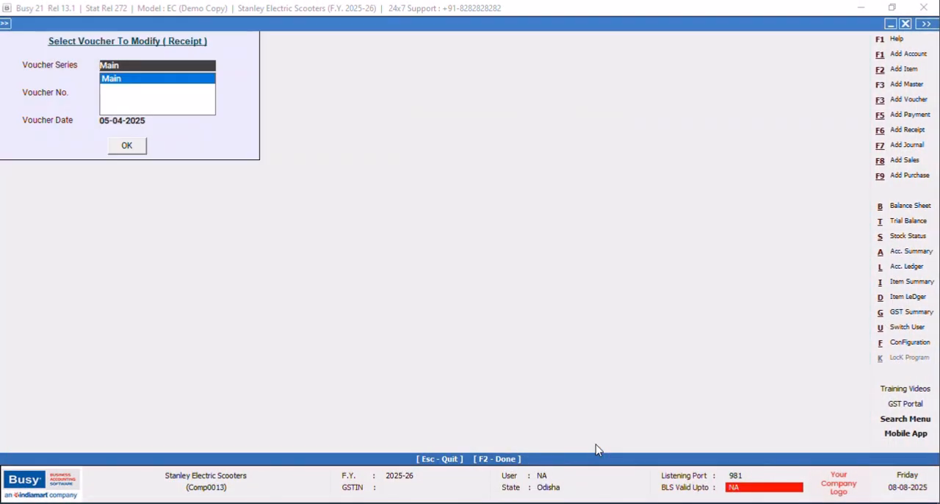
{"action": "key", "text": "ctrl+shift+F2"}
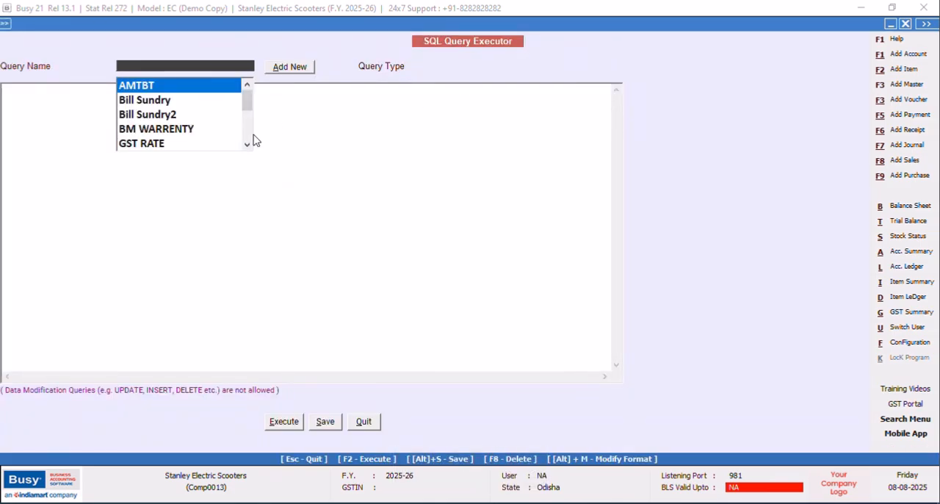
{"action": "left_click", "coordinate": [276, 67]}
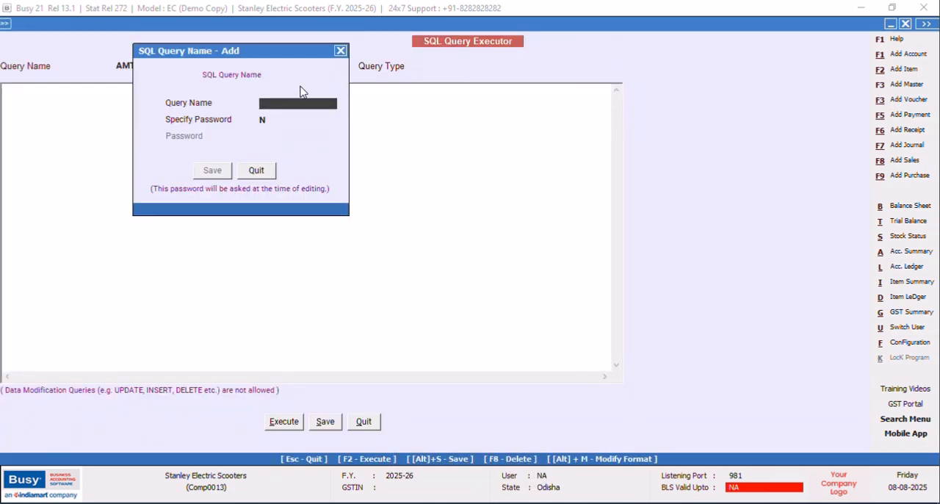
{"action": "type", "text": "Q"}
{"action": "key", "text": "BackSpace"}
{"action": "type", "text": "RDATE"}
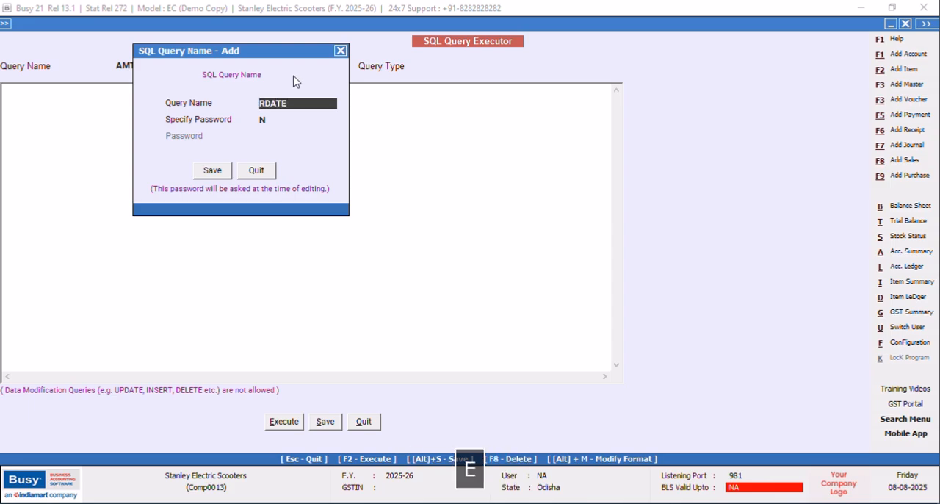
{"action": "left_click", "coordinate": [213, 171]}
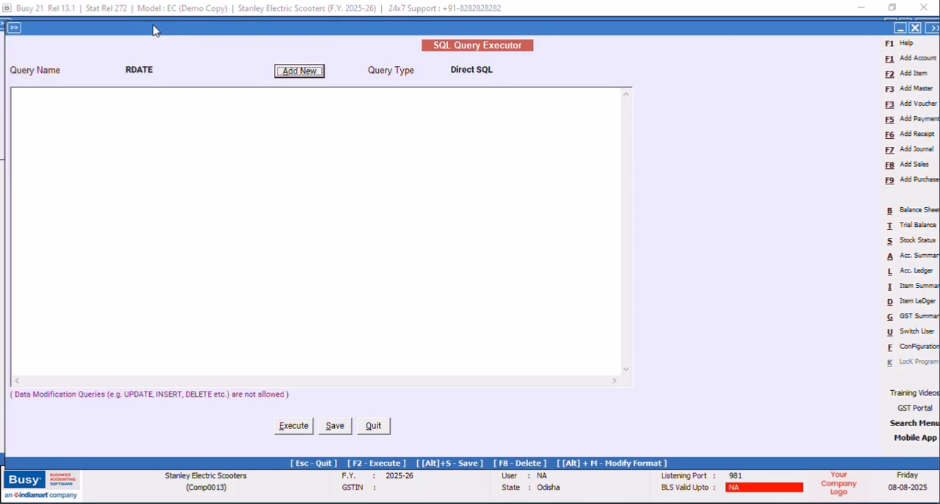
Write the query lines Select, Tran1.Date and from Tran1, and begin a Where clause with Tran.
{"action": "left_click", "coordinate": [53, 94]}
{"action": "type", "text": "Select"}
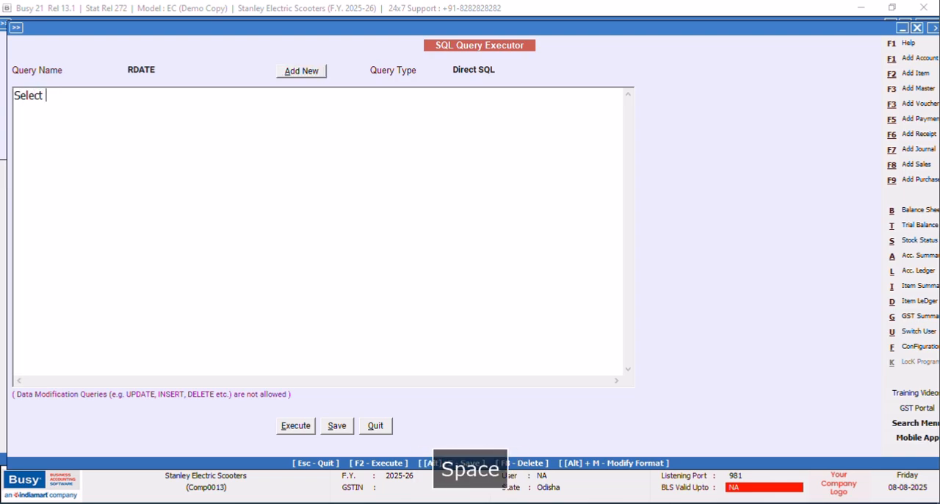
{"action": "key", "text": "Return"}
{"action": "type", "text": "Tran"}
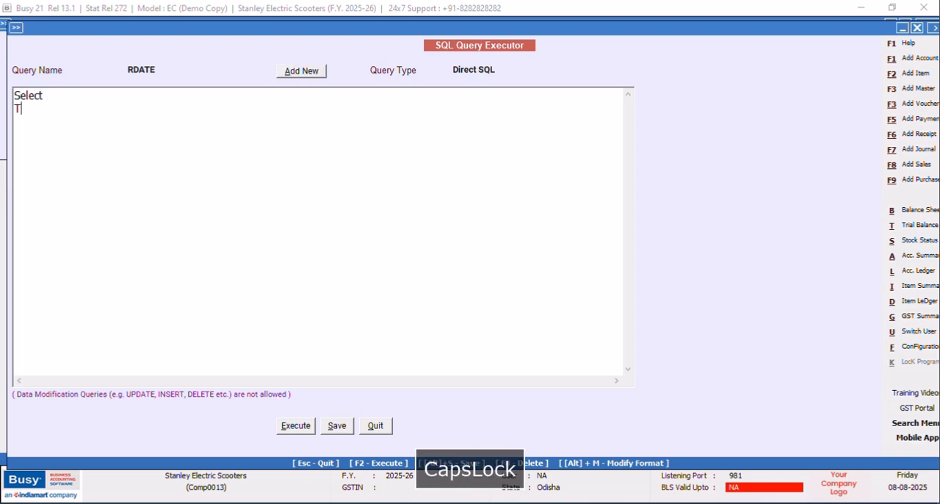
{"action": "type", "text": "1.Date"}
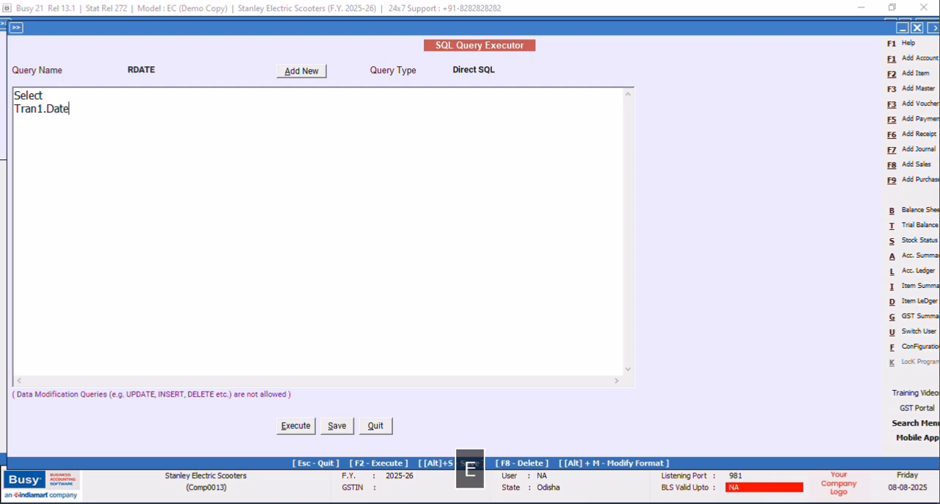
{"action": "key", "text": "Return"}
{"action": "type", "text": "from Tran1"}
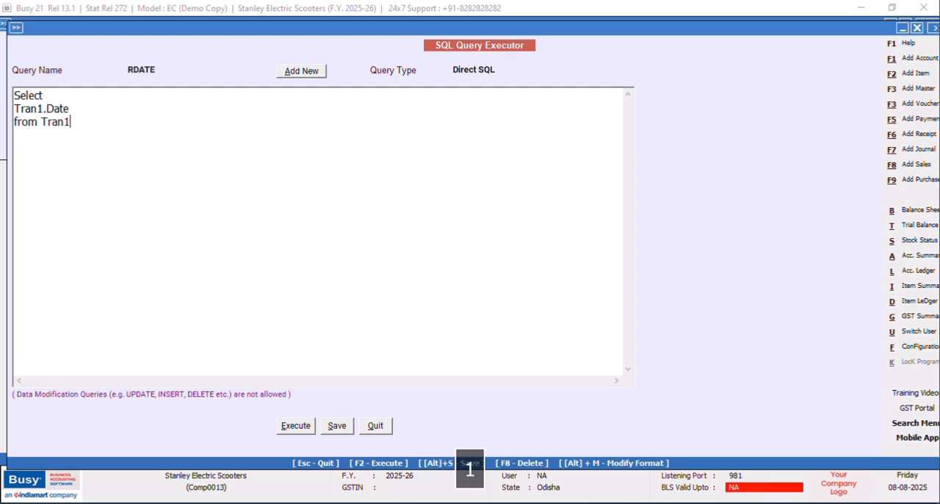
{"action": "key", "text": "Return"}
{"action": "type", "text": "Where Tran"}
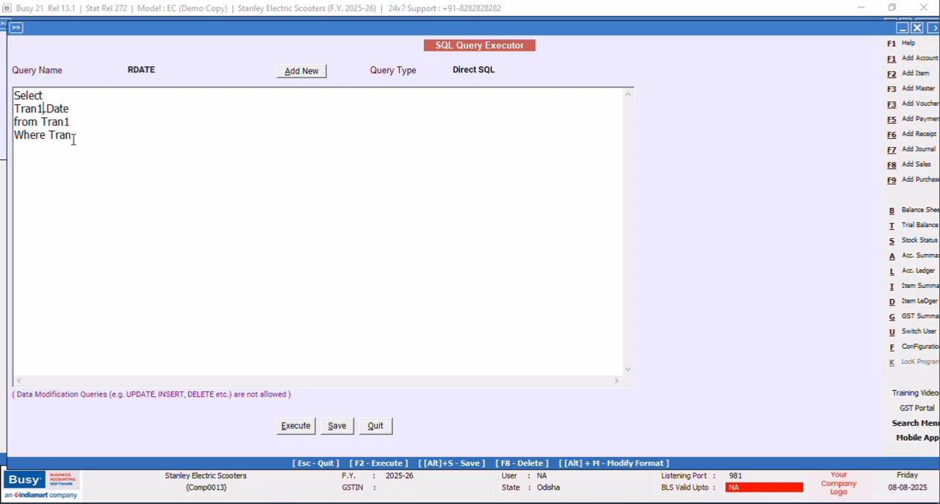
Change the table in the selected date field and the from line to Tran2.
{"action": "left_click", "coordinate": [44, 109]}
{"action": "key", "text": "BackSpace"}
{"action": "type", "text": "2"}
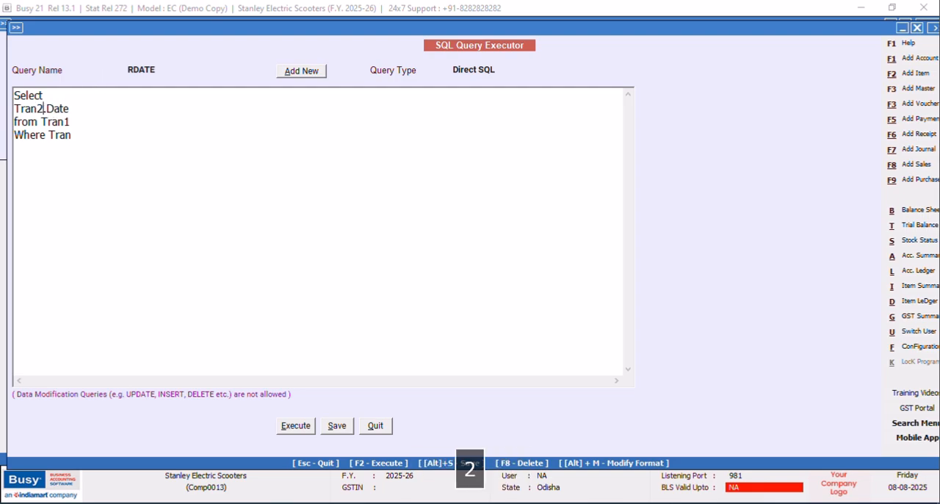
{"action": "triple_click", "coordinate": [72, 137]}
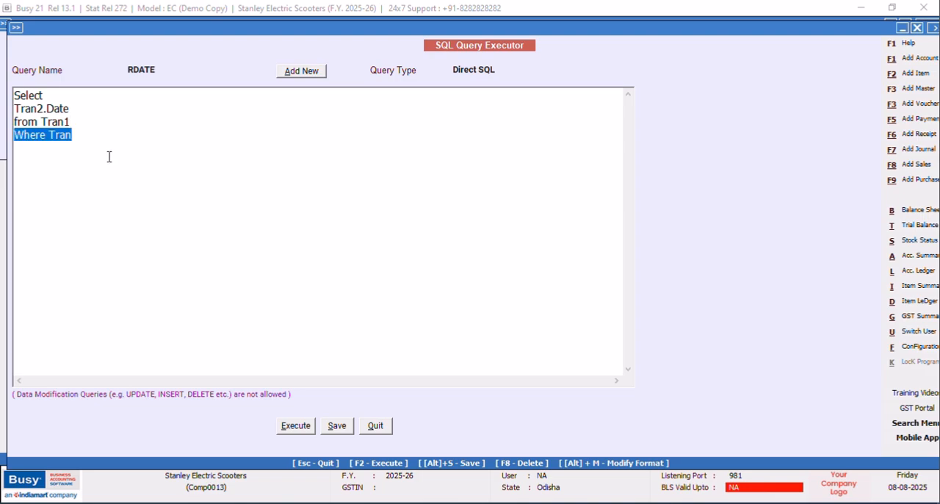
{"action": "left_click", "coordinate": [79, 118]}
{"action": "key", "text": "BackSpace"}
{"action": "type", "text": "2"}
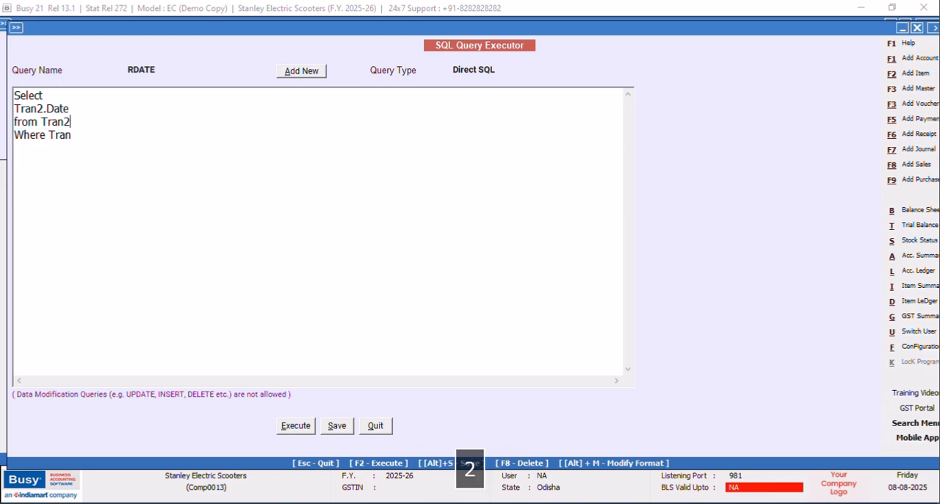
Complete the Where clause with the condition Tran2.VchType=14.
{"action": "left_click", "coordinate": [85, 133]}
{"action": "type", "text": "2."}
{"action": "key", "text": "Caps_Lock"}
{"action": "type", "text": "Vch"}
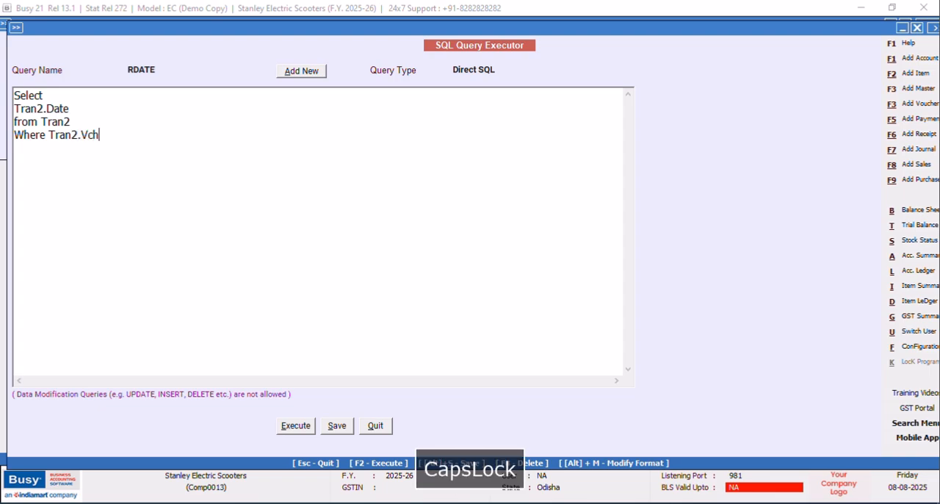
{"action": "type", "text": "Type=14"}
Execute and save the Tran2 query, view the returned dates with a slightly narrower Date column, and close the result.
{"action": "left_click", "coordinate": [309, 425]}
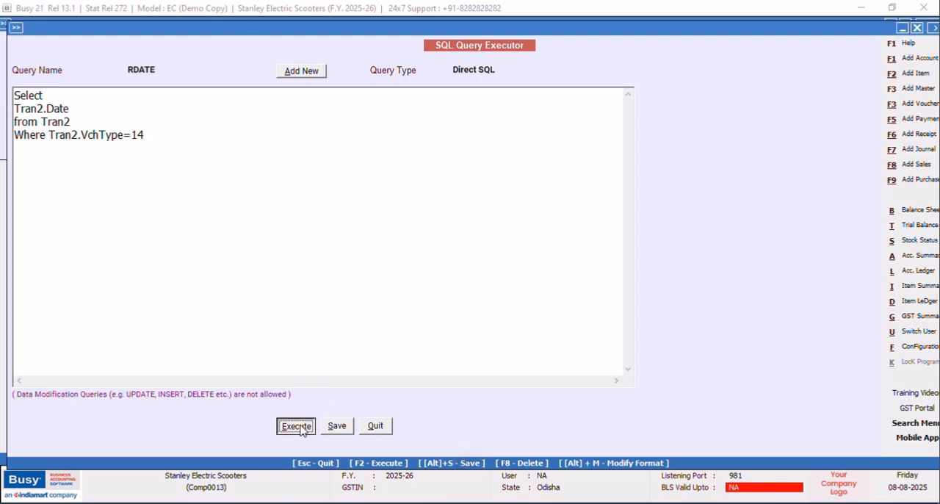
{"action": "left_click", "coordinate": [550, 291]}
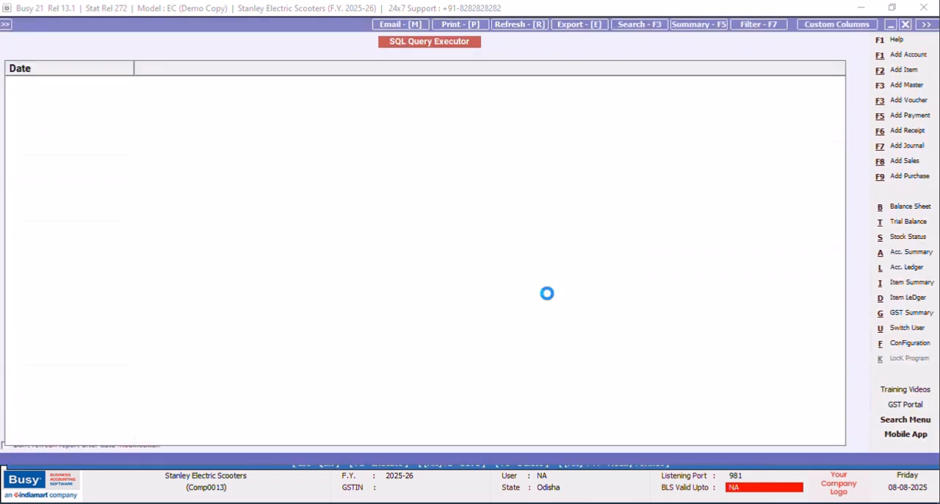
{"action": "left_click_drag", "start_coordinate": [134, 67], "coordinate": [123, 66]}
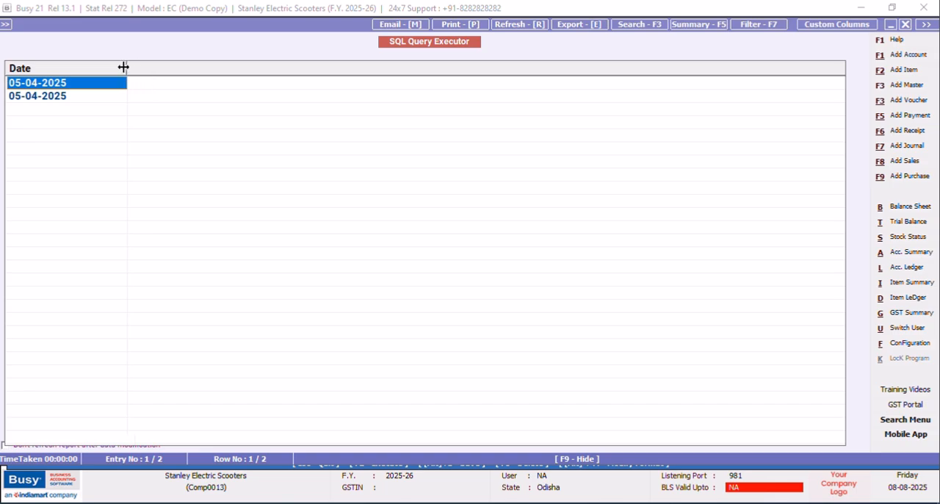
{"action": "left_click", "coordinate": [907, 26]}
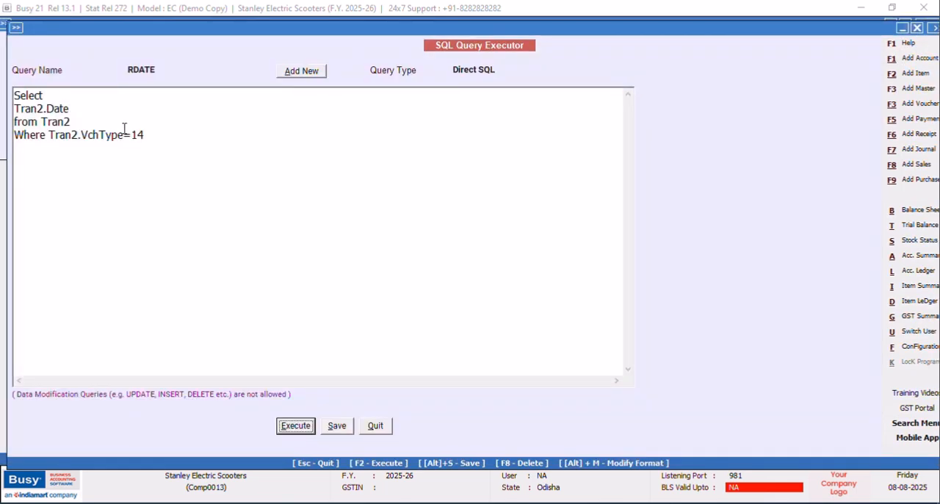
Change the table references in the date field, from line and Where clause to Tran1.
{"action": "left_click", "coordinate": [154, 132]}
{"action": "key", "text": "BackSpace"}
{"action": "type", "text": "1"}
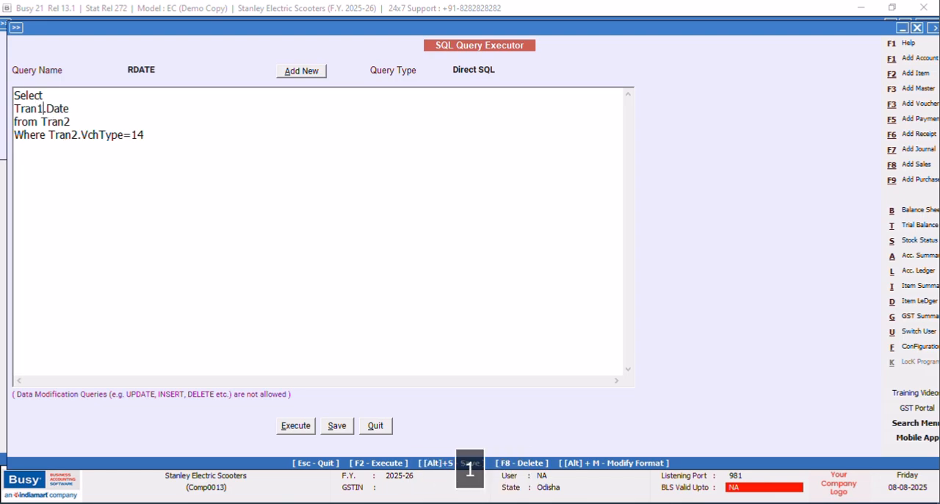
{"action": "left_click", "coordinate": [88, 117]}
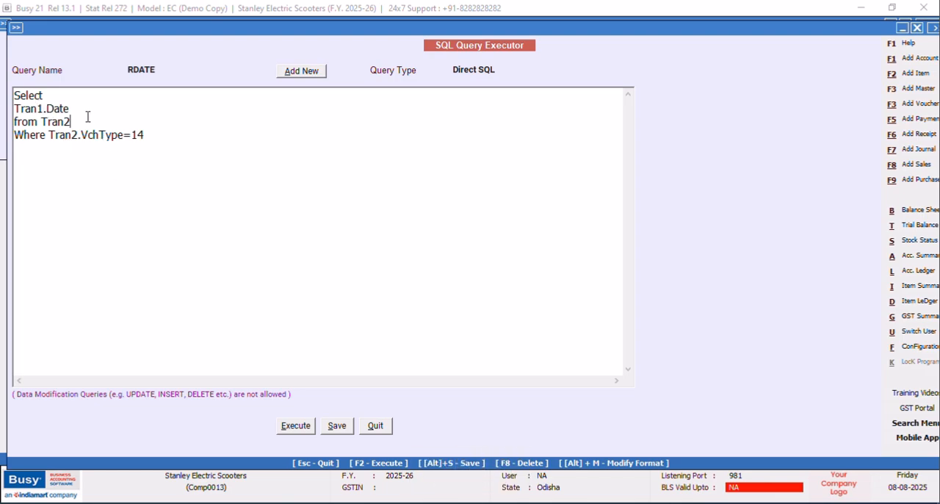
{"action": "key", "text": "BackSpace"}
{"action": "type", "text": "1"}
{"action": "key", "text": "BackSpace"}
{"action": "type", "text": "1"}
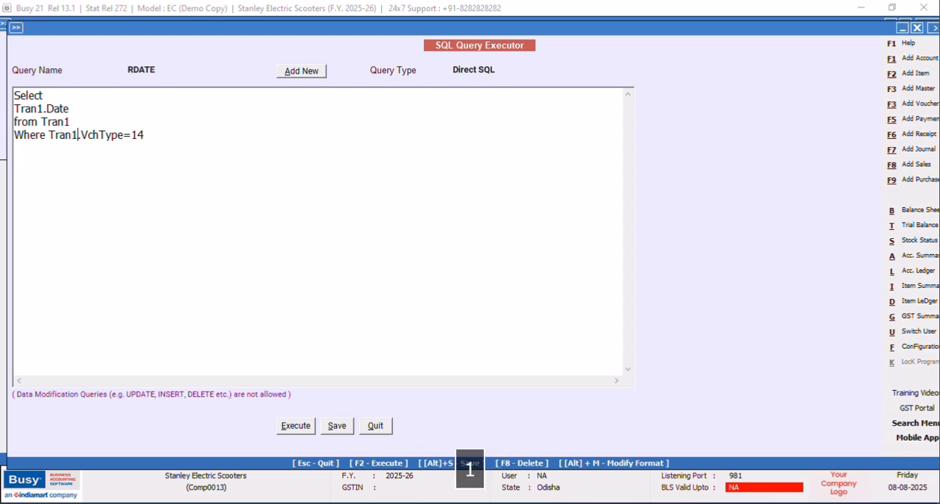
Execute and save the query against Tran1, check the returned date and close the result.
{"action": "left_click", "coordinate": [296, 429]}
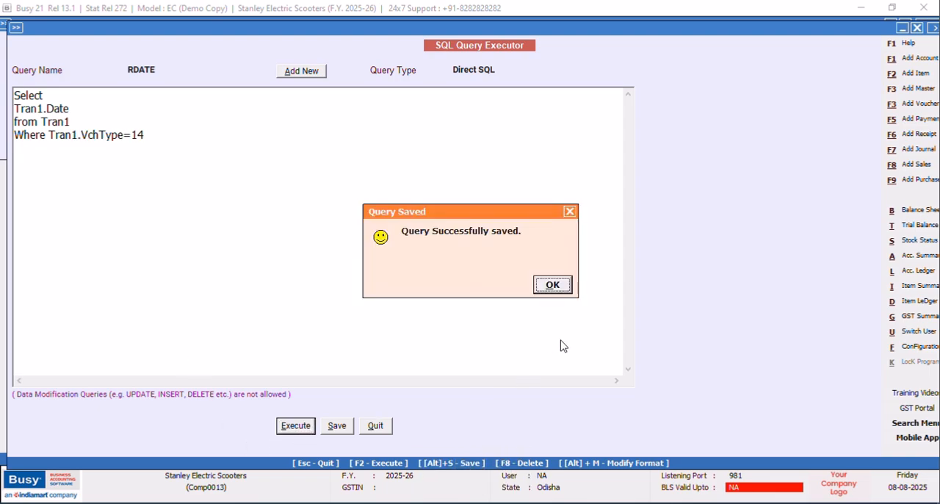
{"action": "left_click", "coordinate": [562, 292]}
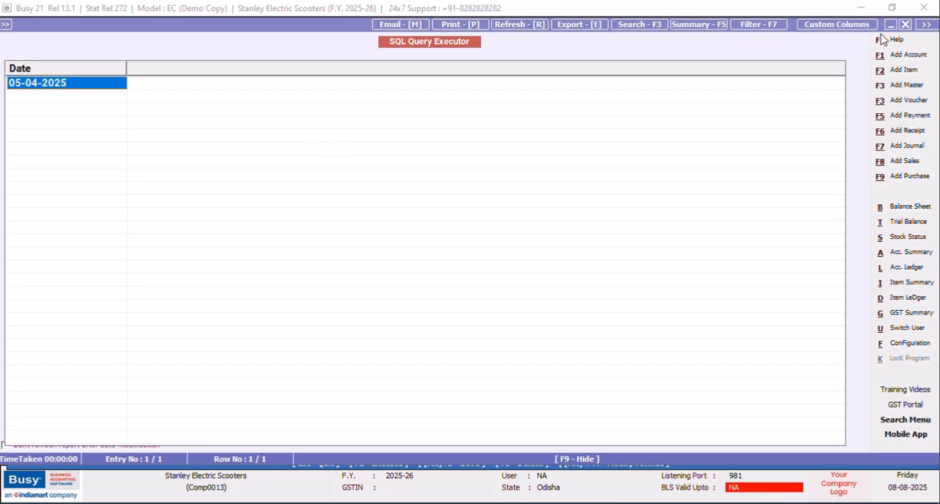
{"action": "left_click", "coordinate": [907, 24]}
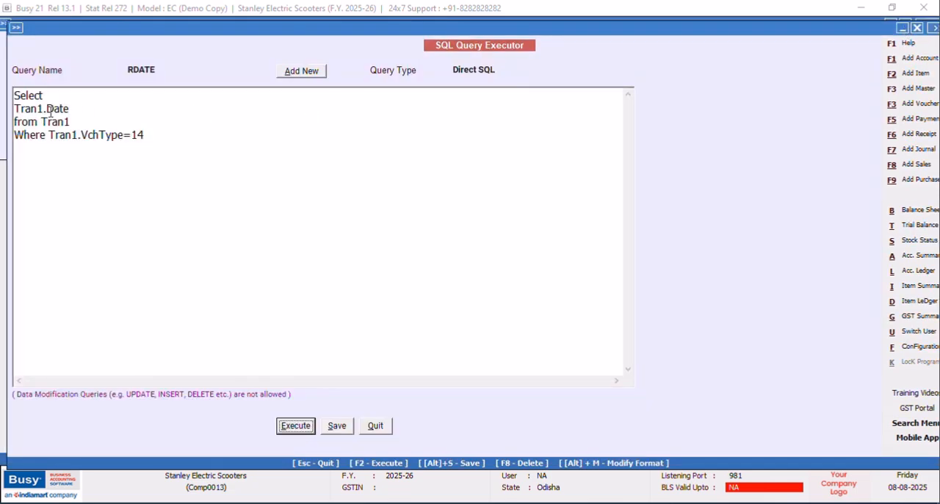
Wrap the selected date field in a day-extracting function as datepart(dd,Tran1.Date).
{"action": "left_click", "coordinate": [73, 135]}
{"action": "left_click", "coordinate": [14, 108]}
{"action": "type", "text": "datepart"}
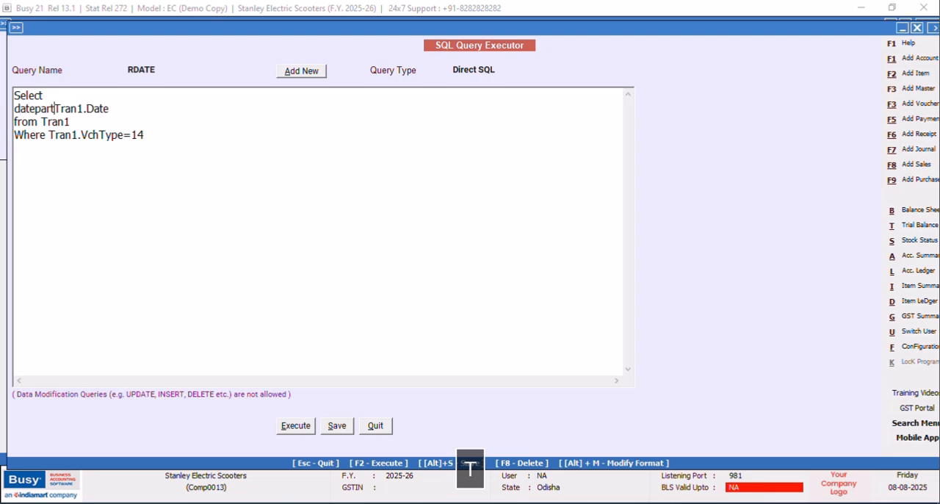
{"action": "type", "text": "(dd"}
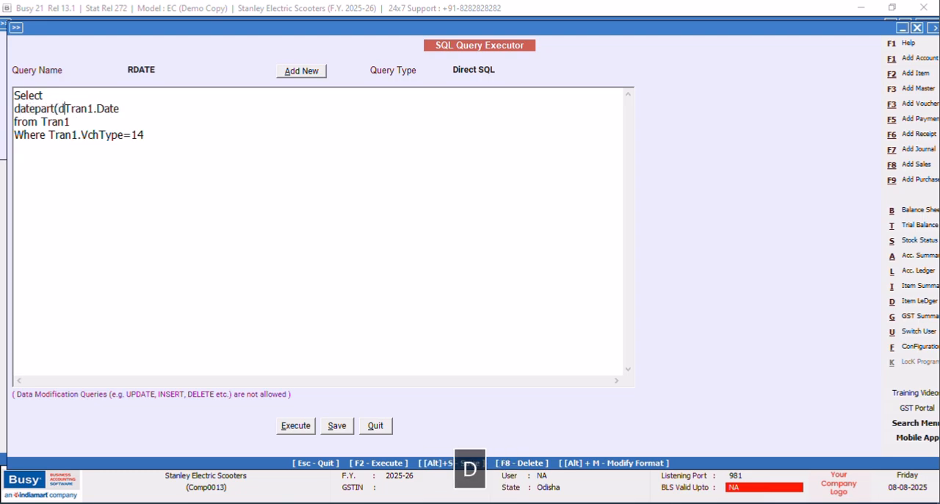
{"action": "type", "text": ",Tran1.Date"}
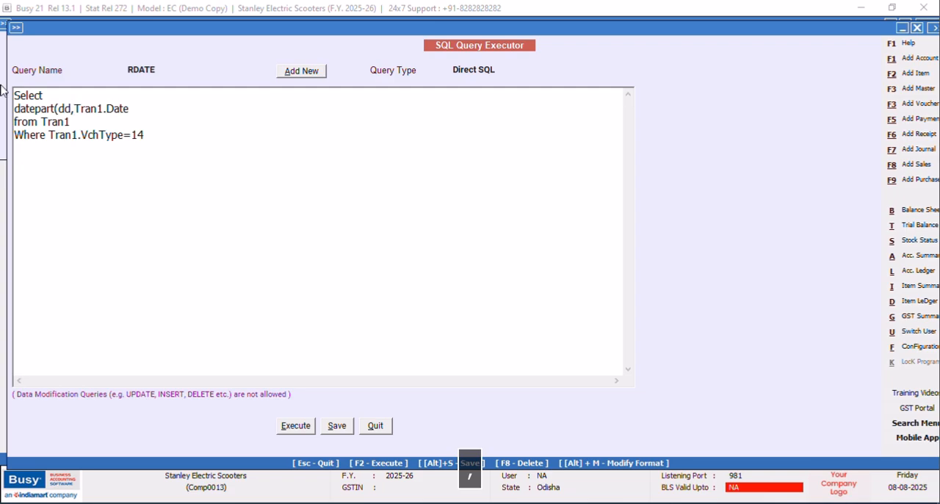
{"action": "type", "text": ")"}
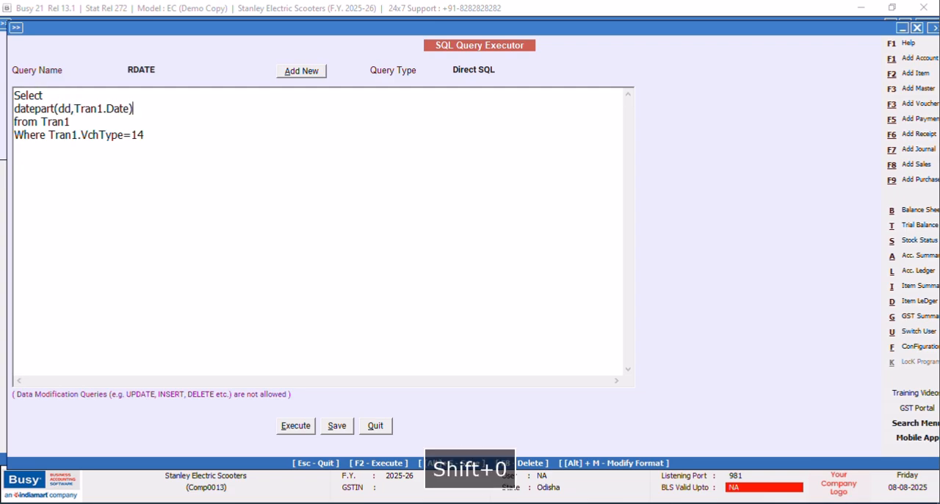
Execute and save the datepart query, check the returned day number and close the result.
{"action": "left_click", "coordinate": [297, 428]}
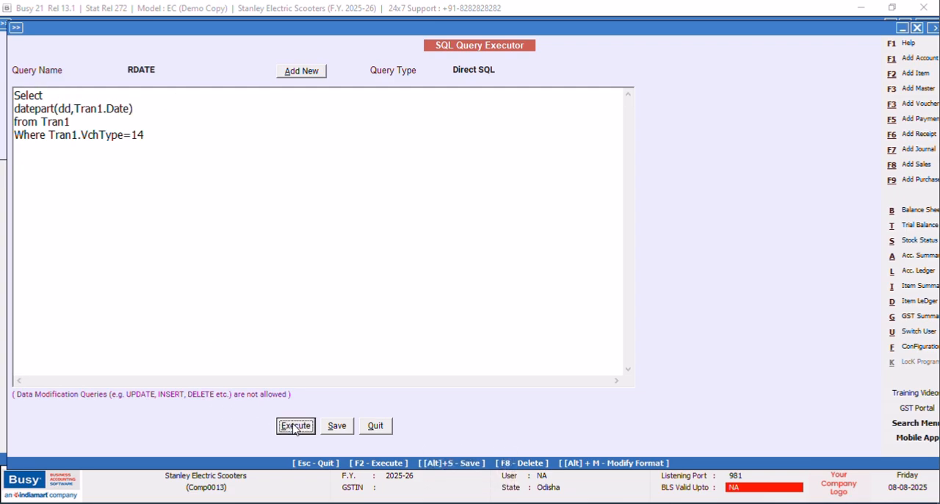
{"action": "left_click", "coordinate": [565, 288]}
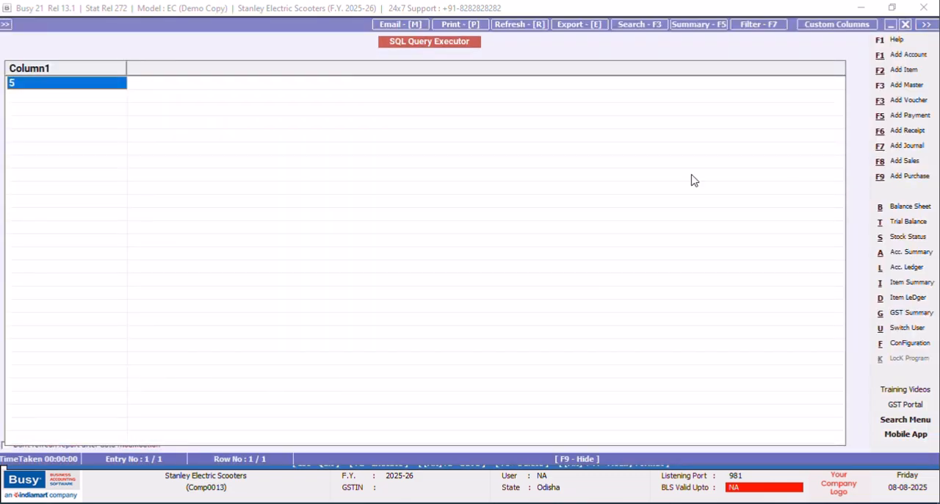
{"action": "left_click", "coordinate": [907, 27]}
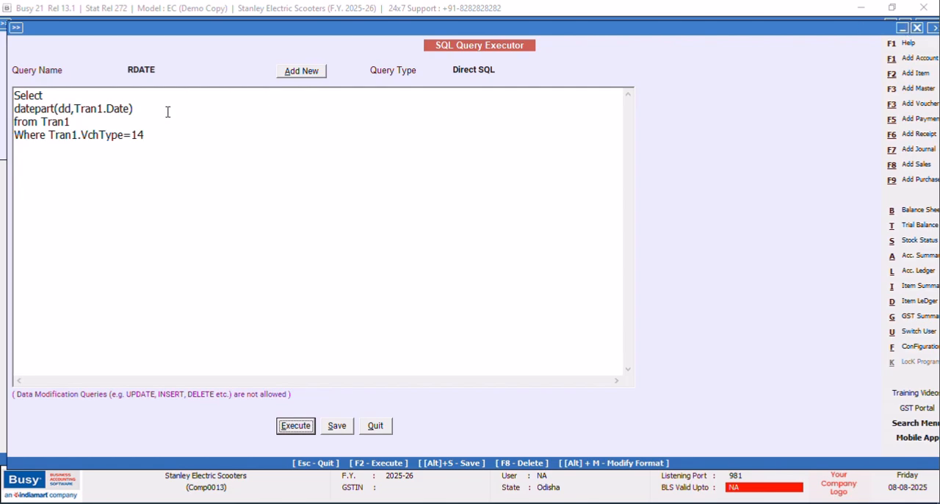
Open a (CASE expression under Select and begin its first condition with When before datepart(dd,Tran1.Date).
{"action": "left_click", "coordinate": [47, 96]}
{"action": "key", "text": "Return"}
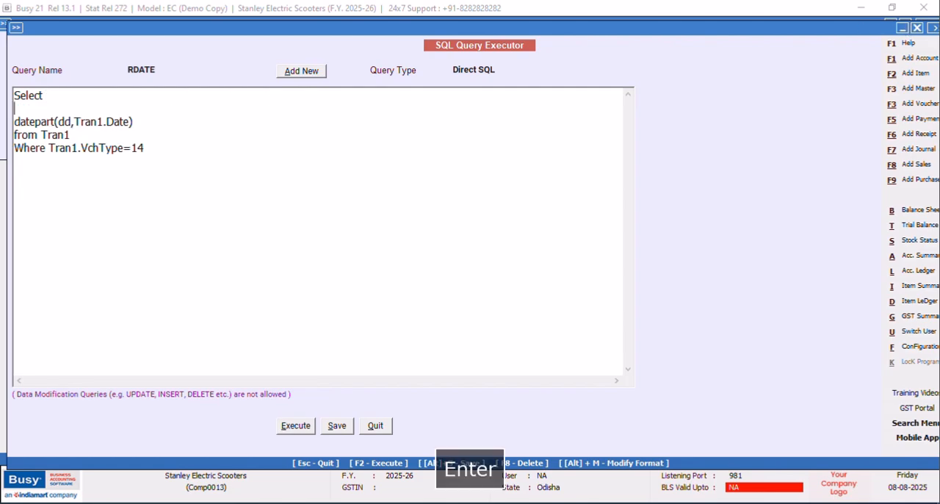
{"action": "key", "text": "shift+9"}
{"action": "key", "text": "Caps_Lock"}
{"action": "type", "text": "CASE"}
{"action": "key", "text": "Return"}
{"action": "type", "text": "W"}
{"action": "key", "text": "Caps_Lock"}
{"action": "type", "text": "hen"}
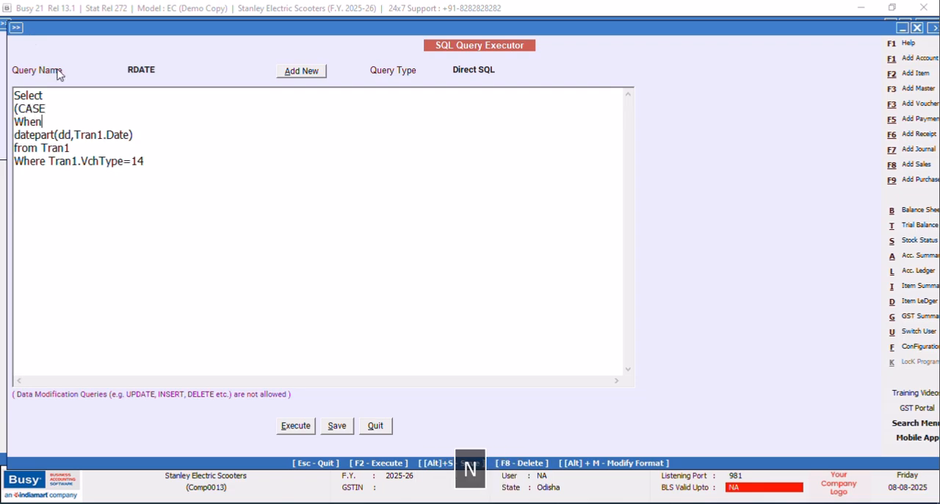
{"action": "key", "text": "BackSpace"}
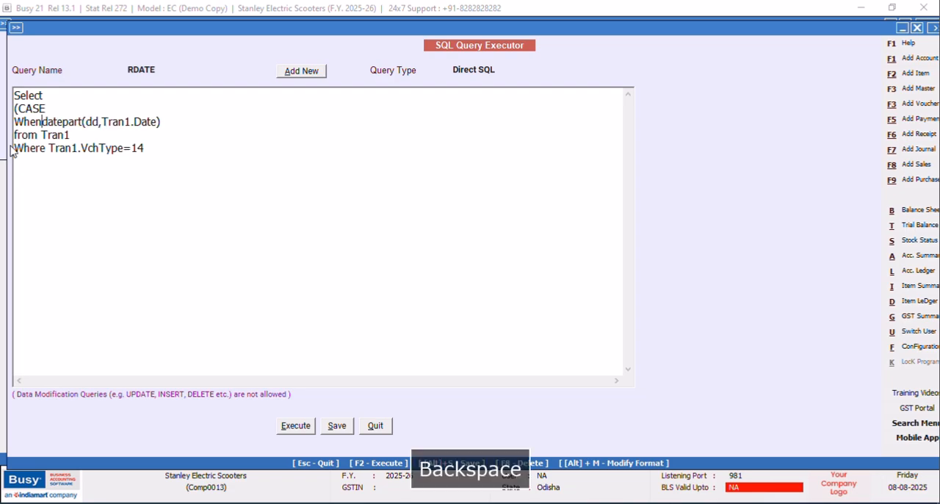
Complete the first When condition with in(1,21,31) then 'st' after the datepart expression.
{"action": "left_click", "coordinate": [188, 122]}
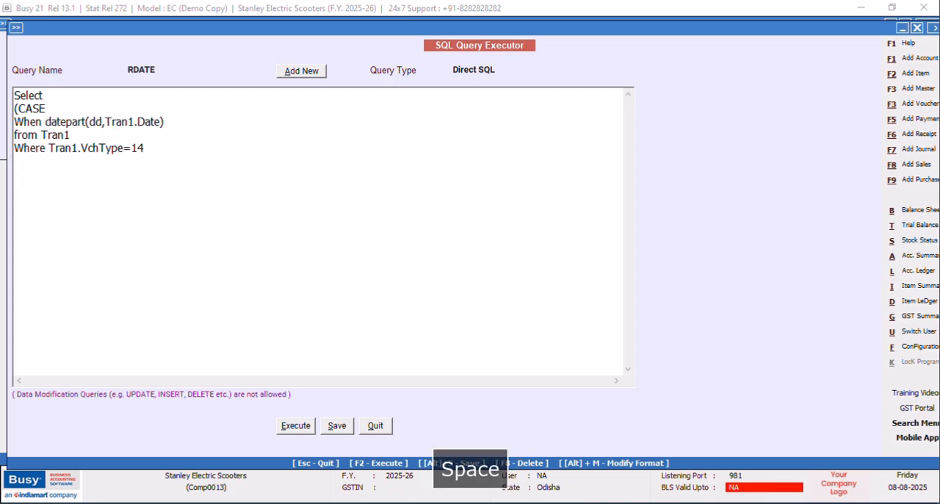
{"action": "type", "text": "in("}
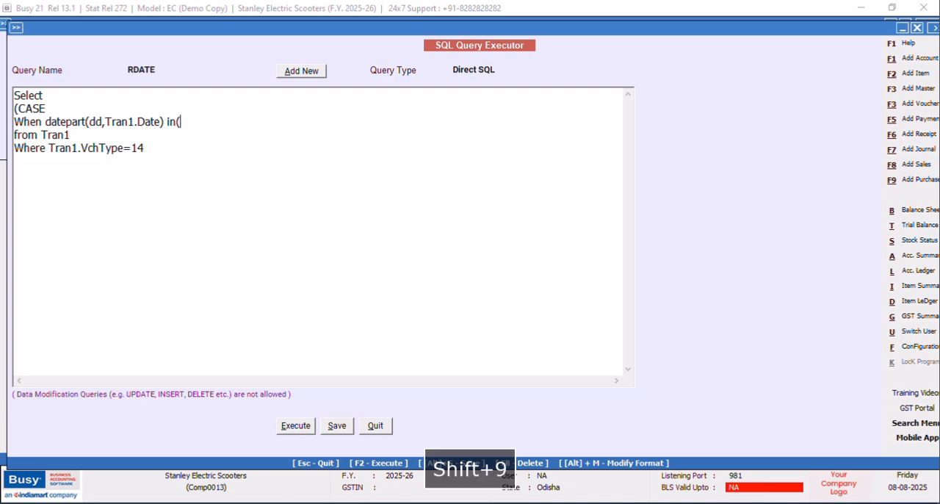
{"action": "type", "text": "1,"}
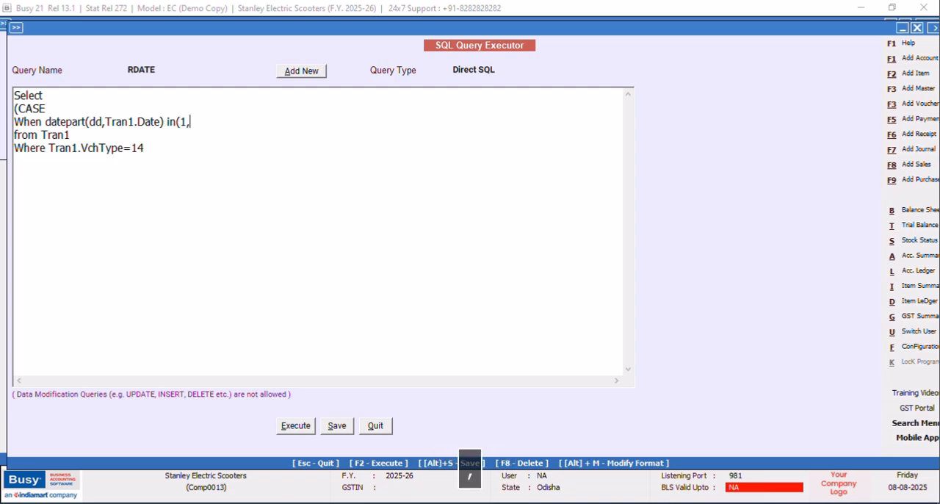
{"action": "type", "text": "21,3"}
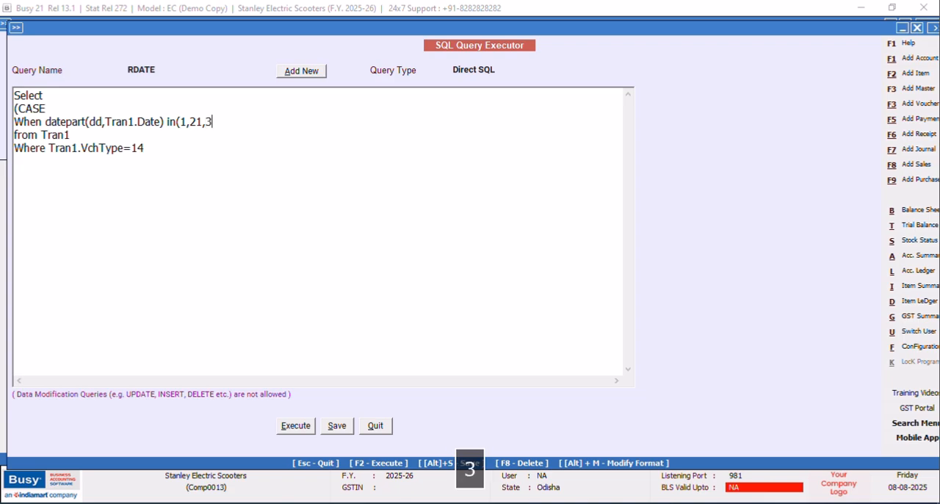
{"action": "type", "text": "1) then 'st"}
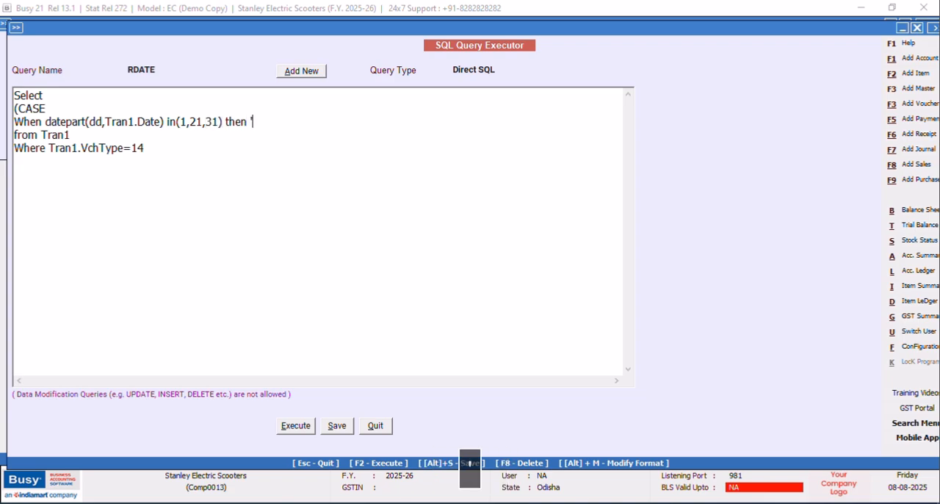
{"action": "type", "text": "'"}
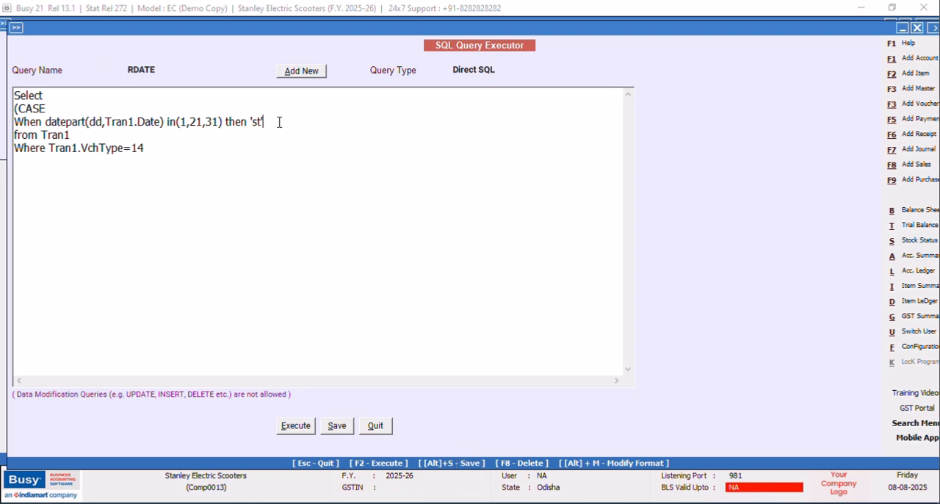
Duplicate the 'st' When line directly below itself in the CASE expression.
{"action": "left_click_drag", "start_coordinate": [279, 123], "coordinate": [15, 122]}
{"action": "right_click", "coordinate": [40, 123]}
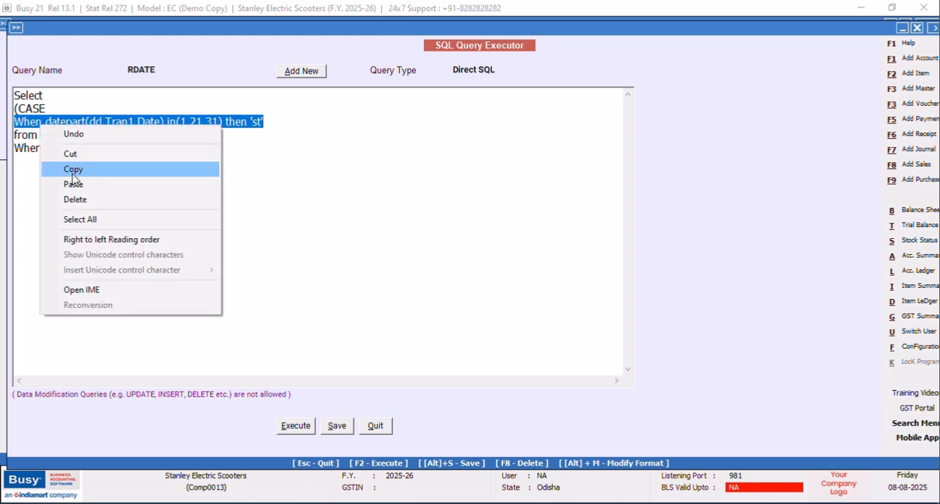
{"action": "left_click", "coordinate": [72, 173]}
{"action": "left_click", "coordinate": [273, 121]}
{"action": "key", "text": "Return"}
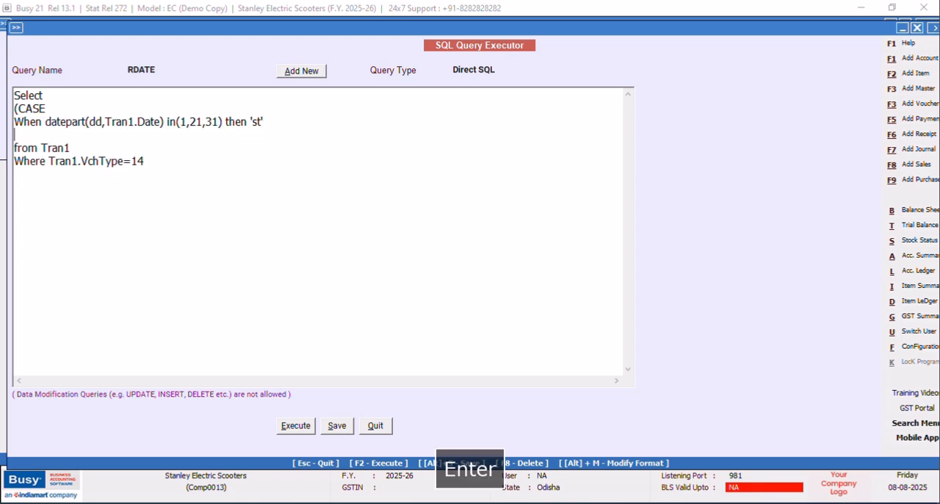
{"action": "key", "text": "ctrl+v"}
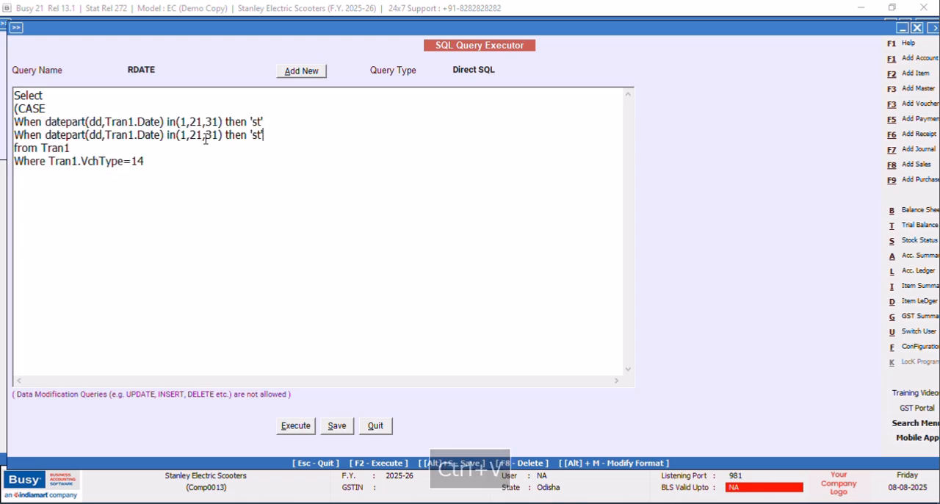
Change the duplicated When condition's day list to (2,22) and its suffix to 'nd'.
{"action": "key", "text": "BackSpace"}
{"action": "type", "text": "2"}
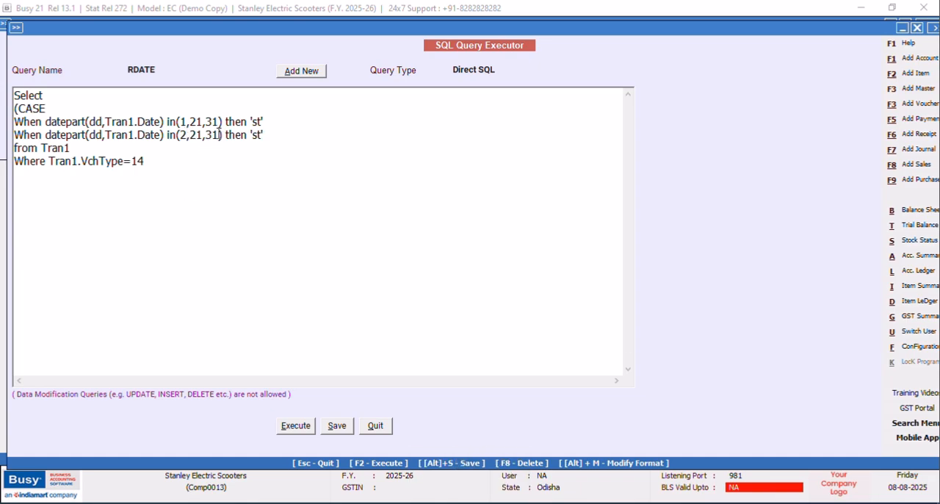
{"action": "key", "text": "BackSpace"}
{"action": "key", "text": "BackSpace"}
{"action": "key", "text": "BackSpace"}
{"action": "key", "text": "BackSpace"}
{"action": "type", "text": "2"}
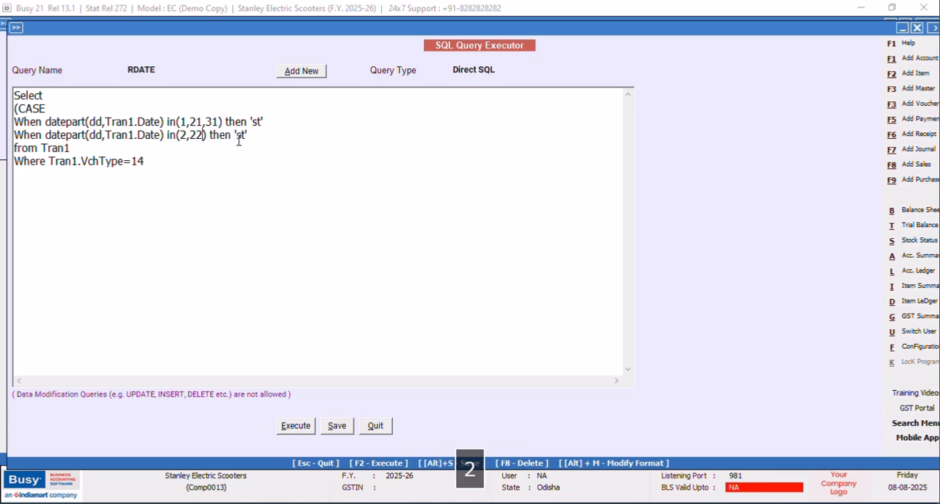
{"action": "key", "text": "BackSpace"}
{"action": "key", "text": "BackSpace"}
{"action": "key", "text": "BackSpace"}
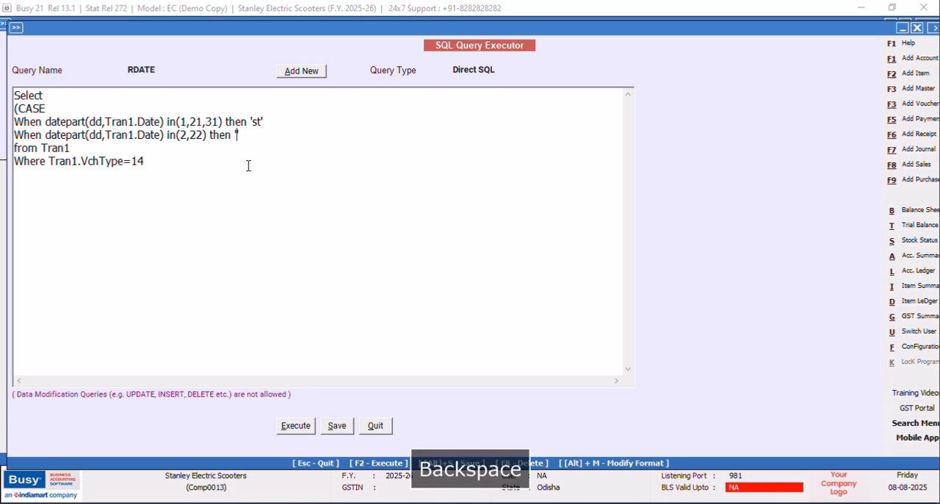
{"action": "type", "text": "nd"}
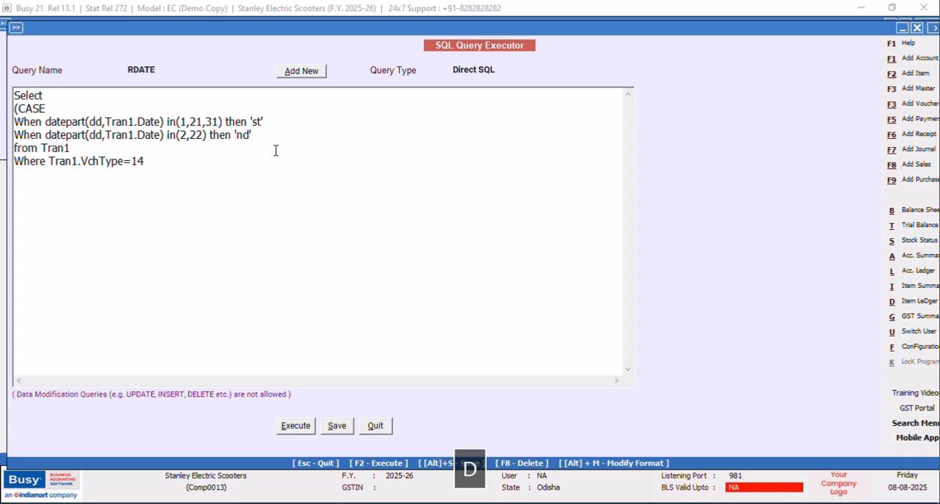
Copy the 'nd' When line and paste it as a third condition below.
{"action": "left_click_drag", "start_coordinate": [272, 134], "coordinate": [13, 136]}
{"action": "right_click", "coordinate": [33, 141]}
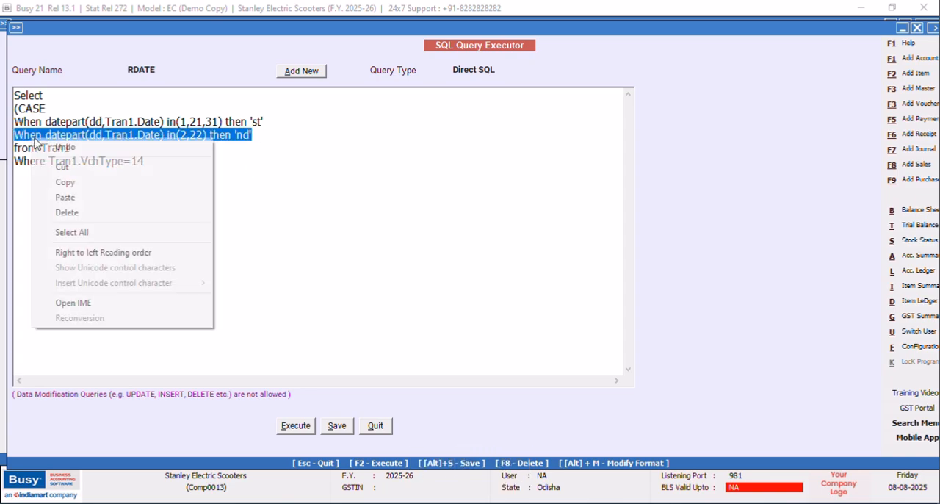
{"action": "left_click", "coordinate": [70, 184]}
{"action": "left_click", "coordinate": [269, 136]}
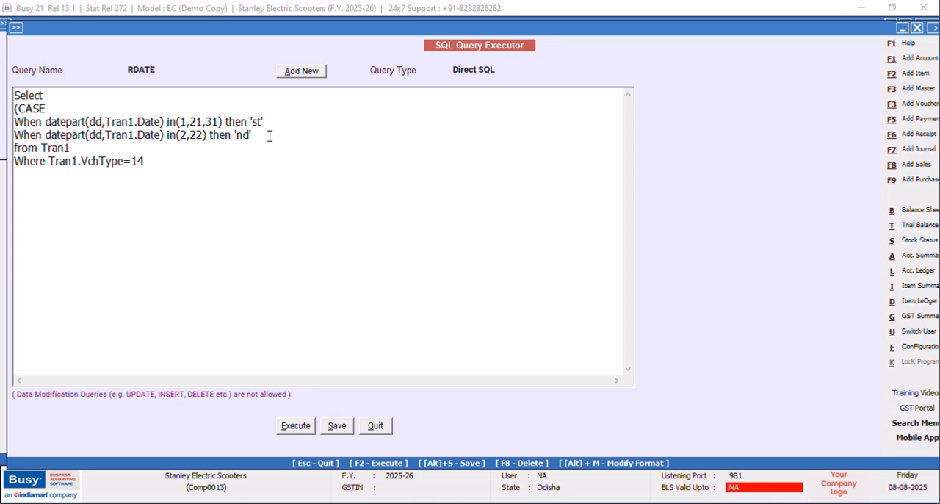
{"action": "key", "text": "Return"}
{"action": "key", "text": "ctrl+v"}
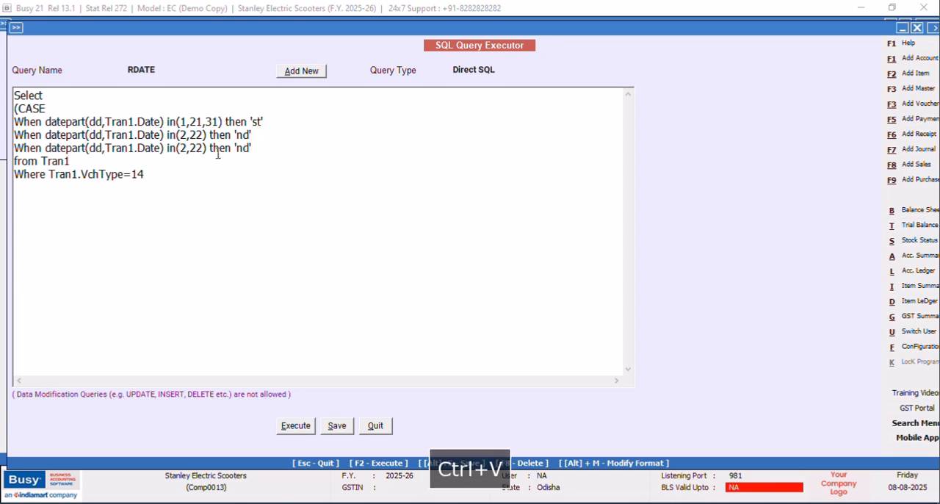
Edit the third When condition to read in(2,23) then 'rd'.
{"action": "key", "text": "BackSpace"}
{"action": "type", "text": "2"}
{"action": "key", "text": "Right"}
{"action": "key", "text": "Right"}
{"action": "key", "text": "Right"}
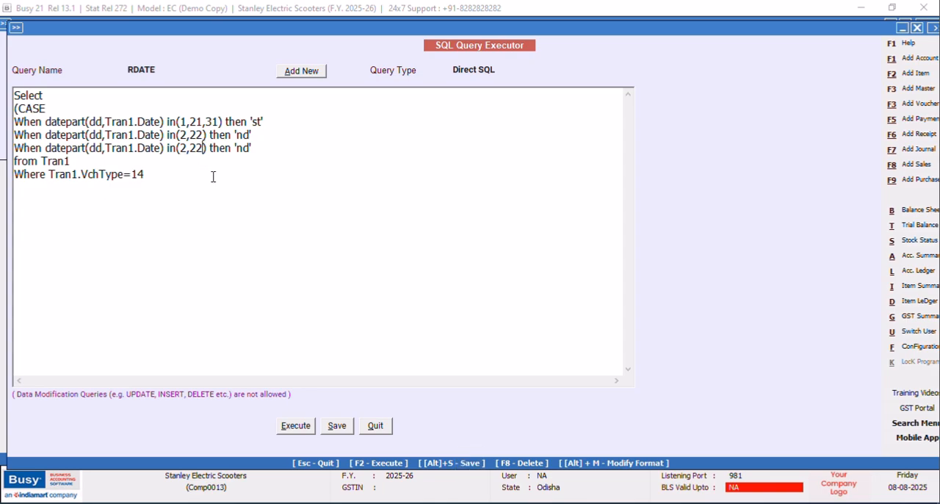
{"action": "key", "text": "BackSpace"}
{"action": "type", "text": "3"}
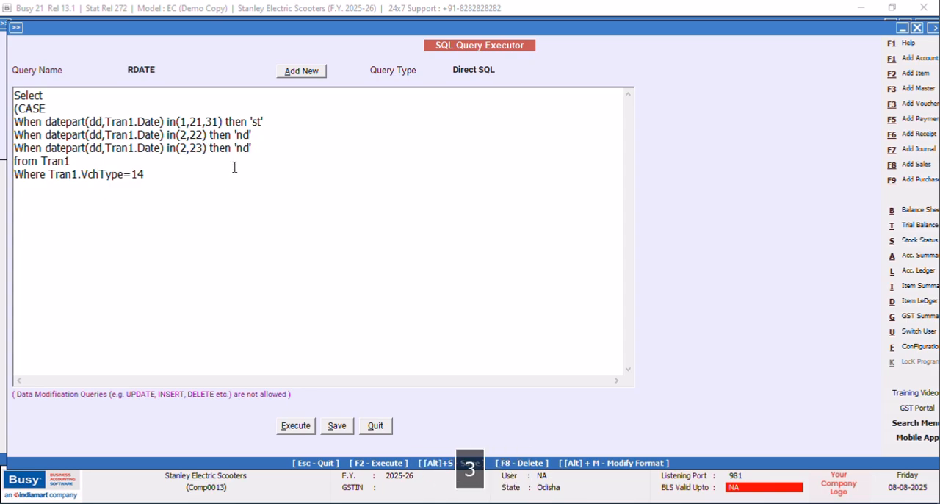
{"action": "key", "text": "BackSpace"}
{"action": "type", "text": "r"}
Add a default branch Else 'th' on a new line after the 'rd' condition.
{"action": "key", "text": "Return"}
{"action": "type", "text": "e"}
{"action": "key", "text": "Caps_Lock"}
{"action": "type", "text": "LSE"}
{"action": "key", "text": "BackSpace"}
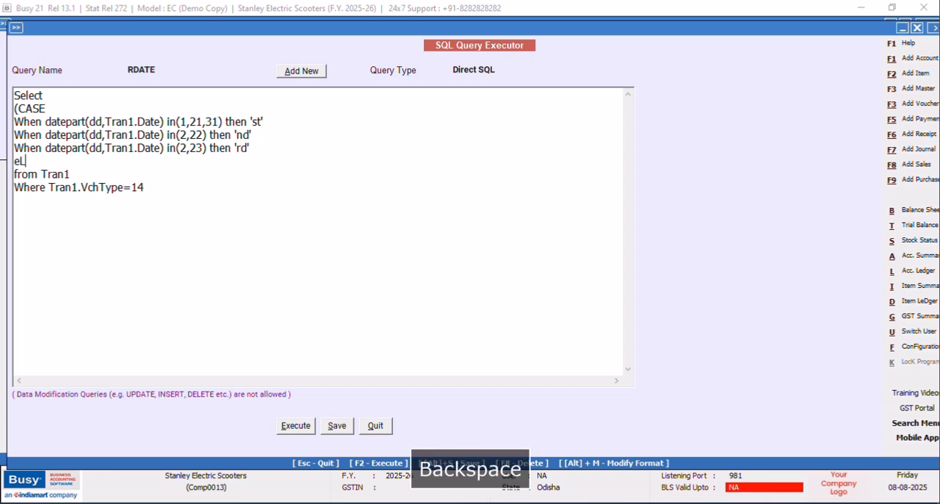
{"action": "type", "text": "E"}
{"action": "key", "text": "Caps_Lock"}
{"action": "type", "text": "lse "}
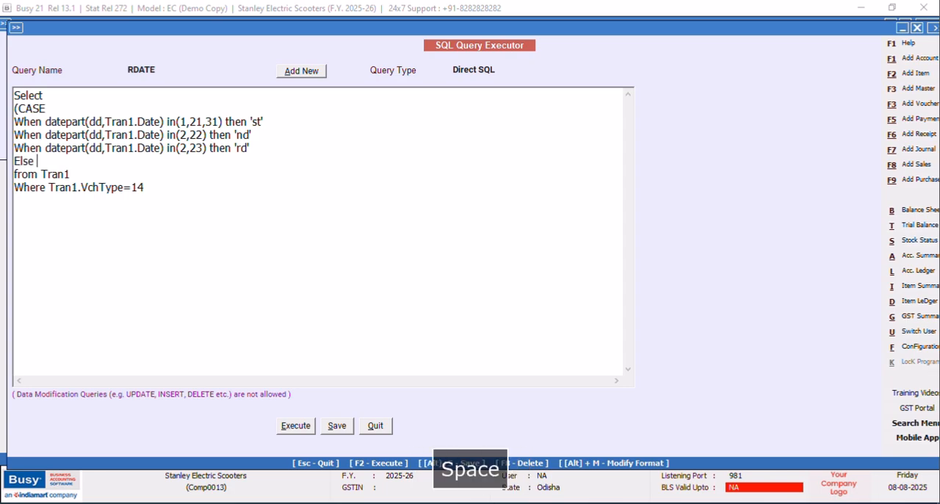
{"action": "type", "text": "'th'"}
Close the CASE expression with End) on its own line before the from clause.
{"action": "key", "text": "Return"}
{"action": "type", "text": "E"}
{"action": "key", "text": "Caps_Lock"}
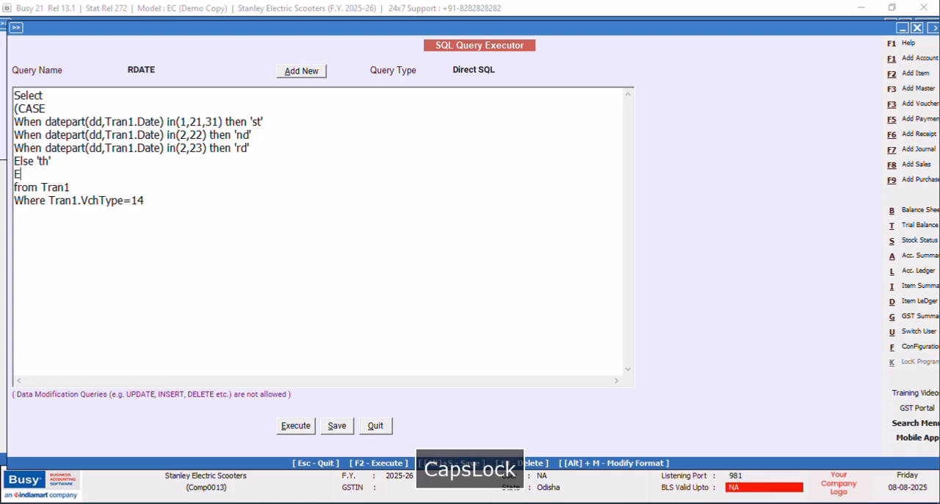
{"action": "type", "text": "nd)"}
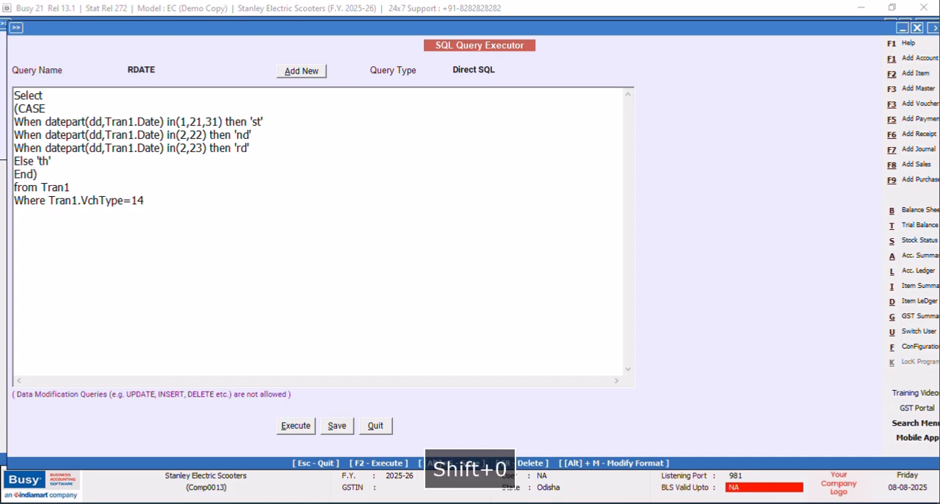
Save and execute the CASE query, check the returned day suffix and close the result.
{"action": "left_click", "coordinate": [326, 424]}
{"action": "left_click", "coordinate": [546, 289]}
{"action": "key", "text": "F2"}
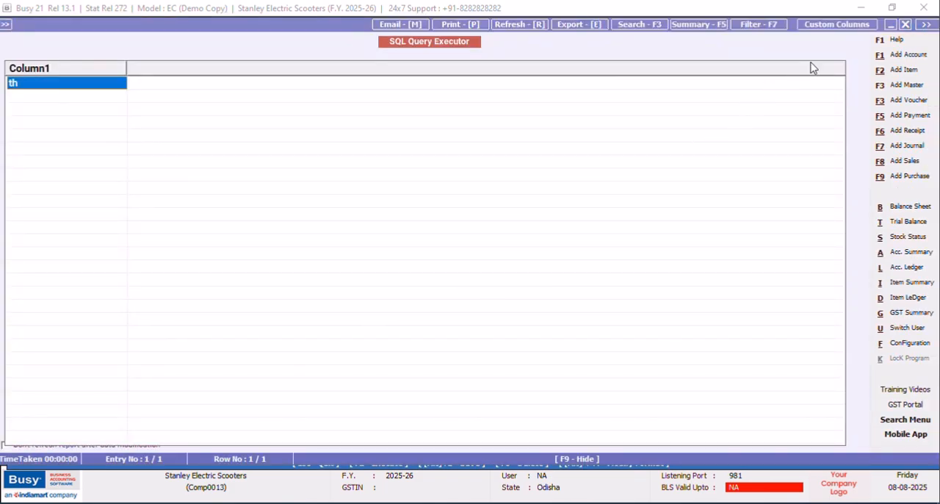
{"action": "left_click", "coordinate": [906, 24]}
Insert Datepart(dd,Tran1.date), on a new line between Select and the CASE expression.
{"action": "left_click", "coordinate": [46, 96]}
{"action": "key", "text": "Return"}
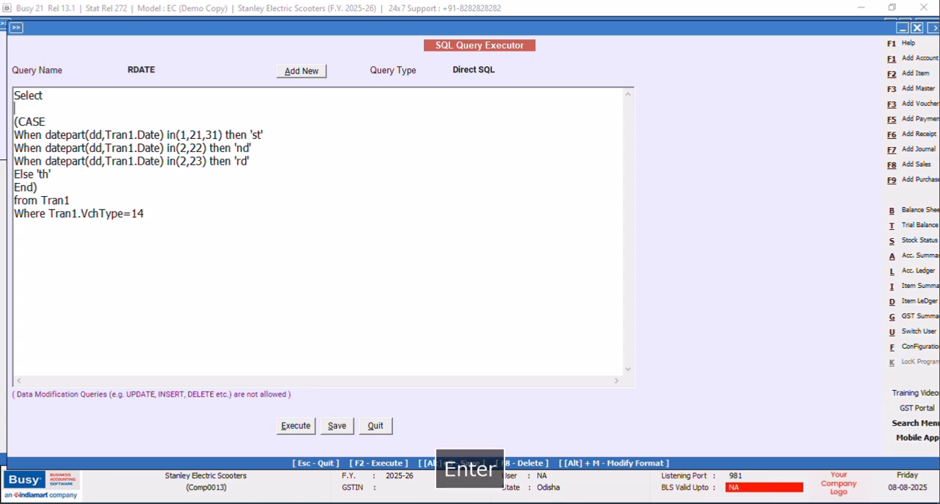
{"action": "key", "text": "Caps_Lock"}
{"action": "type", "text": "Date"}
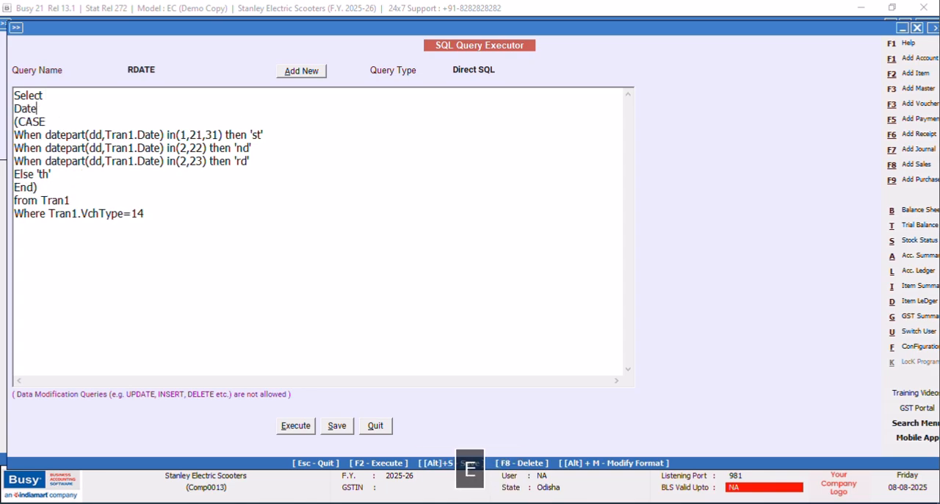
{"action": "type", "text": "part("}
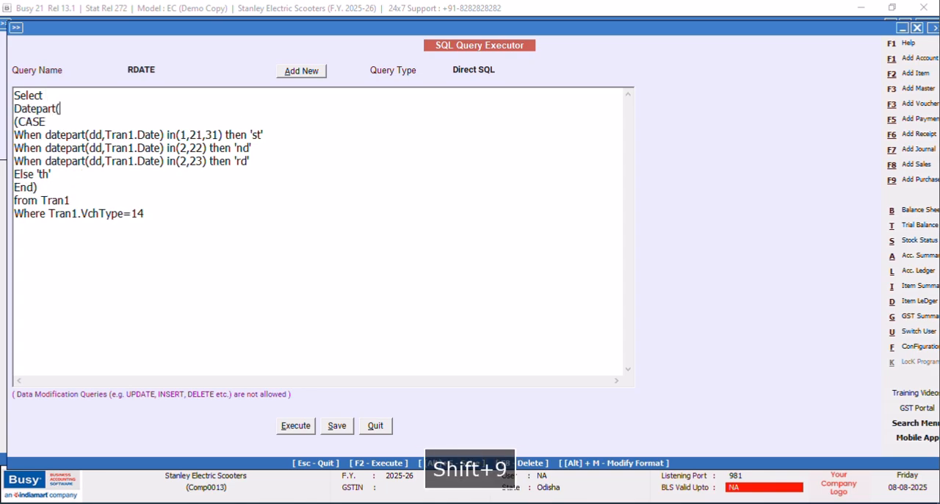
{"action": "type", "text": "dd,"}
{"action": "key", "text": "Caps_Lock"}
{"action": "type", "text": "Tran1."}
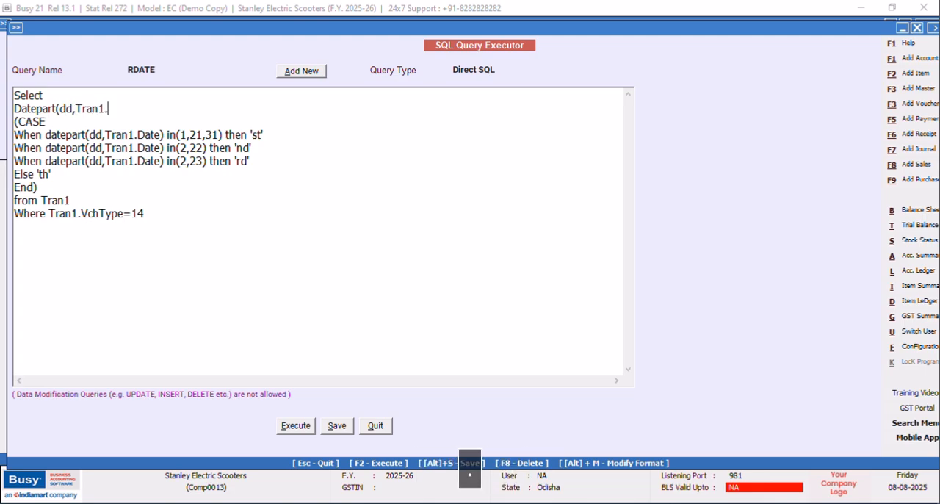
{"action": "type", "text": "date),"}
Execute the query with both the day number and suffix columns, check the returned row and close the result.
{"action": "left_click", "coordinate": [297, 432]}
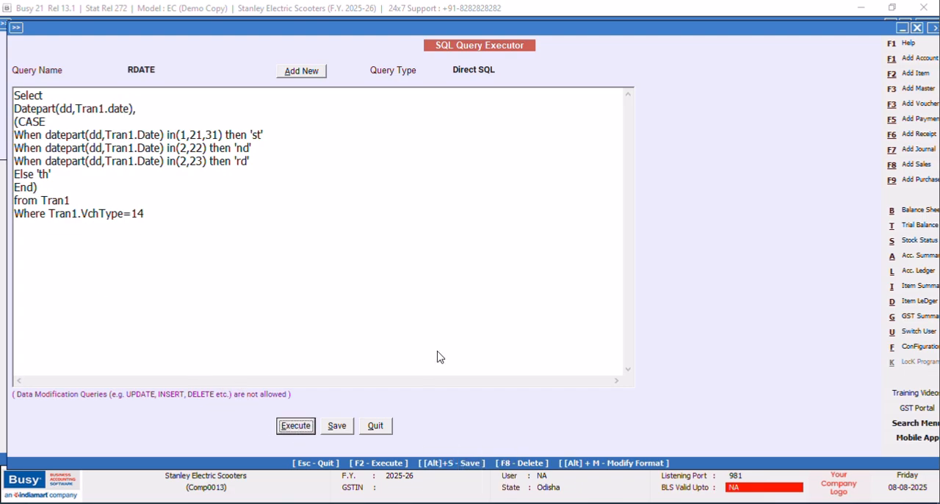
{"action": "left_click", "coordinate": [556, 285]}
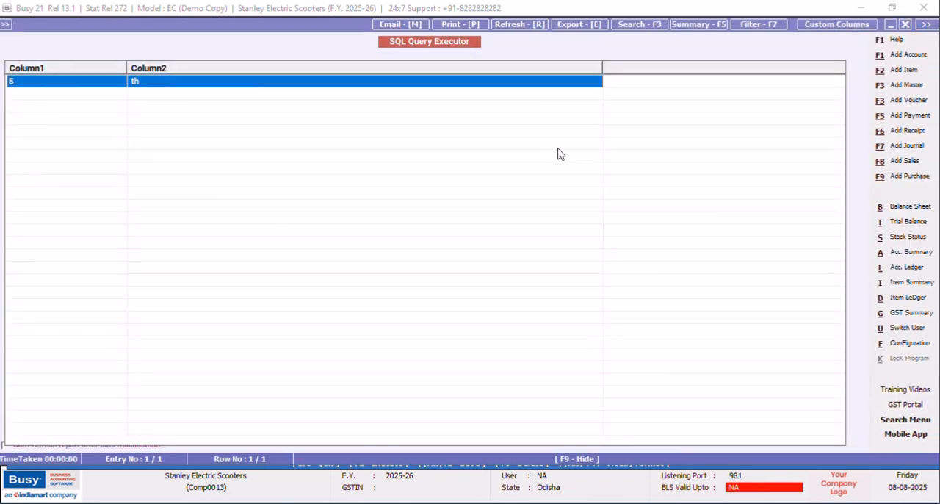
{"action": "key", "text": "Escape"}
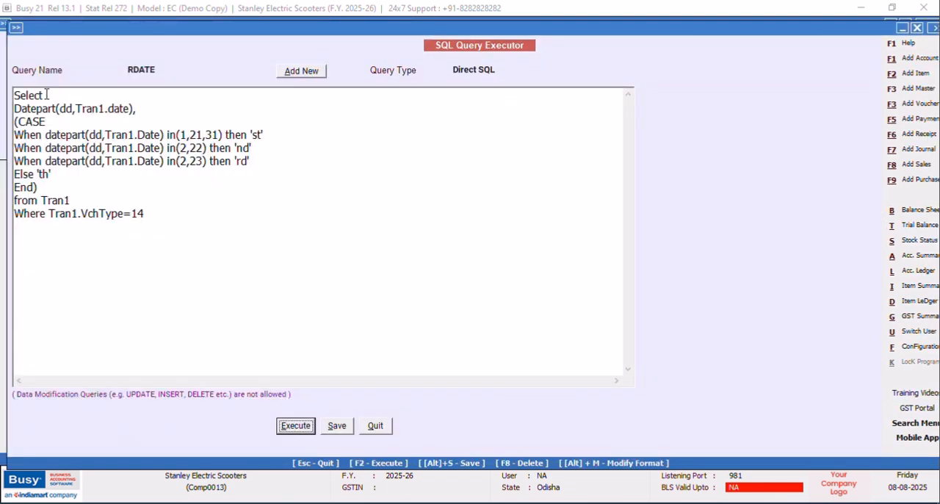
Wrap the day number and the CASE expression in Concat( ), with its opening and closing parts on their own lines.
{"action": "key", "text": "Return"}
{"action": "key", "text": "Caps_Lock"}
{"action": "type", "text": "C"}
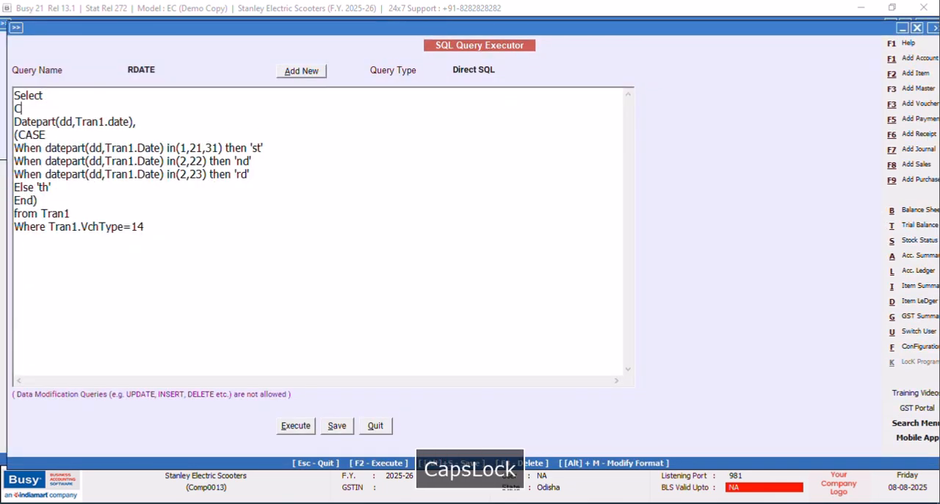
{"action": "type", "text": "oncat("}
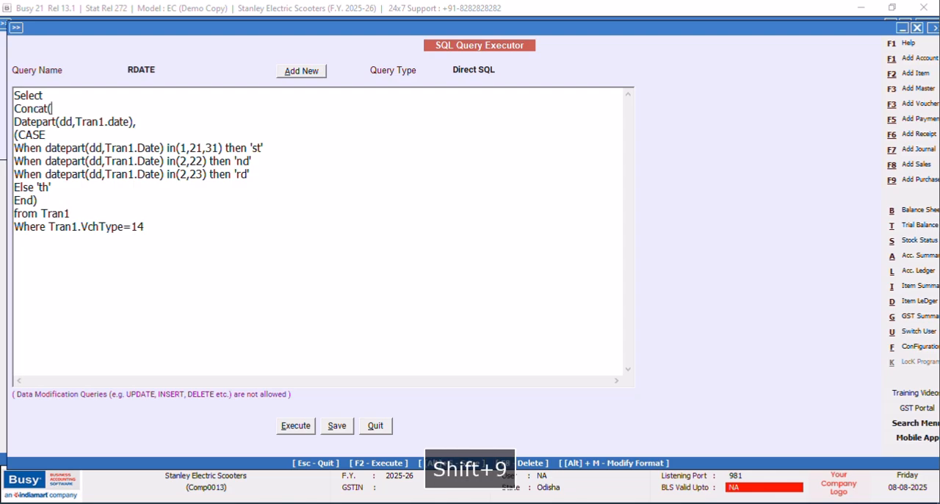
{"action": "left_click", "coordinate": [49, 201]}
{"action": "key", "text": "Return"}
{"action": "type", "text": ")"}
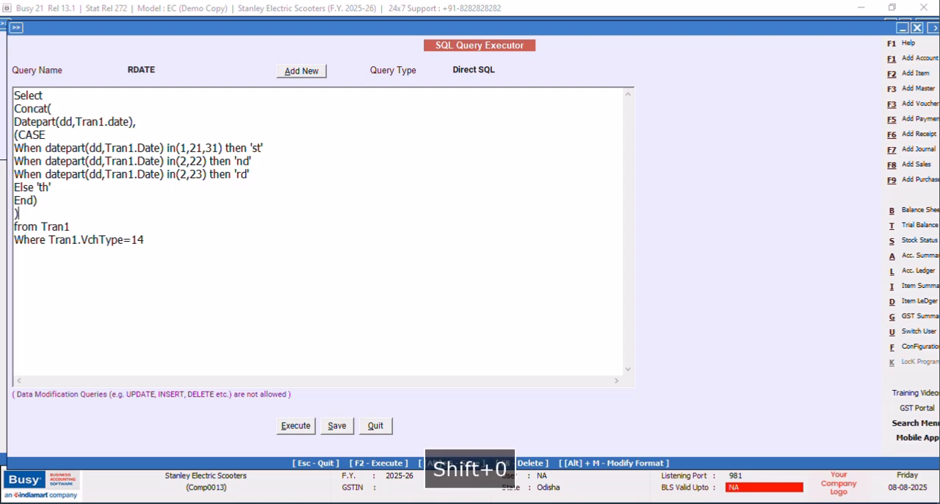
Execute the Concat query, check the combined day and suffix, and close the result.
{"action": "left_click", "coordinate": [280, 428]}
{"action": "left_click", "coordinate": [545, 287]}
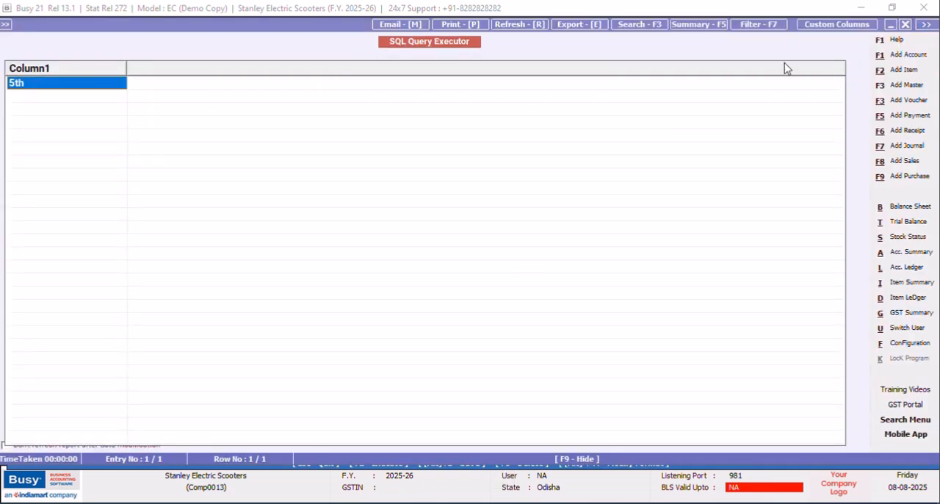
{"action": "left_click", "coordinate": [908, 25]}
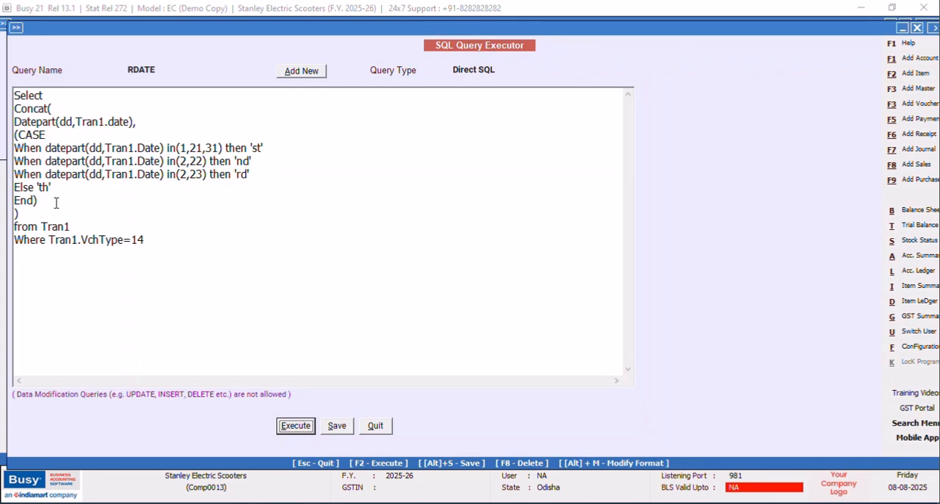
Add a comma after the Concat expression and enter When Datepart(Month,Tran1.Date) on a new line below it.
{"action": "left_click", "coordinate": [31, 214]}
{"action": "type", "text": ","}
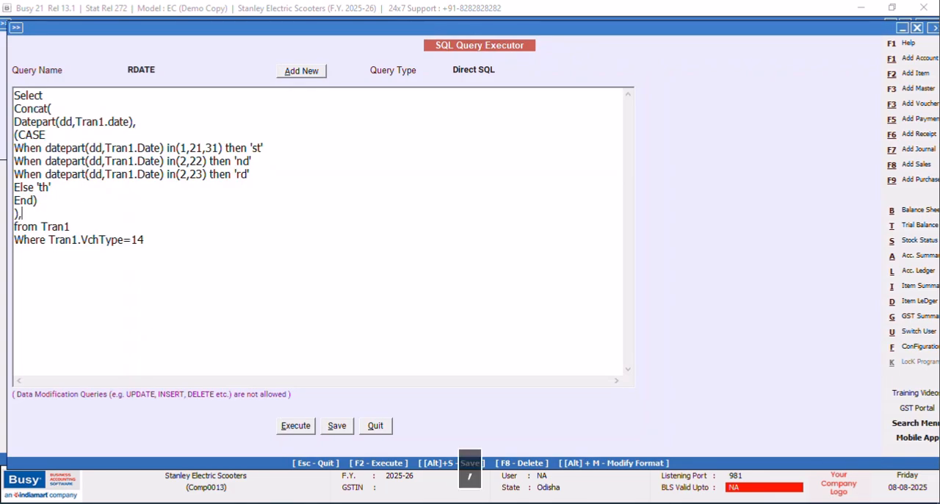
{"action": "key", "text": "Return"}
{"action": "type", "text": "When "}
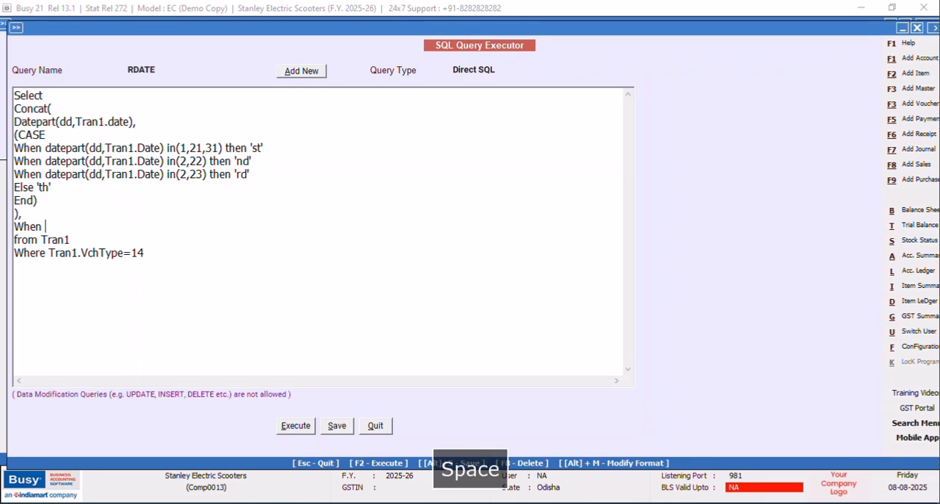
{"action": "type", "text": "Datepart(Mo"}
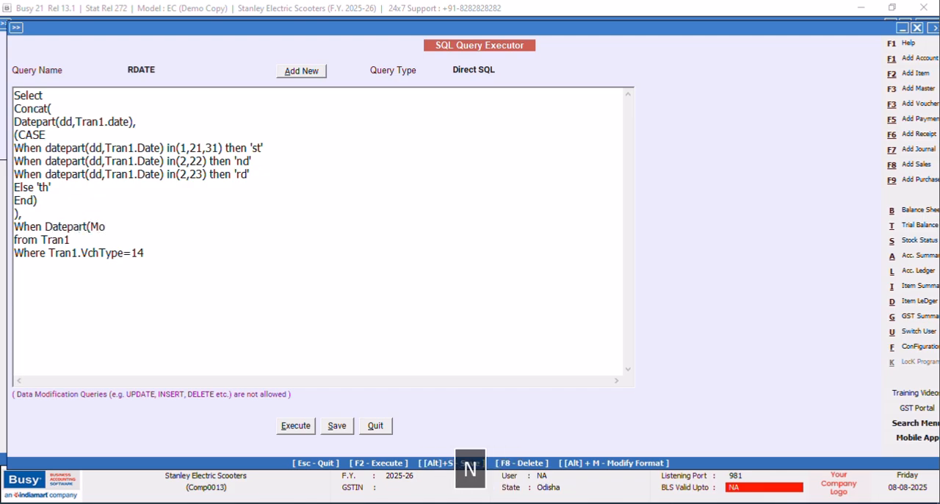
{"action": "type", "text": "nth,Tr"}
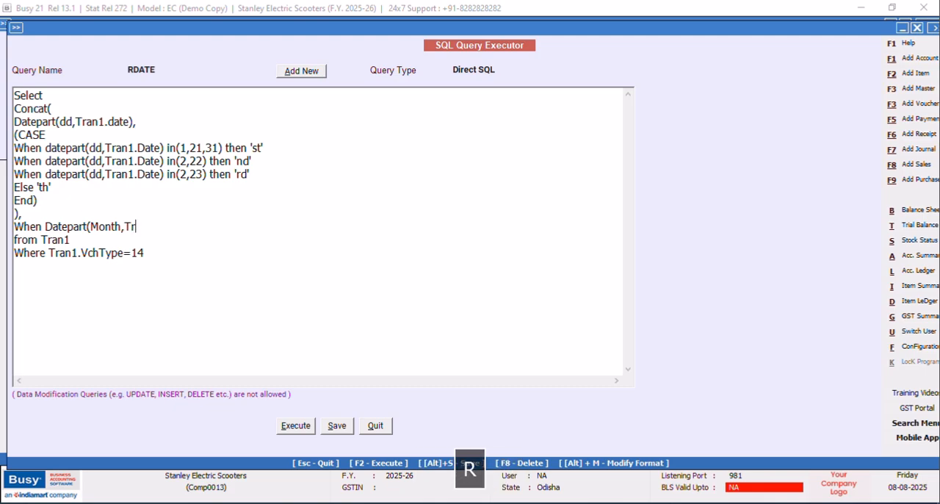
{"action": "type", "text": "an1 date"}
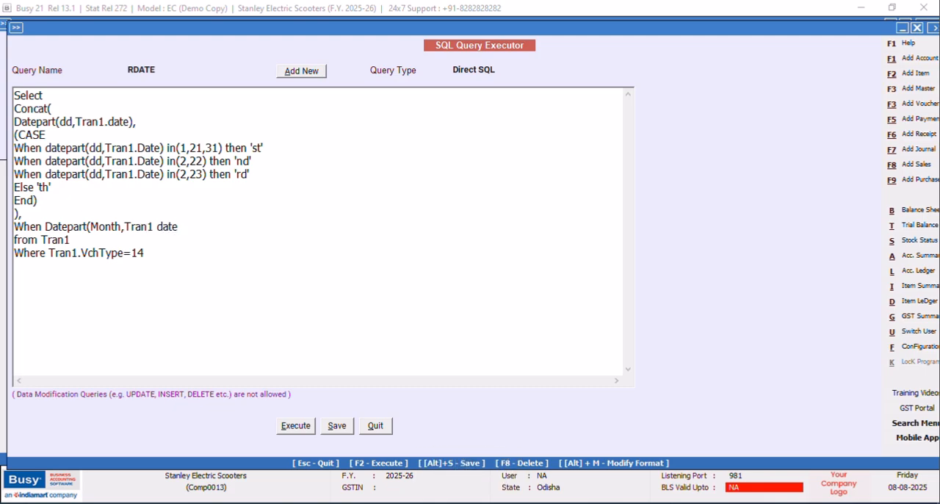
{"action": "key", "text": "BackSpace"}
{"action": "key", "text": "BackSpace"}
{"action": "key", "text": "BackSpace"}
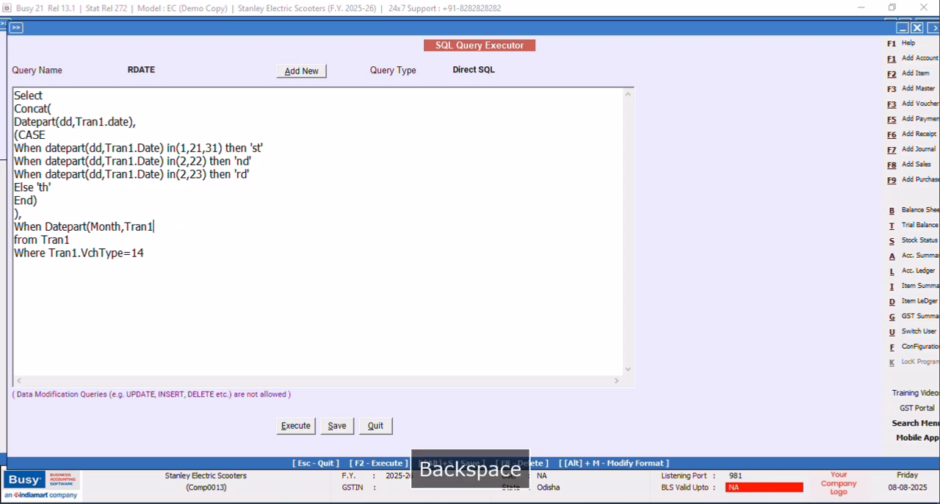
{"action": "type", "text": "."}
{"action": "key", "text": "Caps_Lock"}
{"action": "type", "text": "ate"}
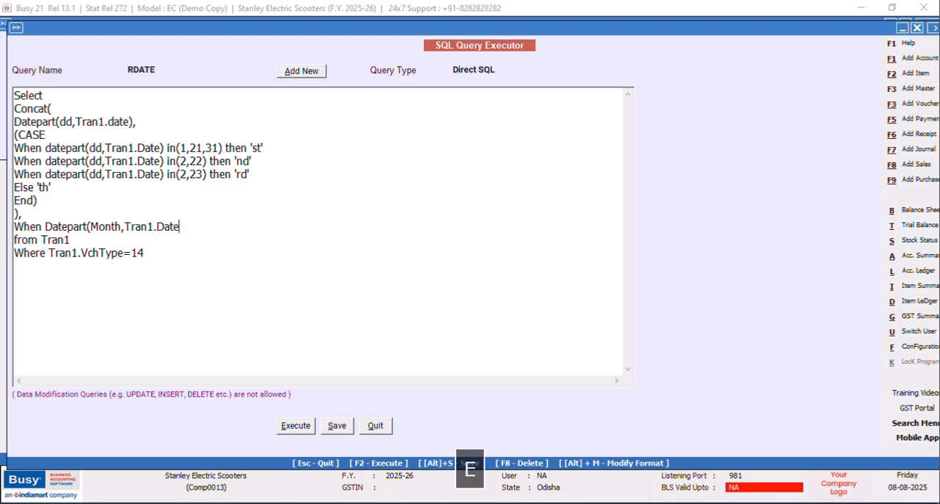
{"action": "type", "text": ")"}
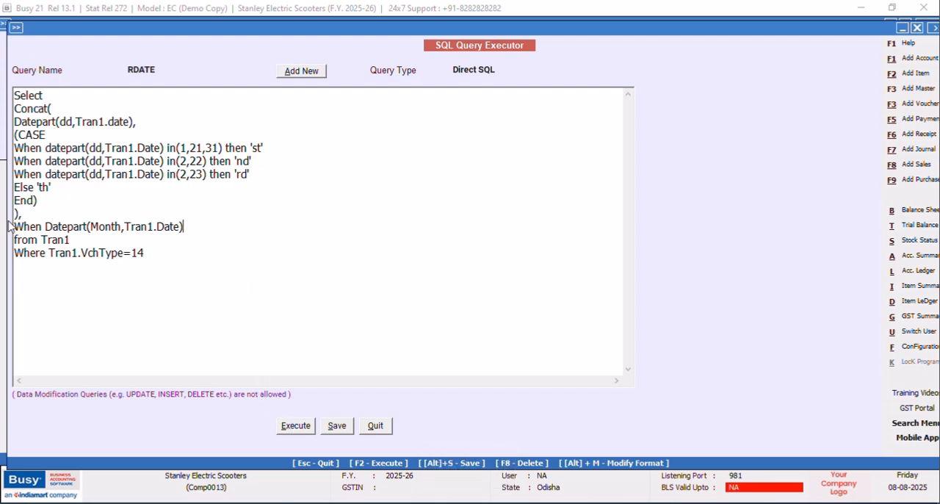
Remove the word When before Datepart(Month,Tran1.Date), execute the query to check the month column, and close the result.
{"action": "left_click_drag", "start_coordinate": [43, 226], "coordinate": [7, 226]}
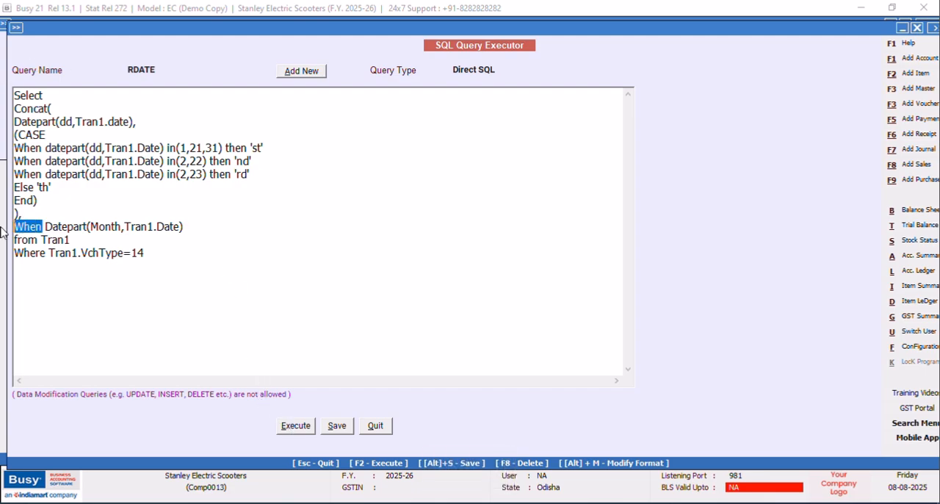
{"action": "key", "text": "Delete"}
{"action": "left_click", "coordinate": [290, 427]}
{"action": "left_click", "coordinate": [557, 283]}
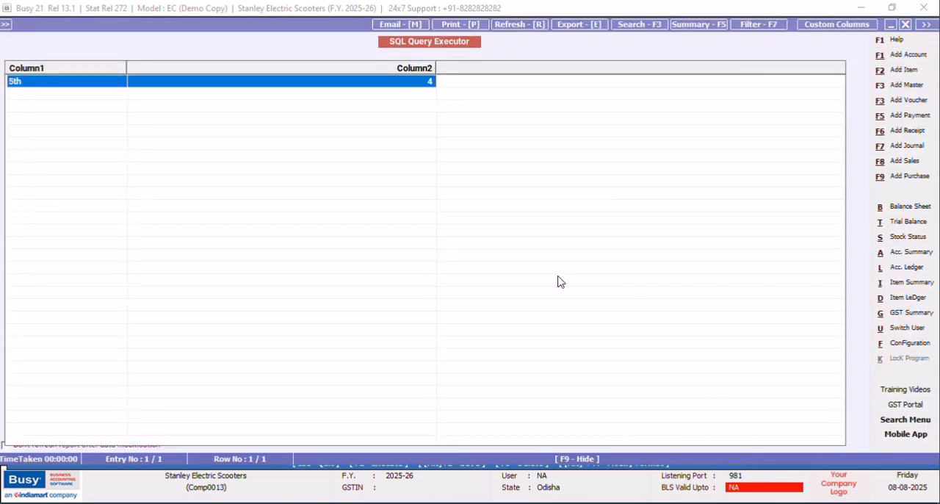
{"action": "left_click_drag", "start_coordinate": [436, 69], "coordinate": [324, 68]}
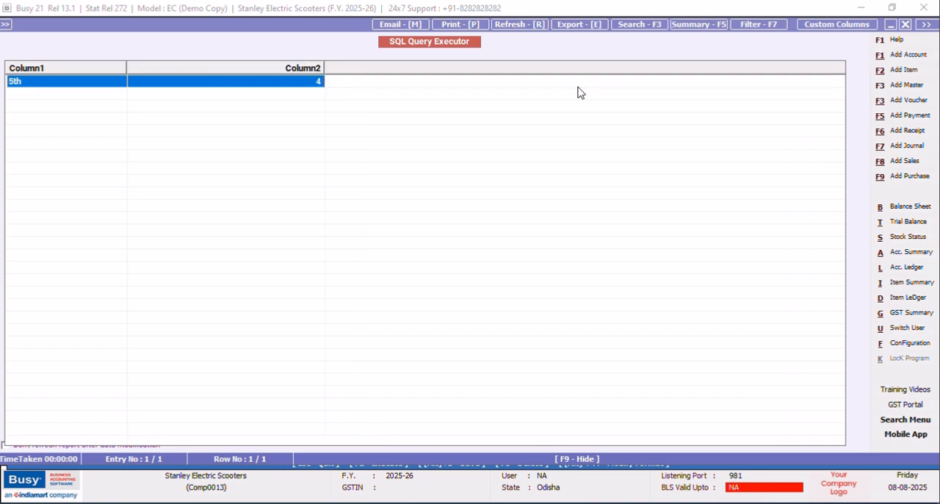
{"action": "left_click", "coordinate": [905, 25]}
Change the month function from Datepart to DateName so it reads DateName(Month,Tran1.Date).
{"action": "left_click", "coordinate": [59, 227]}
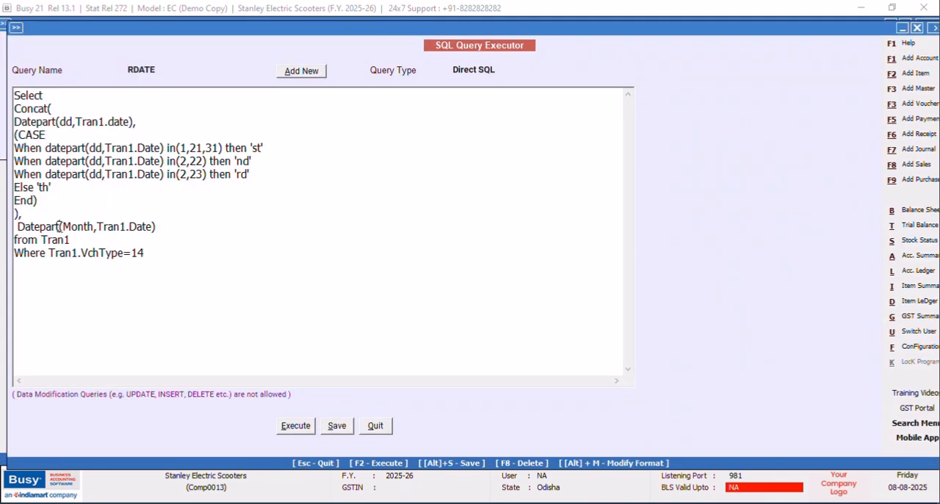
{"action": "key", "text": "BackSpace"}
{"action": "key", "text": "BackSpace"}
{"action": "key", "text": "BackSpace"}
{"action": "key", "text": "BackSpace"}
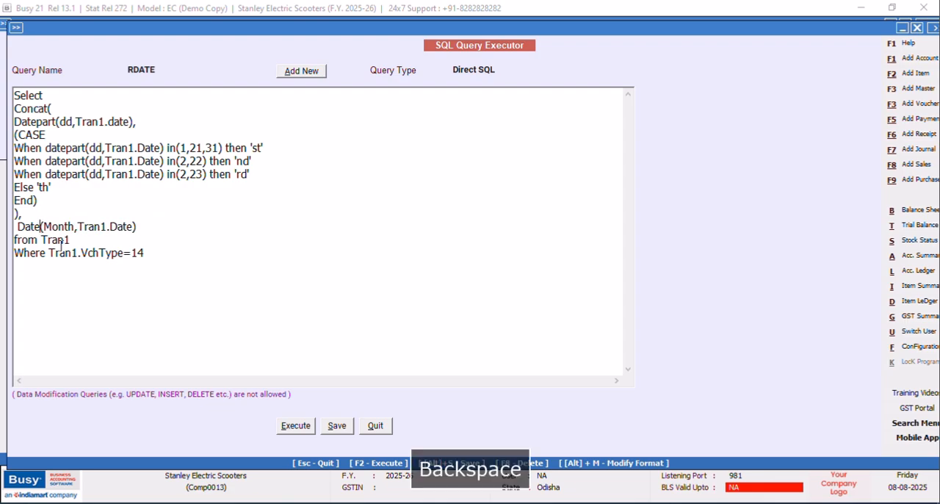
{"action": "key", "text": "Caps_Lock"}
{"action": "type", "text": "Name"}
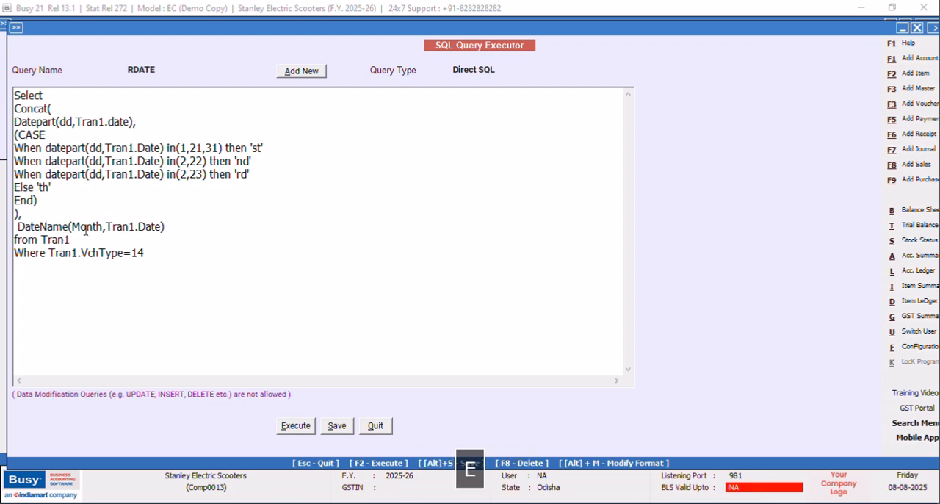
Execute the query with the DateName column, acknowledge the save and close the result.
{"action": "left_click", "coordinate": [296, 427]}
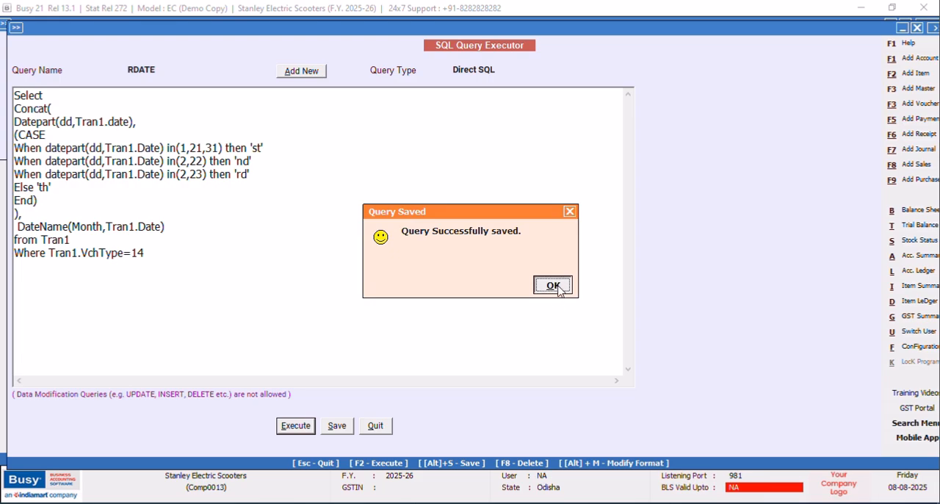
{"action": "left_click", "coordinate": [553, 286]}
{"action": "left_click", "coordinate": [907, 25]}
Wrap the month name in UPPER to form UPPER(DateName(Month,Tran1.Date)).
{"action": "left_click", "coordinate": [18, 226]}
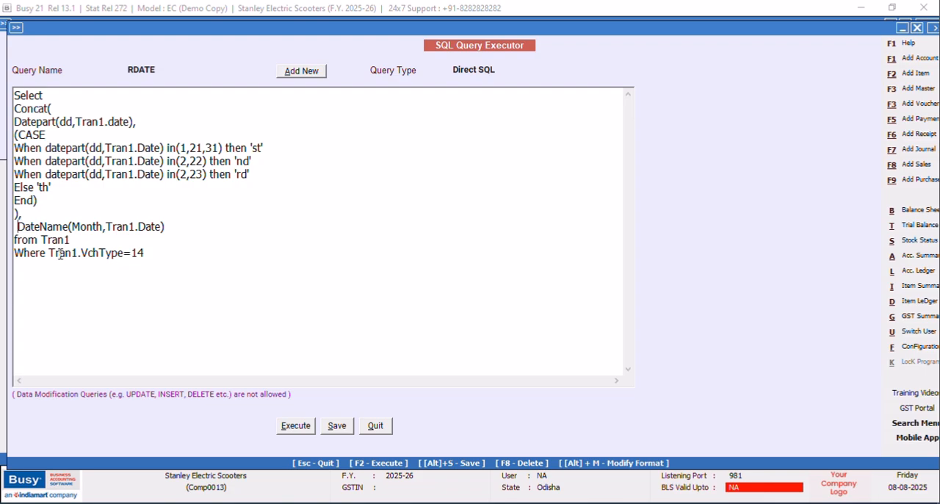
{"action": "type", "text": "UPPER"}
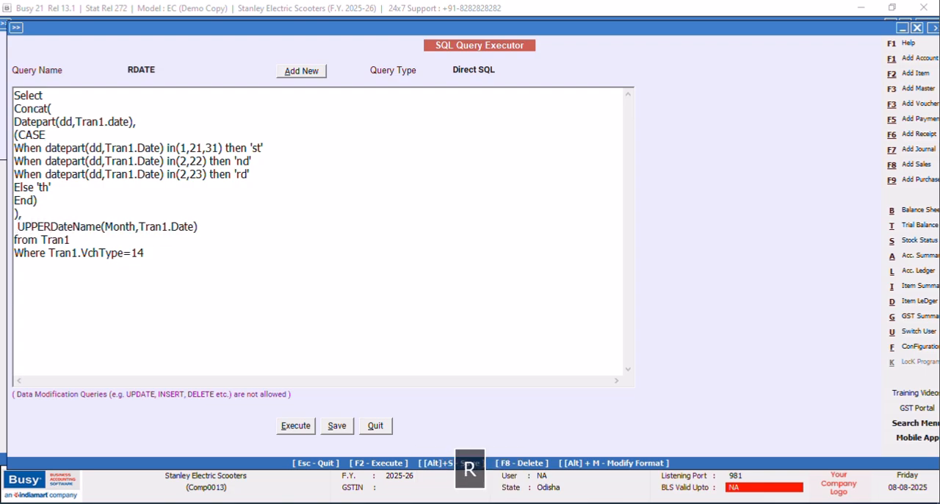
{"action": "type", "text": "("}
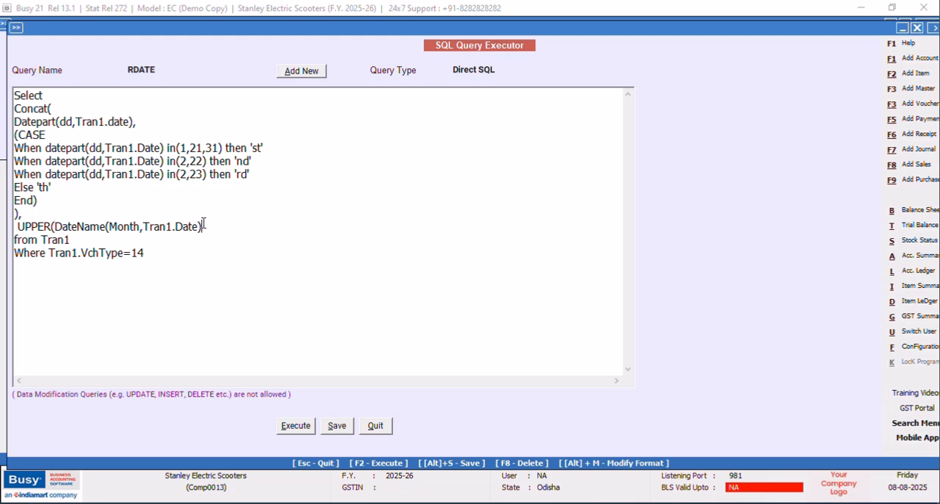
{"action": "type", "text": ")"}
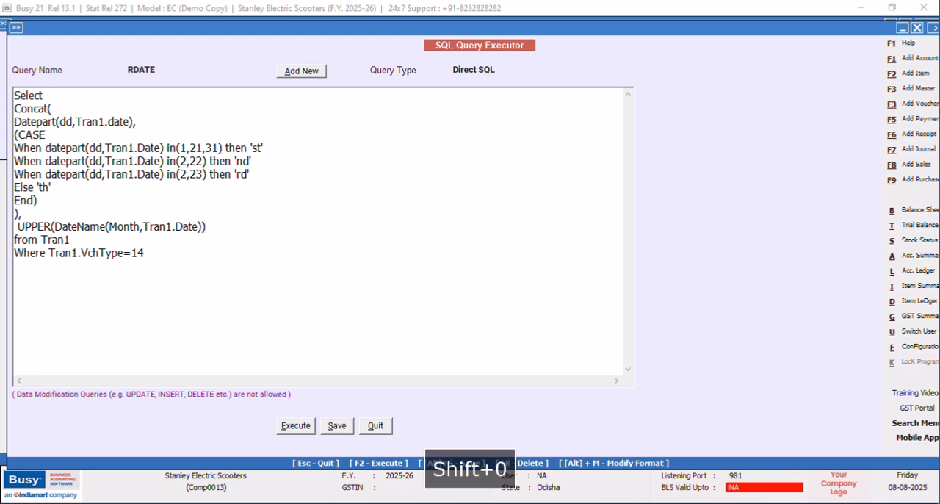
Save and execute the query with the uppercase month name, check the month column and close the result.
{"action": "key", "text": "alt+s"}
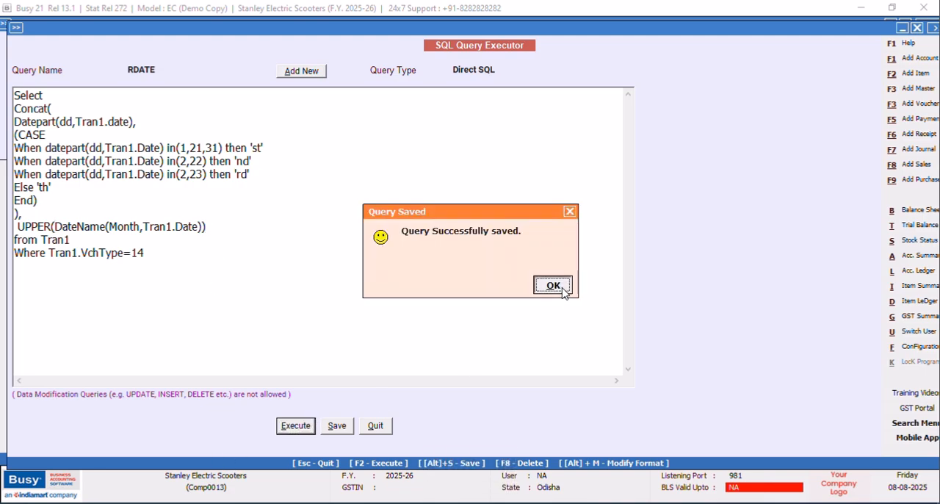
{"action": "left_click", "coordinate": [552, 285]}
{"action": "key", "text": "F2"}
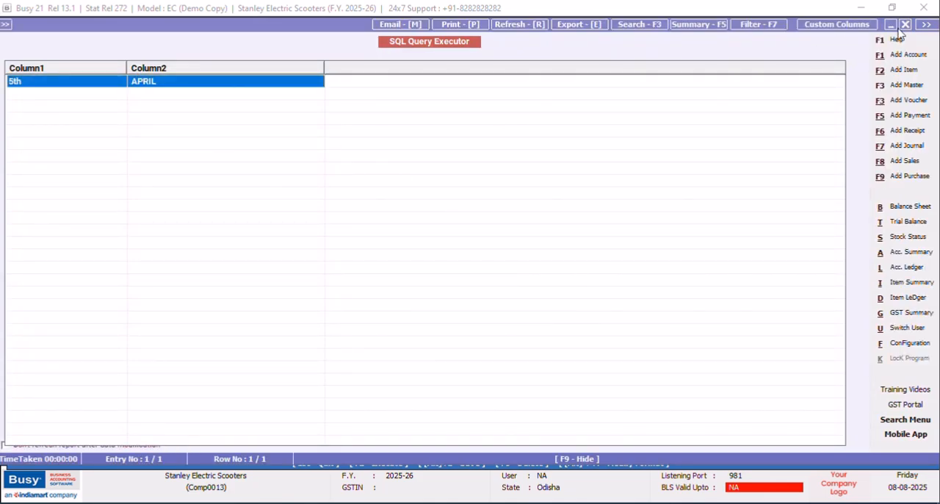
{"action": "left_click", "coordinate": [906, 24]}
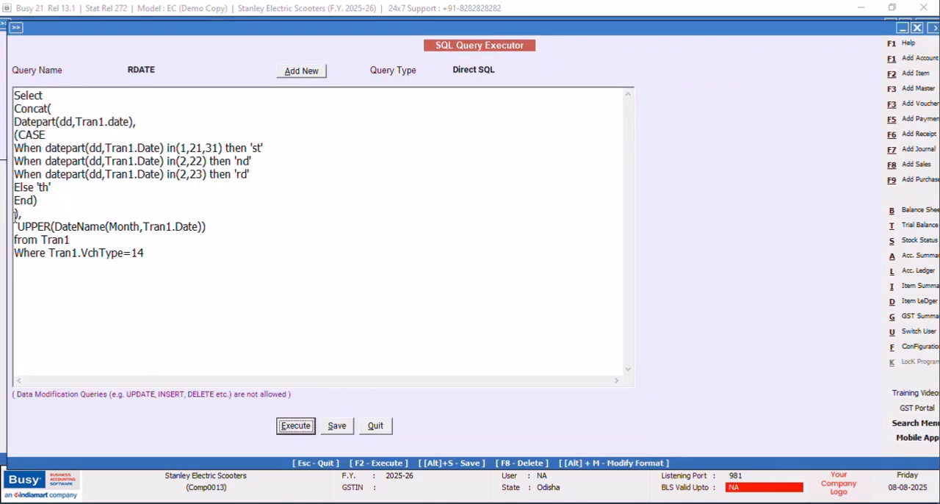
Enclose the UPPER month expression in Left( ), adding the closing parenthesis at the end of the line.
{"action": "left_click", "coordinate": [18, 225]}
{"action": "key", "text": "Caps_Lock"}
{"action": "type", "text": "E"}
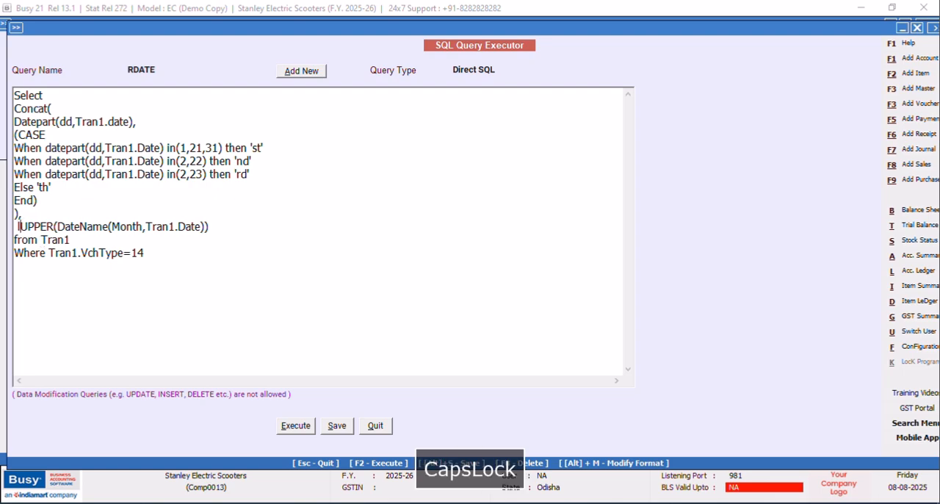
{"action": "key", "text": "BackSpace"}
{"action": "type", "text": "L"}
{"action": "key", "text": "Caps_Lock"}
{"action": "type", "text": "eft("}
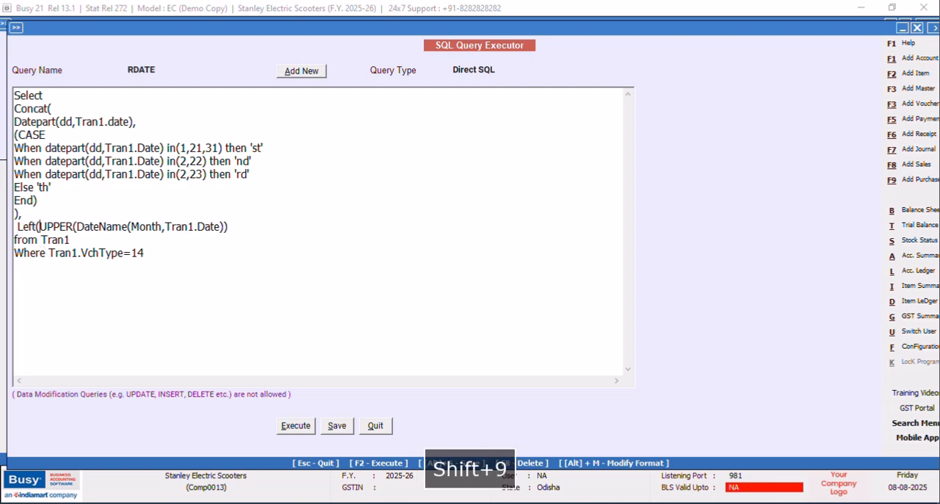
{"action": "left_click", "coordinate": [239, 226]}
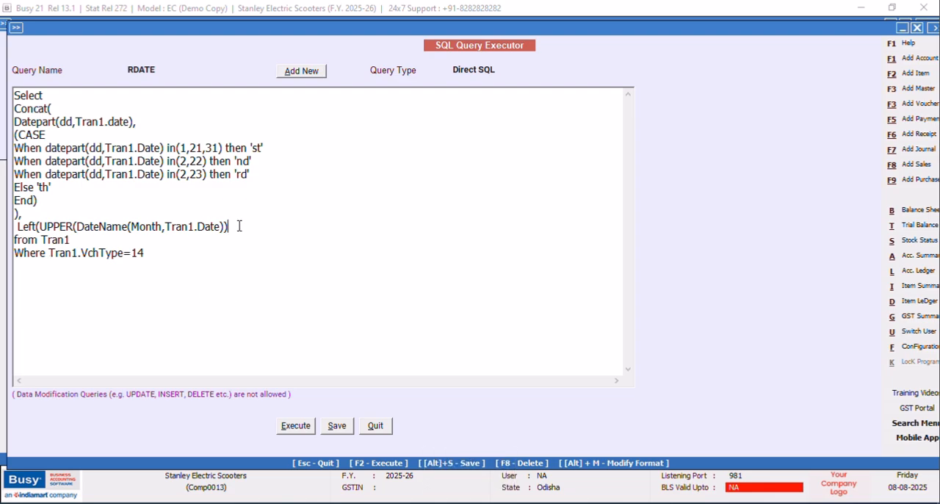
{"action": "type", "text": ")"}
Try executing the query with Left and add the length argument ,3 before its closing parenthesis.
{"action": "left_click", "coordinate": [296, 426]}
{"action": "left_click", "coordinate": [552, 285]}
{"action": "left_click", "coordinate": [228, 227]}
{"action": "type", "text": ",3"}
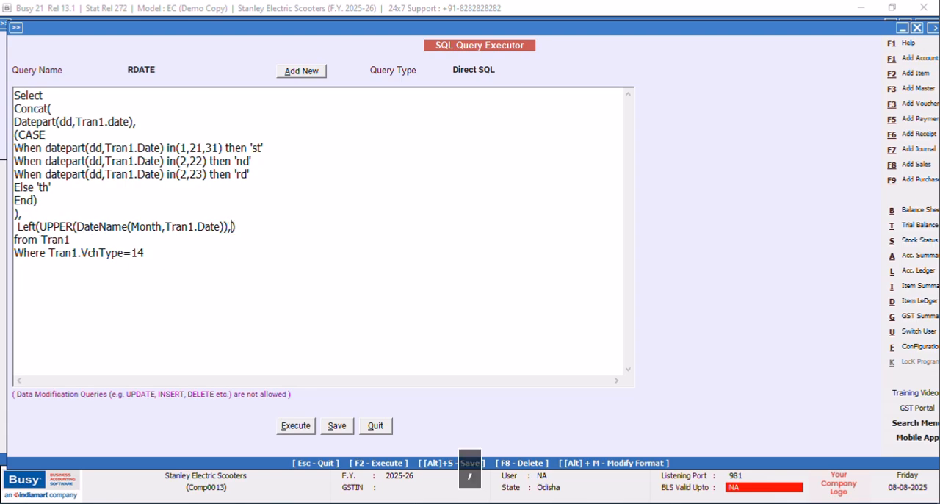
Execute the query with Left(UPPER(DateName(Month,Tran1.Date)),3), check the shortened month and close the result.
{"action": "left_click", "coordinate": [290, 428]}
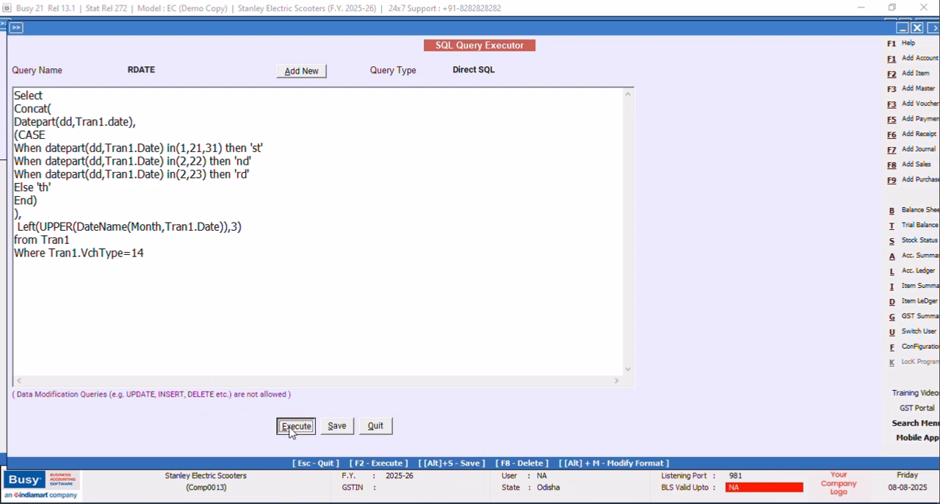
{"action": "left_click", "coordinate": [553, 286]}
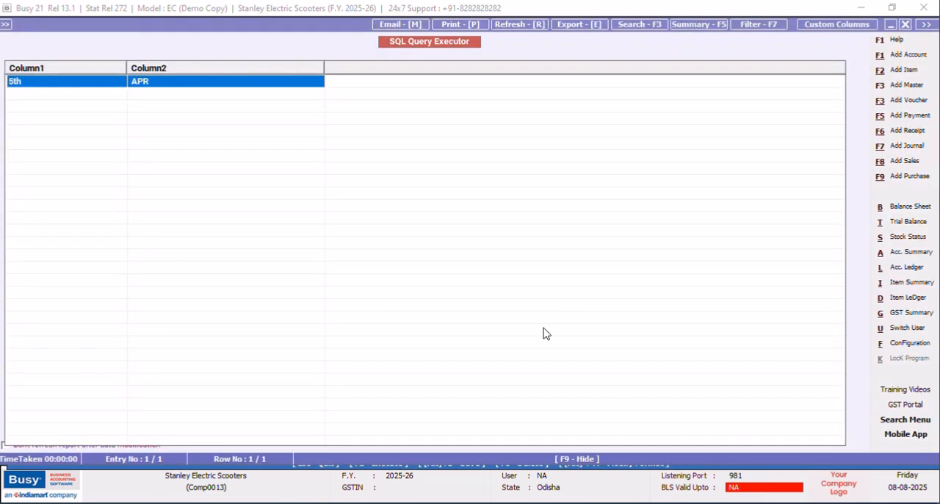
{"action": "left_click", "coordinate": [906, 24]}
Save the RDATE query and place the text cursor at the end of the Left expression line.
{"action": "left_click", "coordinate": [338, 426]}
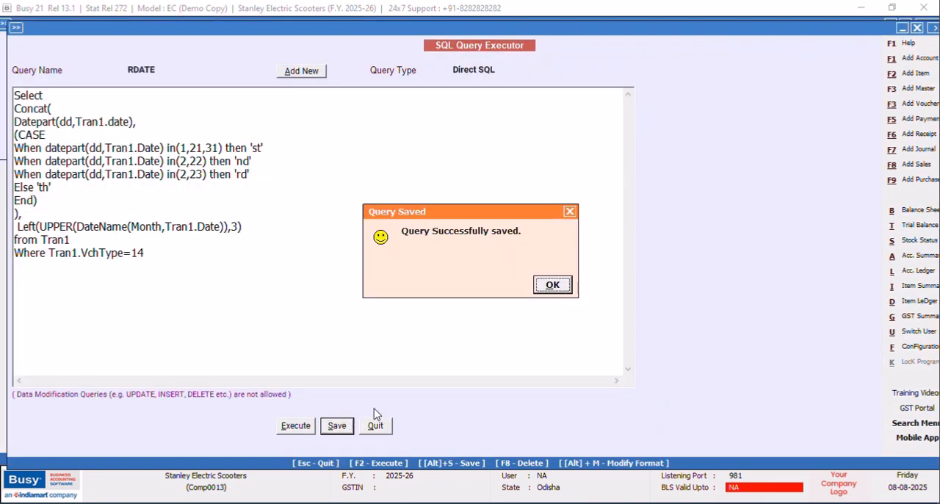
{"action": "left_click", "coordinate": [552, 285]}
{"action": "left_click", "coordinate": [242, 229]}
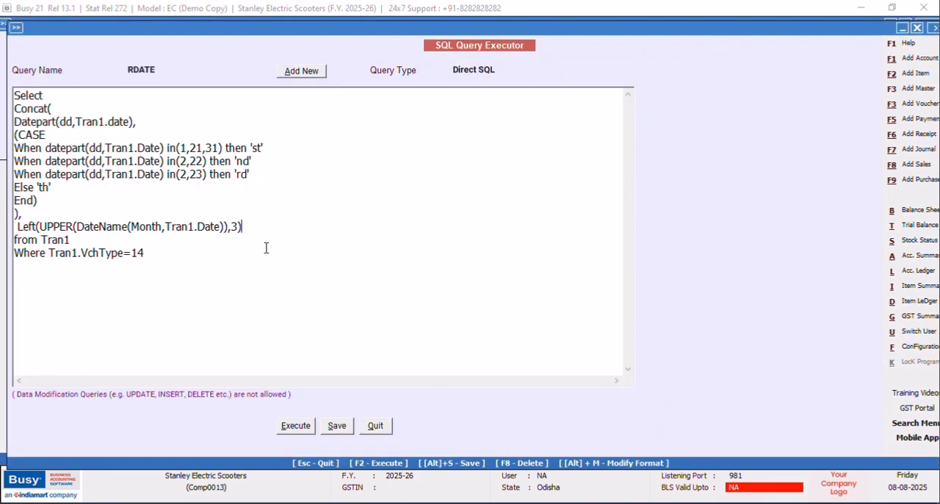
Add a comma after the Left month expression and enter Datepart(Year,Tran1.Date) on a new line below it.
{"action": "type", "text": ","}
{"action": "key", "text": "Return"}
{"action": "key", "text": "Caps_Lock"}
{"action": "type", "text": "Datepart"}
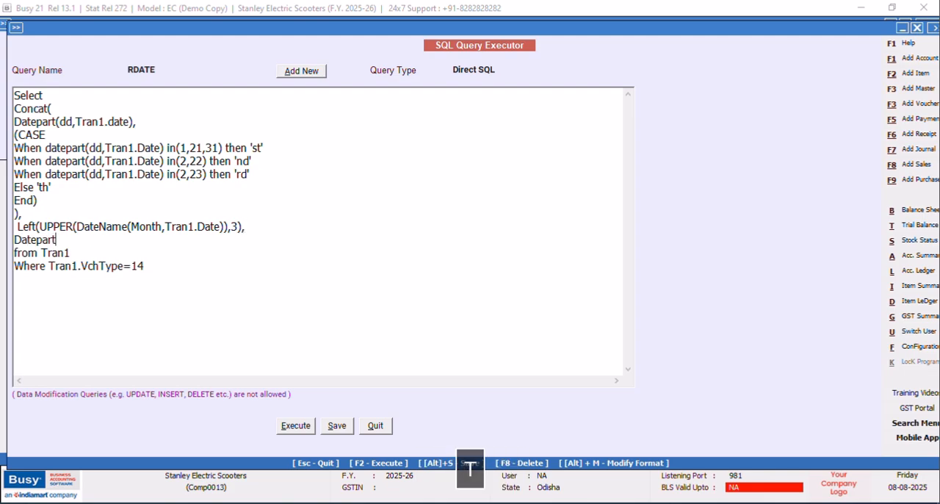
{"action": "type", "text": "("}
{"action": "key", "text": "Caps_Lock"}
{"action": "type", "text": "Y"}
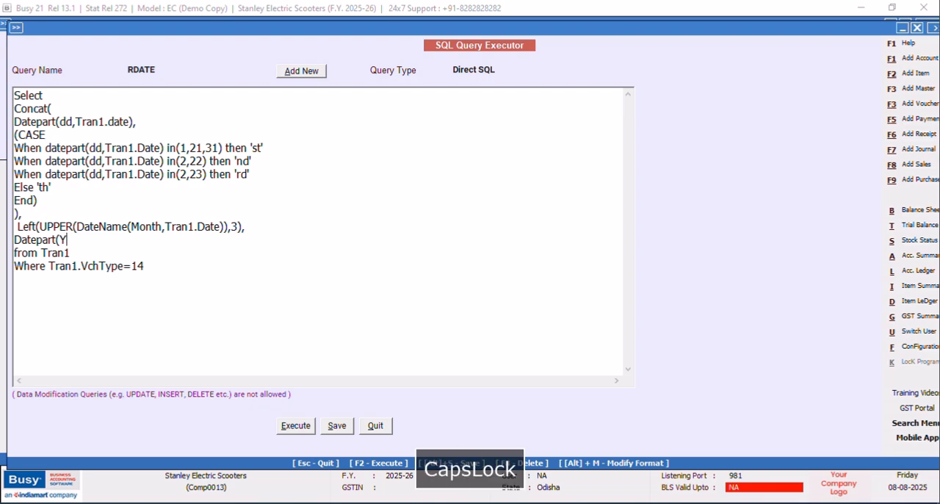
{"action": "type", "text": "ear,"}
{"action": "key", "text": "Caps_Lock"}
{"action": "type", "text": "Tran1"}
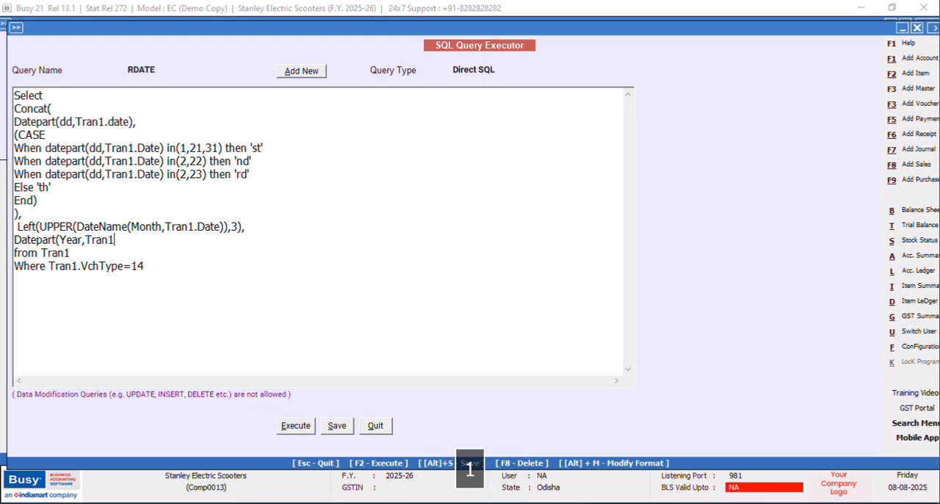
{"action": "key", "text": "Caps_Lock"}
{"action": "type", "text": ".Date)"}
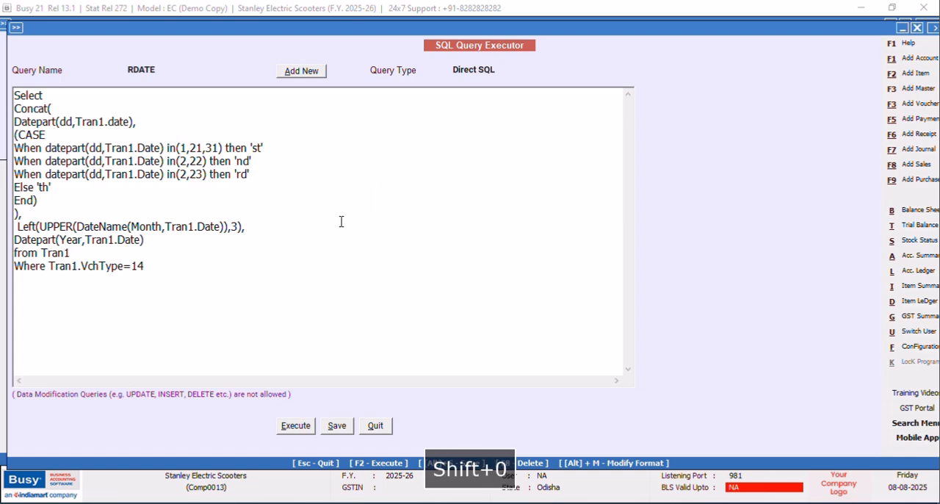
Execute the query with the year expression, check the separate date columns and close the result.
{"action": "left_click", "coordinate": [298, 428]}
{"action": "left_click", "coordinate": [552, 286]}
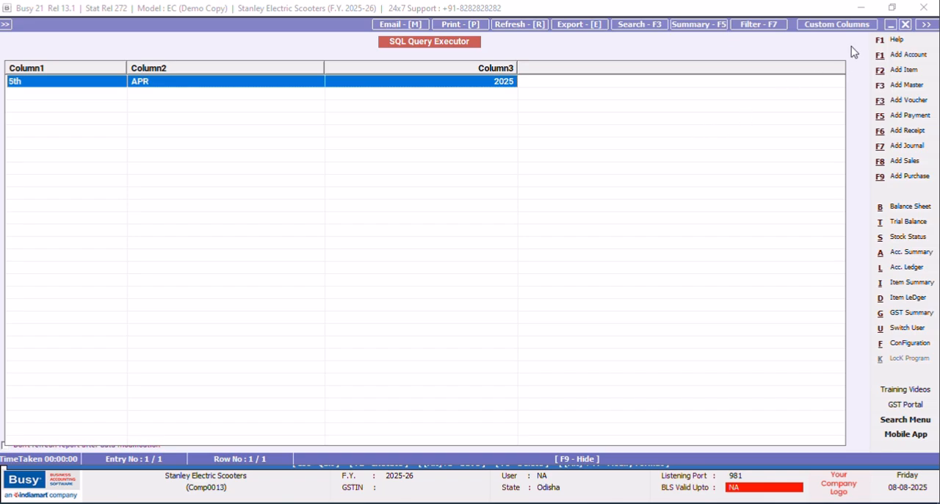
{"action": "left_click", "coordinate": [905, 27]}
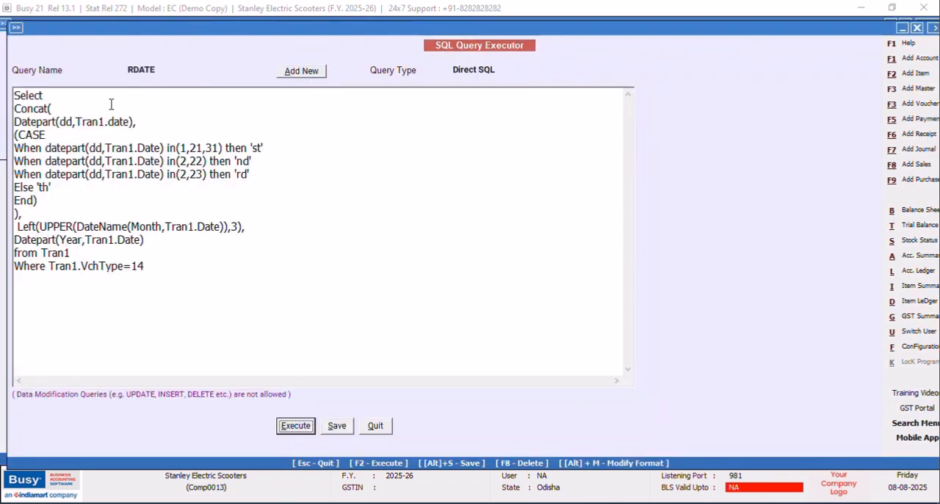
Insert a new line after Select containing CONCAT_WS('-', to join the date parts with hyphens.
{"action": "left_click", "coordinate": [58, 94]}
{"action": "key", "text": "Return"}
{"action": "key", "text": "Caps_Lock"}
{"action": "type", "text": "CONCAT_WS("}
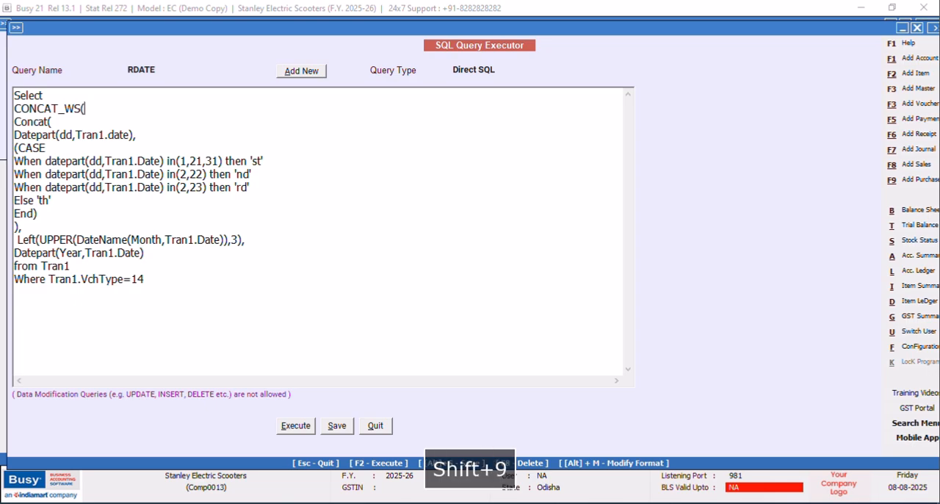
{"action": "type", "text": "'-',"}
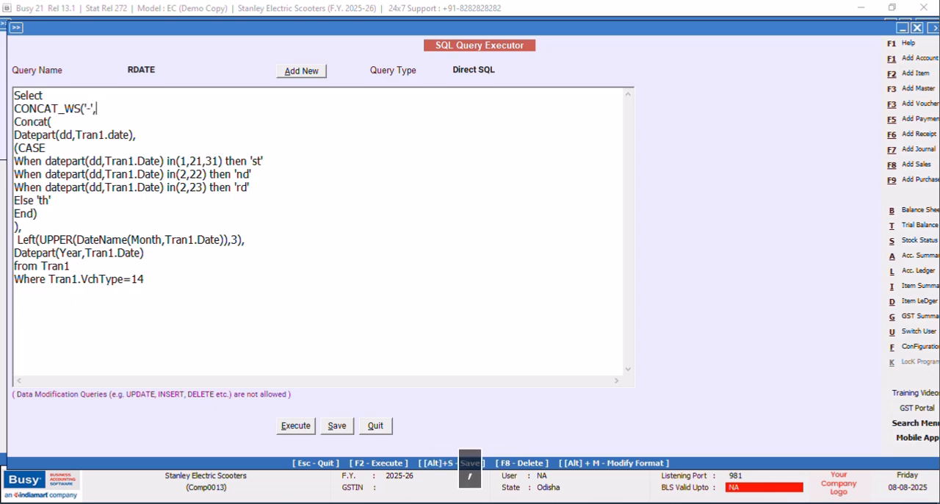
Close the CONCAT_WS function with a closing parenthesis on its own line below the Datepart(Year,Tran1.Date) expression.
{"action": "left_click", "coordinate": [167, 265]}
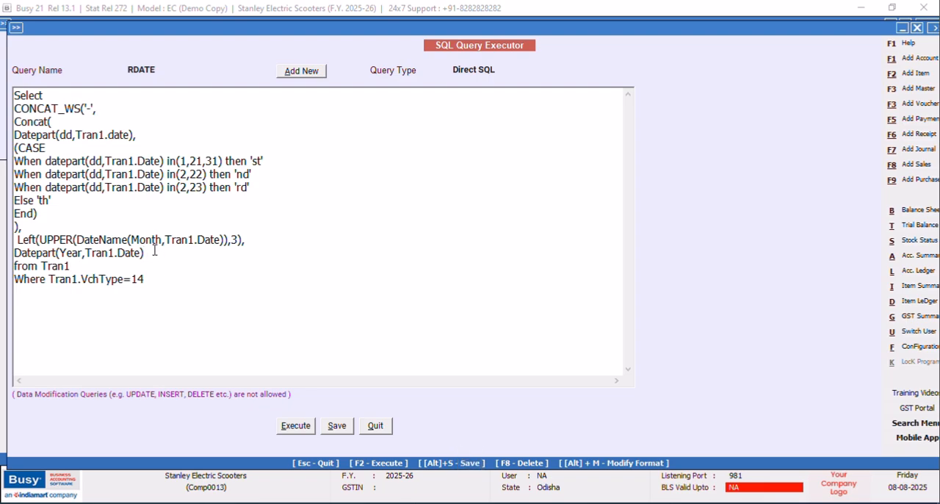
{"action": "key", "text": "Return"}
{"action": "type", "text": ")"}
Execute the query with CONCAT_WS to check the joined date, close the result and save the RDATE query.
{"action": "left_click", "coordinate": [297, 427]}
{"action": "left_click", "coordinate": [551, 286]}
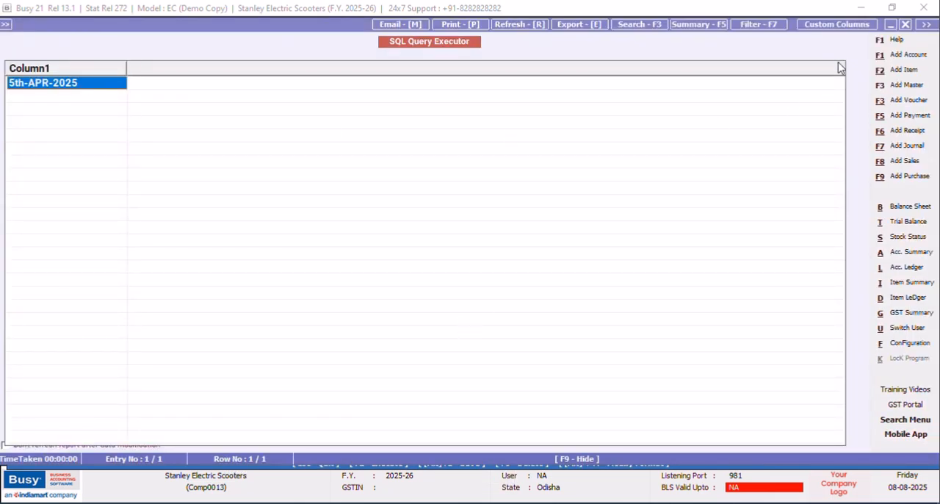
{"action": "left_click", "coordinate": [905, 28]}
{"action": "left_click", "coordinate": [338, 426]}
{"action": "left_click", "coordinate": [552, 286]}
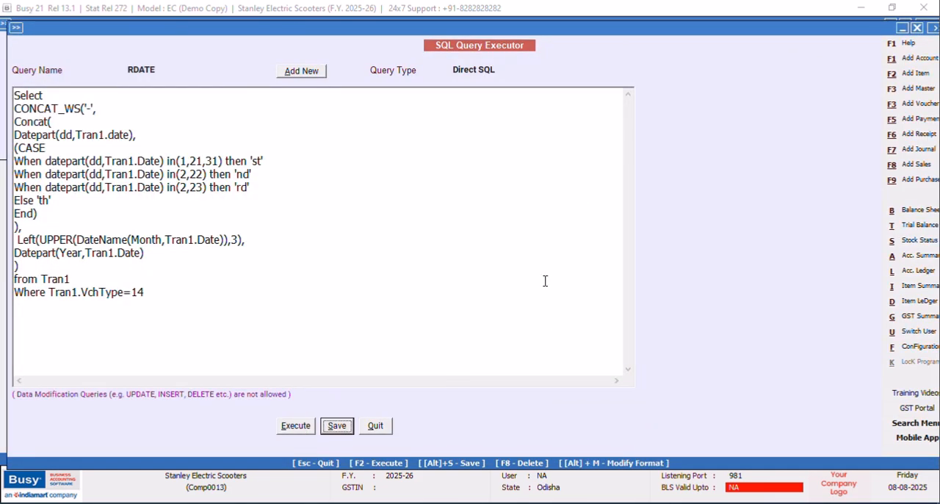
Move the Tran1.VchType=14 condition onto its own line below Where.
{"action": "left_click", "coordinate": [77, 280]}
{"action": "key", "text": "Return"}
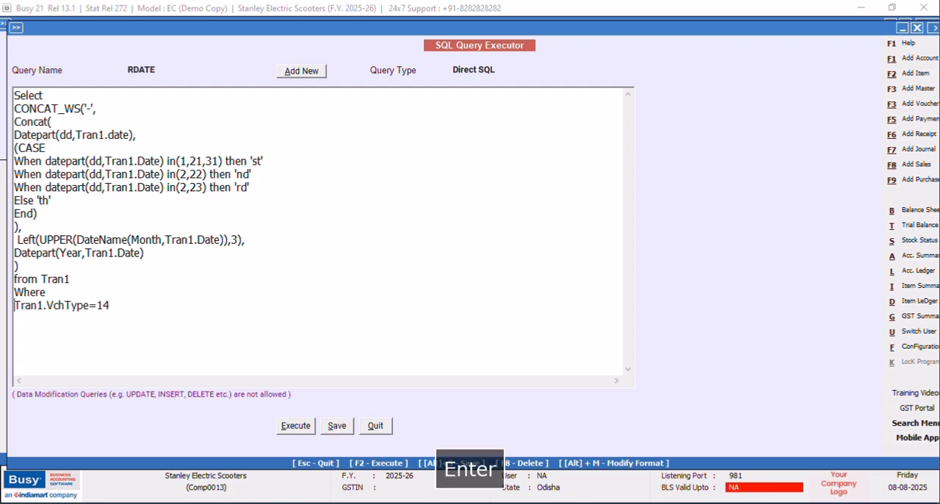
{"action": "type", "text": "AND "}
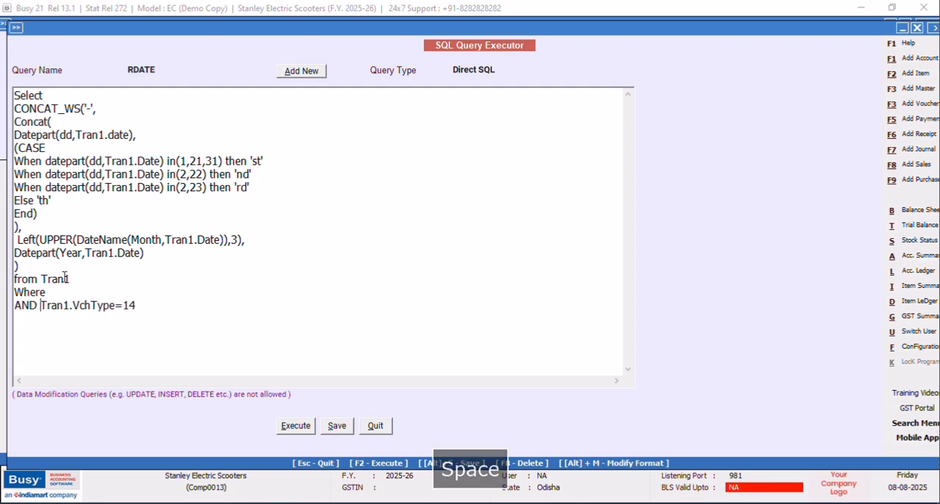
{"action": "type", "text": "t"}
{"action": "key", "text": "Caps_Lock"}
{"action": "key", "text": "BackSpace"}
{"action": "type", "text": "T"}
{"action": "key", "text": "Caps_Lock"}
{"action": "type", "text": "ran"}
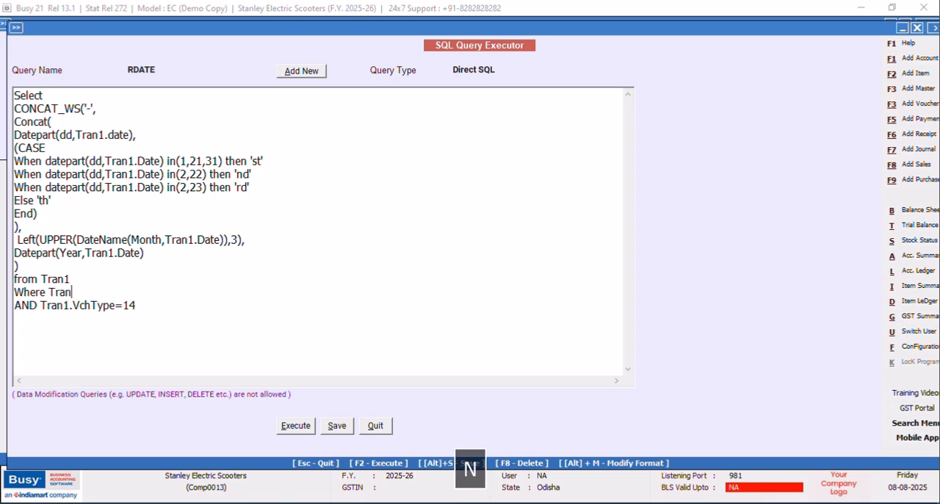
{"action": "type", "text": "1."}
{"action": "key", "text": "Caps_Lock"}
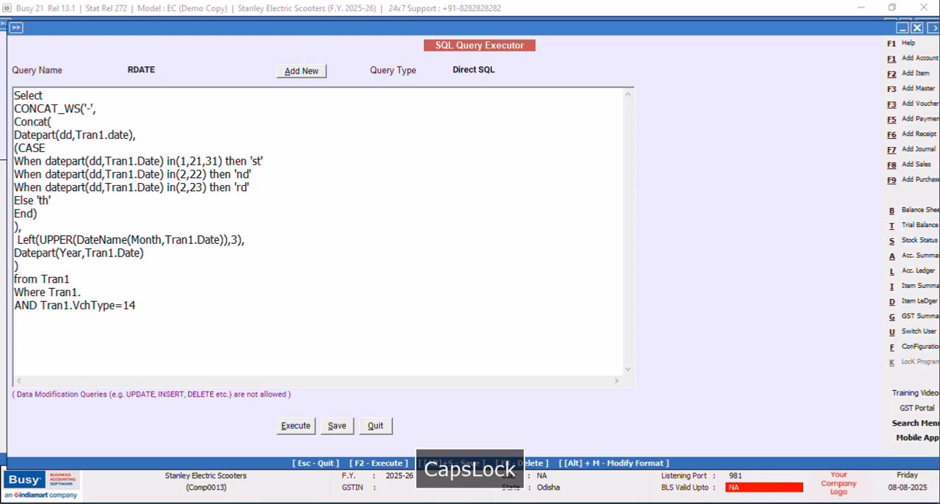
{"action": "key", "text": "BackSpace"}
{"action": "key", "text": "BackSpace"}
{"action": "key", "text": "BackSpace"}
{"action": "key", "text": "BackSpace"}
{"action": "key", "text": "BackSpace"}
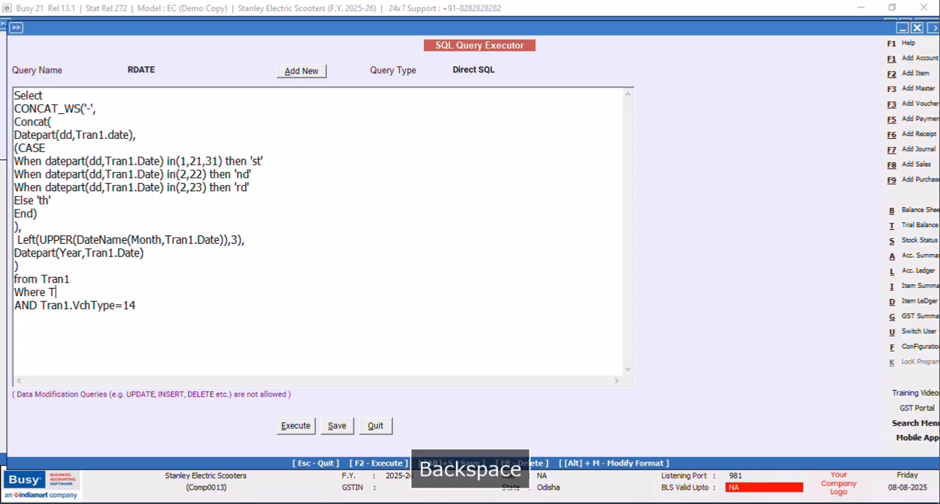
{"action": "key", "text": "BackSpace"}
{"action": "left_click_drag", "start_coordinate": [38, 306], "coordinate": [7, 307]}
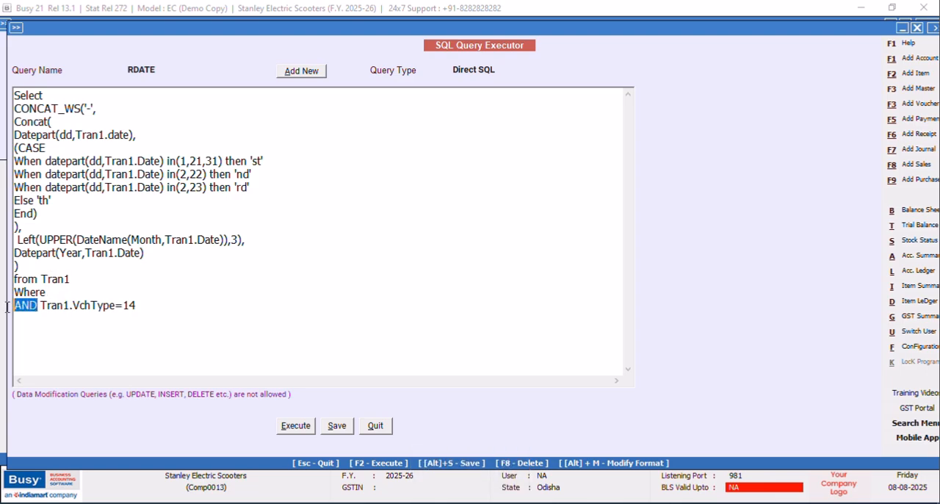
{"action": "key", "text": "Delete"}
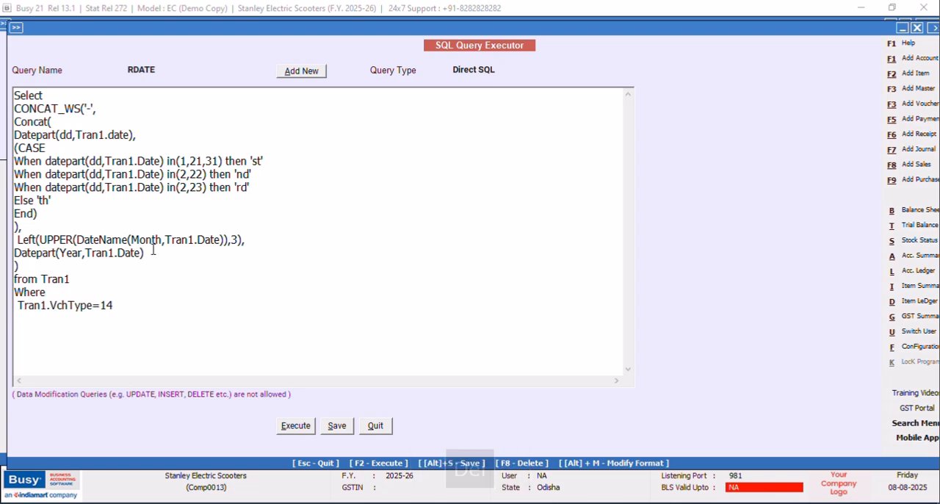
Execute the query with the condition on its own line, check the joined date and close the result.
{"action": "left_click", "coordinate": [305, 430]}
{"action": "left_click", "coordinate": [564, 287]}
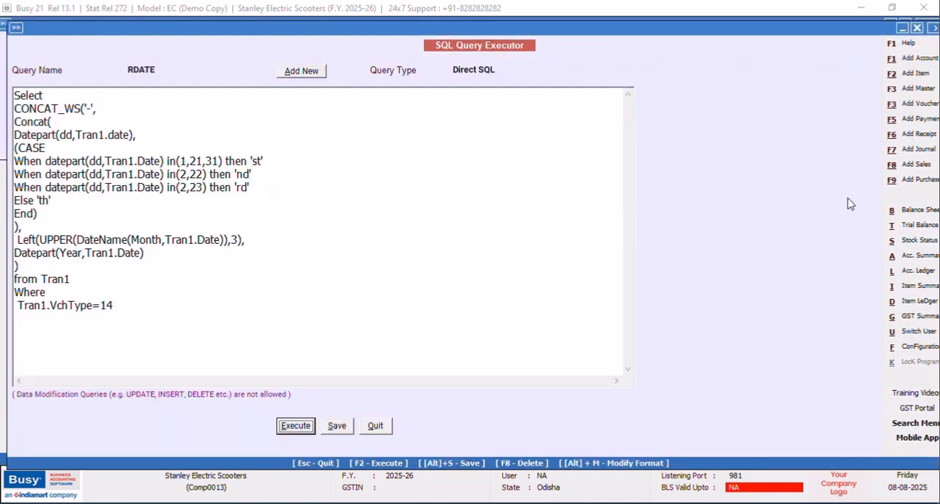
{"action": "left_click", "coordinate": [906, 25]}
Append a comma and the DateName function name after the closing parenthesis of CONCAT_WS.
{"action": "left_click", "coordinate": [34, 268]}
{"action": "type", "text": ",d"}
{"action": "key", "text": "Caps_Lock"}
{"action": "type", "text": "A"}
{"action": "key", "text": "BackSpace"}
{"action": "key", "text": "BackSpace"}
{"action": "type", "text": "dA"}
{"action": "key", "text": "BackSpace"}
{"action": "key", "text": "BackSpace"}
{"action": "key", "text": "Caps_Lock"}
{"action": "type", "text": "DateName"}
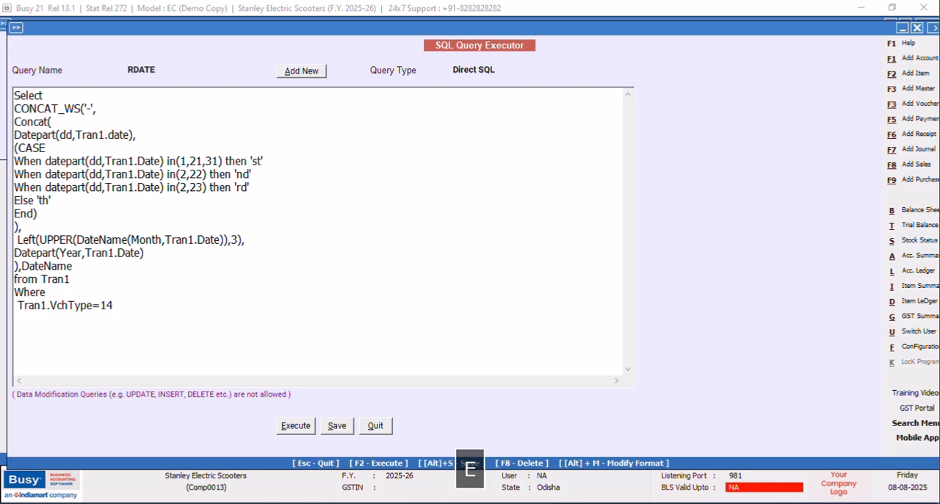
{"action": "type", "text": "("}
Complete the appended DateName function with the arguments (WeekDay,Tran1.Date).
{"action": "key", "text": "Caps_Lock"}
{"action": "type", "text": "Week"}
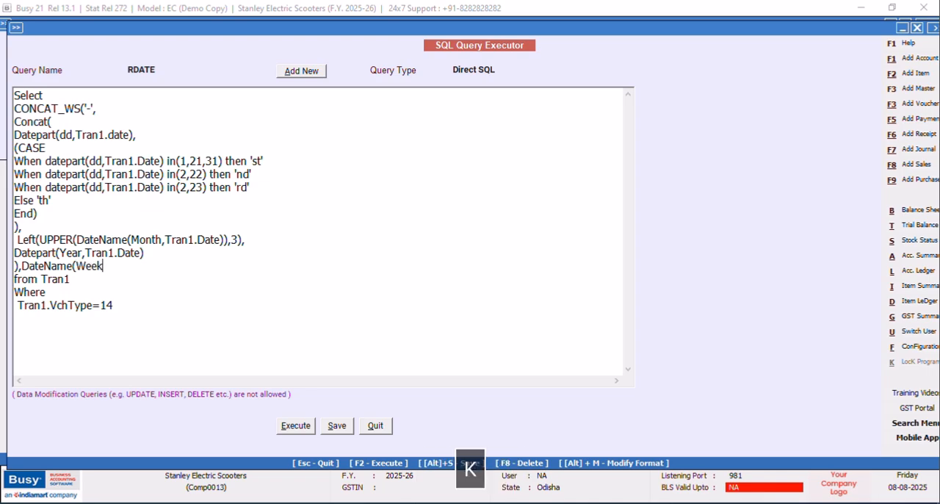
{"action": "key", "text": "Caps_Lock"}
{"action": "type", "text": "D"}
{"action": "key", "text": "Caps_Lock"}
{"action": "type", "text": "ay"}
{"action": "type", "text": ",Tran1"}
{"action": "type", "text": ".Date"}
{"action": "type", "text": ")"}
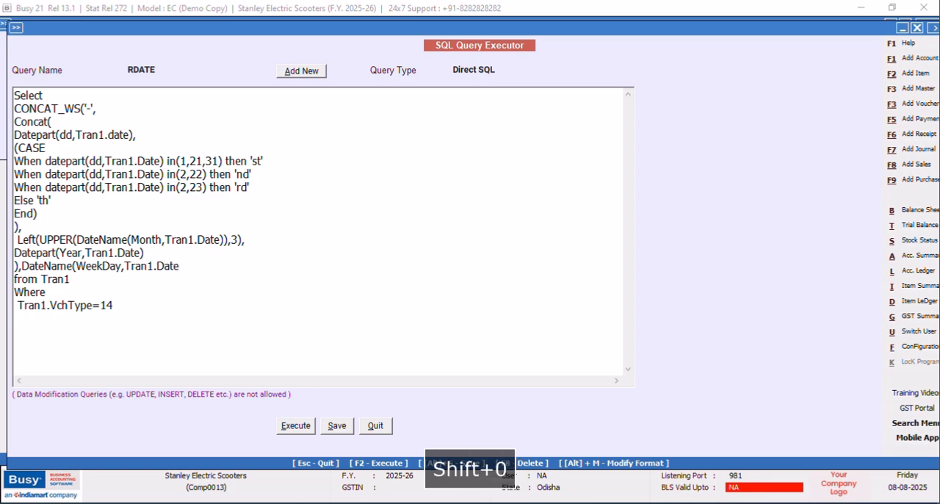
Execute the query with the DateName weekday expression, check the weekday column and close the result.
{"action": "left_click", "coordinate": [297, 426]}
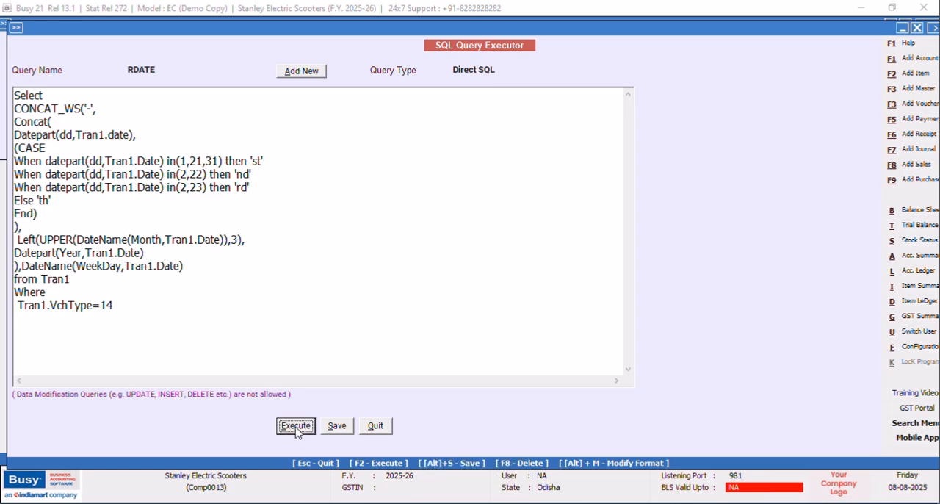
{"action": "left_click", "coordinate": [545, 282]}
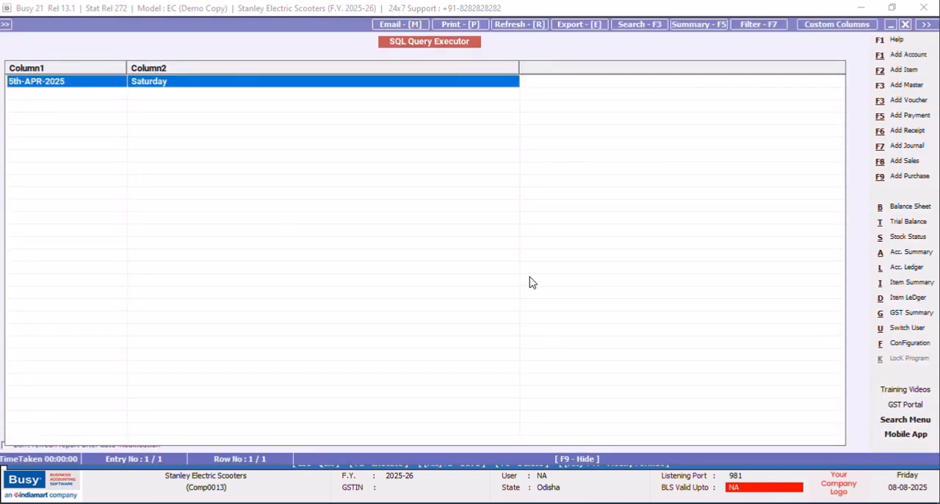
{"action": "left_click", "coordinate": [907, 26]}
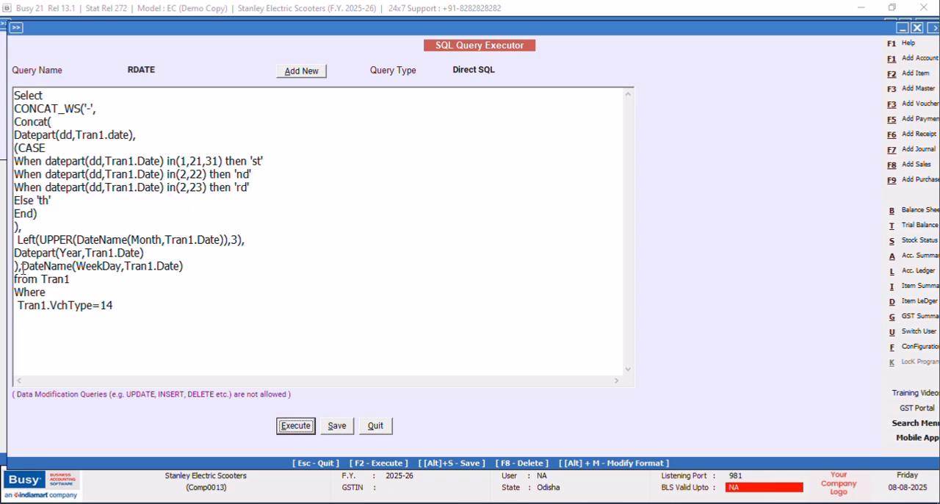
Put the DateName(WeekDay,Tran1.Date) expression on its own line and enclose it in UPPER( ).
{"action": "left_click", "coordinate": [21, 266]}
{"action": "key", "text": "Return"}
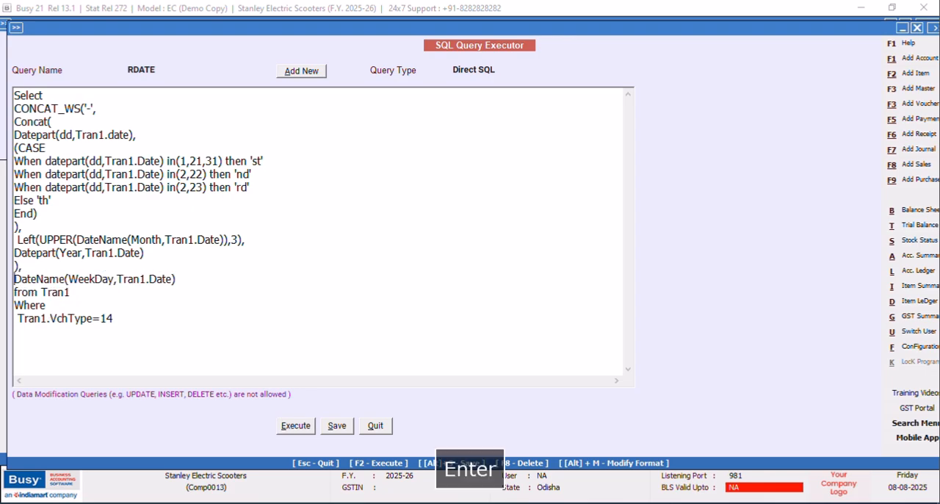
{"action": "left_click_drag", "start_coordinate": [96, 28], "coordinate": [170, 28]}
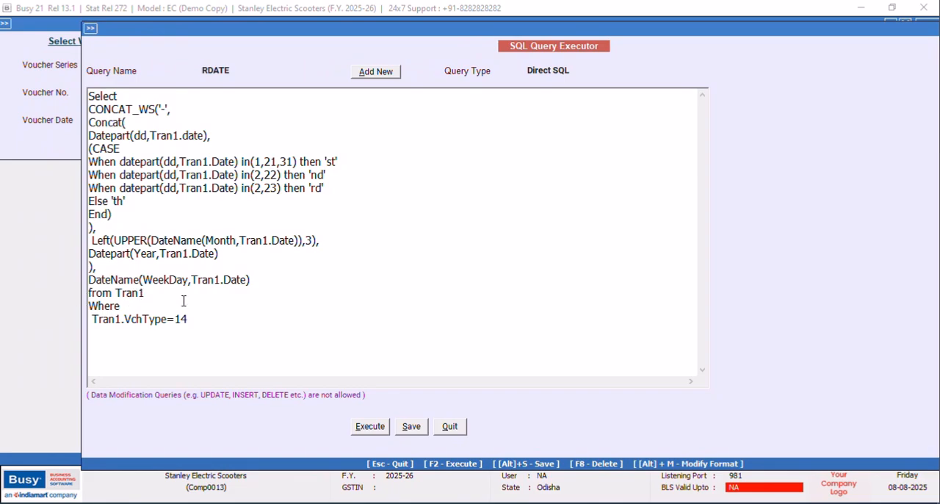
{"action": "key", "text": "Caps_Lock"}
{"action": "type", "text": "UPPER"}
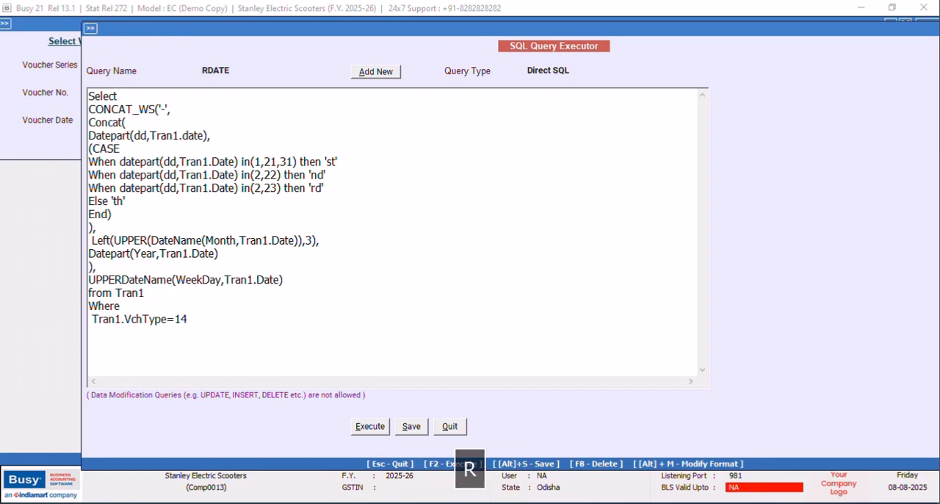
{"action": "type", "text": "("}
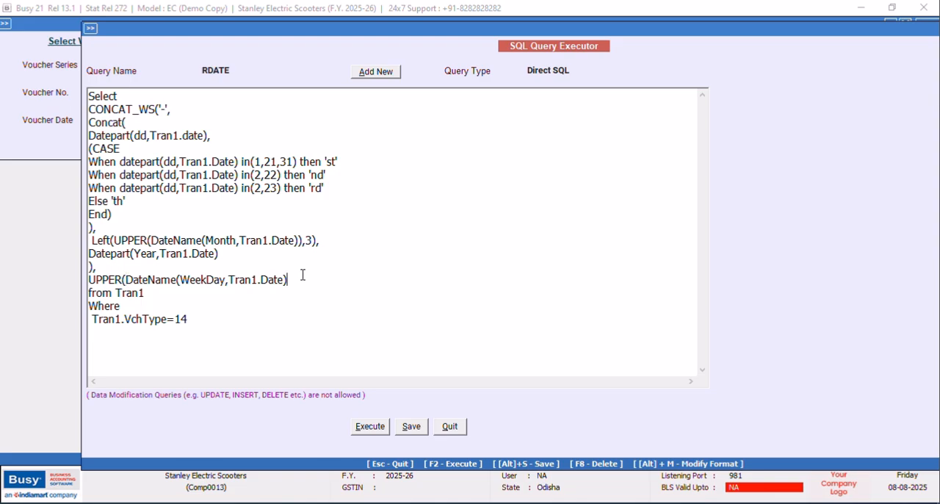
{"action": "type", "text": ")"}
Execute the query with the UPPER weekday expression, check the weekday's capitalization and close the result.
{"action": "left_click", "coordinate": [383, 426]}
{"action": "left_click", "coordinate": [554, 287]}
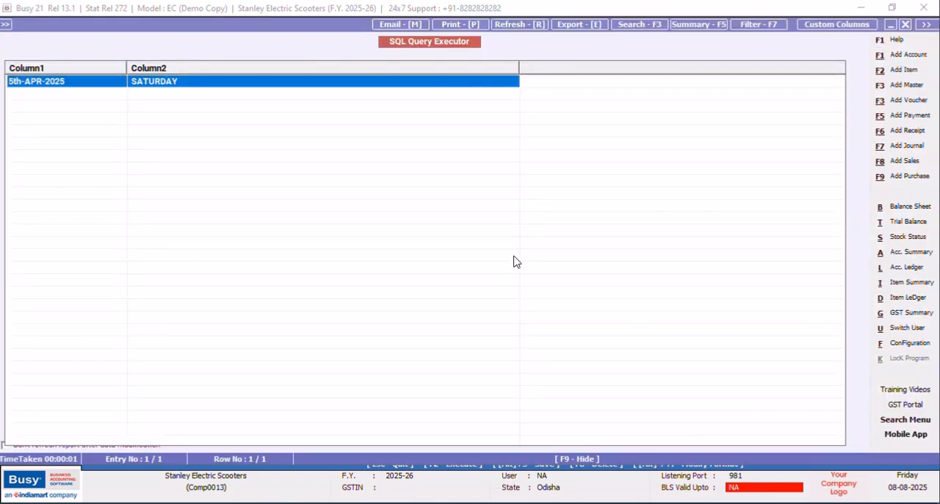
{"action": "left_click", "coordinate": [907, 26]}
Enclose the UPPER weekday expression in Left( ) with a length argument of 3.
{"action": "left_click", "coordinate": [88, 280]}
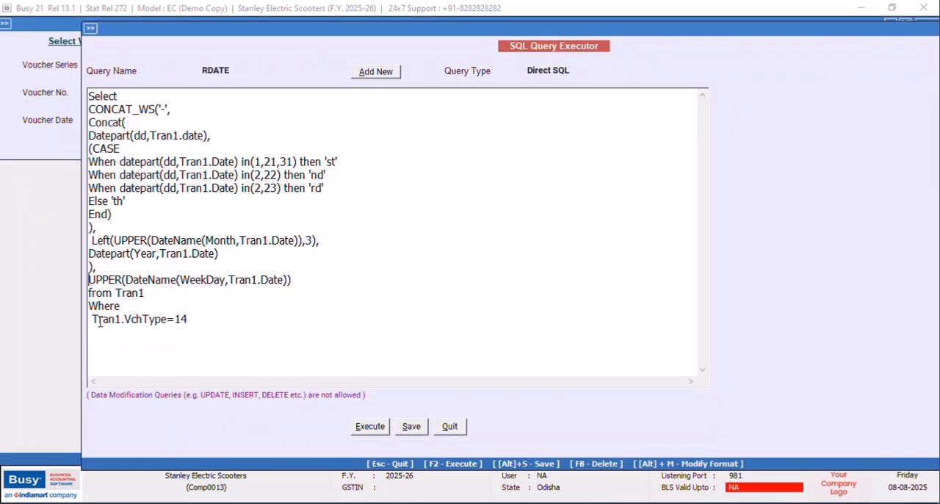
{"action": "key", "text": "Caps_Lock"}
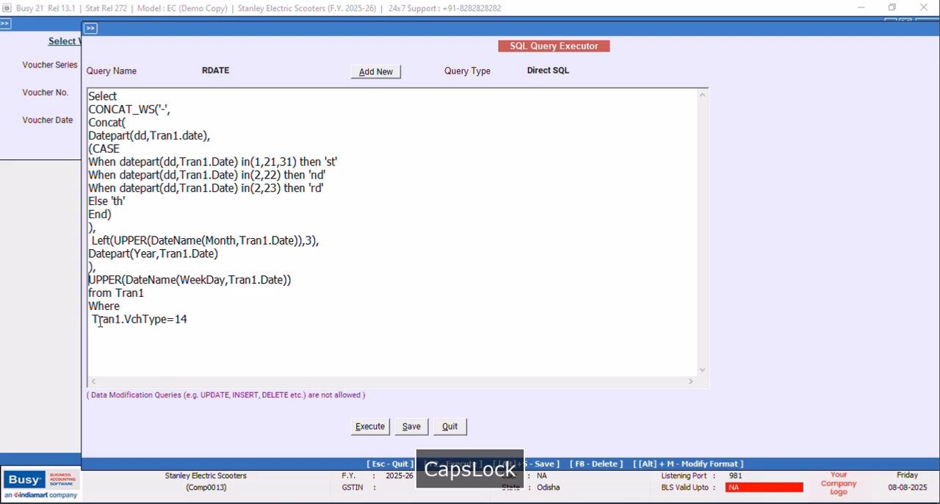
{"action": "type", "text": "Left("}
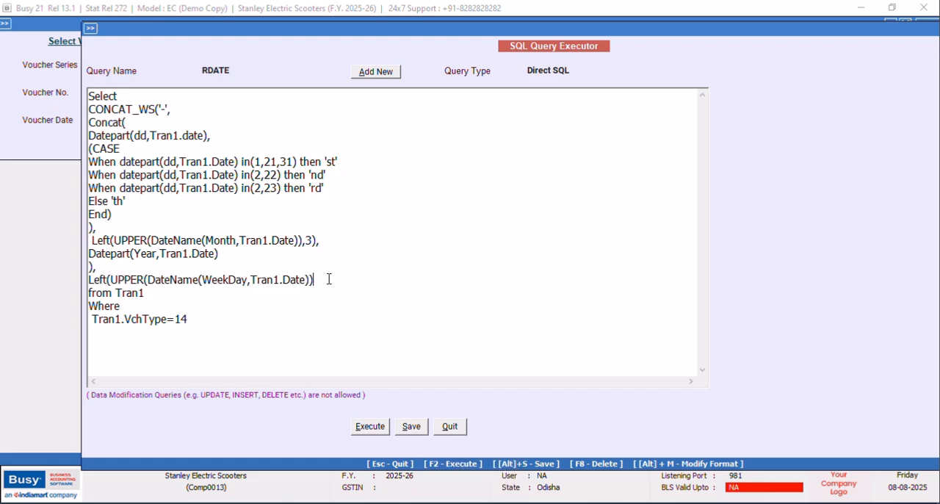
{"action": "type", "text": ",3)"}
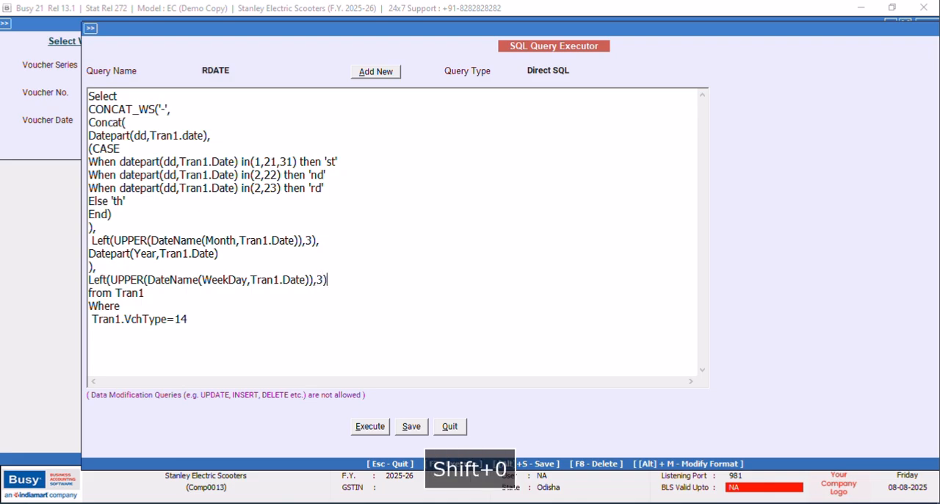
Execute the query with the Left-enclosed weekday expression, check the weekday's abbreviation and close the result.
{"action": "left_click", "coordinate": [368, 427]}
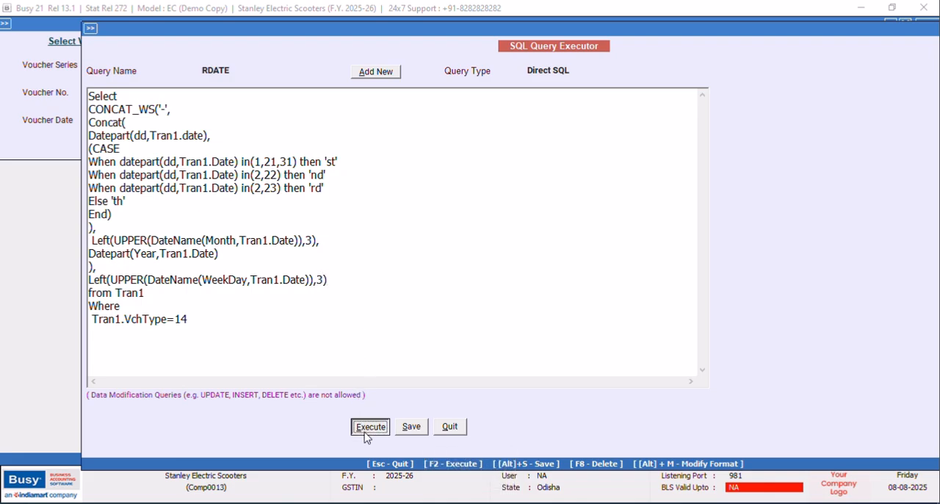
{"action": "left_click", "coordinate": [546, 286]}
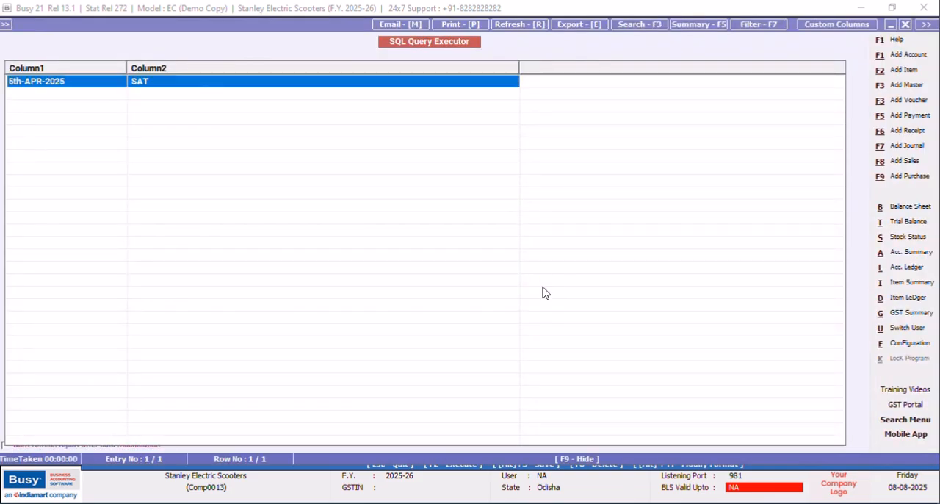
{"action": "left_click", "coordinate": [906, 25]}
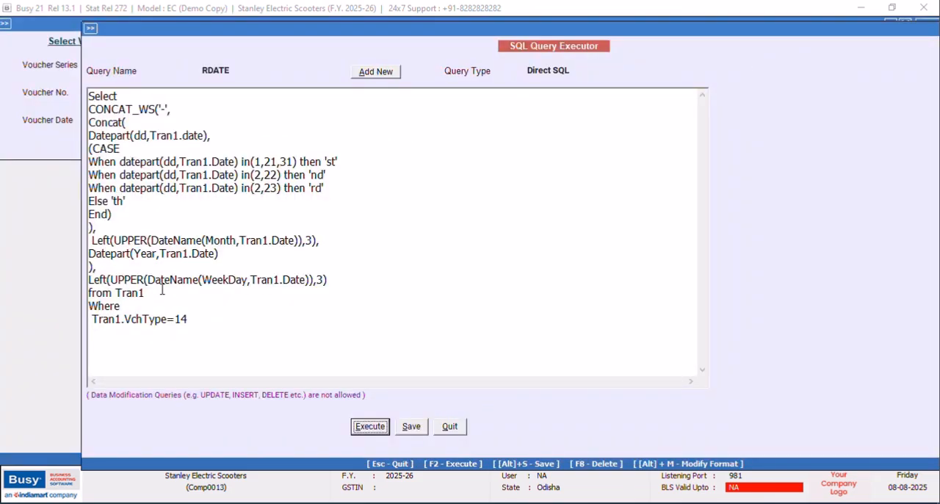
Move the closing ")," from after the year expression to its own line after the weekday expression and try executing the query.
{"action": "left_click_drag", "start_coordinate": [108, 270], "coordinate": [79, 270]}
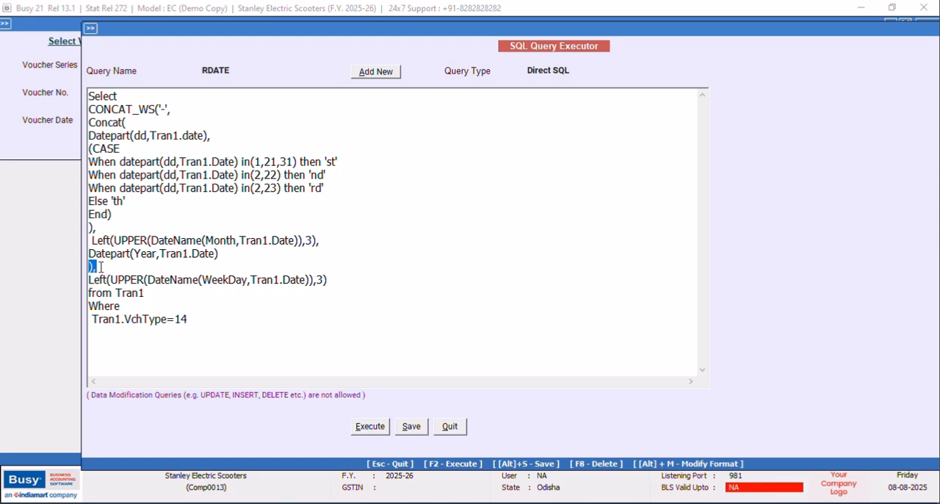
{"action": "right_click", "coordinate": [93, 266]}
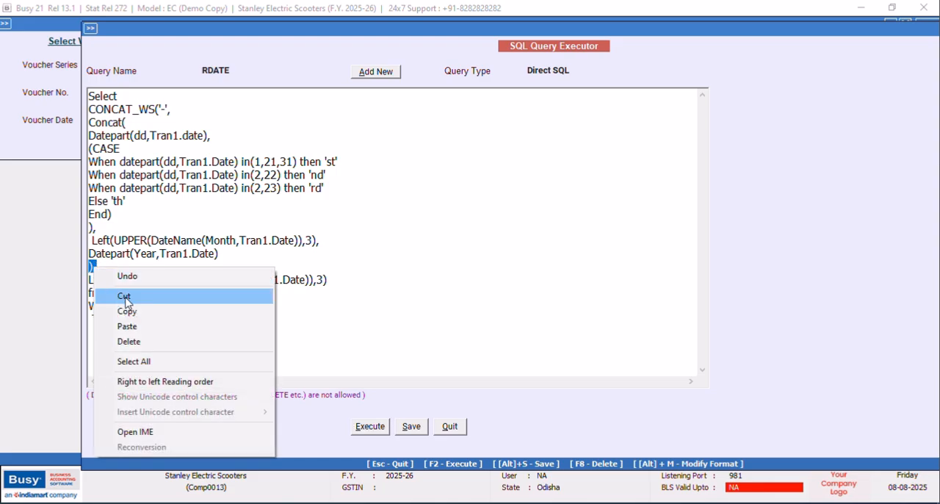
{"action": "left_click", "coordinate": [147, 297]}
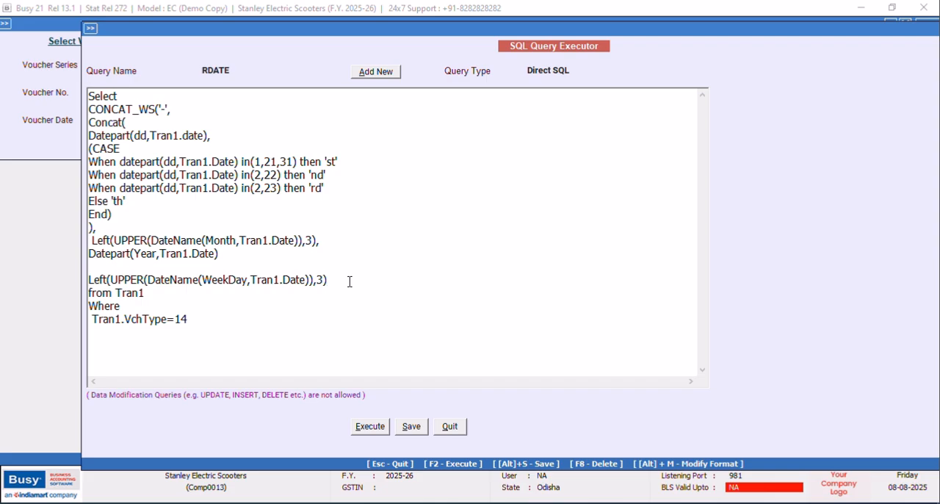
{"action": "key", "text": "Return"}
{"action": "key", "text": "ctrl+v"}
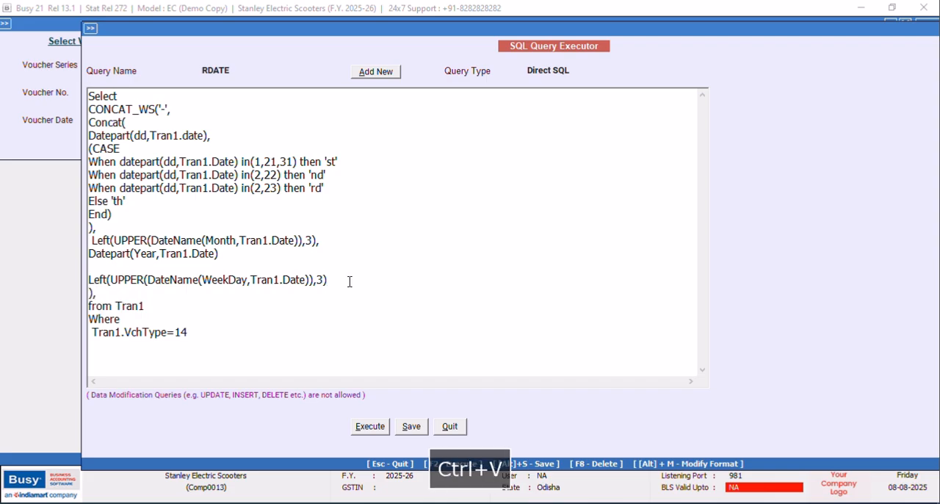
{"action": "left_click", "coordinate": [375, 428]}
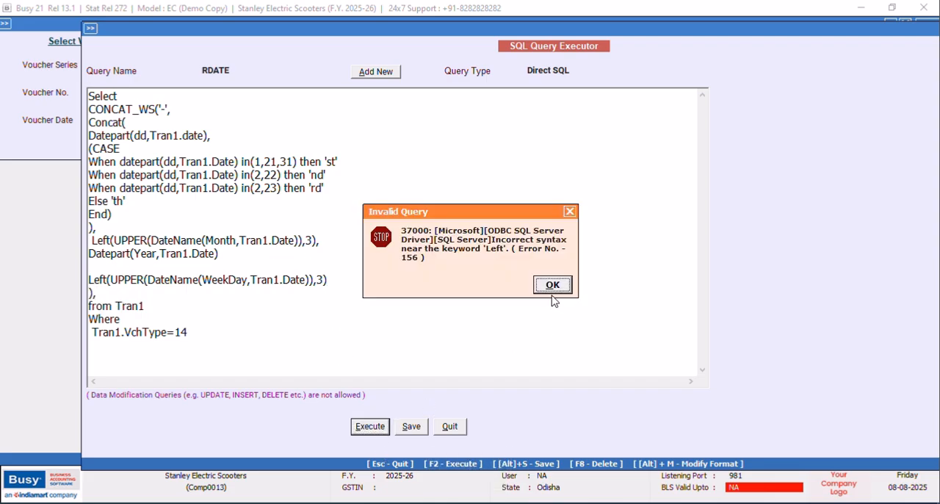
{"action": "left_click", "coordinate": [552, 291]}
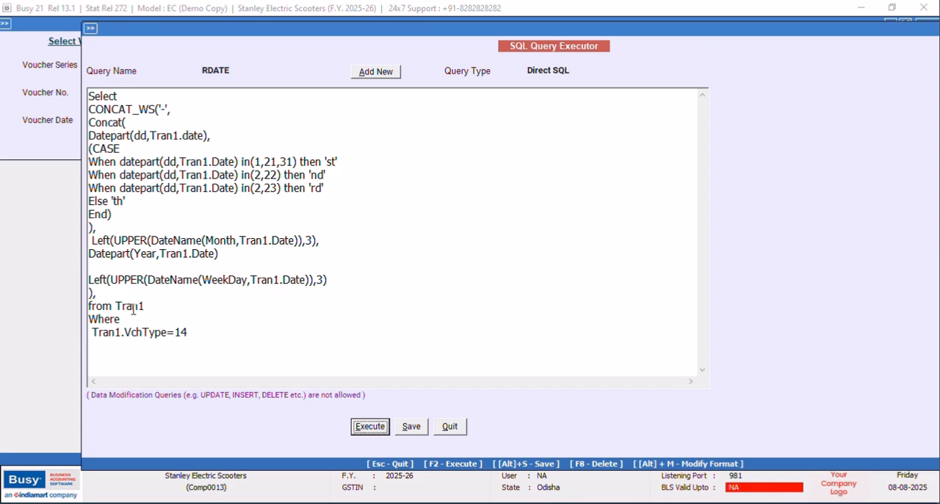
Add a comma after Datepart(Year,Tran1.Date) and remove the comma following the closing parenthesis before "from Tran1".
{"action": "left_click", "coordinate": [224, 258]}
{"action": "type", "text": ","}
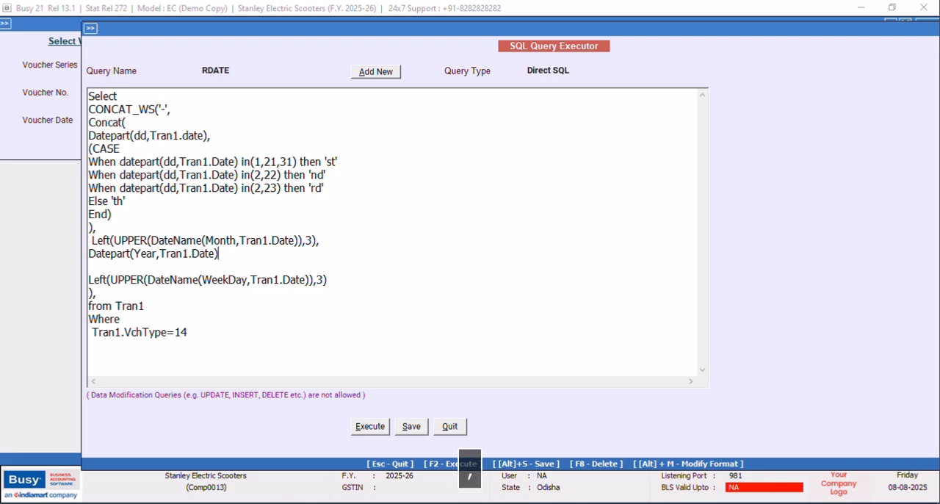
{"action": "left_click", "coordinate": [373, 425]}
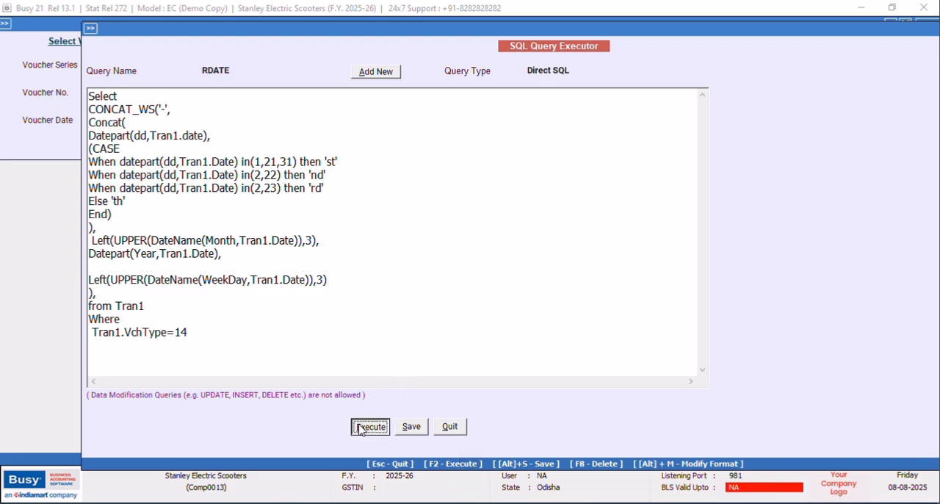
{"action": "left_click", "coordinate": [546, 292]}
{"action": "left_click", "coordinate": [123, 295]}
{"action": "key", "text": "BackSpace"}
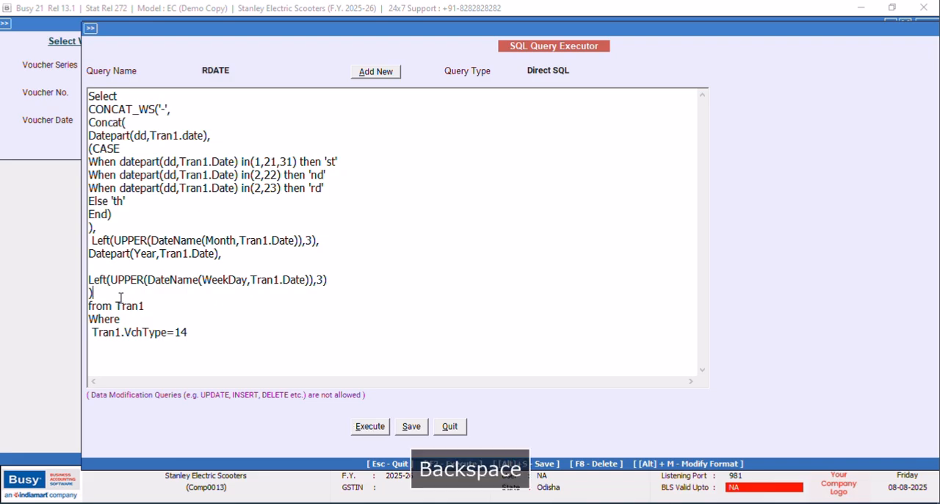
Execute the query with the weekday inside CONCAT_WS, widen the result column to check the joined date and close the result.
{"action": "left_click", "coordinate": [370, 426]}
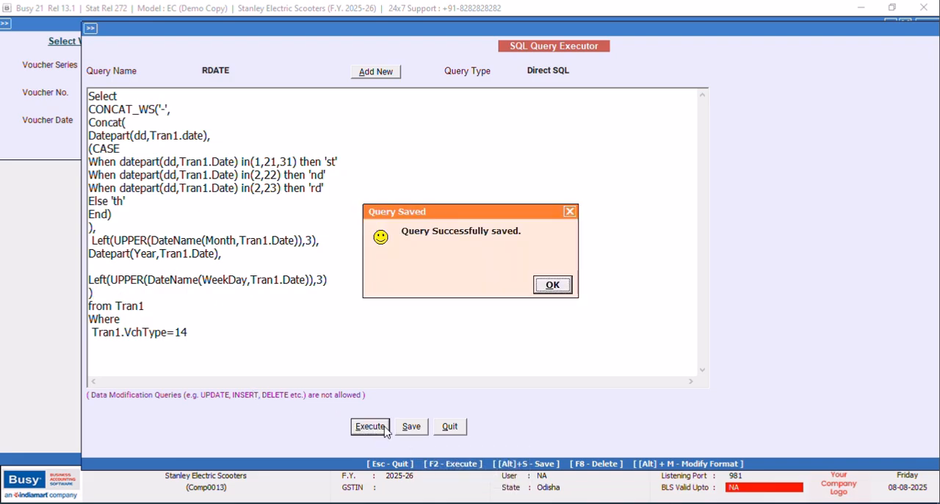
{"action": "left_click", "coordinate": [550, 285]}
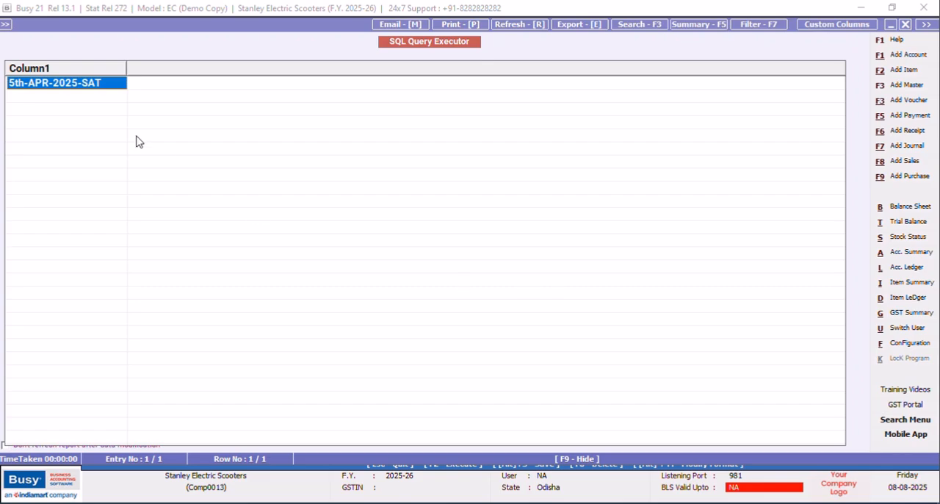
{"action": "left_click_drag", "start_coordinate": [121, 72], "coordinate": [132, 70]}
{"action": "left_click", "coordinate": [908, 28]}
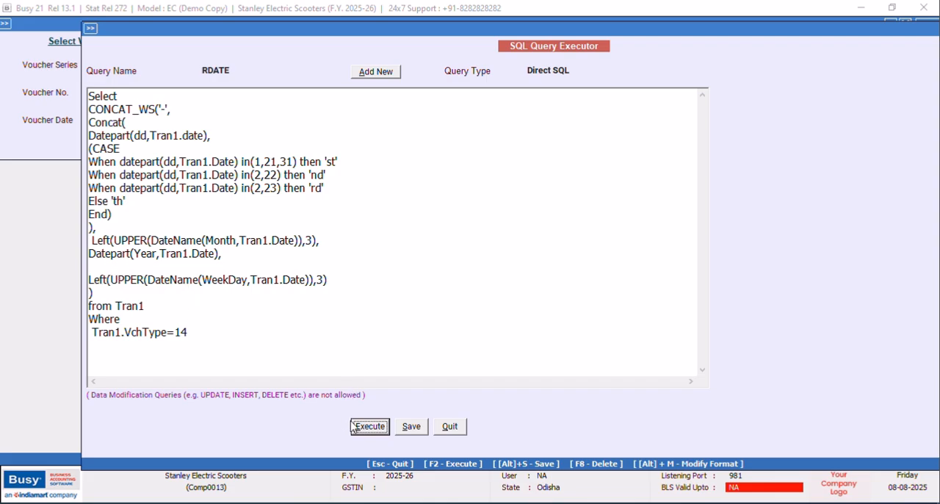
Save the RDATE query, execute it once more and close the result.
{"action": "key", "text": "alt+s"}
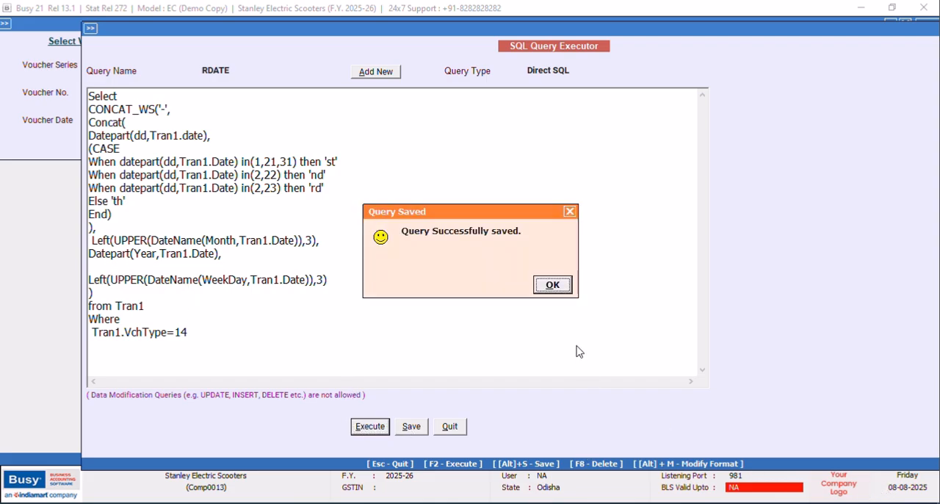
{"action": "left_click", "coordinate": [551, 285]}
{"action": "key", "text": "F2"}
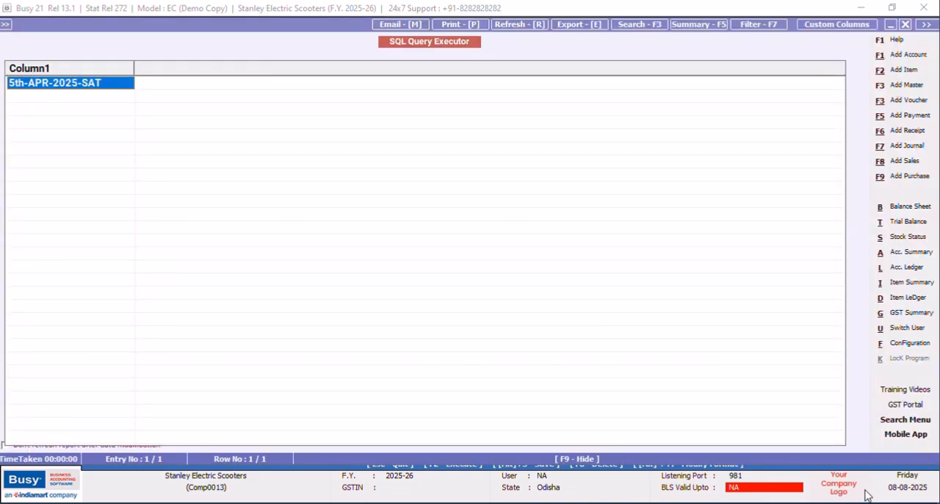
{"action": "left_click", "coordinate": [866, 491]}
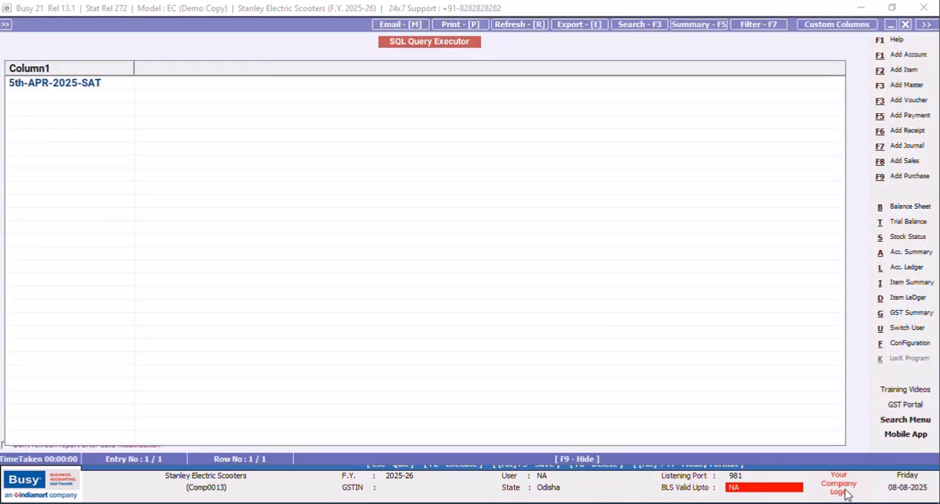
{"action": "left_click", "coordinate": [906, 24]}
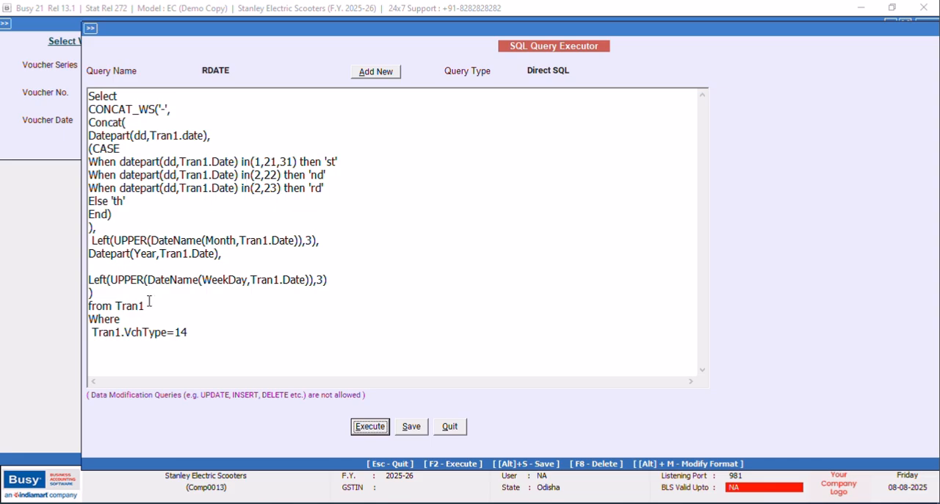
{"action": "left_click", "coordinate": [126, 321]}
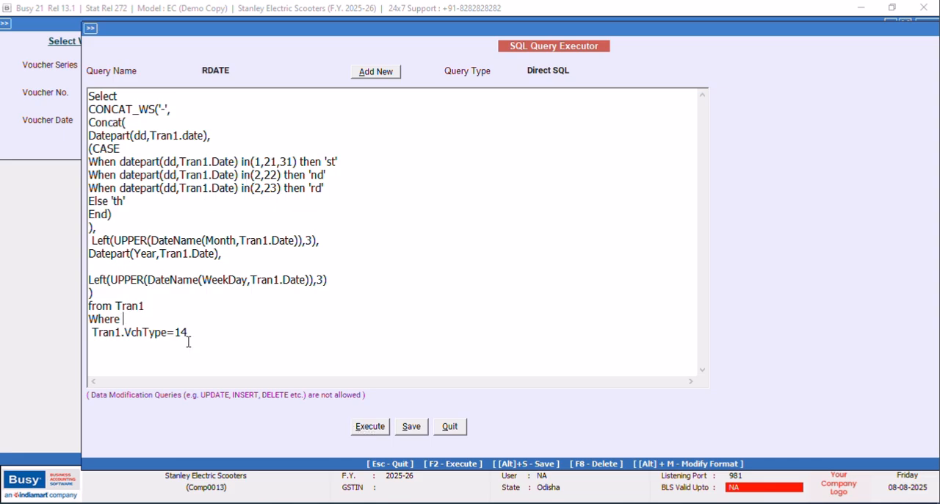
{"action": "key", "text": "Caps_Lock"}
{"action": "type", "text": "Tran1."}
{"action": "key", "text": "Caps_Lock"}
{"action": "type", "text": "VchC"}
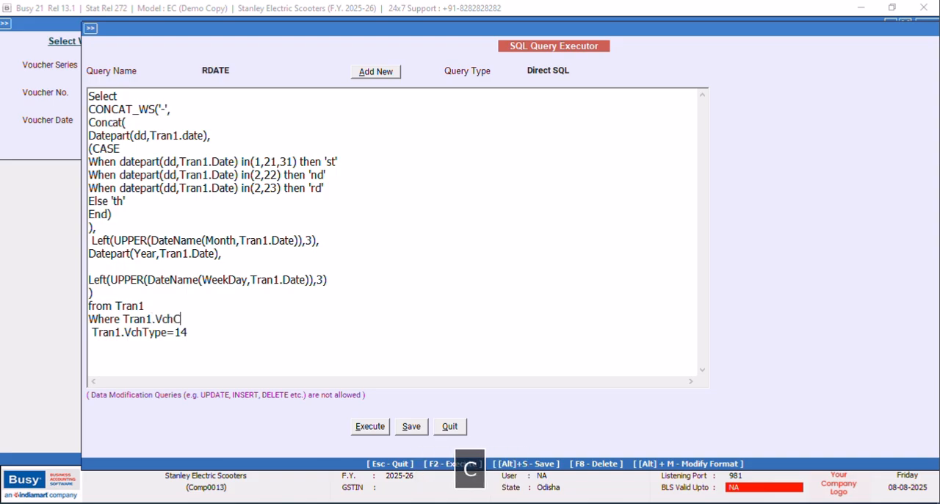
{"action": "type", "text": "ode=@"}
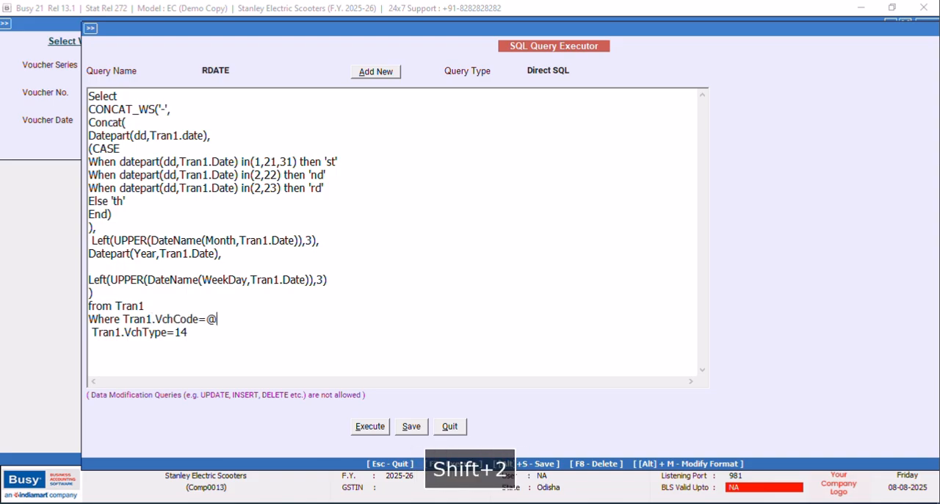
{"action": "key", "text": "Caps_Lock"}
{"action": "type", "text": "VchCode"}
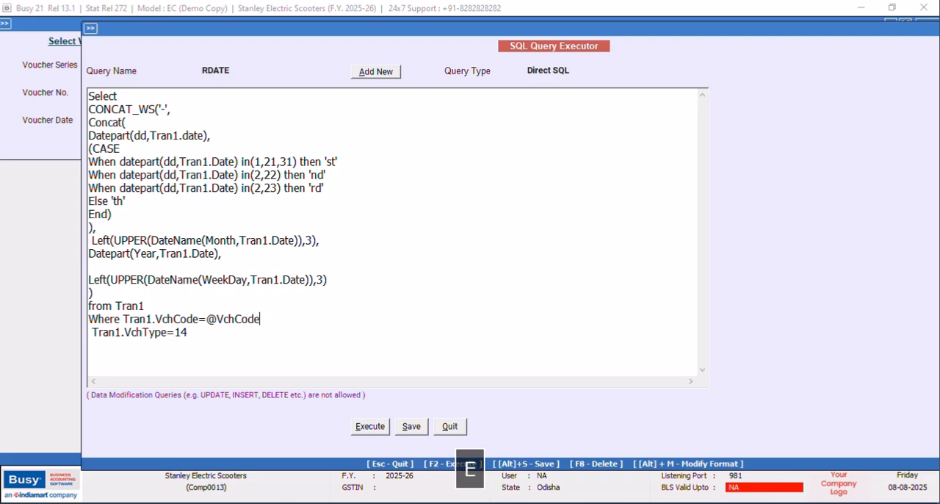
{"action": "type", "text": "@ and"}
Change the RDATE query's type to the accounting voucher header type, save the query and quit the query executor.
{"action": "left_click", "coordinate": [584, 69]}
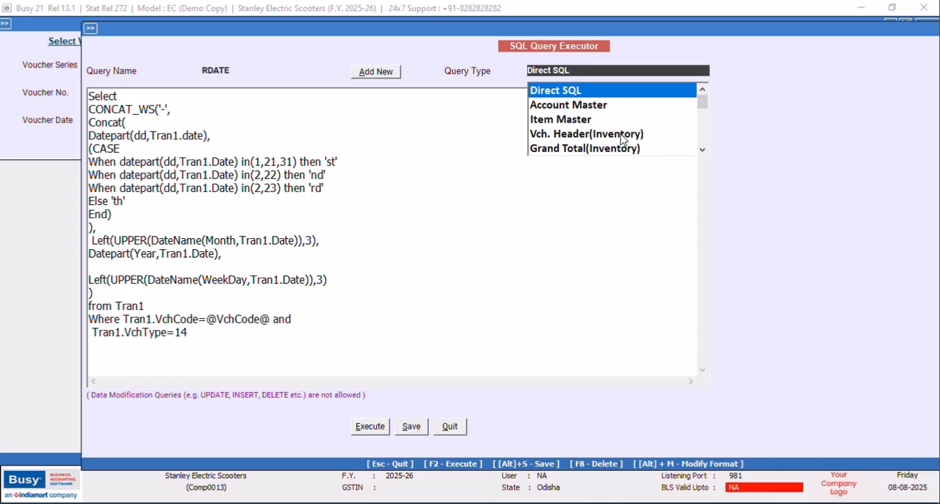
{"action": "left_click", "coordinate": [703, 149]}
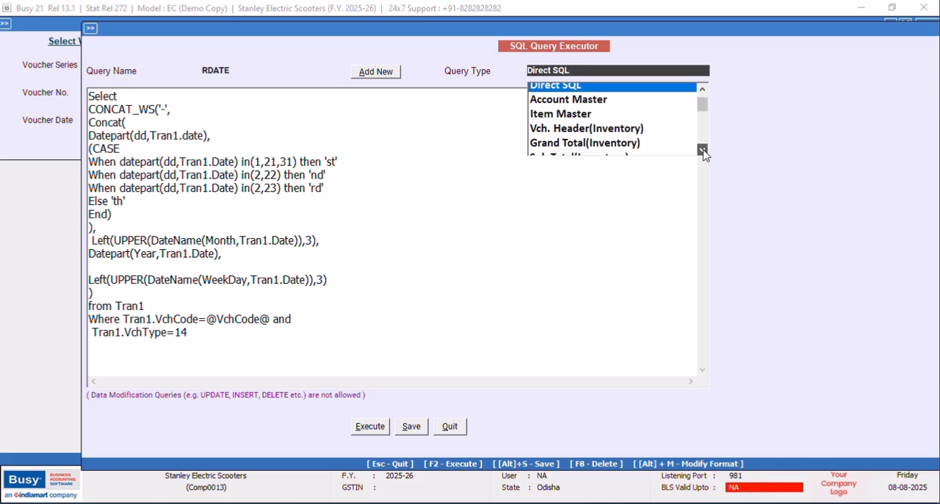
{"action": "left_click", "coordinate": [703, 150]}
{"action": "left_click", "coordinate": [703, 150]}
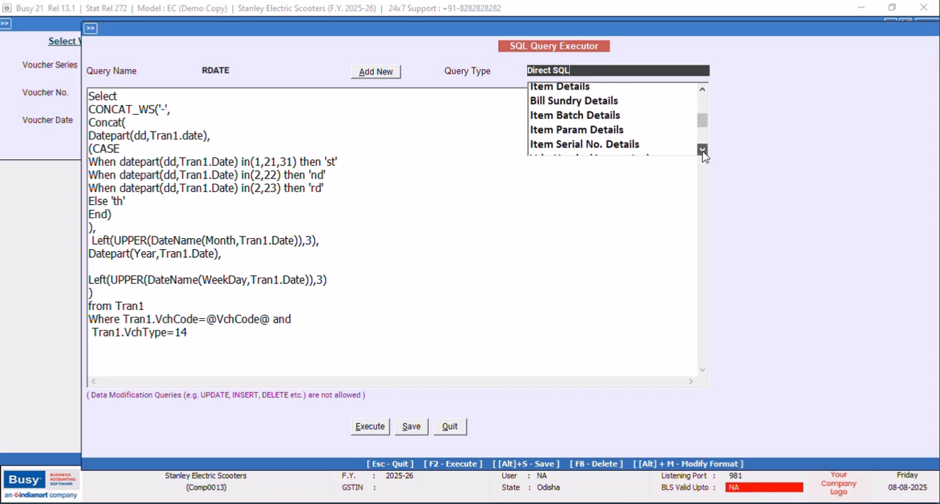
{"action": "left_click", "coordinate": [703, 149]}
{"action": "left_click", "coordinate": [632, 138]}
{"action": "left_click", "coordinate": [412, 426]}
{"action": "left_click", "coordinate": [552, 285]}
{"action": "left_click", "coordinate": [450, 427]}
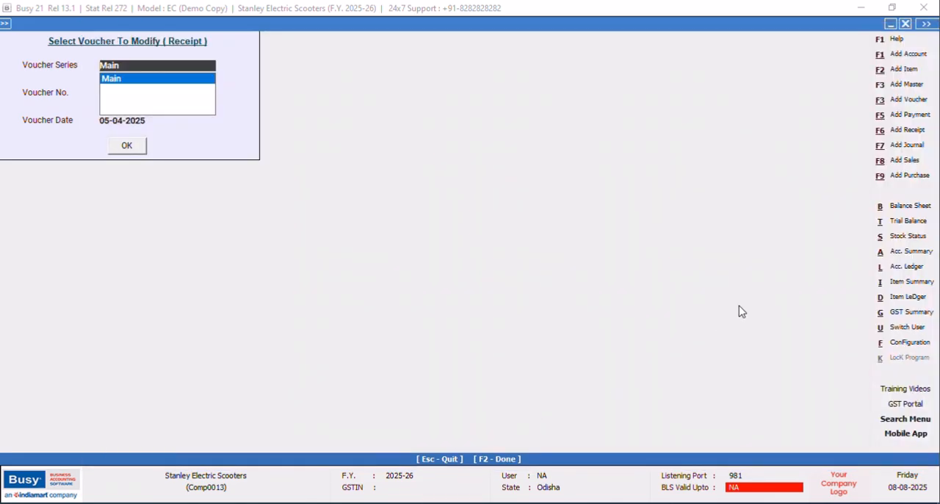
Open the header script of the New Design receipt format in the advanced document configuration.
{"action": "left_click", "coordinate": [882, 342]}
{"action": "left_click", "coordinate": [155, 128]}
{"action": "left_click", "coordinate": [78, 204]}
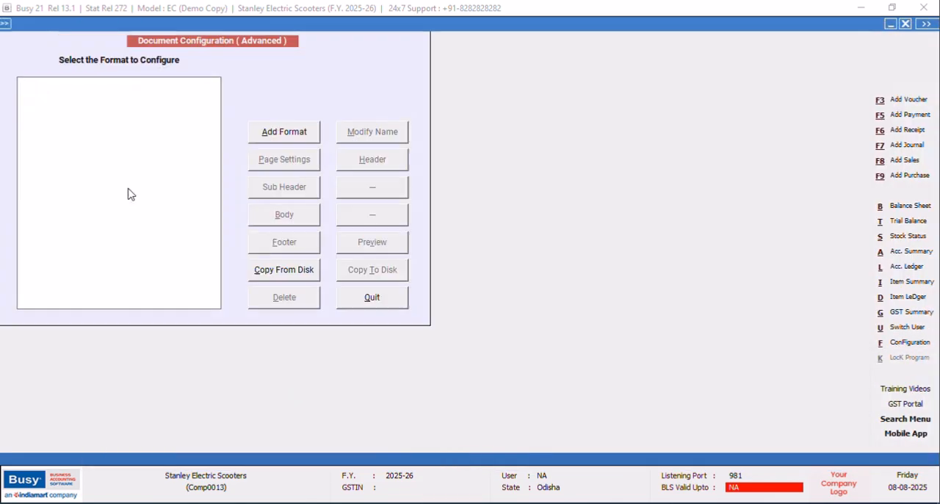
{"action": "left_click", "coordinate": [24, 116]}
{"action": "left_click", "coordinate": [80, 127]}
{"action": "left_click", "coordinate": [372, 159]}
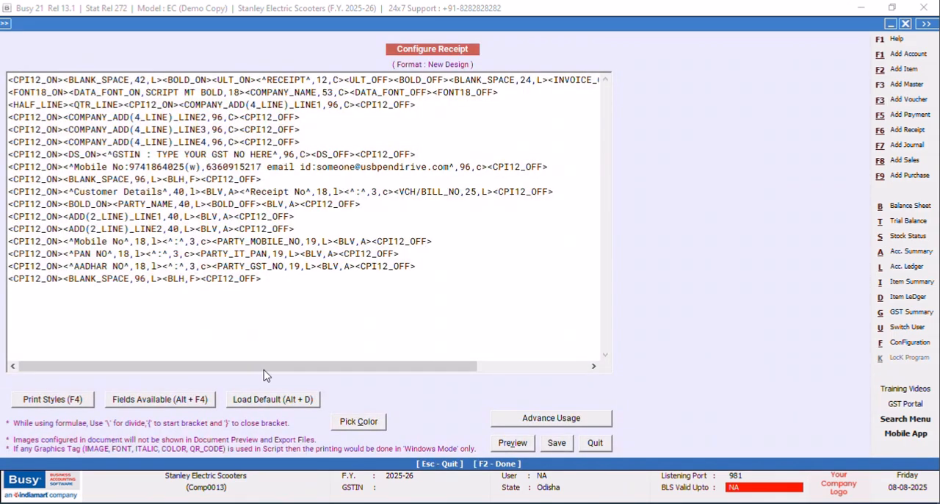
Copy the "Receipt No" label and colon tags into the PARTY_NAME line, between <BLV,A> and <CPI12_OFF>.
{"action": "left_click_drag", "start_coordinate": [294, 373], "coordinate": [304, 371]}
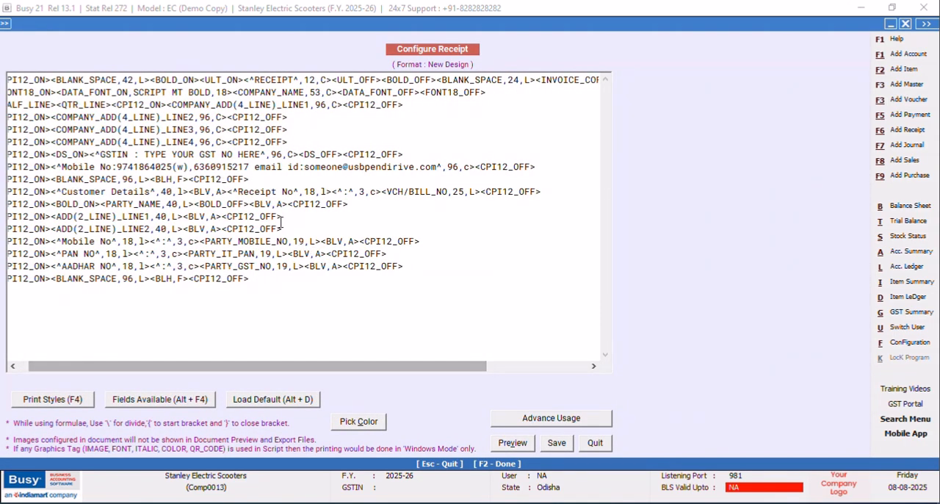
{"action": "left_click_drag", "start_coordinate": [227, 192], "coordinate": [378, 191]}
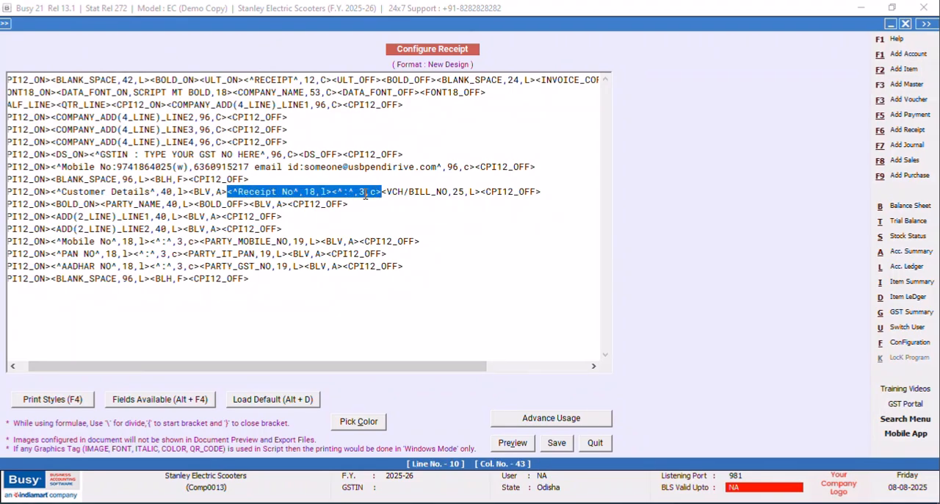
{"action": "right_click", "coordinate": [365, 195]}
{"action": "left_click", "coordinate": [288, 204]}
{"action": "right_click", "coordinate": [289, 206]}
{"action": "left_click", "coordinate": [324, 263]}
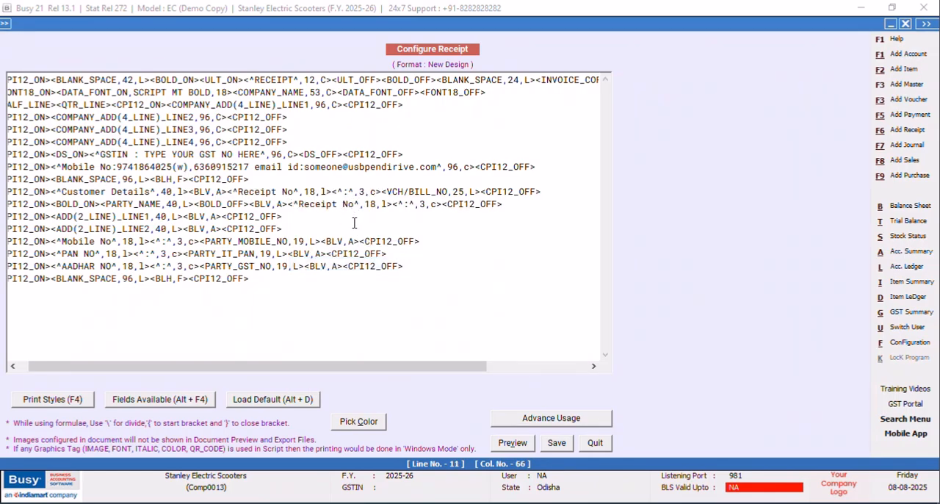
Change the copied label in the PARTY_NAME line to "Receipt Date" and place the cursor after its colon tag.
{"action": "key", "text": "BackSpace"}
{"action": "key", "text": "BackSpace"}
{"action": "key", "text": "Caps_Lock"}
{"action": "type", "text": "D"}
{"action": "key", "text": "Caps_Lock"}
{"action": "type", "text": "ate"}
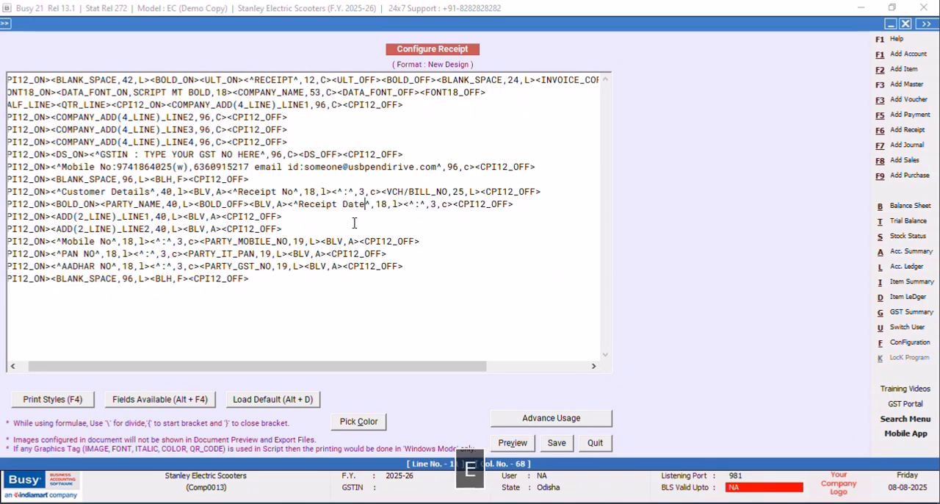
{"action": "left_click", "coordinate": [454, 205]}
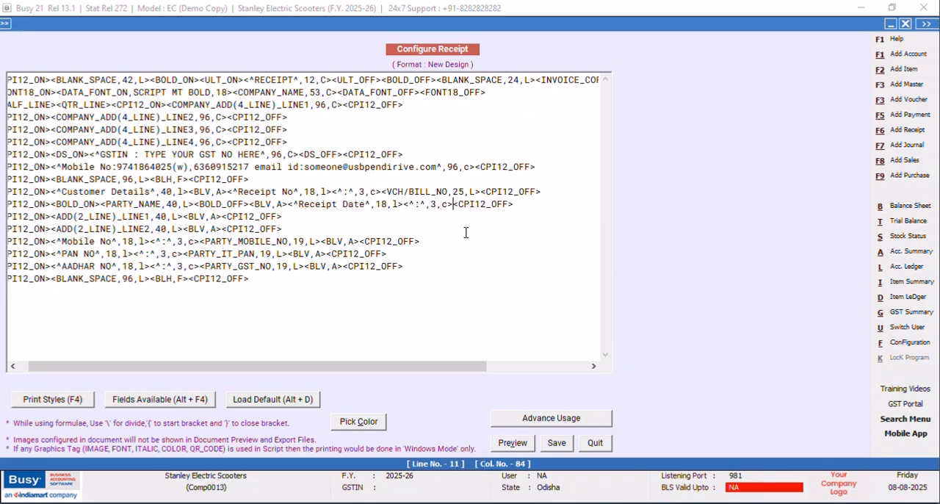
Insert an SQL query text field after the Receipt Date colon tag and set its query name to RDATE.
{"action": "key", "text": "alt+F4"}
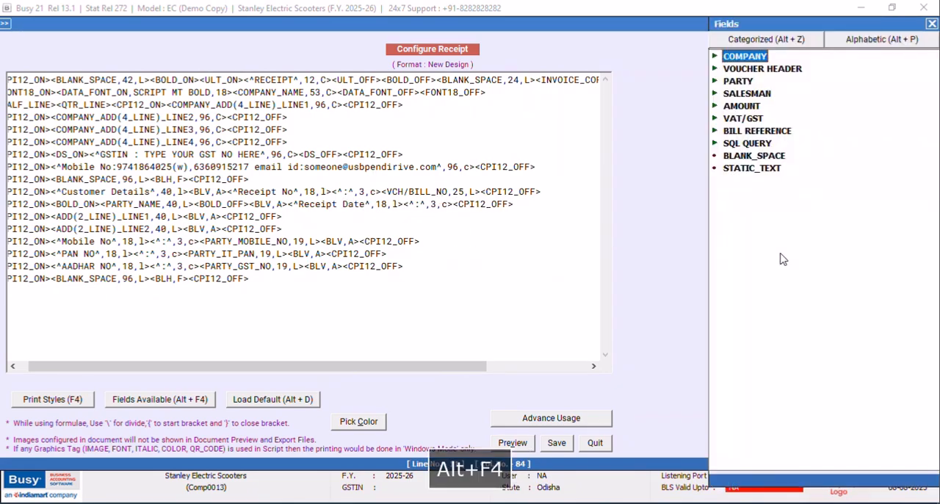
{"action": "double_click", "coordinate": [757, 143]}
{"action": "double_click", "coordinate": [788, 180]}
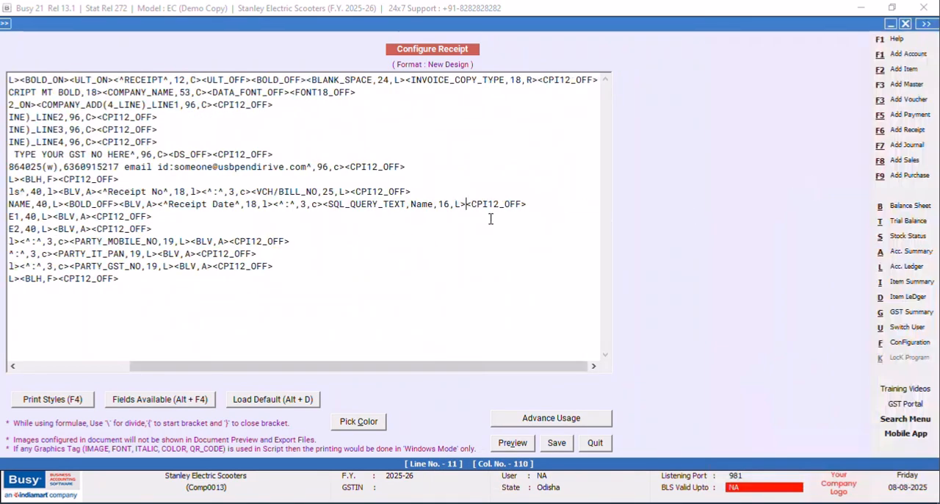
{"action": "left_click", "coordinate": [433, 204]}
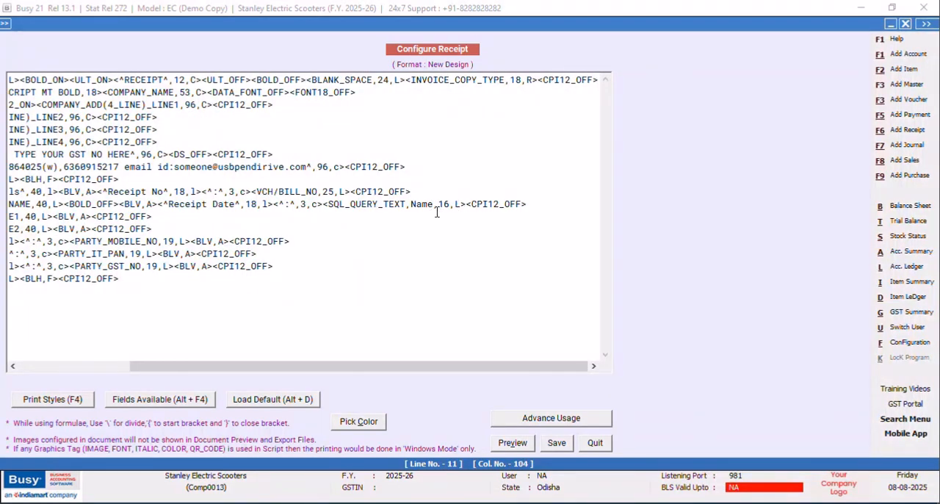
{"action": "key", "text": "BackSpace"}
{"action": "key", "text": "BackSpace"}
{"action": "key", "text": "BackSpace"}
{"action": "key", "text": "BackSpace"}
{"action": "type", "text": "RDATE"}
Set the RDATE field's width to 30 and save the header script.
{"action": "key", "text": "Right"}
{"action": "key", "text": "Right"}
{"action": "key", "text": "Right"}
{"action": "key", "text": "BackSpace"}
{"action": "key", "text": "BackSpace"}
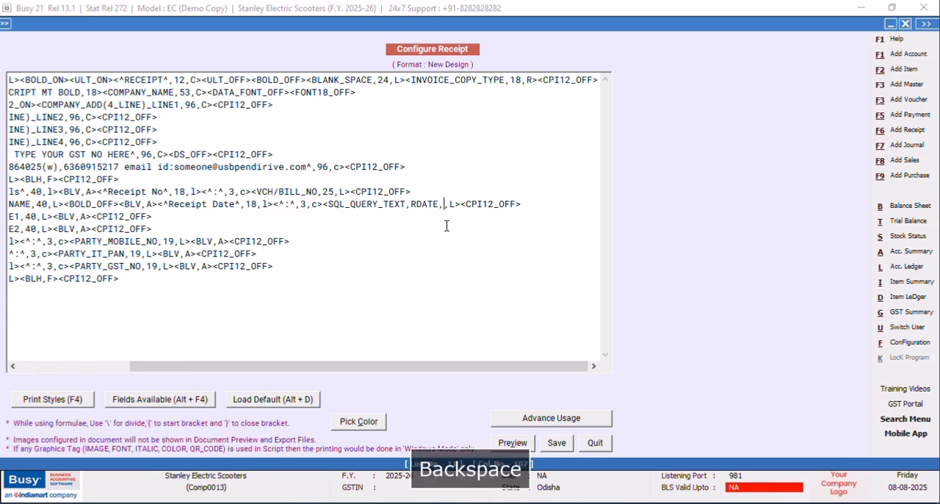
{"action": "type", "text": "30"}
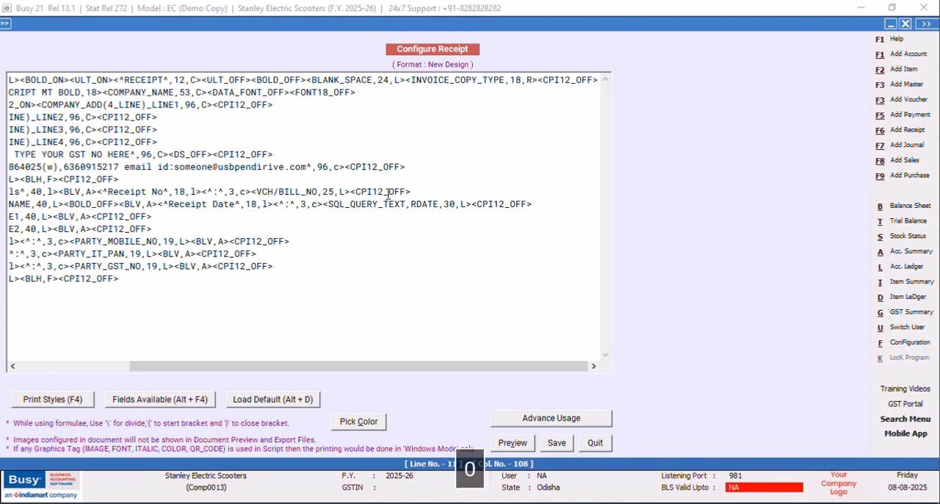
{"action": "left_click", "coordinate": [547, 443]}
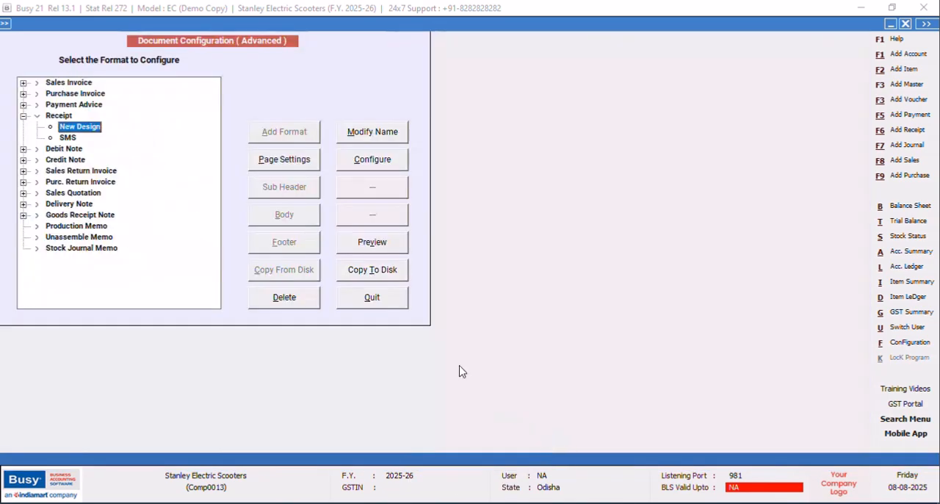
Quit the document configuration and open the Main series receipt voucher for modification.
{"action": "left_click", "coordinate": [372, 296]}
{"action": "left_click", "coordinate": [117, 202]}
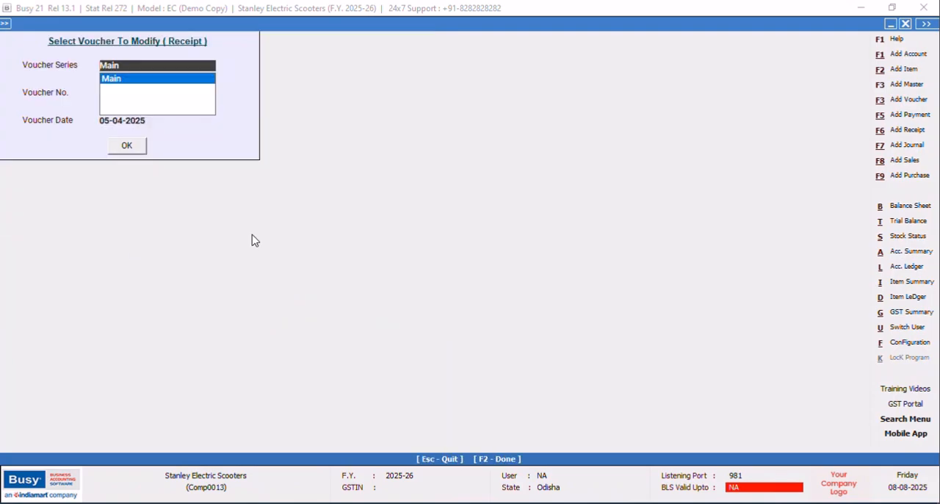
{"action": "left_click", "coordinate": [116, 79]}
{"action": "left_click", "coordinate": [126, 146]}
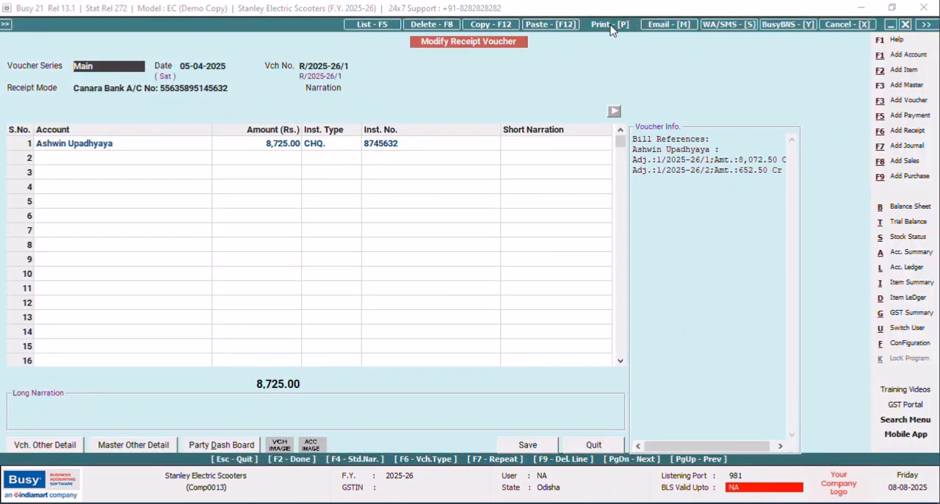
Preview the voucher's receipt print in the New Design format and enlarge the preview to 120%.
{"action": "left_click", "coordinate": [611, 27]}
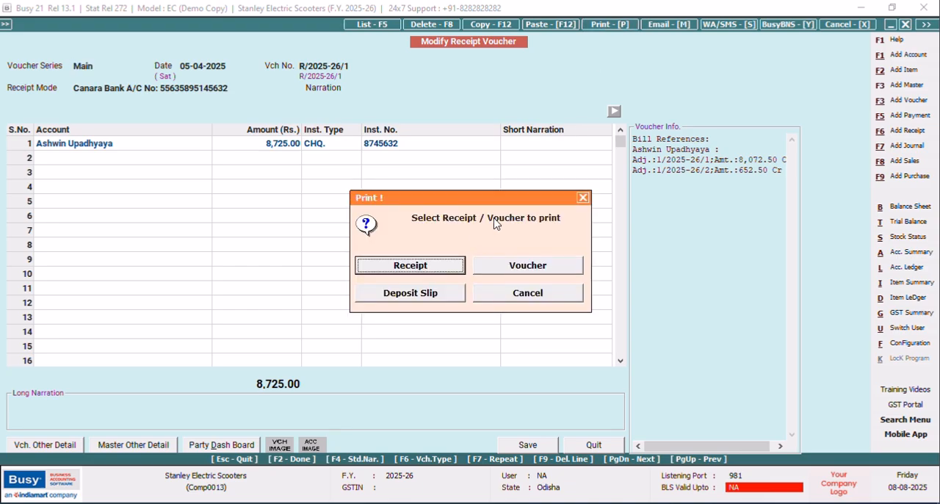
{"action": "left_click", "coordinate": [438, 266]}
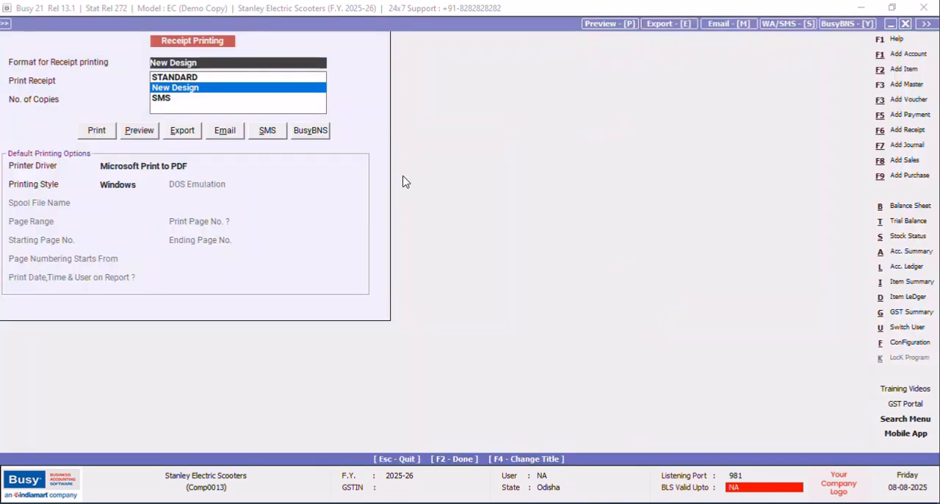
{"action": "left_click", "coordinate": [137, 130]}
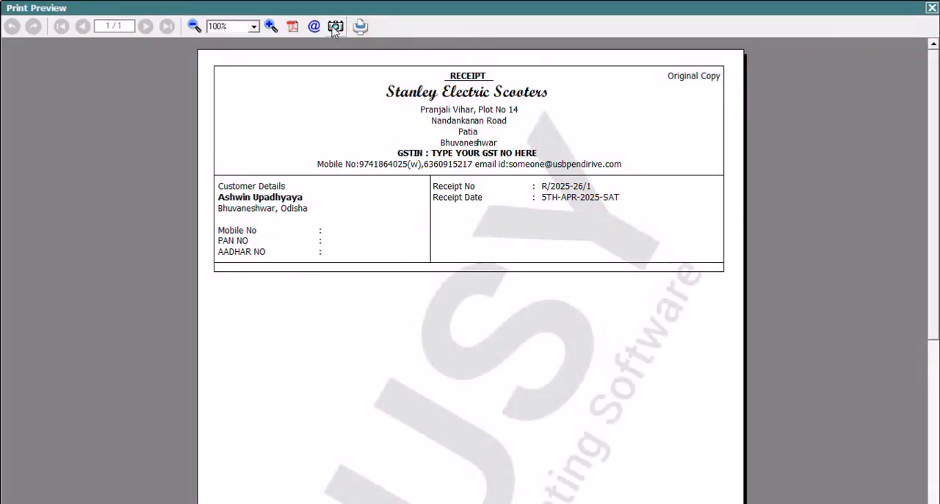
{"action": "left_click", "coordinate": [272, 26]}
{"action": "left_click", "coordinate": [271, 26]}
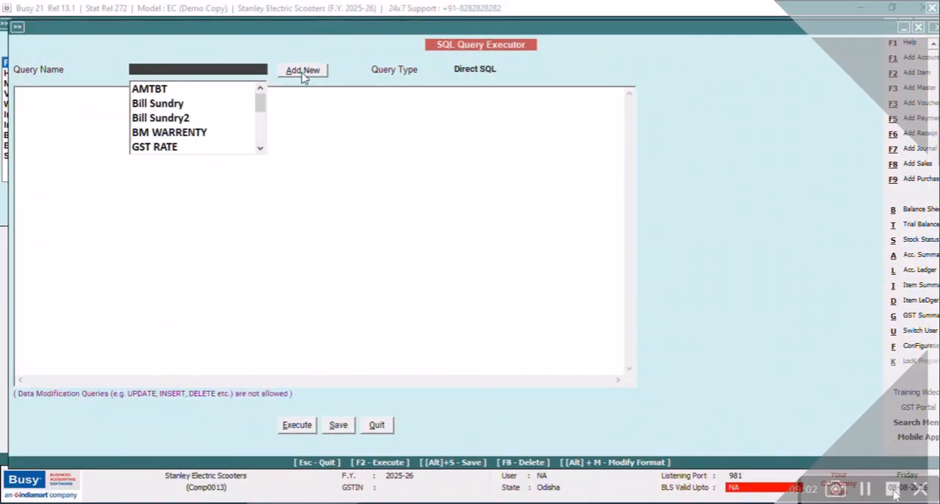
Add a new SQL query named RF without a password and enter Select as its first line.
{"action": "left_click", "coordinate": [302, 71]}
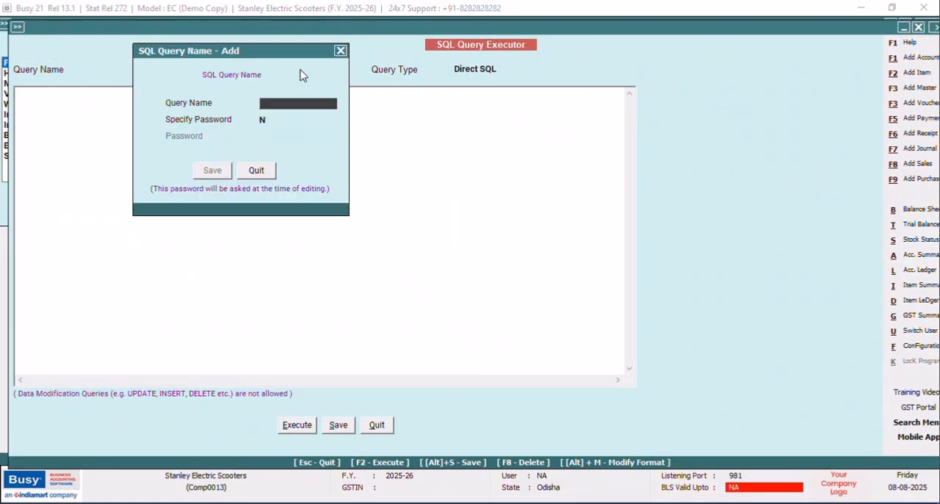
{"action": "type", "text": "RF"}
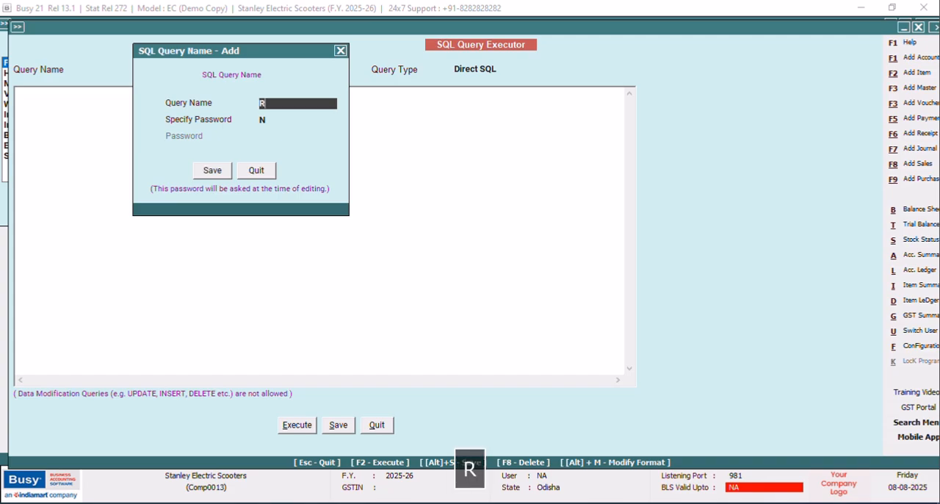
{"action": "left_click", "coordinate": [215, 171]}
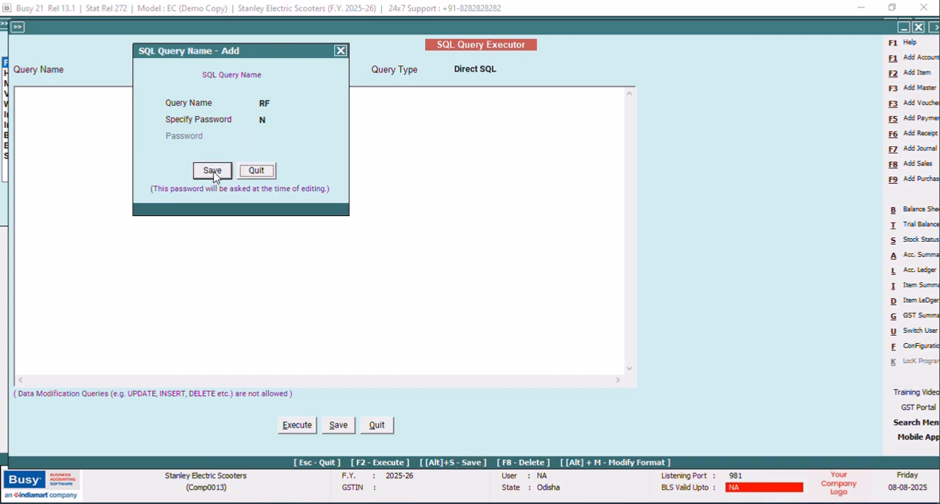
{"action": "left_click", "coordinate": [32, 95]}
{"action": "type", "text": "S"}
{"action": "key", "text": "Caps_Lock"}
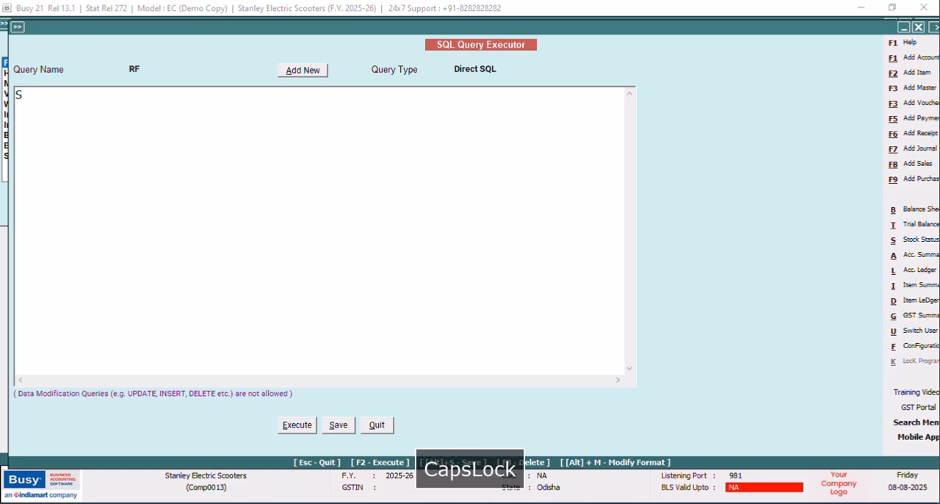
{"action": "type", "text": "elect"}
{"action": "key", "text": "Return"}
{"action": "type", "text": "("}
{"action": "key", "text": "Caps_Lock"}
{"action": "type", "text": "S"}
{"action": "key", "text": "Caps_Lock"}
{"action": "type", "text": "elect"}
{"action": "key", "text": "Caps_Lock"}
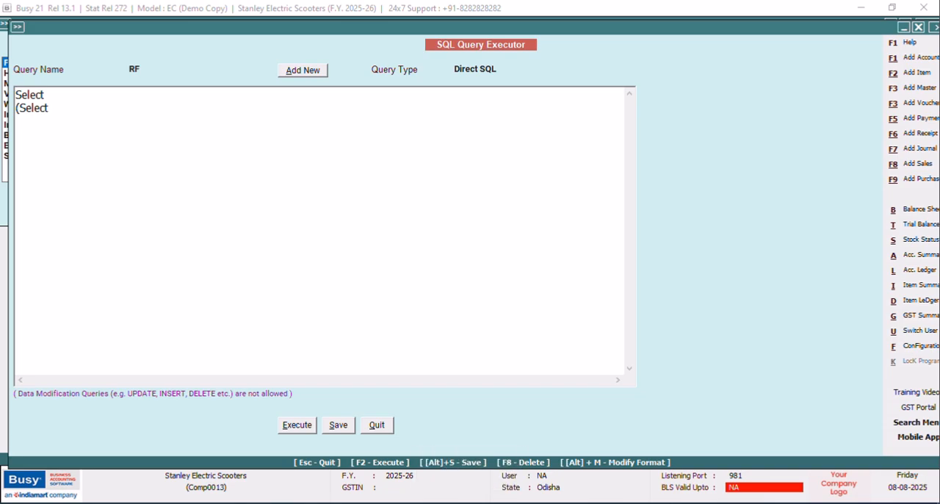
{"action": "key", "text": "BackSpace"}
{"action": "key", "text": "BackSpace"}
{"action": "key", "text": "BackSpace"}
{"action": "key", "text": "BackSpace"}
{"action": "key", "text": "BackSpace"}
{"action": "key", "text": "BackSpace"}
{"action": "key", "text": "BackSpace"}
Begin a subquery on the second line of the RF query with "(Select Name from Master1".
{"action": "type", "text": "("}
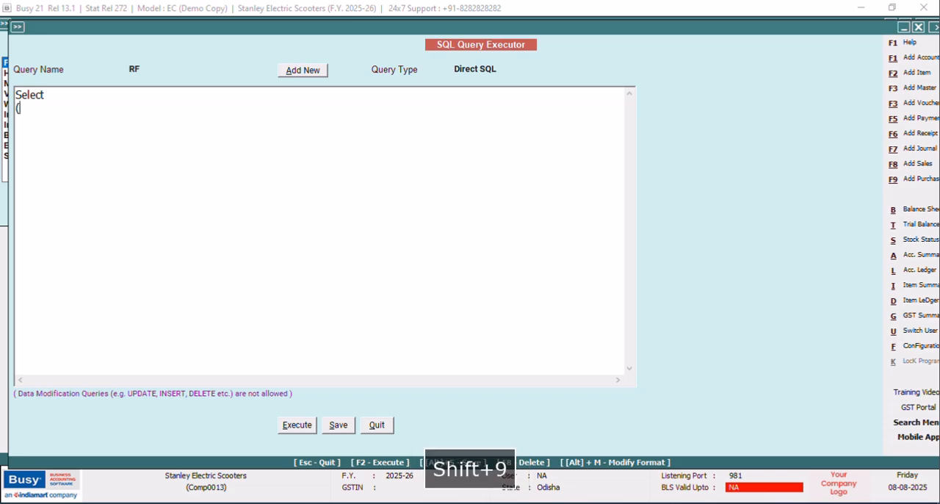
{"action": "type", "text": "S"}
{"action": "key", "text": "CapsLock"}
{"action": "type", "text": "elect"}
{"action": "key", "text": "CapsLock"}
{"action": "type", "text": "Name f"}
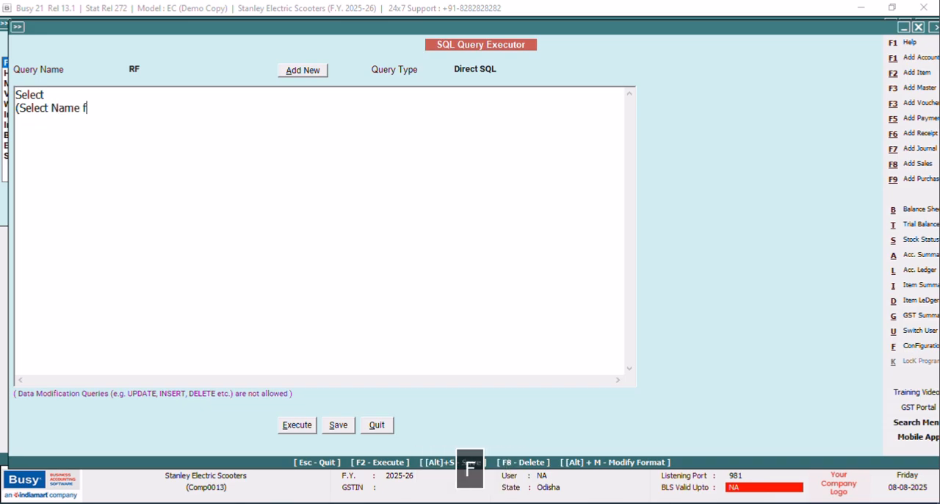
{"action": "type", "text": "rom Master1"}
Complete the name subquery with the condition "Where Code=T2.MasterCode1)".
{"action": "key", "text": "CapsLock"}
{"action": "type", "text": "W"}
{"action": "key", "text": "CapsLock"}
{"action": "type", "text": "here"}
{"action": "key", "text": "CapsLock"}
{"action": "type", "text": "C"}
{"action": "key", "text": "CapsLock"}
{"action": "type", "text": "ode"}
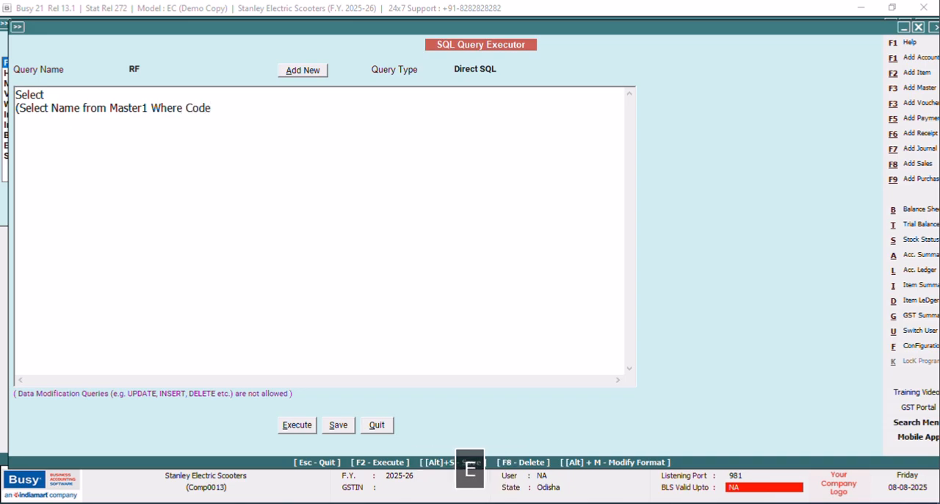
{"action": "type", "text": "="}
{"action": "key", "text": "CapsLock"}
{"action": "type", "text": "T2."}
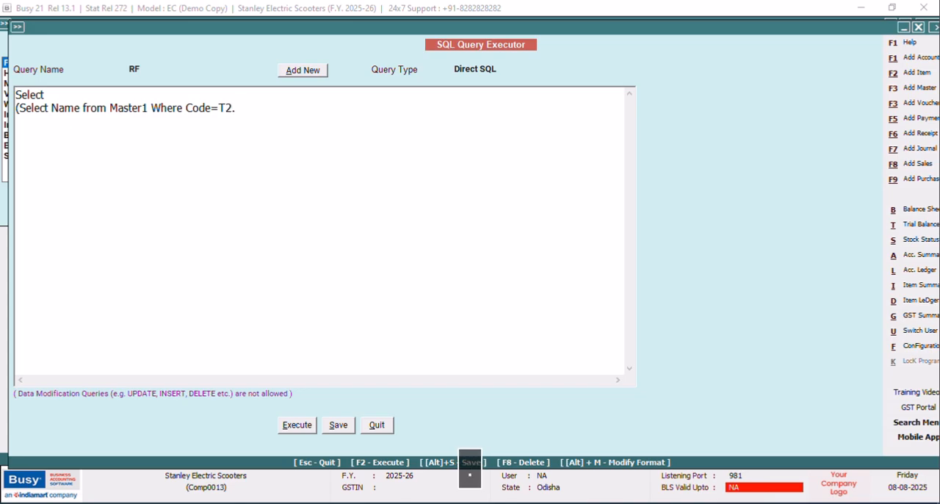
{"action": "type", "text": "M"}
{"action": "key", "text": "CapsLock"}
{"action": "type", "text": "aster"}
{"action": "key", "text": "CapsLock"}
{"action": "type", "text": "Code1"}
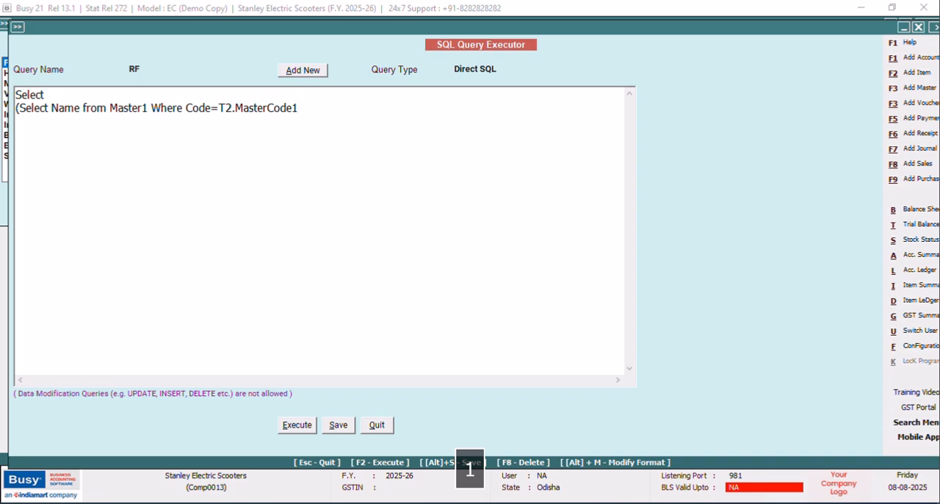
{"action": "type", "text": ")"}
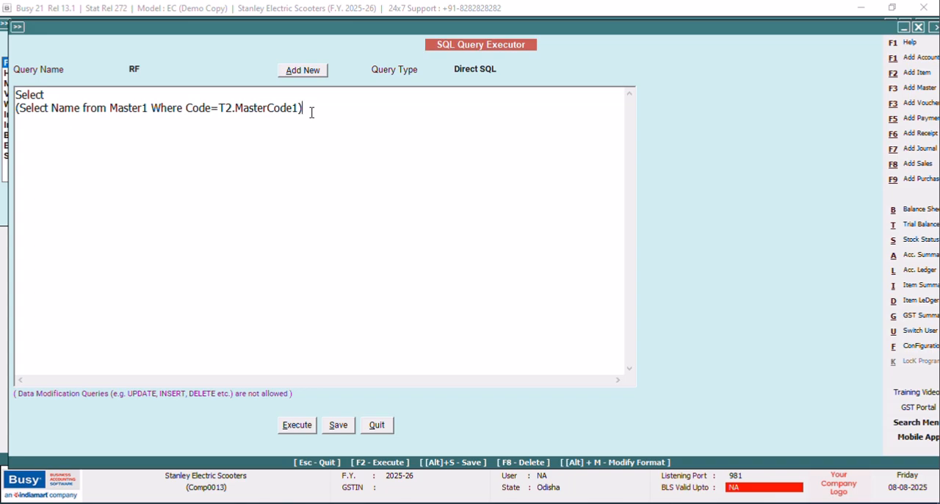
Add the absolute amount column ",ABS(T2.Value1)" after the name subquery.
{"action": "type", "text": ","}
{"action": "key", "text": "Caps_Lock"}
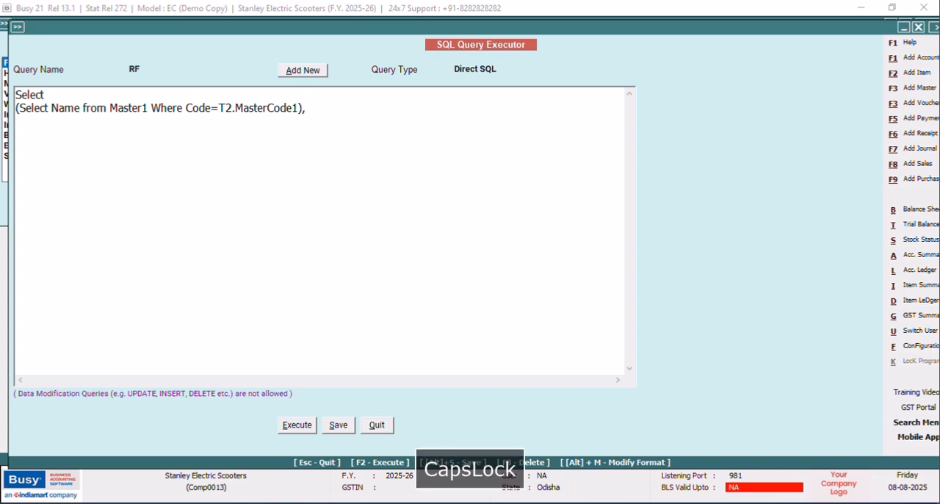
{"action": "type", "text": "ABS("}
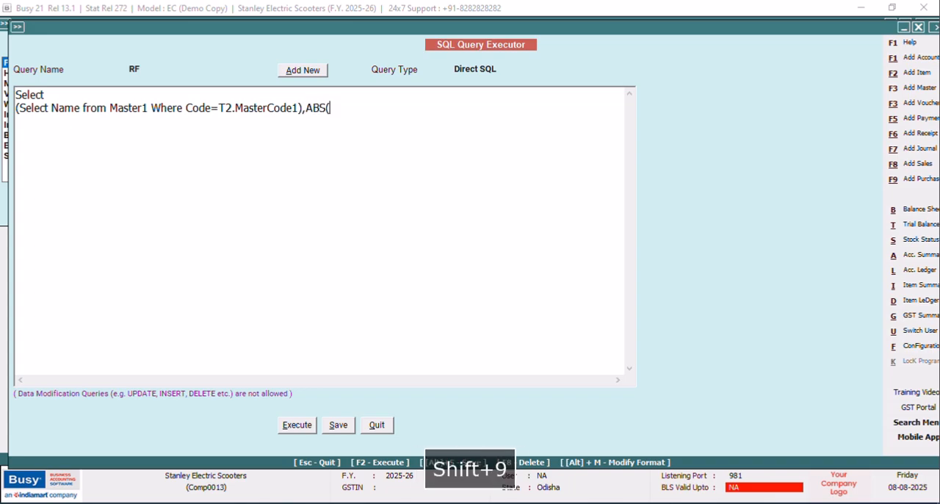
{"action": "type", "text": "T"}
{"action": "type", "text": "2"}
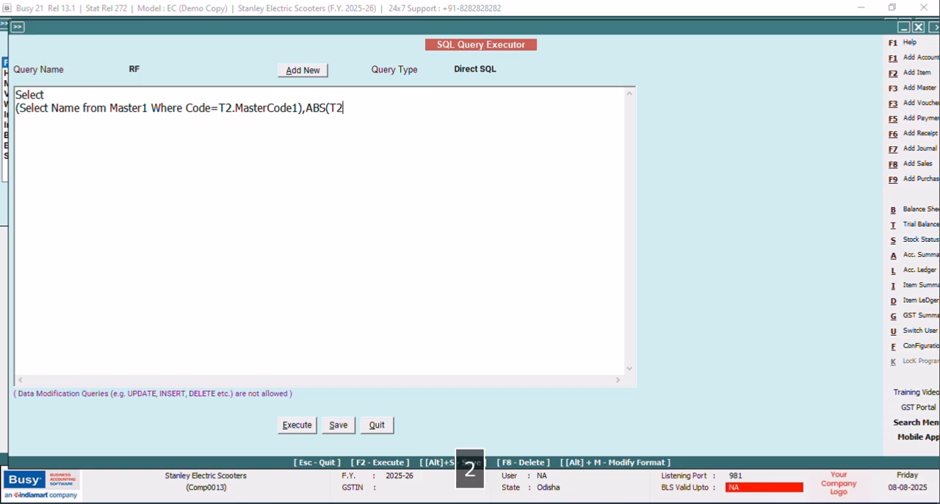
{"action": "type", "text": ".Value1),"}
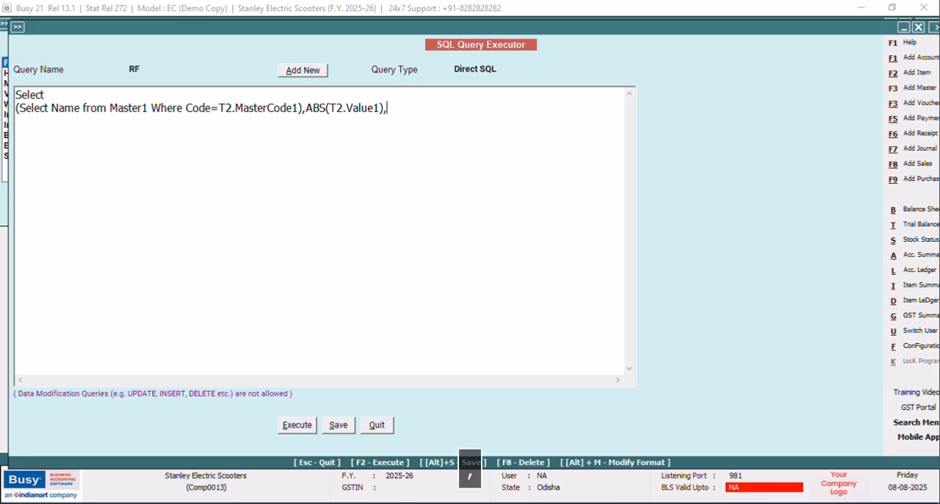
{"action": "type", "text": "T3."}
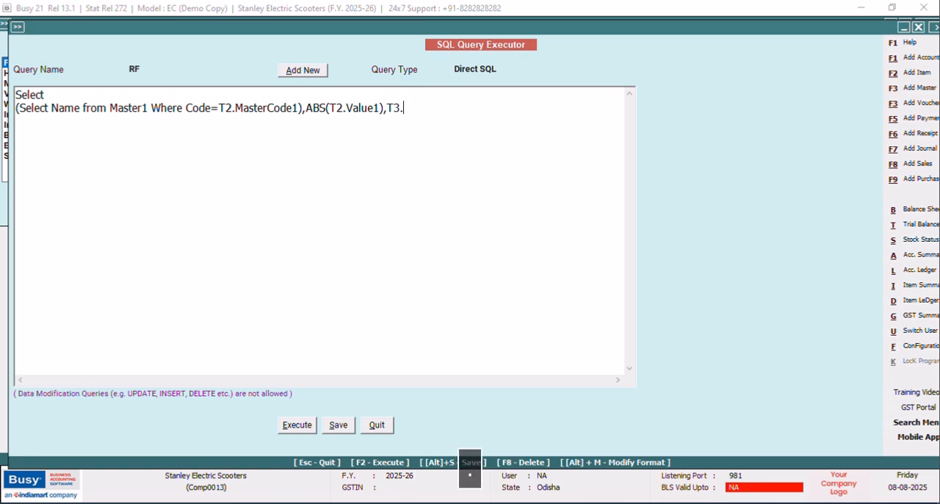
Add the column ",T3.CashFlow" after the absolute amount column.
{"action": "key", "text": "Caps_Lock"}
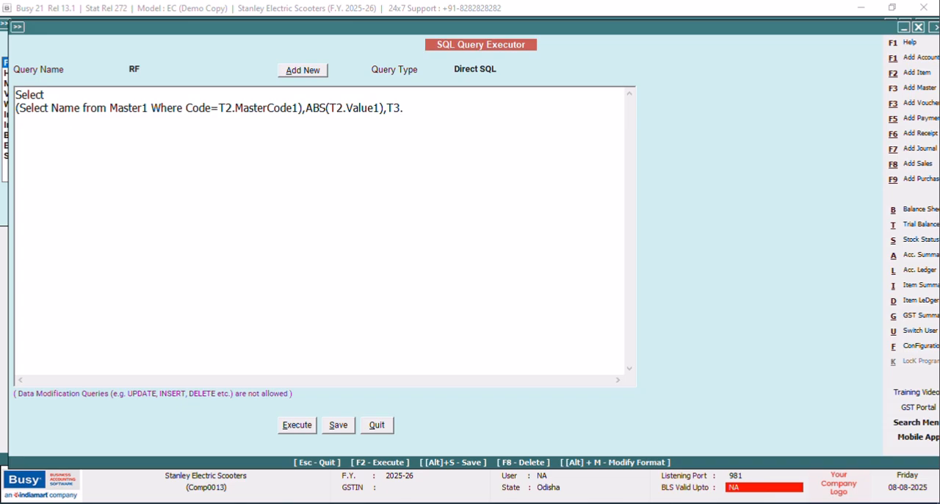
{"action": "type", "text": "s"}
{"action": "key", "text": "Caps_Lock"}
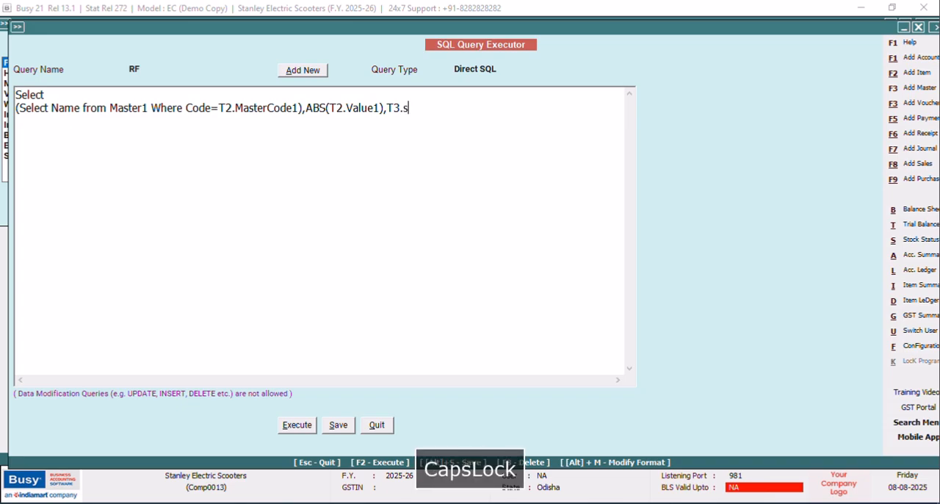
{"action": "key", "text": "BackSpace"}
{"action": "type", "text": "CashF"}
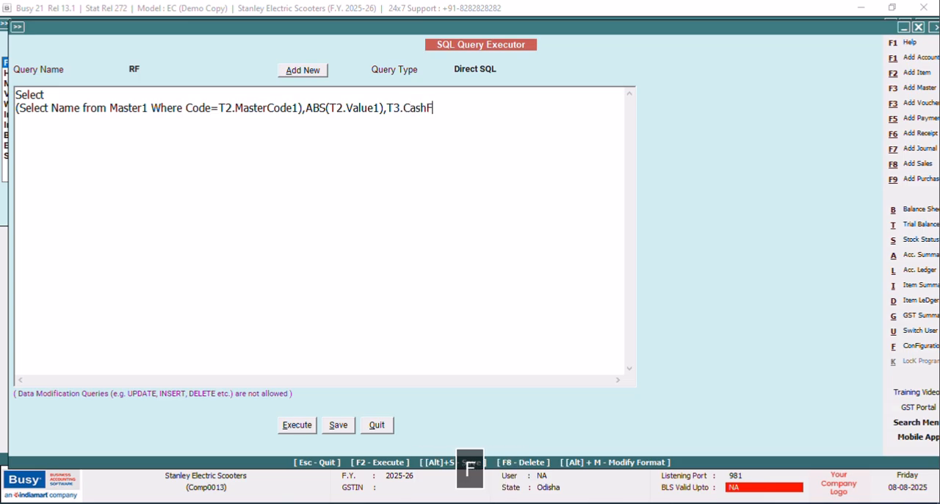
{"action": "type", "text": "low,T"}
Add the column ",T3.ShortNar" at the end of the query's column list.
{"action": "key", "text": "Caps_Lock"}
{"action": "type", "text": "3."}
{"action": "key", "text": "Caps_Lock"}
{"action": "type", "text": "Shao"}
{"action": "key", "text": "BackSpace"}
{"action": "key", "text": "BackSpace"}
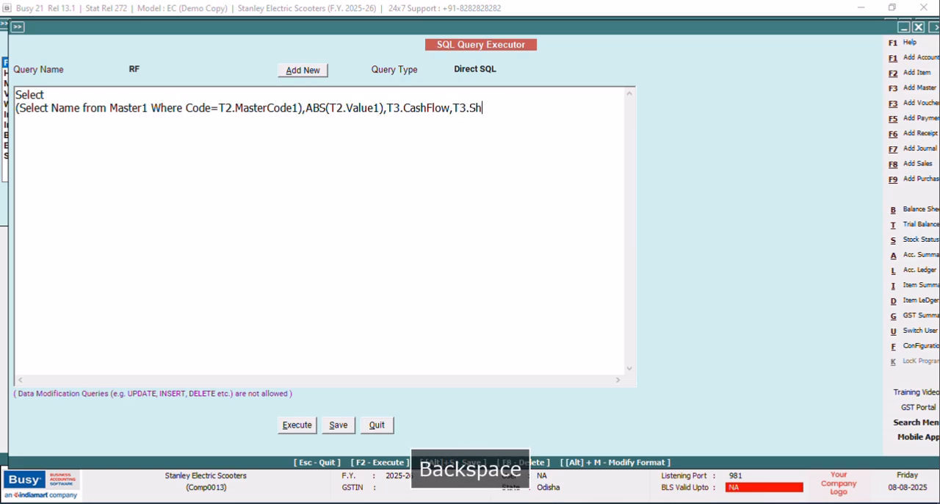
{"action": "type", "text": "ort"}
{"action": "key", "text": "Caps_Lock"}
{"action": "type", "text": "N"}
{"action": "key", "text": "Caps_Lock"}
{"action": "type", "text": "ar "}
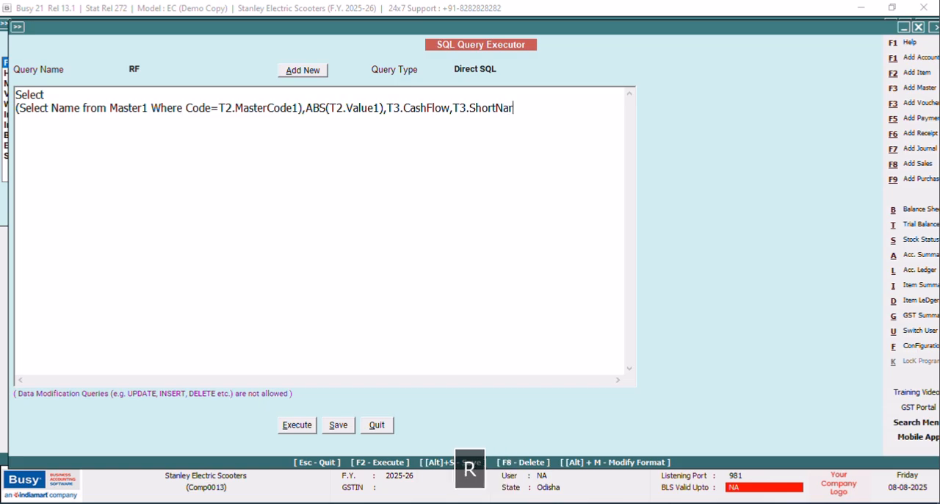
{"action": "type", "text": "from"}
Add the clause "from Tran2 as T2" on a new line below the RF query's column list.
{"action": "key", "text": "Caps_Lock"}
{"action": "type", "text": "T"}
{"action": "key", "text": "Caps_Lock"}
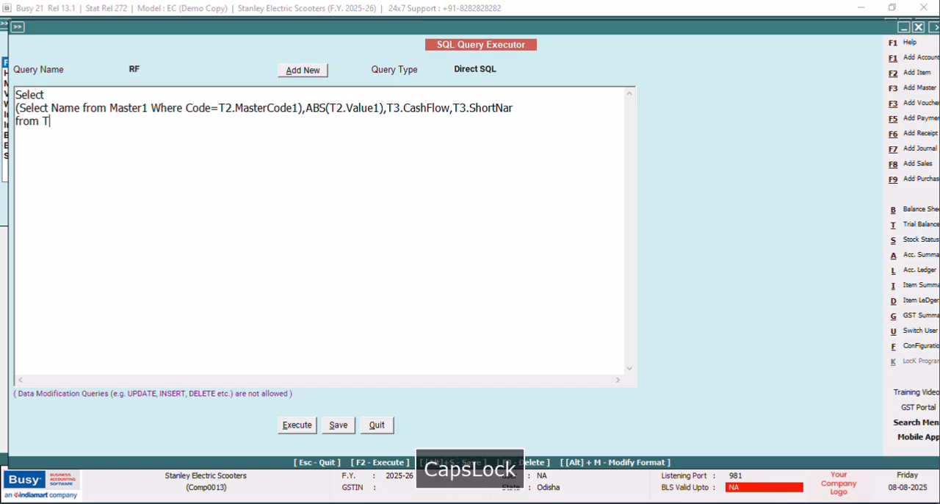
{"action": "type", "text": "ran2 as"}
{"action": "key", "text": "Caps_Lock"}
{"action": "type", "text": "T2"}
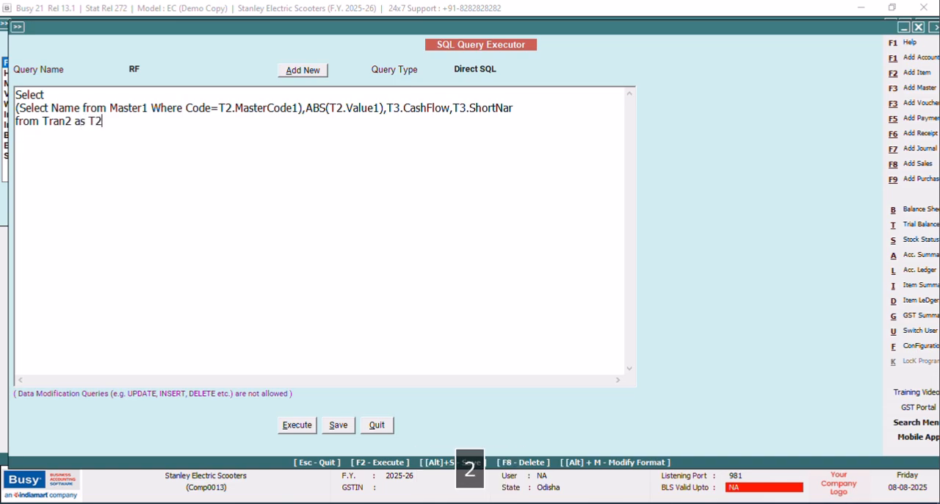
{"action": "type", "text": ",Tran"}
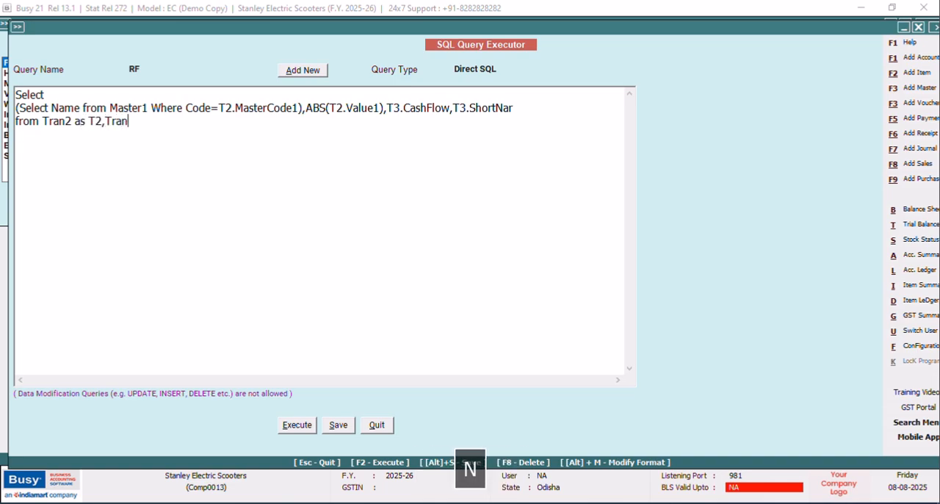
{"action": "type", "text": "2.T"}
Append ",Tran2 AS T3" to the from clause and start a new line below it.
{"action": "key", "text": "Caps_Lock"}
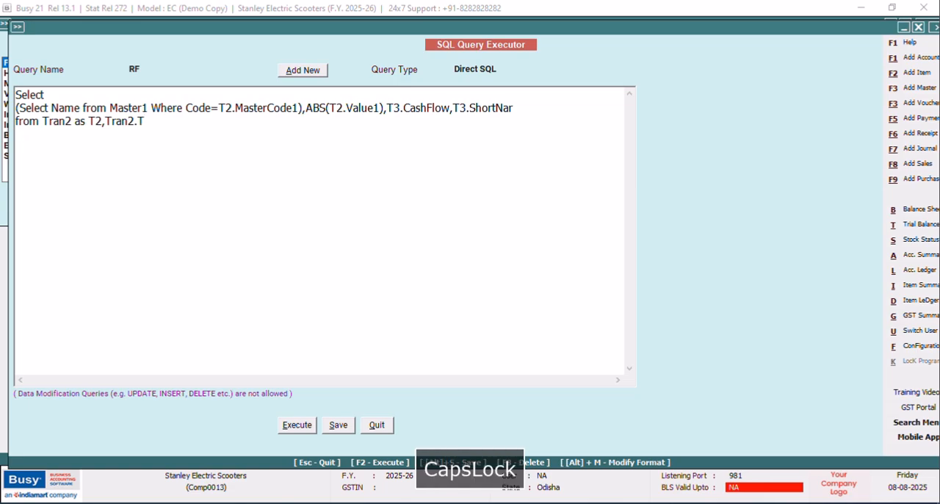
{"action": "key", "text": "BackSpace"}
{"action": "key", "text": "BackSpace"}
{"action": "type", "text": "AS t"}
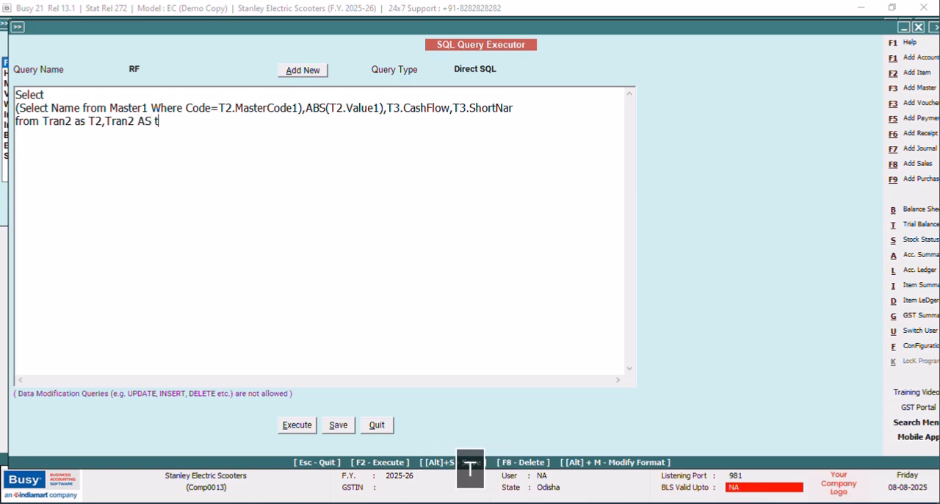
{"action": "key", "text": "Caps_Lock"}
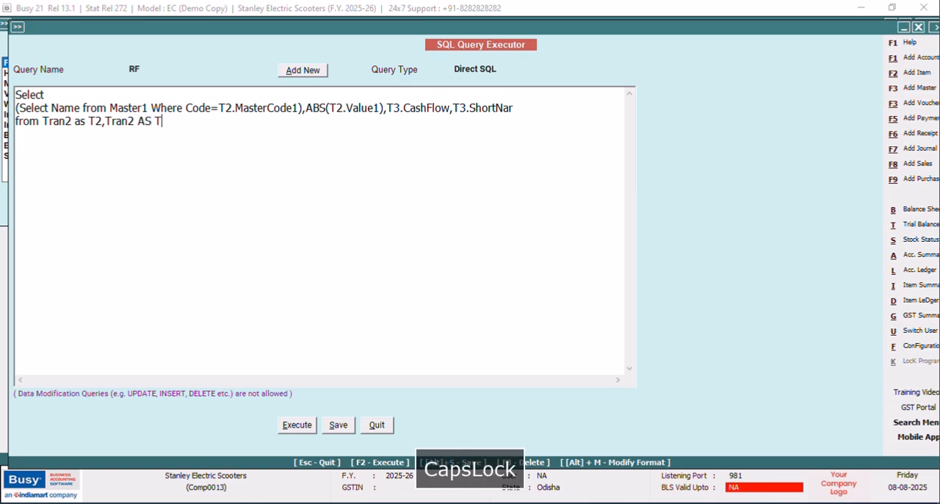
{"action": "type", "text": "3"}
{"action": "key", "text": "Return"}
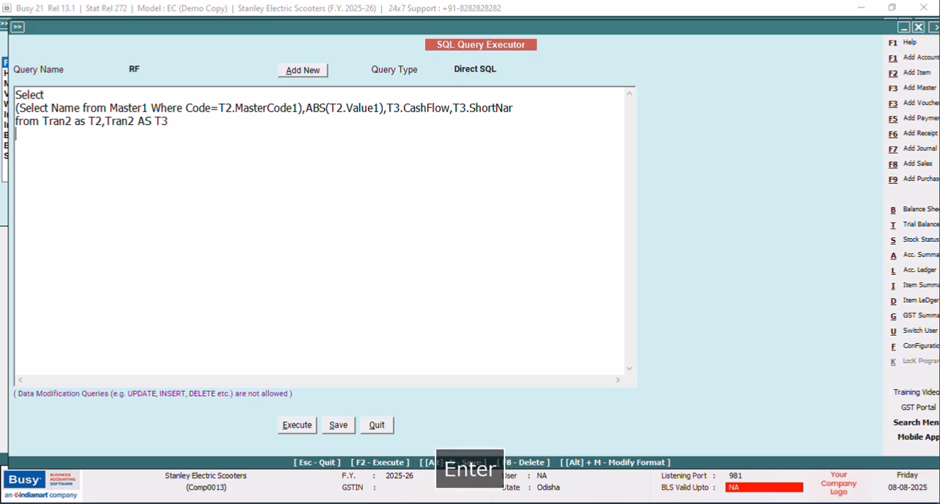
Write the first filter condition as "Where T2.Srno=1 and" below the from clause.
{"action": "key", "text": "Caps_Lock"}
{"action": "type", "text": "Where"}
{"action": "key", "text": "Caps_Lock"}
{"action": "type", "text": "T2."}
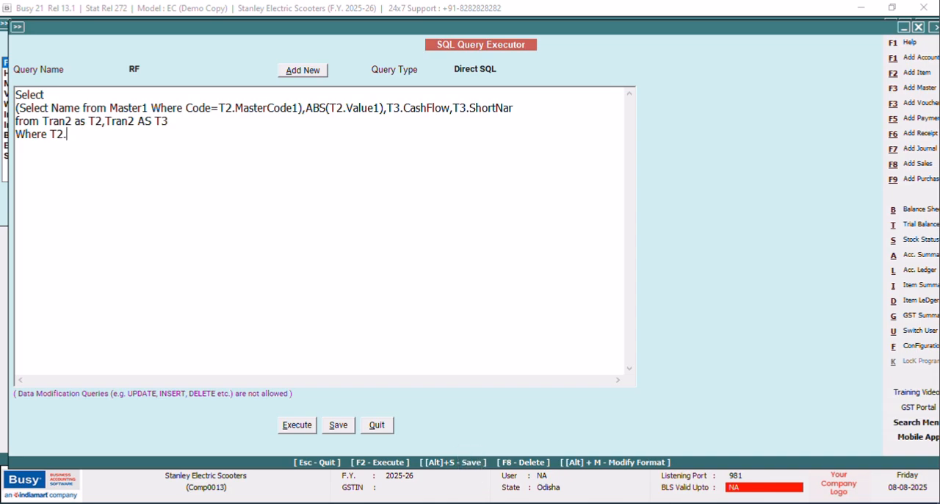
{"action": "type", "text": "S"}
{"action": "key", "text": "Caps_Lock"}
{"action": "type", "text": "rno=1 and"}
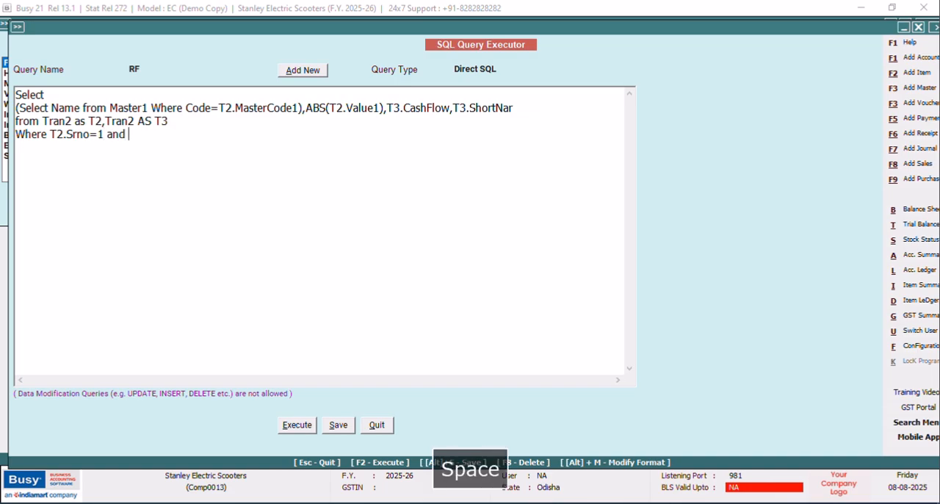
Complete the Where line with the second condition "T3.Srno=2".
{"action": "key", "text": "Caps_Lock"}
{"action": "type", "text": "T"}
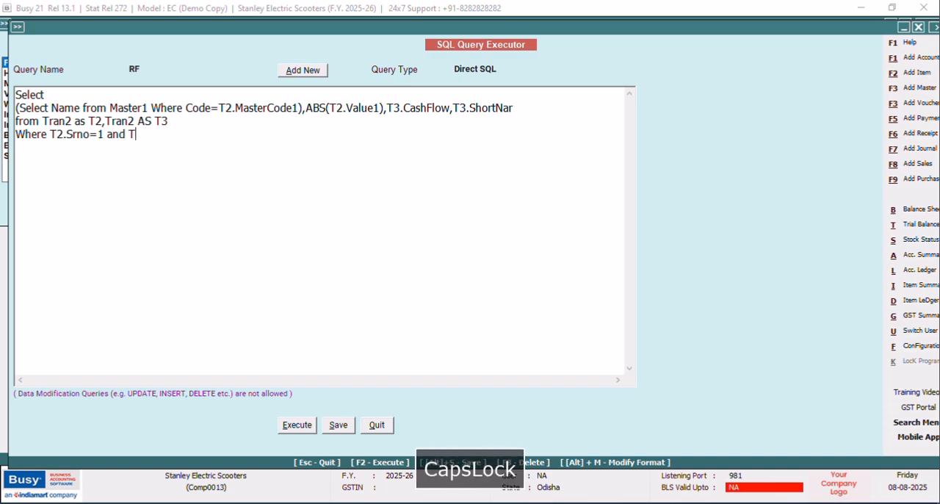
{"action": "type", "text": "3.S"}
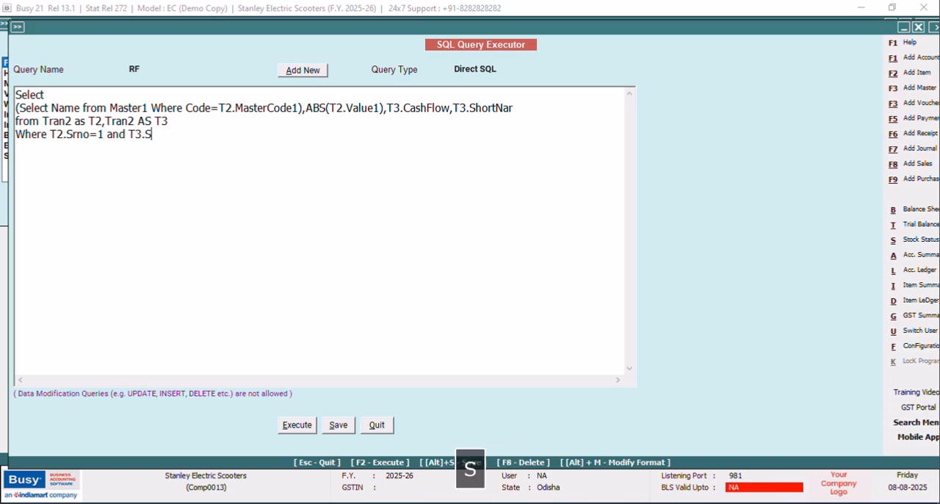
{"action": "type", "text": "rno"}
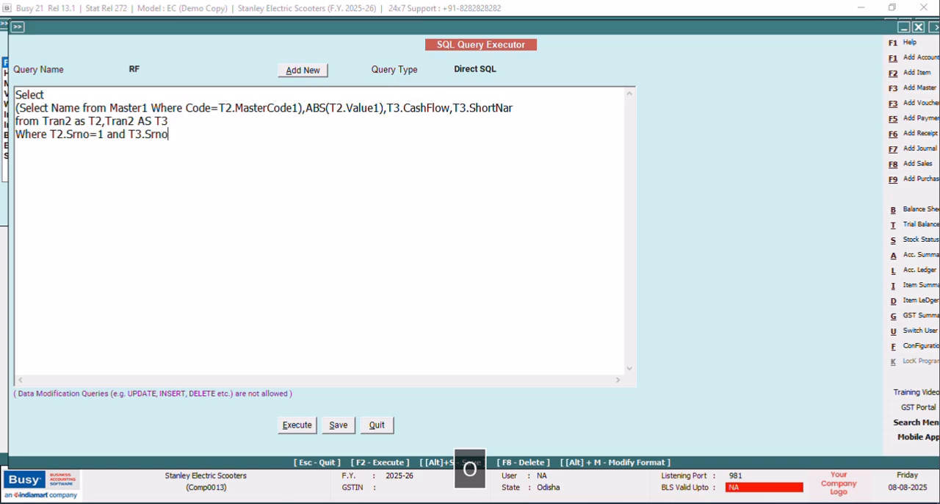
{"action": "type", "text": "=2"}
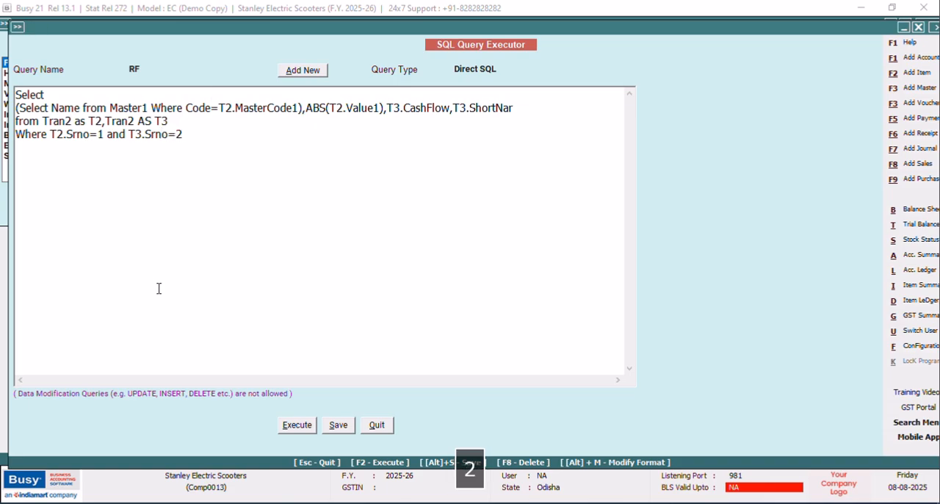
Execute the RF query to check its rows and return to the query editor.
{"action": "left_click", "coordinate": [286, 424]}
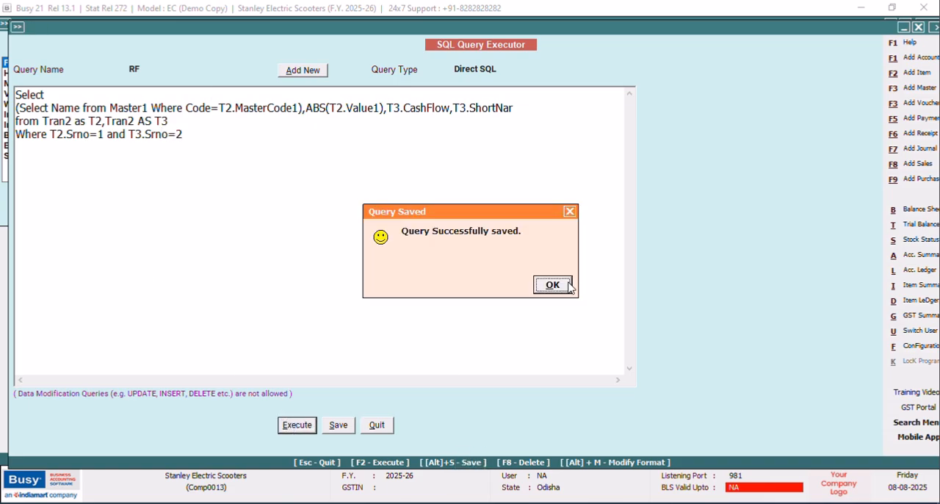
{"action": "left_click", "coordinate": [553, 284]}
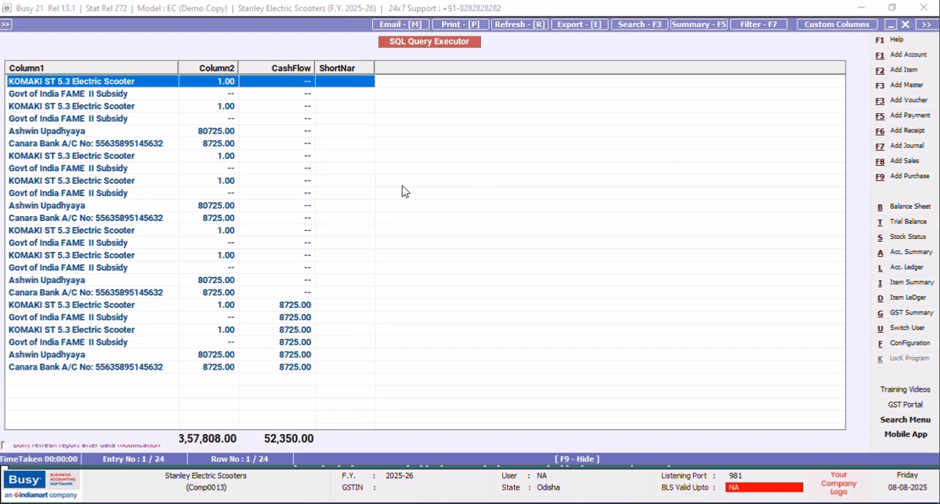
{"action": "key", "text": "Escape"}
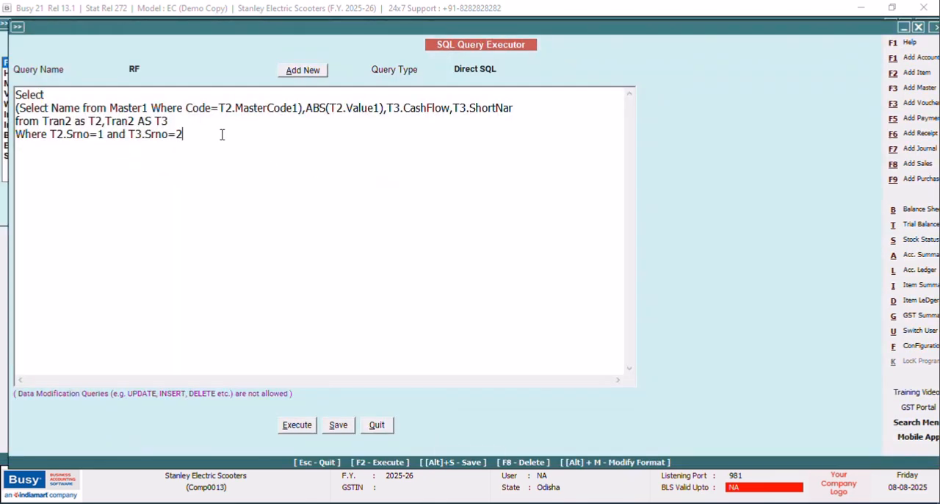
Add a new line with the voucher type condition "and T2.VchType=14".
{"action": "key", "text": "Return"}
{"action": "type", "text": "and"}
{"action": "key", "text": "Caps_Lock"}
{"action": "type", "text": "T2.vCH"}
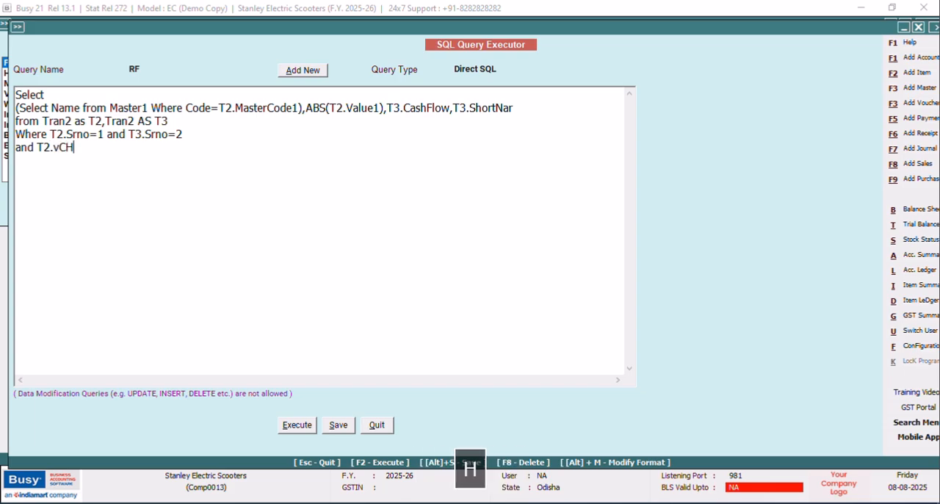
{"action": "key", "text": "BackSpace"}
{"action": "key", "text": "BackSpace"}
{"action": "key", "text": "BackSpace"}
{"action": "type", "text": "V"}
{"action": "key", "text": "Caps_Lock"}
{"action": "type", "text": "ch"}
{"action": "key", "text": "Caps_Lock"}
{"action": "type", "text": "Type="}
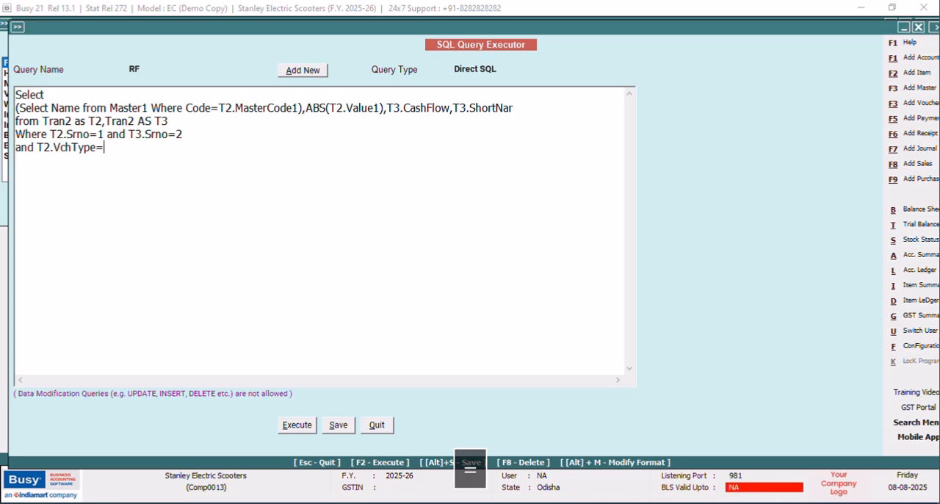
{"action": "type", "text": "14 and "}
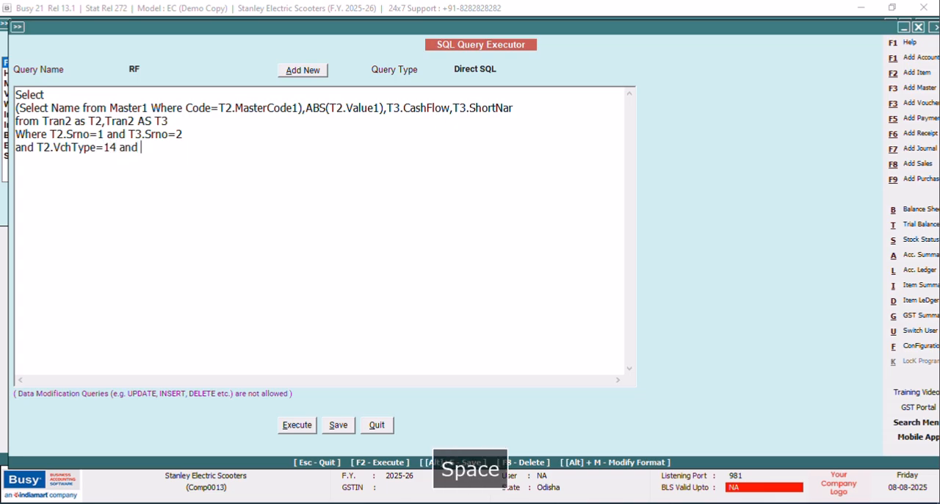
{"action": "type", "text": "T3.V"}
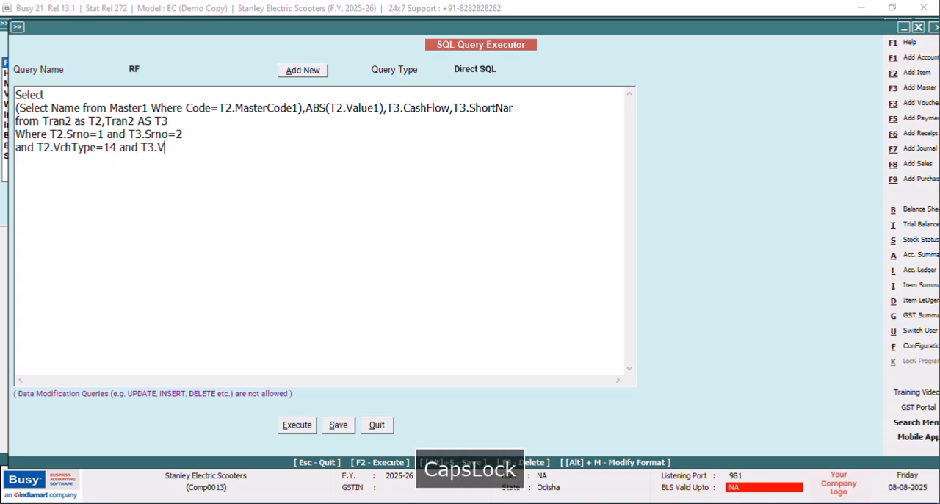
{"action": "type", "text": "chType=14"}
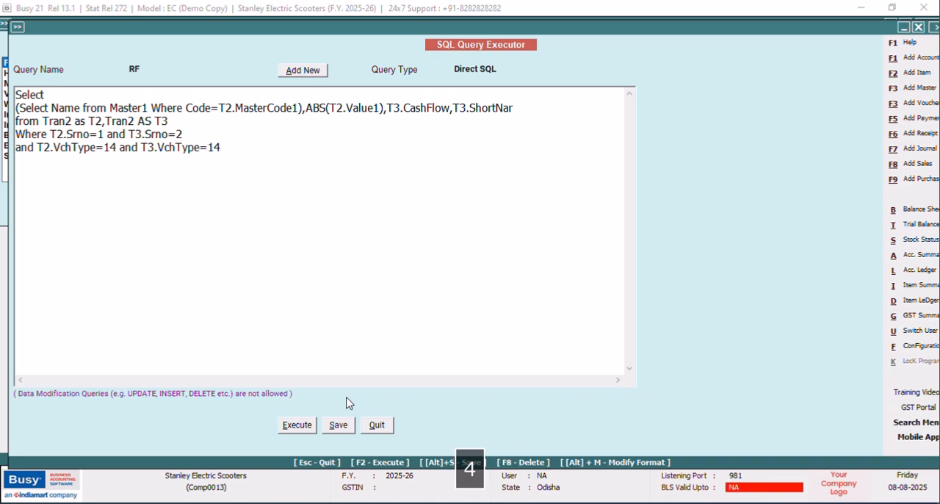
Execute the RF query and slightly widen the Column1, Column2, CashFlow and ShortNar result columns.
{"action": "left_click", "coordinate": [308, 425]}
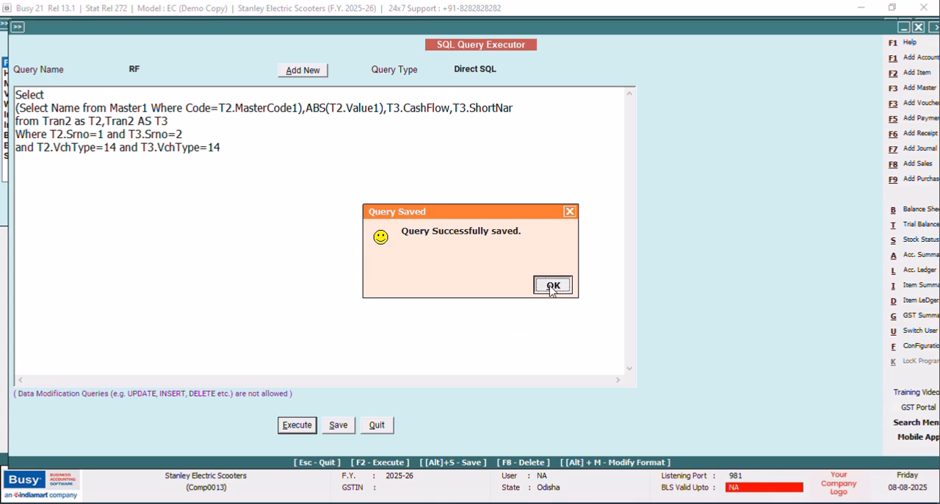
{"action": "left_click", "coordinate": [551, 286]}
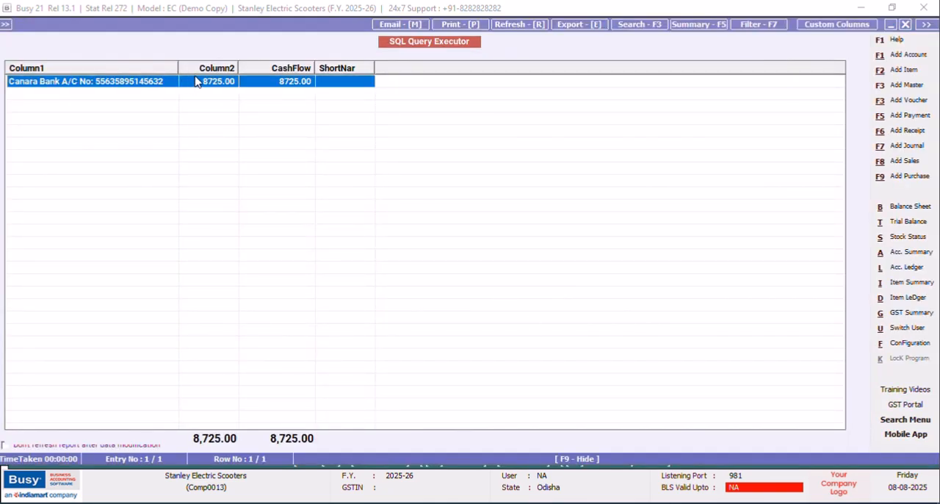
{"action": "mouse_move", "coordinate": [177, 67]}
{"action": "left_mouse_down"}
{"action": "mouse_move", "coordinate": [208, 69]}
{"action": "mouse_move", "coordinate": [196, 67]}
{"action": "left_mouse_up"}
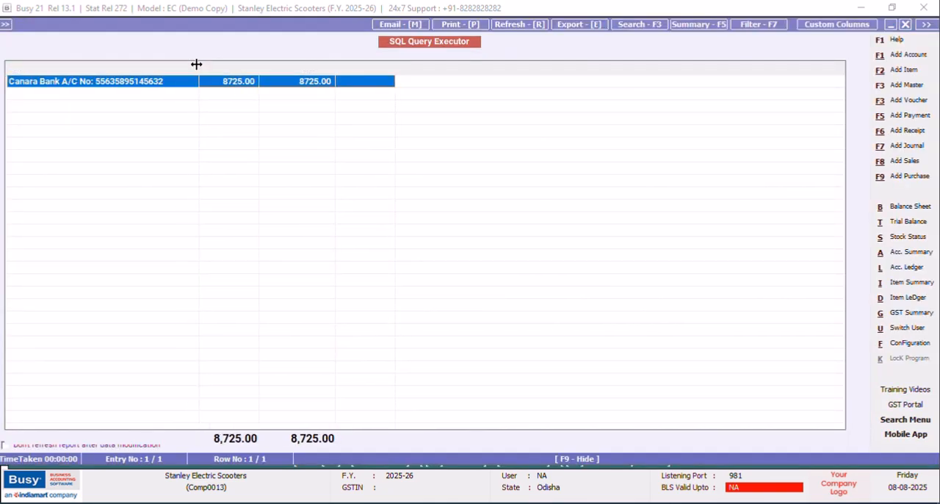
{"action": "left_click_drag", "start_coordinate": [259, 68], "coordinate": [264, 69]}
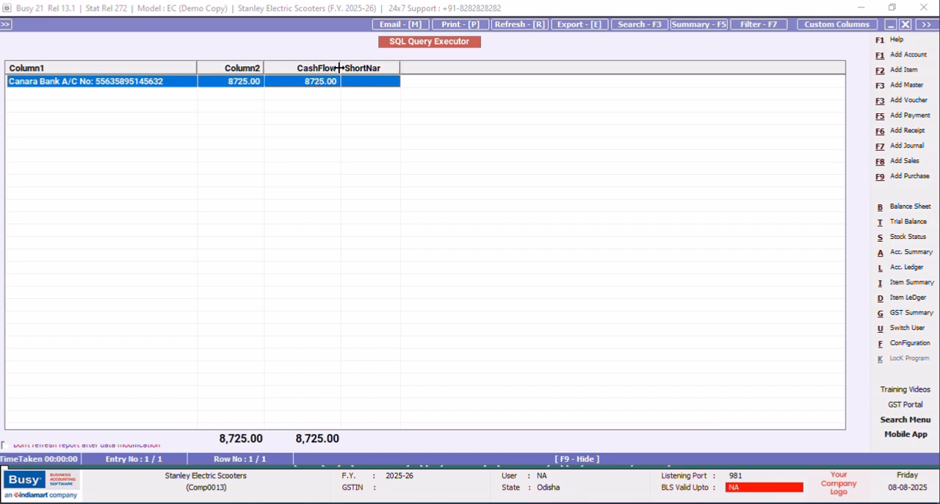
{"action": "left_click_drag", "start_coordinate": [341, 68], "coordinate": [349, 67]}
{"action": "left_click_drag", "start_coordinate": [407, 67], "coordinate": [421, 67]}
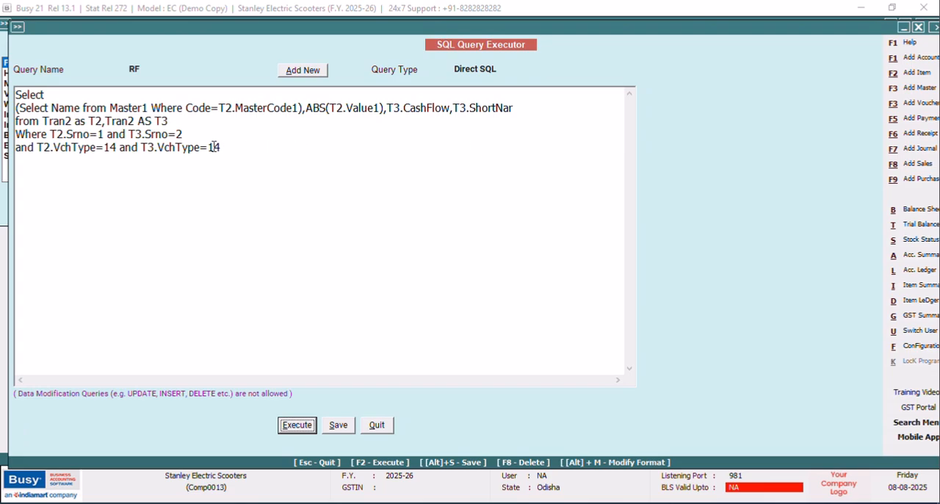
Change the short narration column to T2.ShortNar and execute the query to check its output.
{"action": "left_click", "coordinate": [467, 107]}
{"action": "key", "text": "BackSpace"}
{"action": "type", "text": "2"}
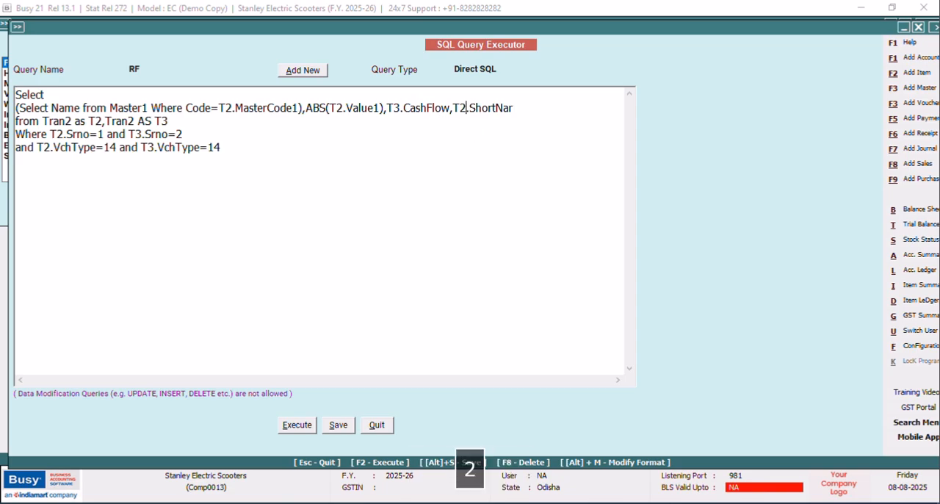
{"action": "left_click", "coordinate": [298, 424]}
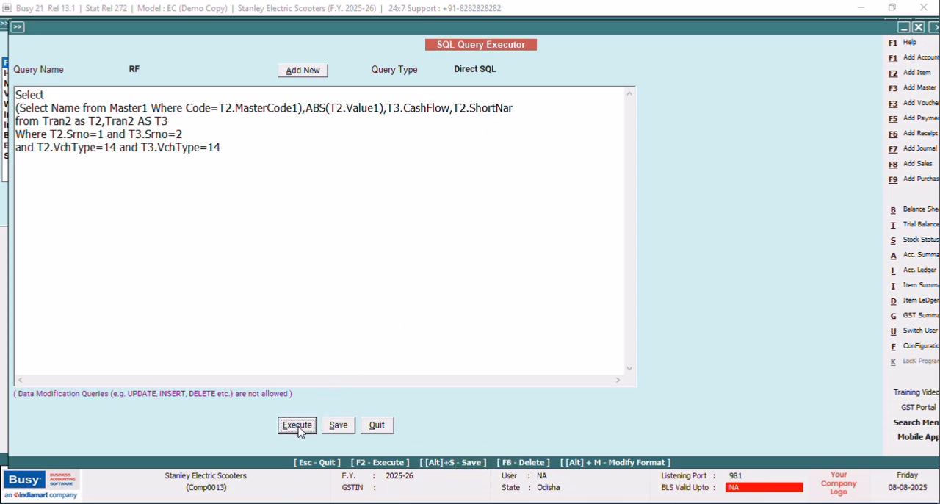
{"action": "left_click", "coordinate": [556, 288]}
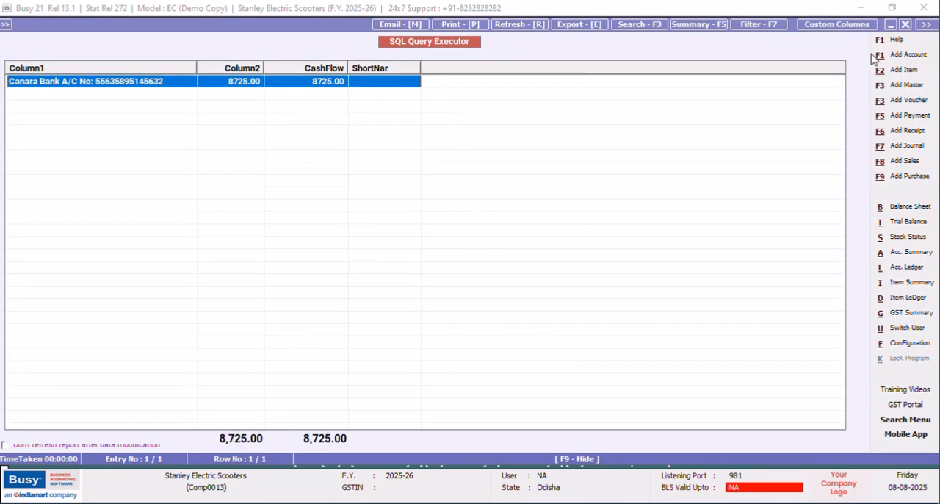
{"action": "left_click", "coordinate": [906, 25]}
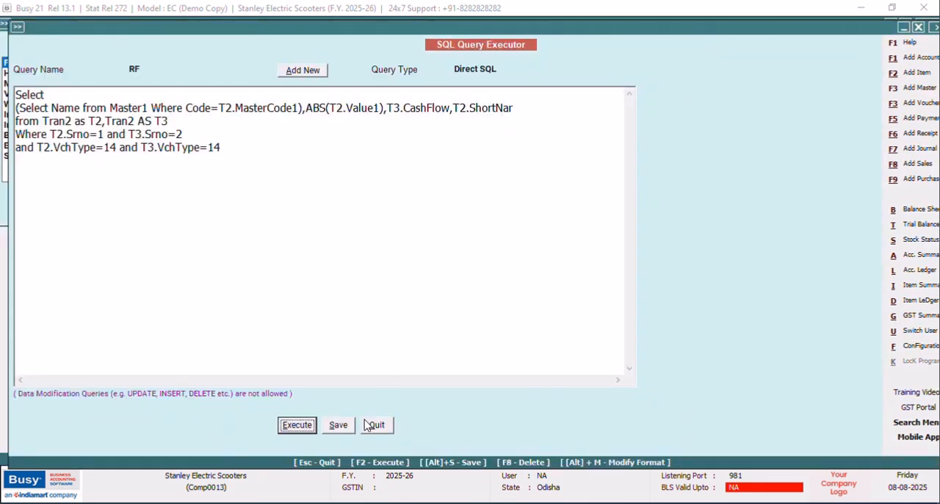
Add the column ",t2.c2" after T2.ShortNar and execute the RF query.
{"action": "left_click", "coordinate": [522, 108]}
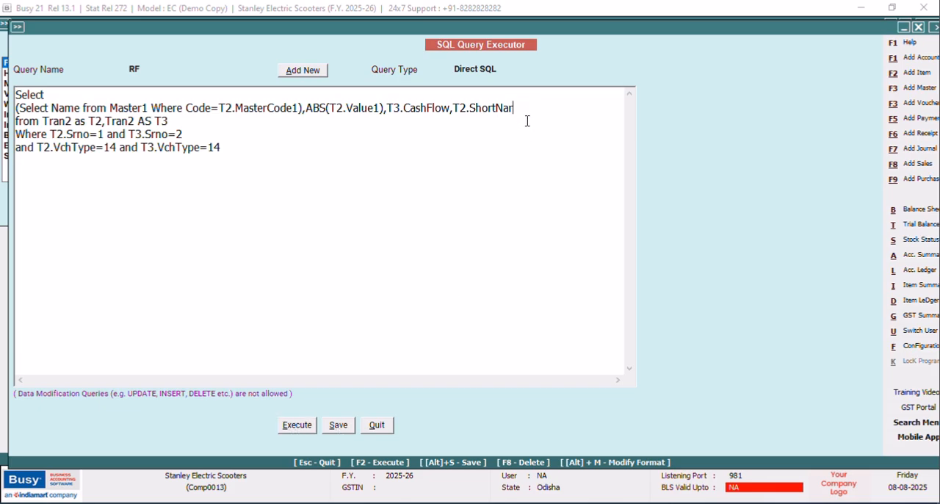
{"action": "type", "text": ","}
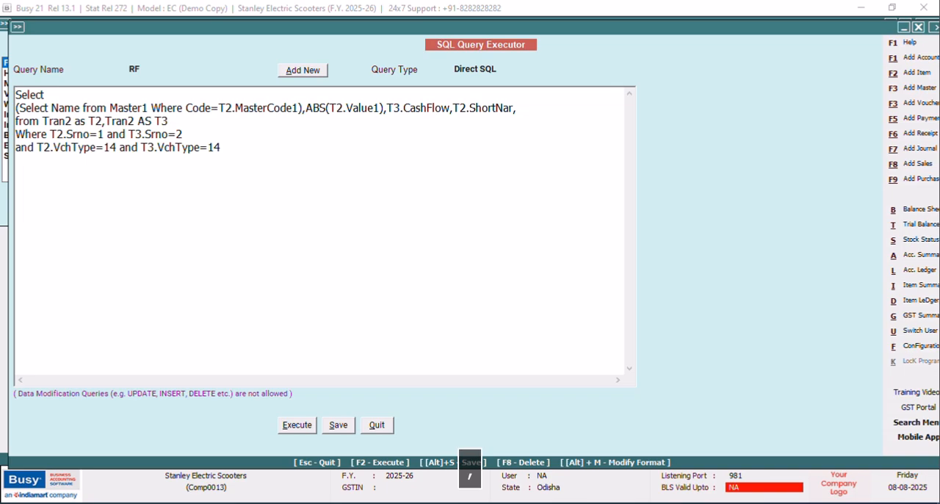
{"action": "type", "text": "t2.c"}
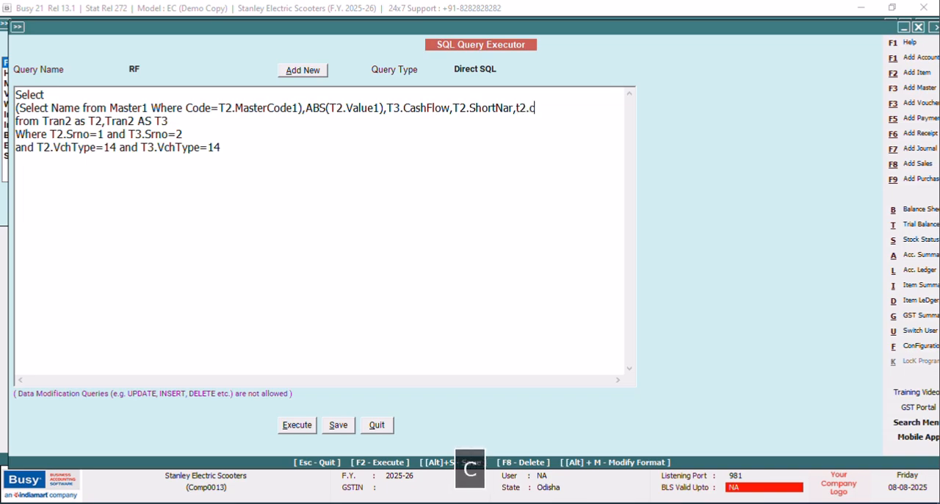
{"action": "type", "text": "2"}
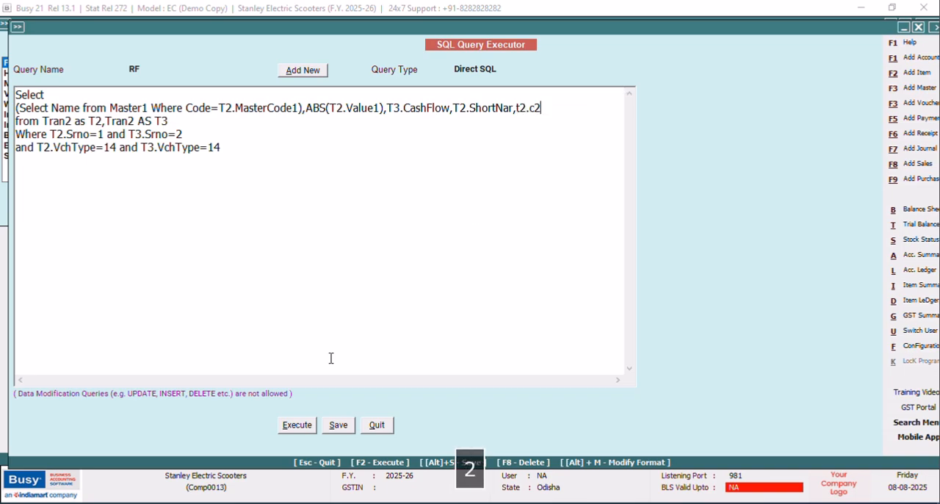
{"action": "left_click", "coordinate": [297, 425]}
{"action": "left_click", "coordinate": [557, 287]}
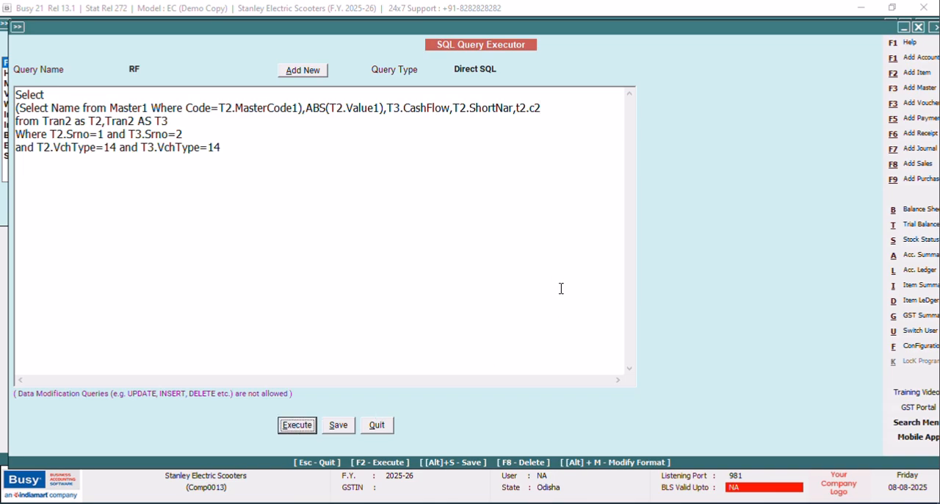
Close the query results and save the RF query with its t2.c2 column.
{"action": "left_click", "coordinate": [907, 25]}
{"action": "left_click", "coordinate": [338, 425]}
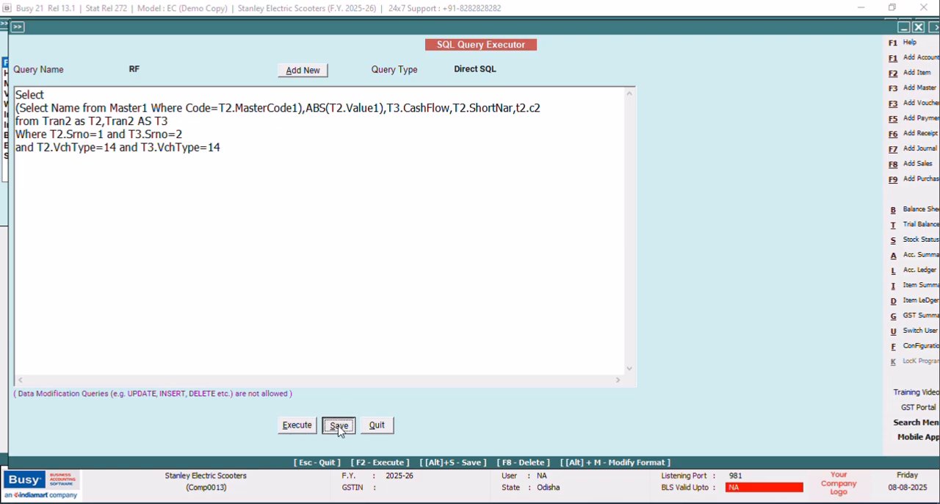
{"action": "left_click", "coordinate": [556, 286]}
{"action": "key", "text": "shift+Tab"}
Replace the last selected column, t2.c2, with T3.C2 in the RF query.
{"action": "left_click", "coordinate": [542, 108]}
{"action": "key", "text": "BackSpace"}
{"action": "key", "text": "BackSpace"}
{"action": "key", "text": "Caps_Lock"}
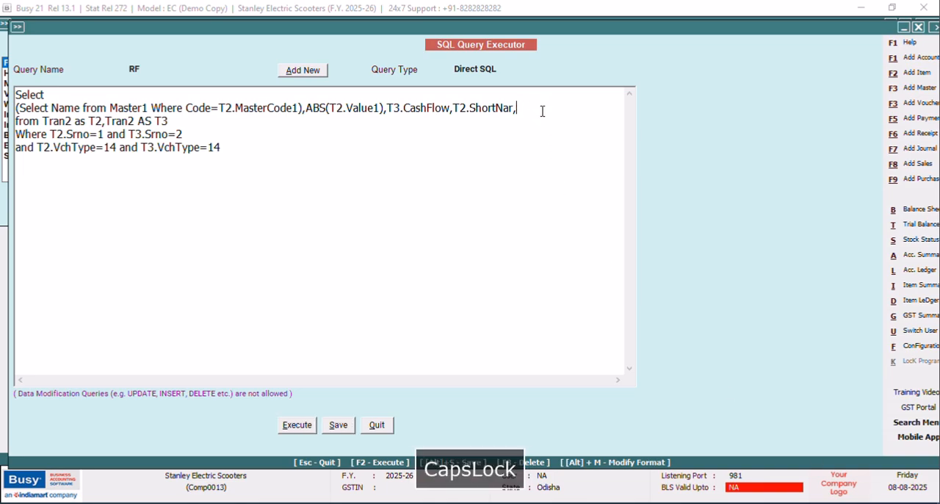
{"action": "type", "text": "T3.C"}
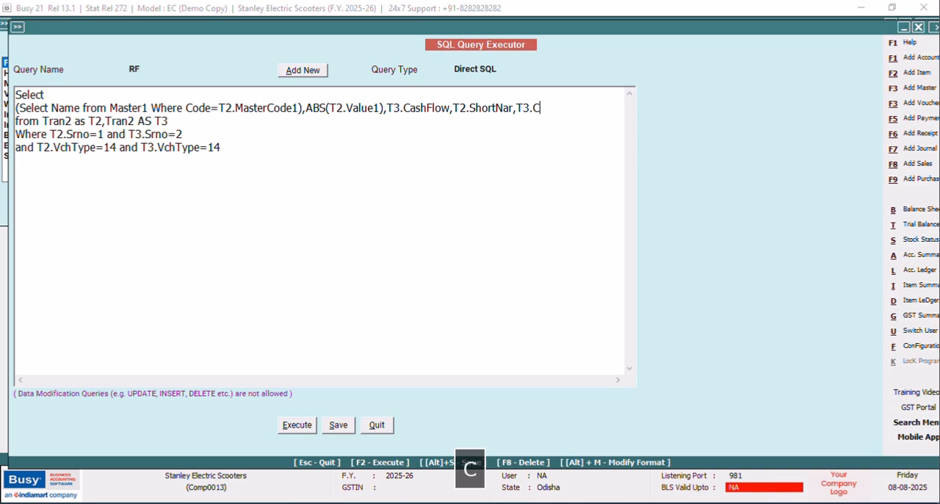
{"action": "type", "text": "2"}
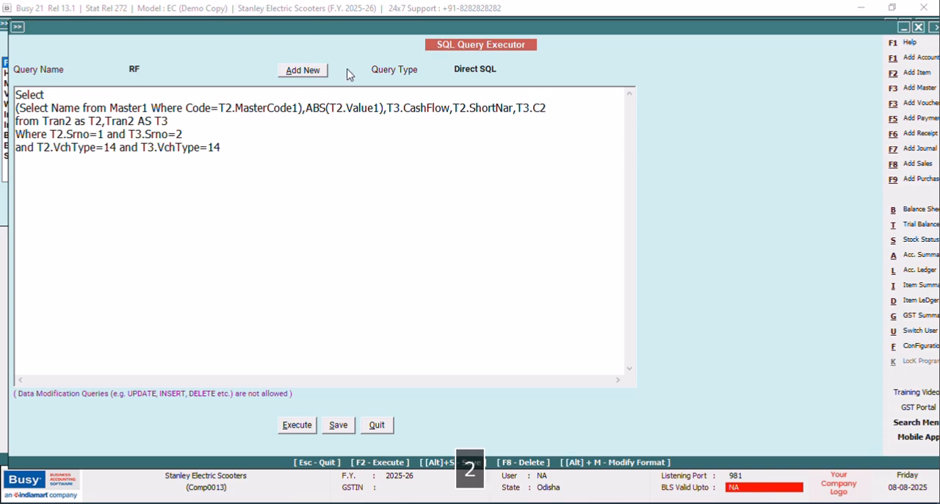
Save the RF query, execute it to check the T3.C2 column, and return to the query text.
{"action": "left_click", "coordinate": [332, 423]}
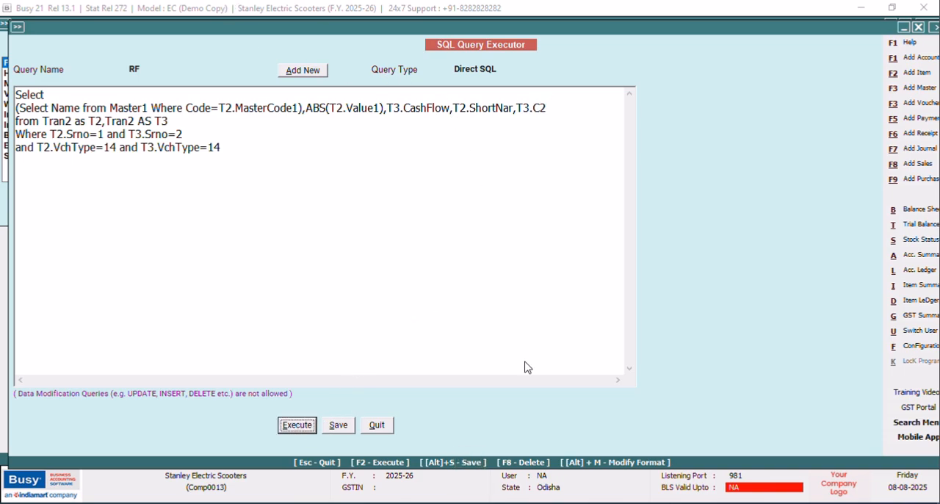
{"action": "left_click", "coordinate": [547, 284]}
{"action": "key", "text": "F2"}
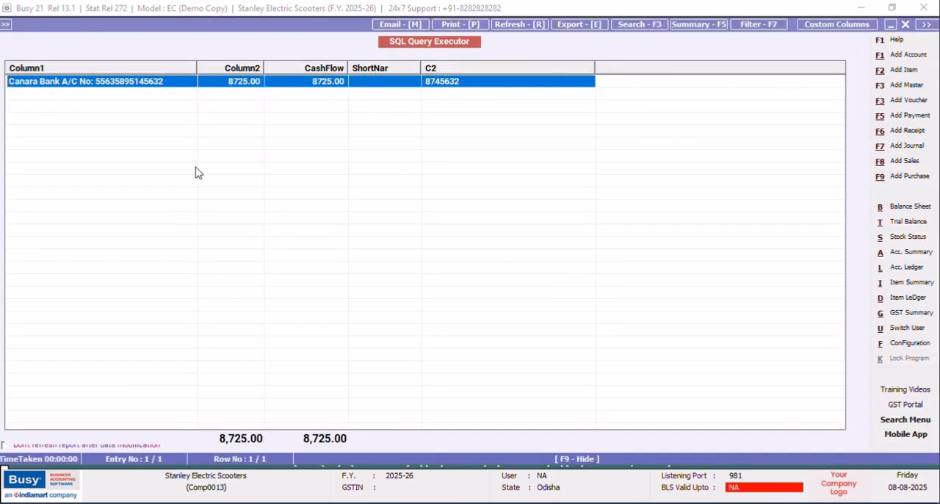
{"action": "key", "text": "Escape"}
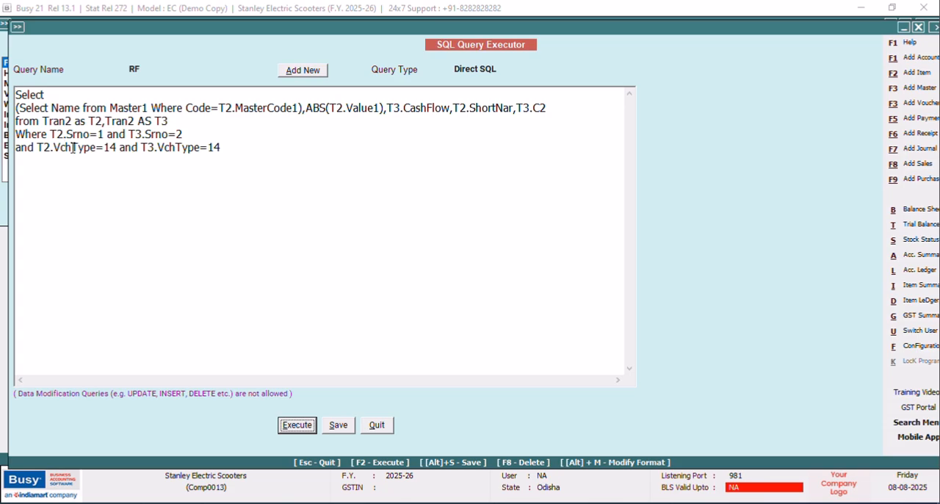
Start a new condition line "AND T2.MasterCode1=(Select" below the voucher type conditions.
{"action": "left_click", "coordinate": [232, 151]}
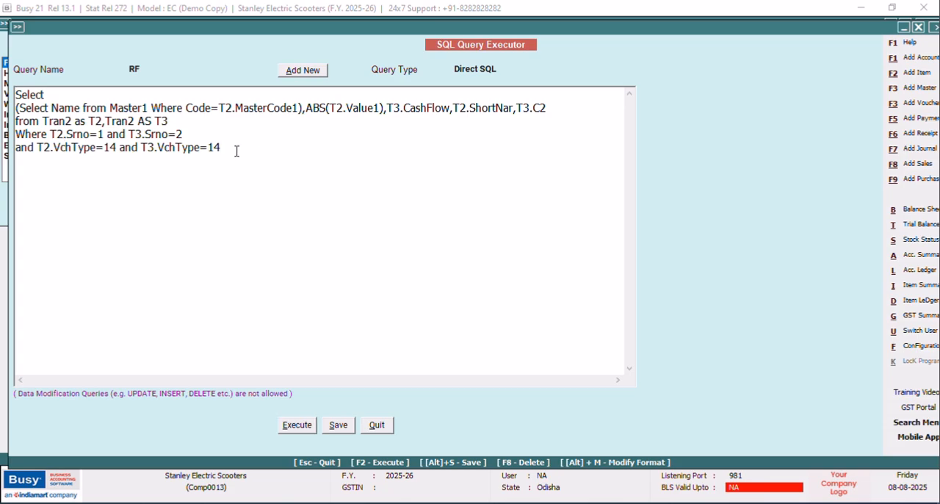
{"action": "key", "text": "Return"}
{"action": "type", "text": "AND "}
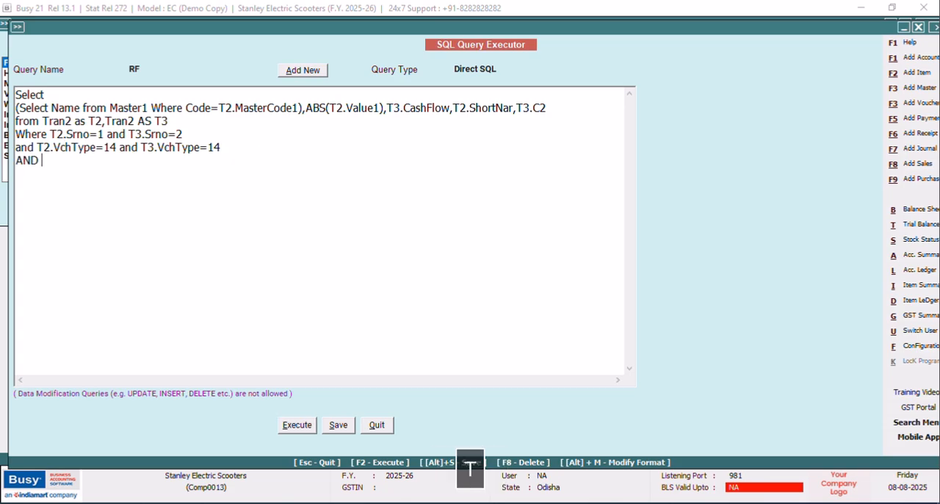
{"action": "type", "text": "T2."}
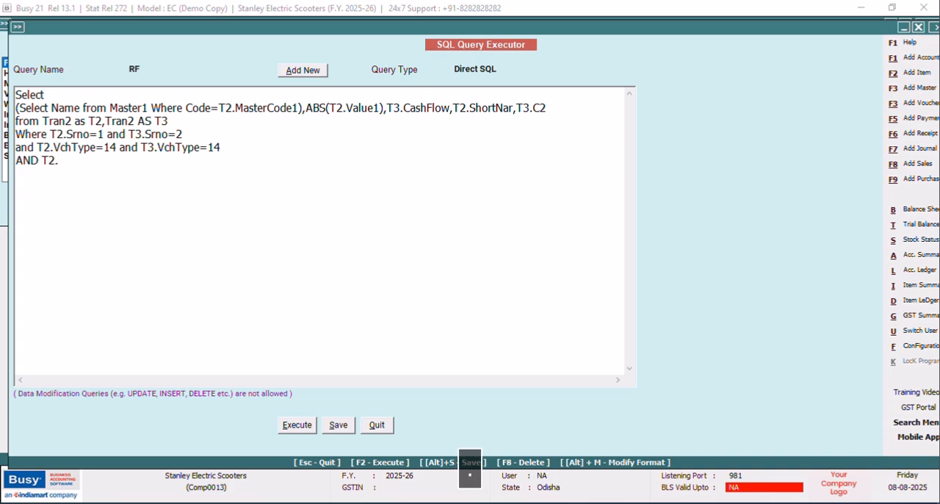
{"action": "type", "text": "Ma"}
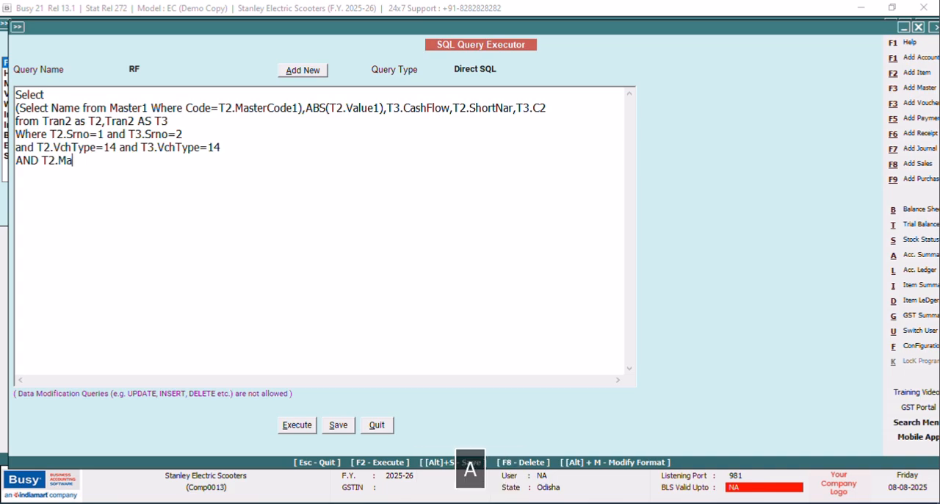
{"action": "type", "text": "sterCode"}
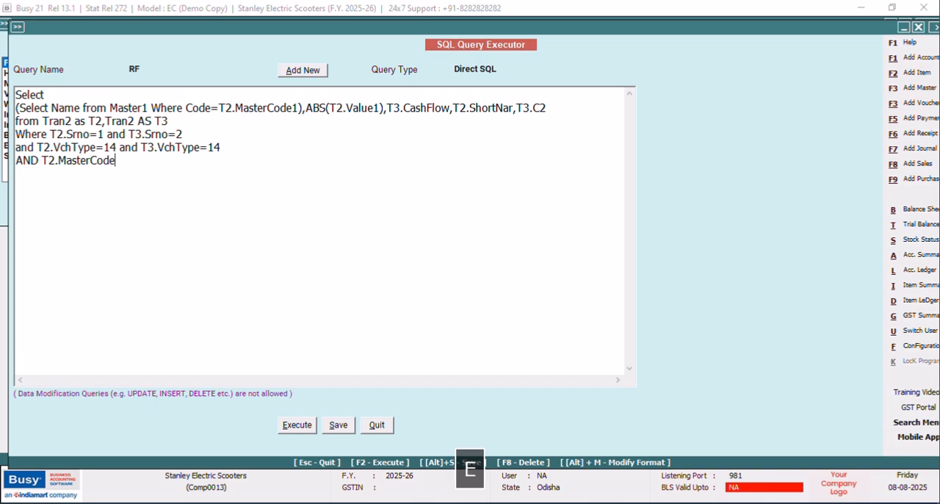
{"action": "type", "text": "1=(Select Tr"}
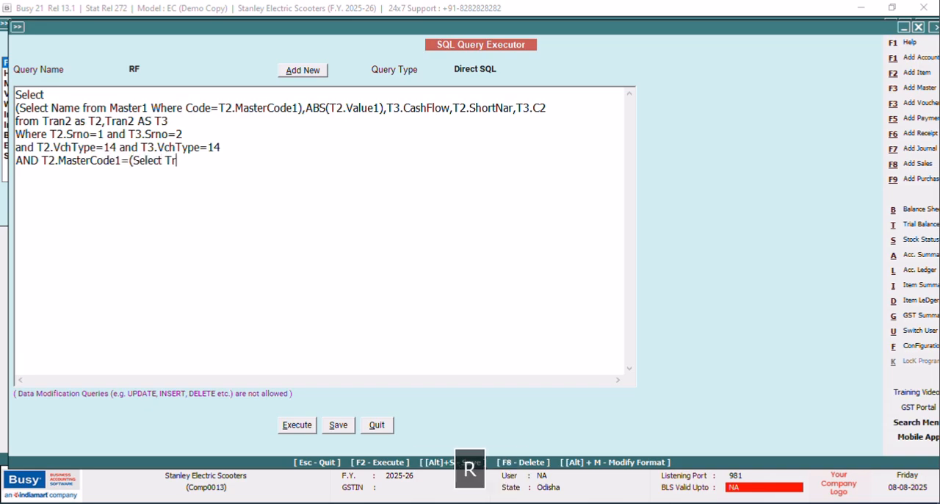
{"action": "type", "text": "an1.MasterCod"}
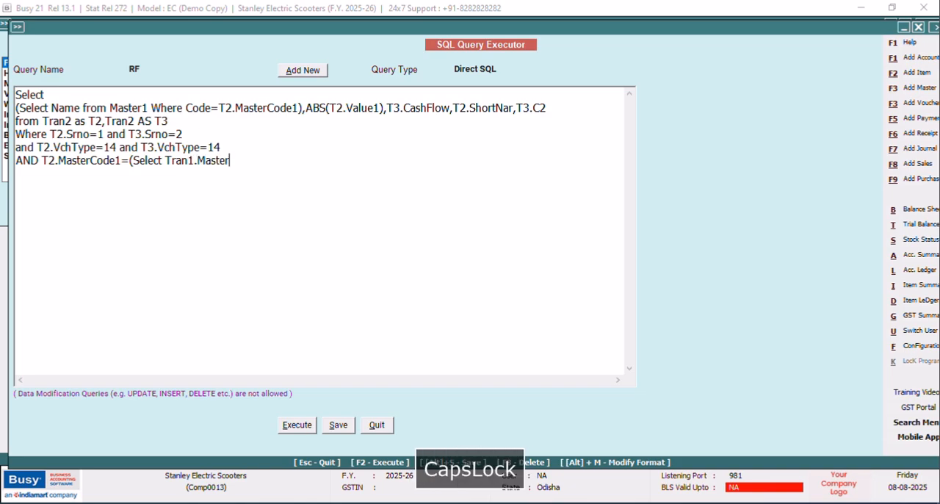
Continue the subquery with "Tran1.MasterCode1 from Tran1" as its selected column and source table.
{"action": "type", "text": "e1 f"}
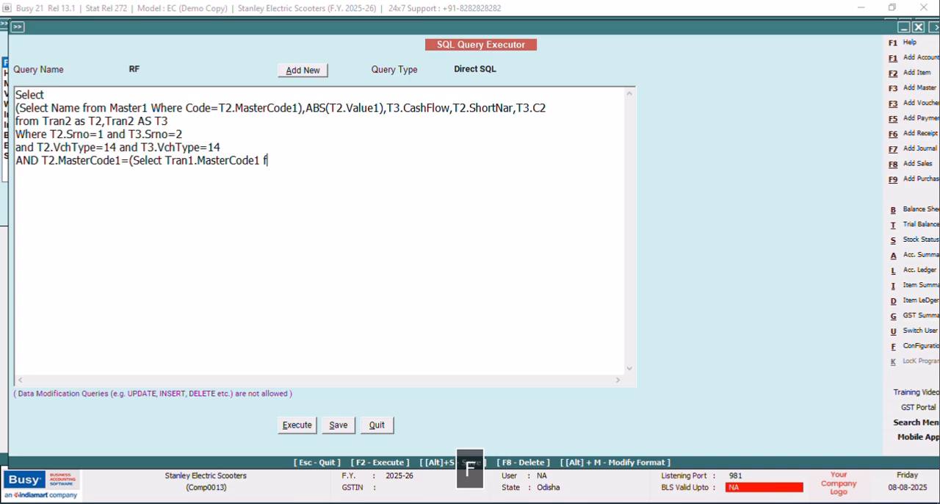
{"action": "type", "text": "rom Tran1 Where Tra"}
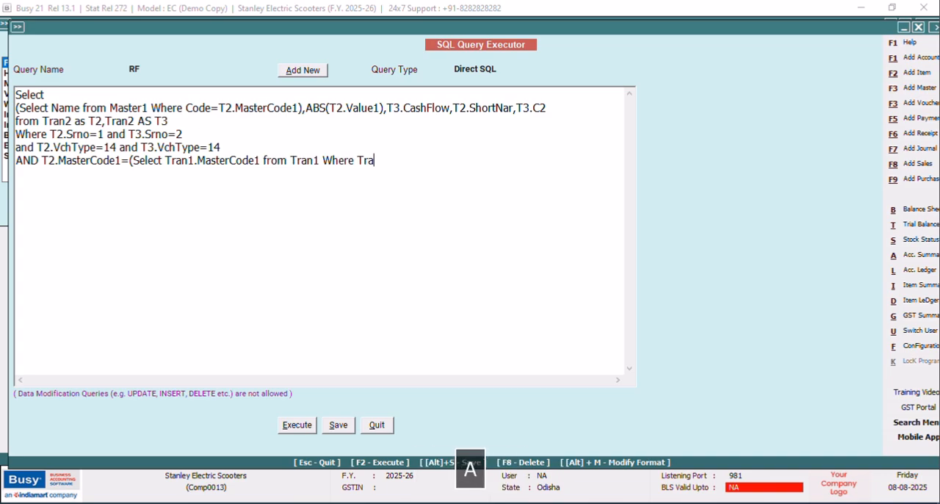
{"action": "type", "text": "n1."}
{"action": "key", "text": "Caps_Lock"}
{"action": "type", "text": "VchCode="}
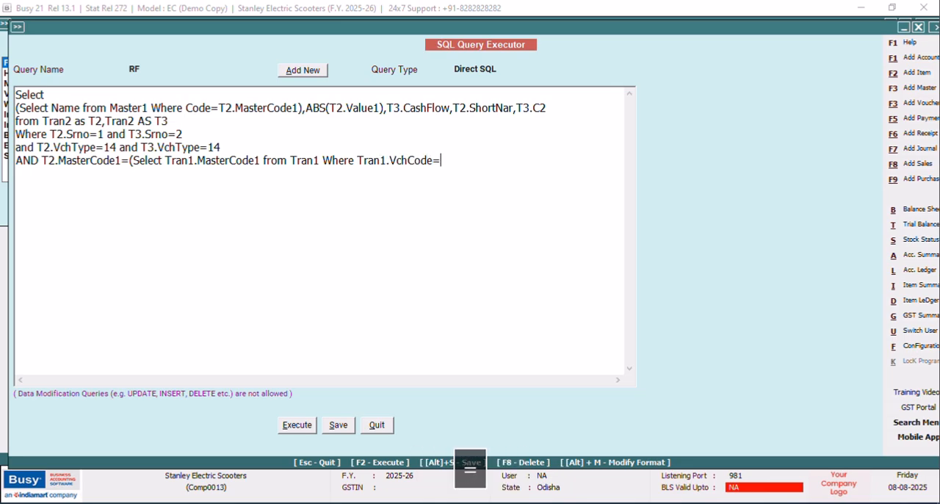
{"action": "type", "text": "@"}
{"action": "key", "text": "Caps_Lock"}
{"action": "type", "text": "VchCode"}
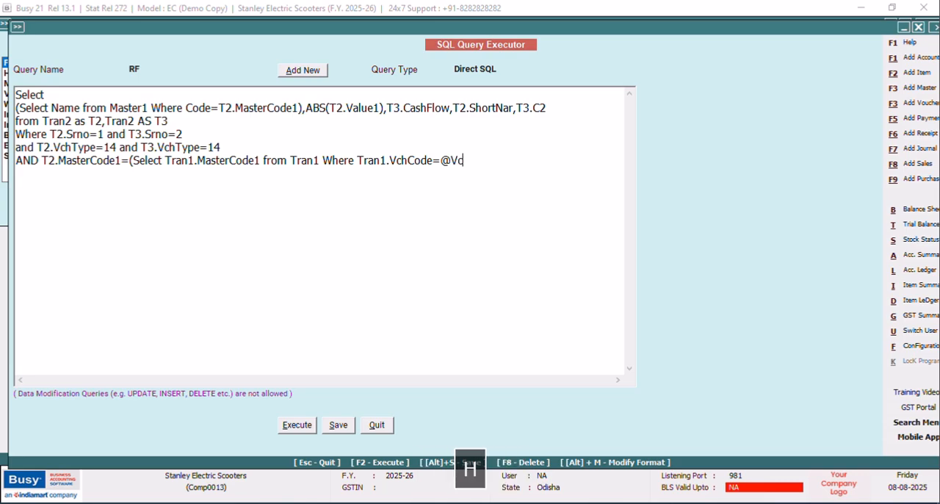
{"action": "type", "text": "@"}
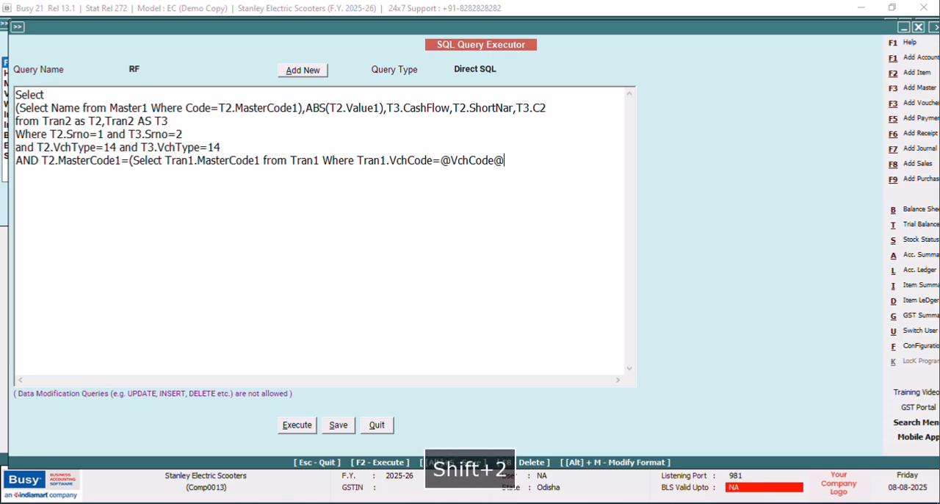
{"action": "type", "text": ")"}
Set the RF query's type to Vch. Header(Accounting) and save the query.
{"action": "left_click", "coordinate": [503, 69]}
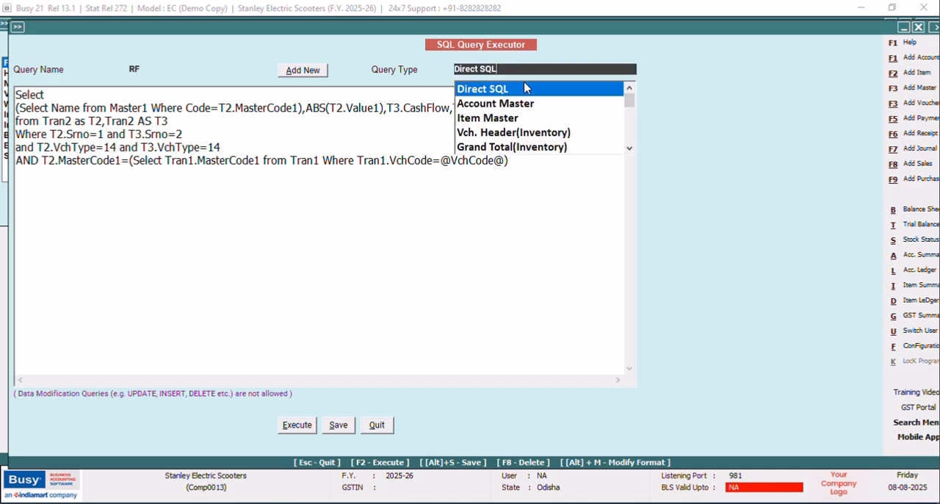
{"action": "left_click", "coordinate": [629, 149]}
{"action": "left_click", "coordinate": [630, 149]}
{"action": "left_click", "coordinate": [630, 149]}
{"action": "left_click", "coordinate": [629, 88]}
{"action": "left_click", "coordinate": [629, 87]}
{"action": "left_click", "coordinate": [561, 105]}
{"action": "left_click", "coordinate": [337, 427]}
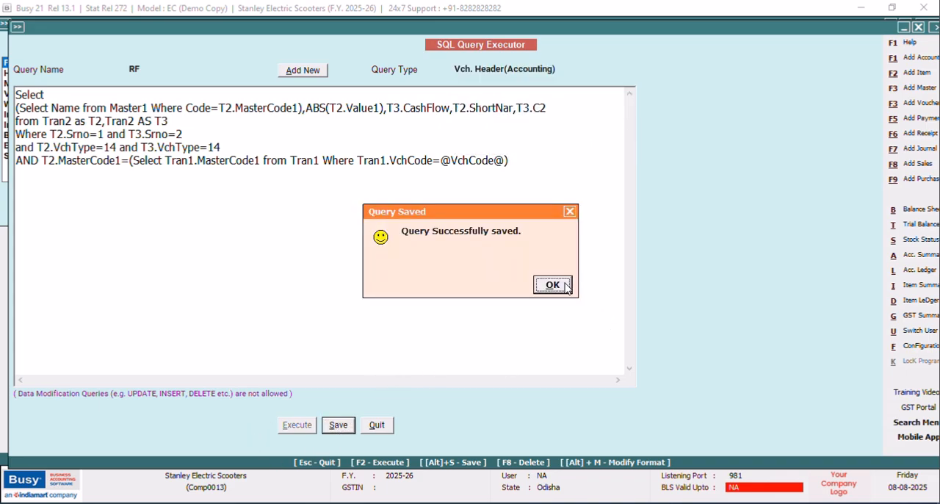
{"action": "left_click", "coordinate": [554, 284]}
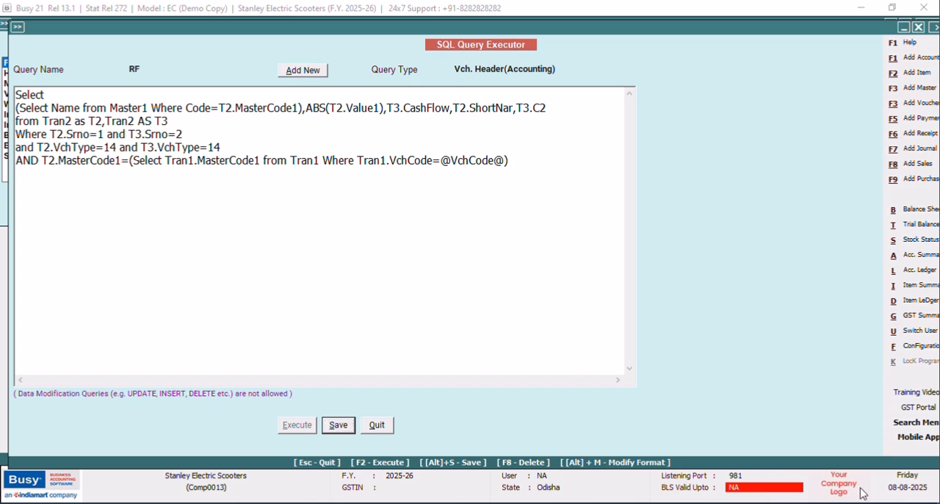
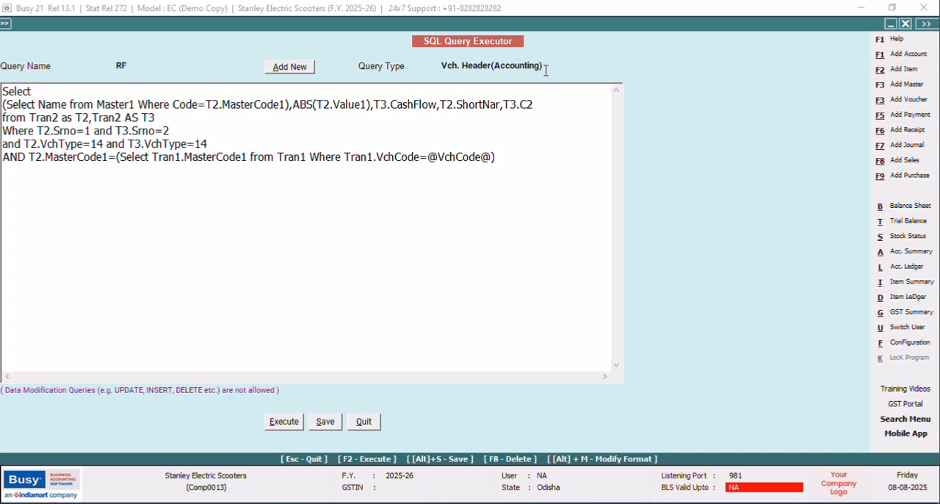
Open the New Design receipt format for configuration in the advanced invoice/document printing setup.
{"action": "left_click", "coordinate": [910, 342]}
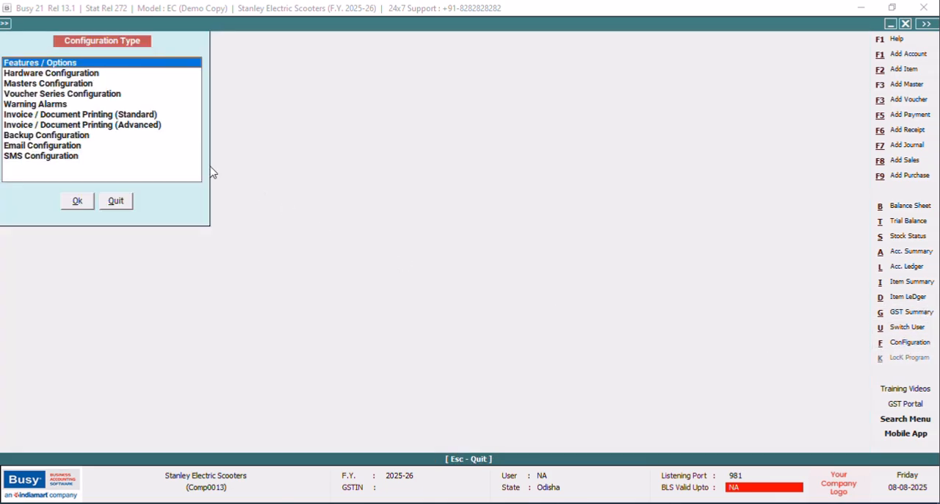
{"action": "left_click", "coordinate": [144, 126]}
{"action": "left_click", "coordinate": [77, 200]}
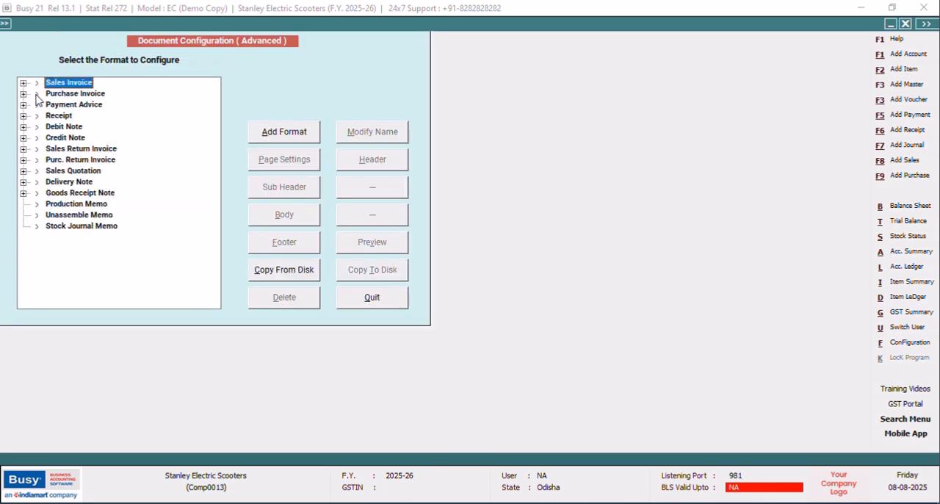
{"action": "left_click", "coordinate": [24, 116]}
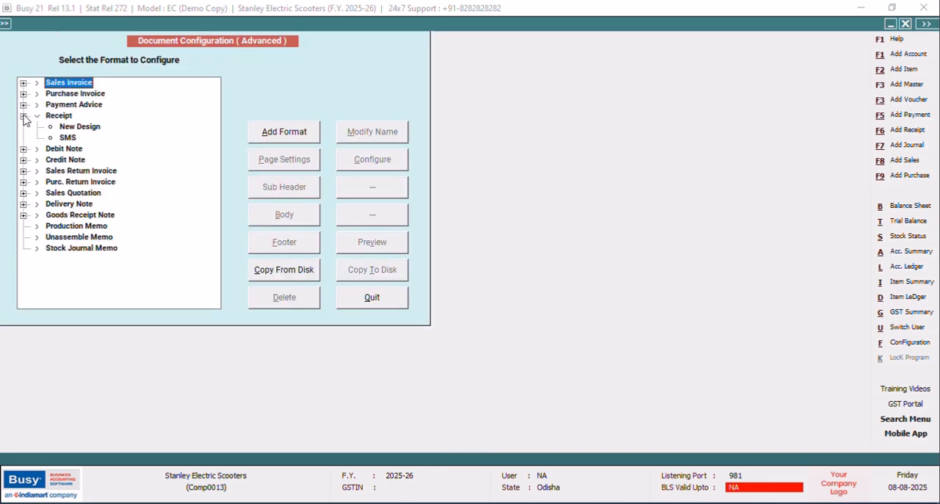
{"action": "left_click", "coordinate": [76, 128]}
{"action": "left_click", "coordinate": [377, 161]}
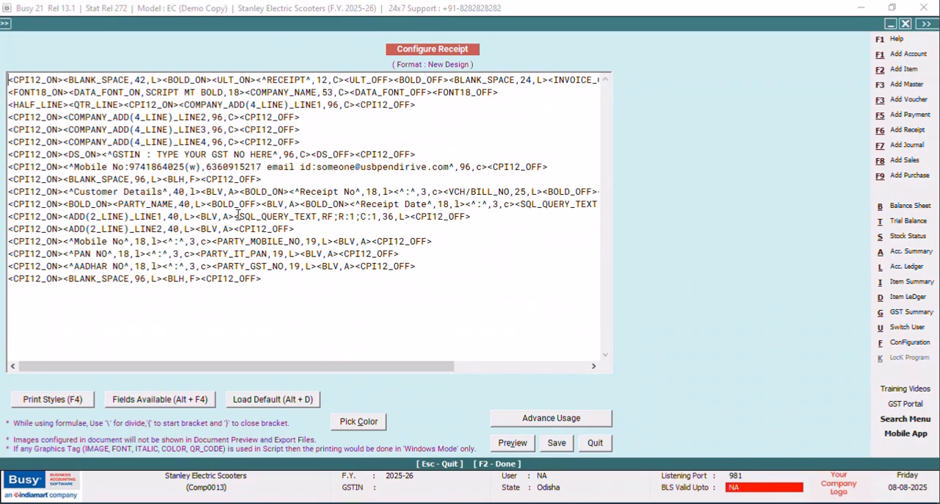
Replace the RF query field on the ADD(2_LINE)_LINE1 line with a copy of the Receipt Date label and its colon.
{"action": "left_click_drag", "start_coordinate": [235, 214], "coordinate": [412, 220]}
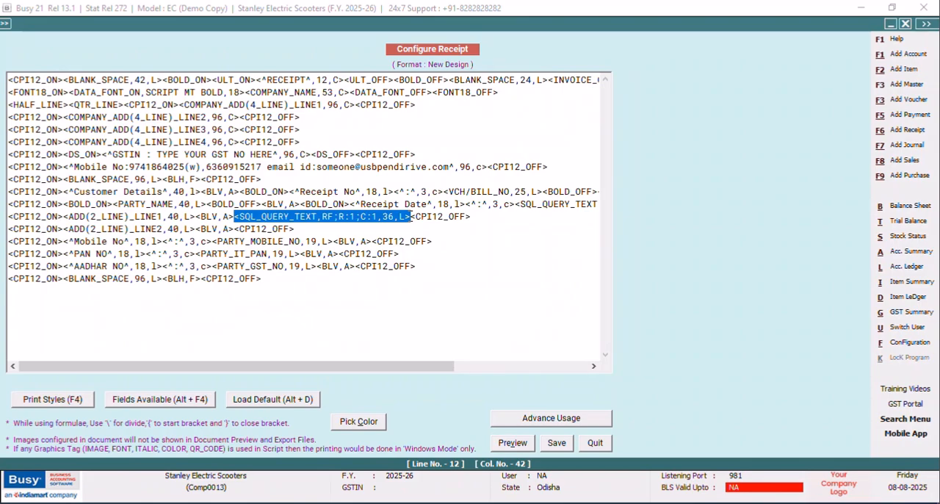
{"action": "key", "text": "Delete"}
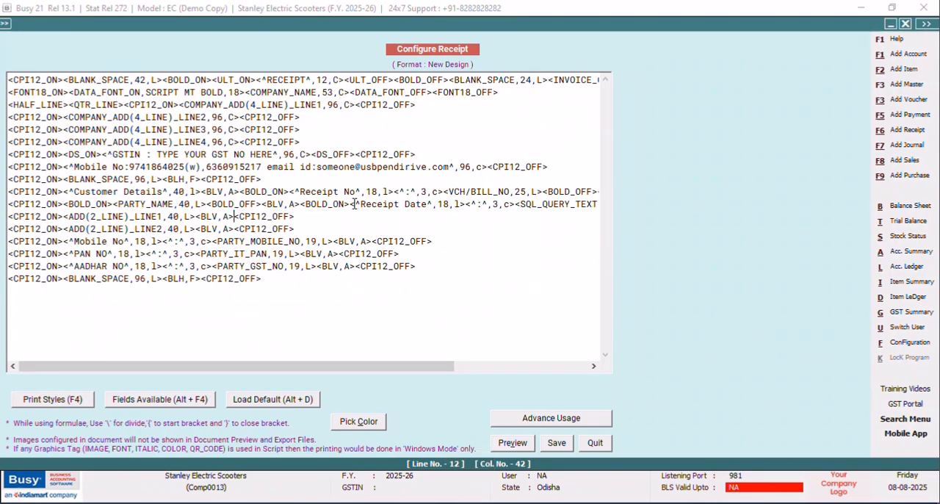
{"action": "left_click_drag", "start_coordinate": [350, 204], "coordinate": [518, 206]}
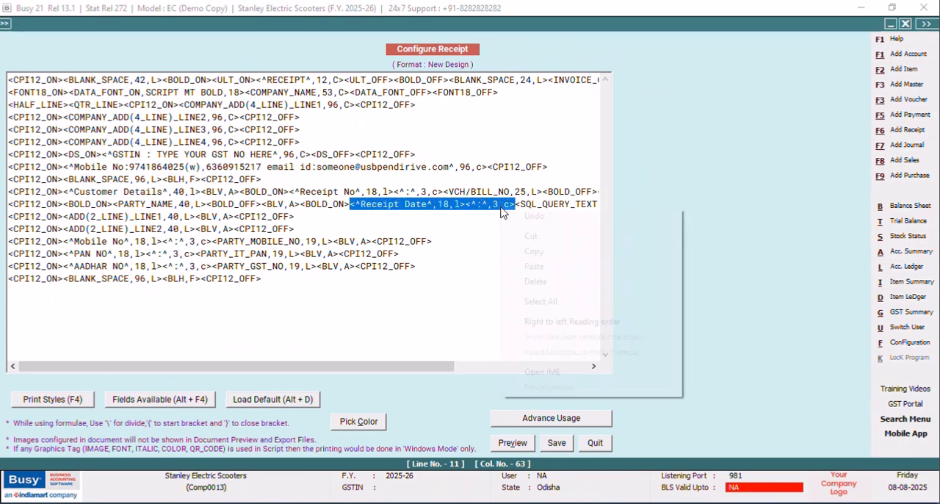
{"action": "right_click", "coordinate": [502, 211]}
{"action": "left_click", "coordinate": [531, 250]}
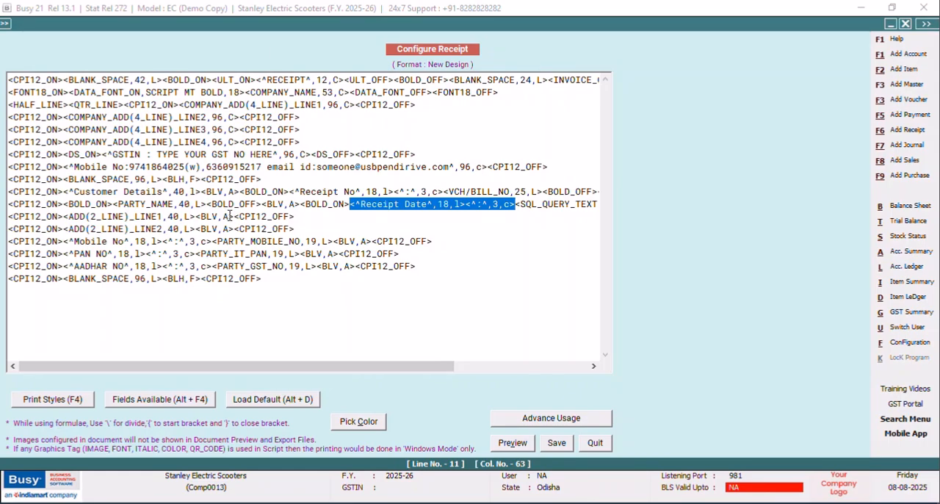
{"action": "left_click", "coordinate": [234, 217]}
{"action": "right_click", "coordinate": [234, 217]}
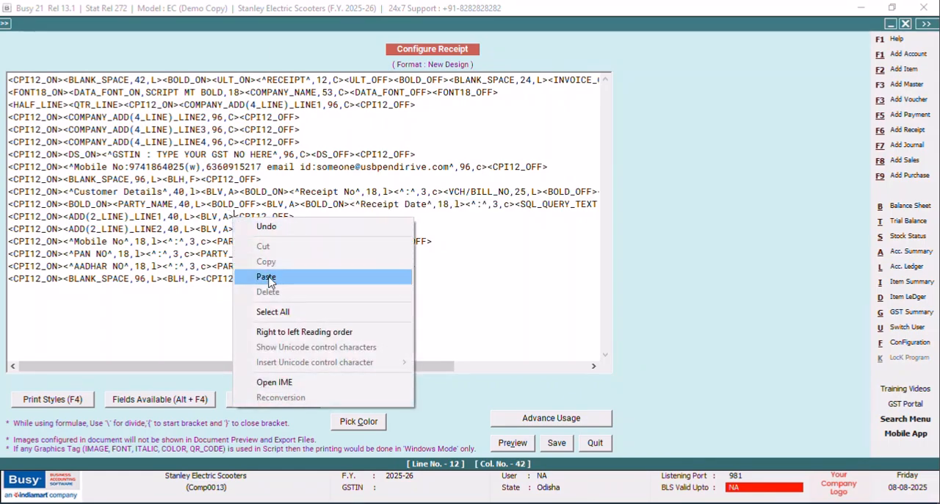
{"action": "left_click", "coordinate": [266, 278]}
Change the copied label on the ADD(2_LINE)_LINE1 line to "BANK INSTRUMENT".
{"action": "left_click", "coordinate": [311, 215]}
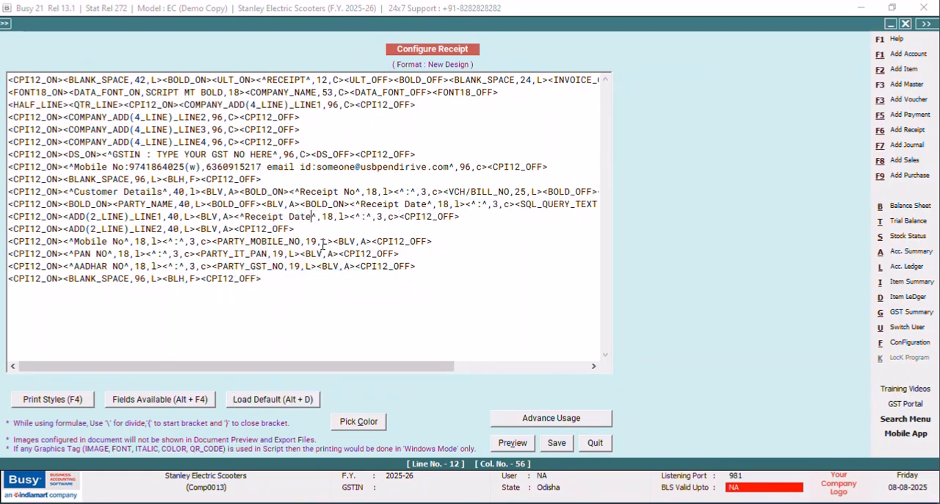
{"action": "key", "text": "BackSpace"}
{"action": "key", "text": "BackSpace"}
{"action": "key", "text": "BackSpace"}
{"action": "key", "text": "BackSpace"}
{"action": "key", "text": "BackSpace"}
{"action": "key", "text": "BackSpace"}
{"action": "key", "text": "BackSpace"}
{"action": "key", "text": "BackSpace"}
{"action": "key", "text": "BackSpace"}
{"action": "key", "text": "BackSpace"}
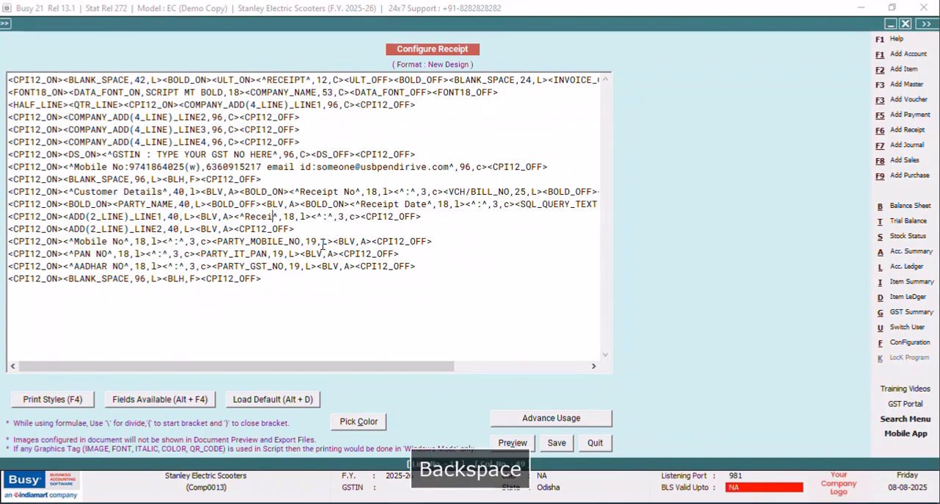
{"action": "key", "text": "BackSpace"}
{"action": "key", "text": "BackSpace"}
{"action": "key", "text": "Caps_Lock"}
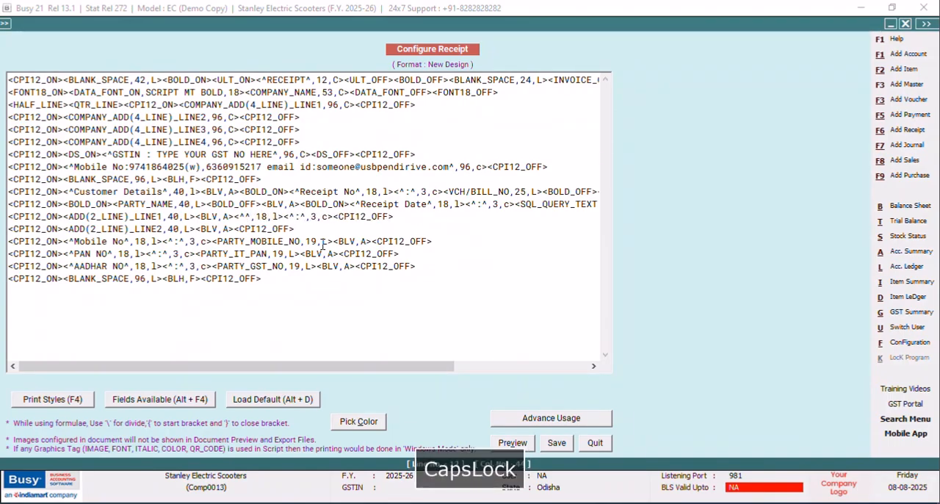
{"action": "type", "text": "B"}
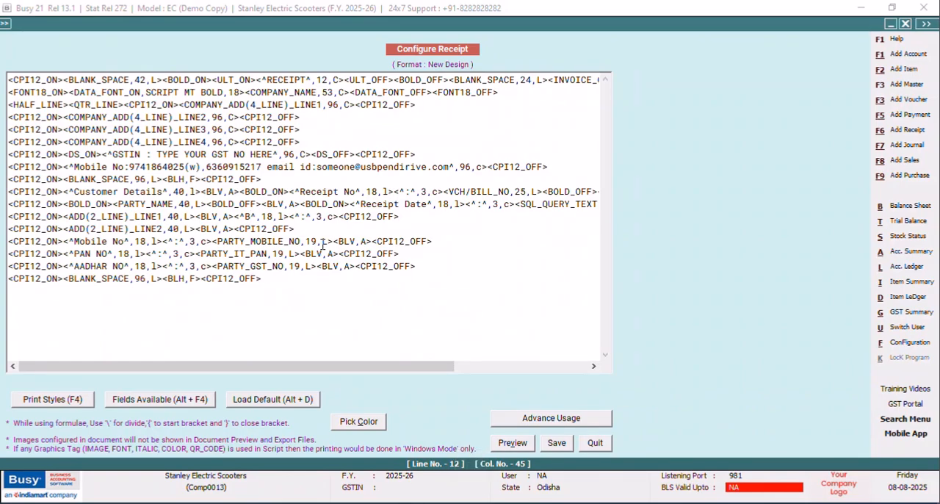
{"action": "type", "text": "ANK INST"}
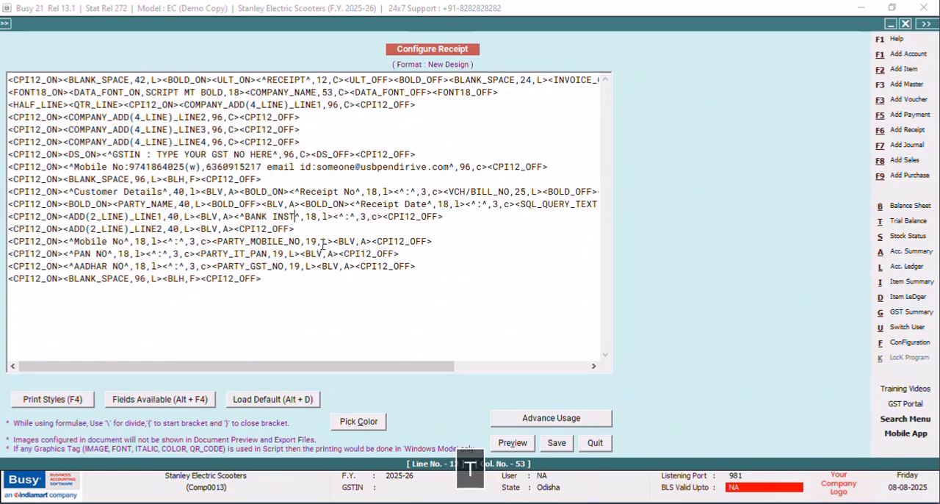
{"action": "type", "text": "RUMENT"}
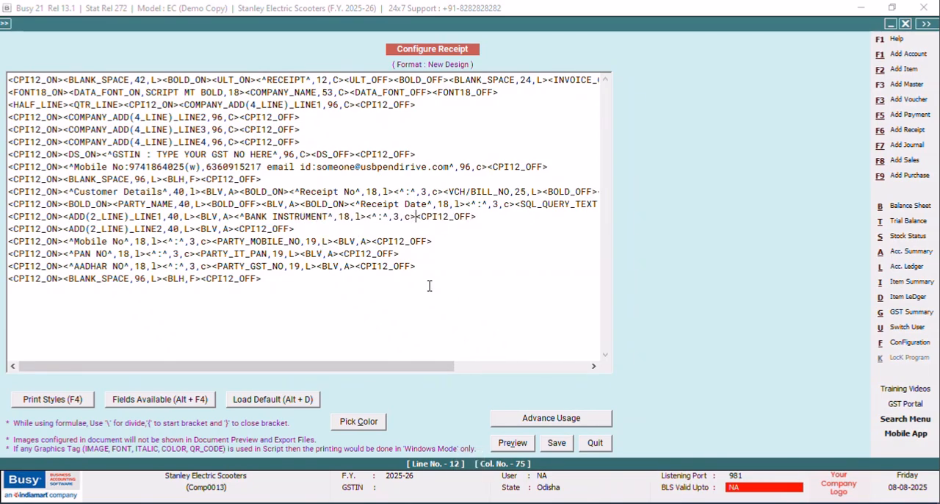
Search the alphabetic list of available fields for BA and INST, and select PARTY_INST_NO.
{"action": "key", "text": "alt+F4"}
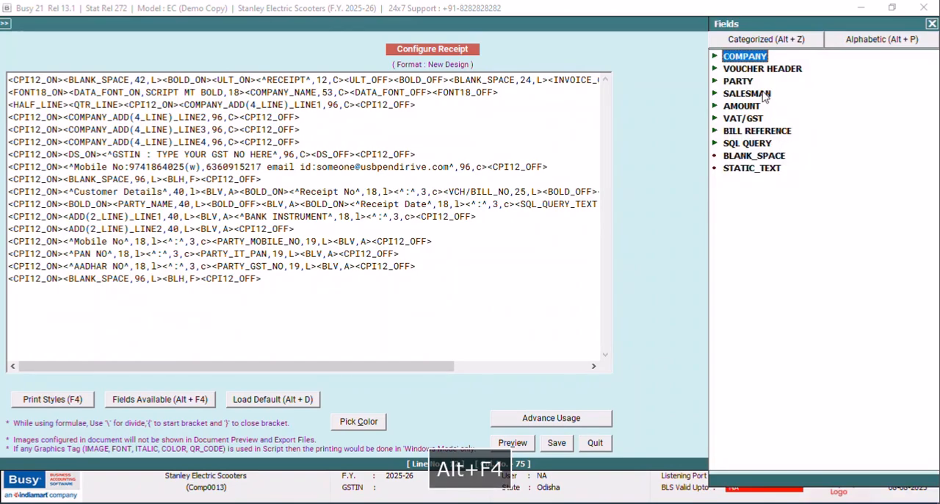
{"action": "left_click", "coordinate": [833, 44]}
{"action": "type", "text": "BA"}
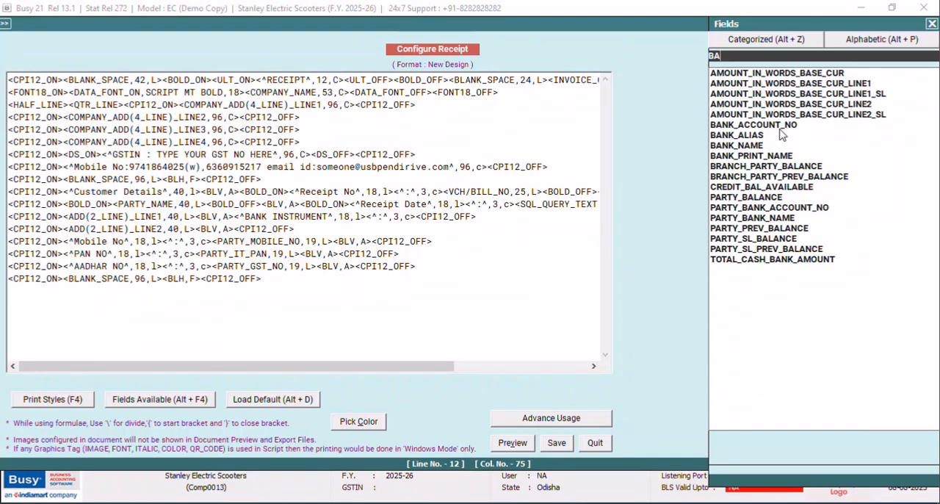
{"action": "key", "text": "BackSpace"}
{"action": "key", "text": "BackSpace"}
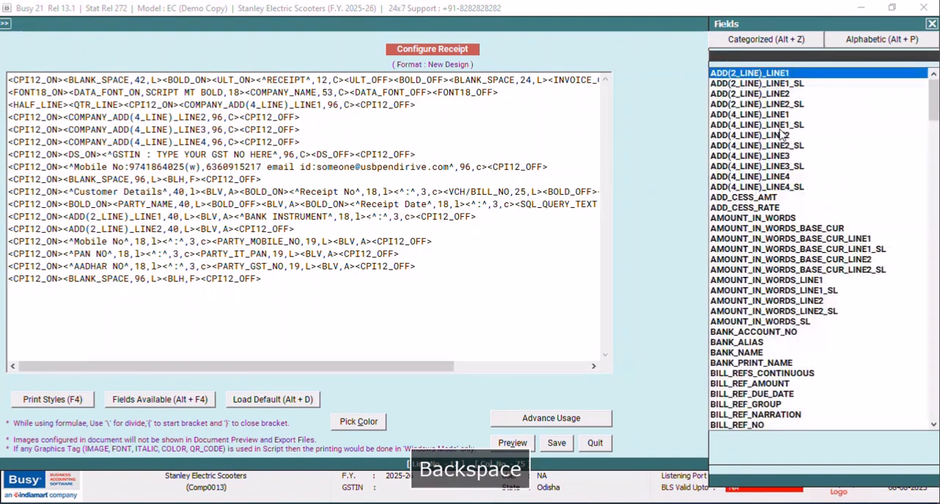
{"action": "type", "text": "INST"}
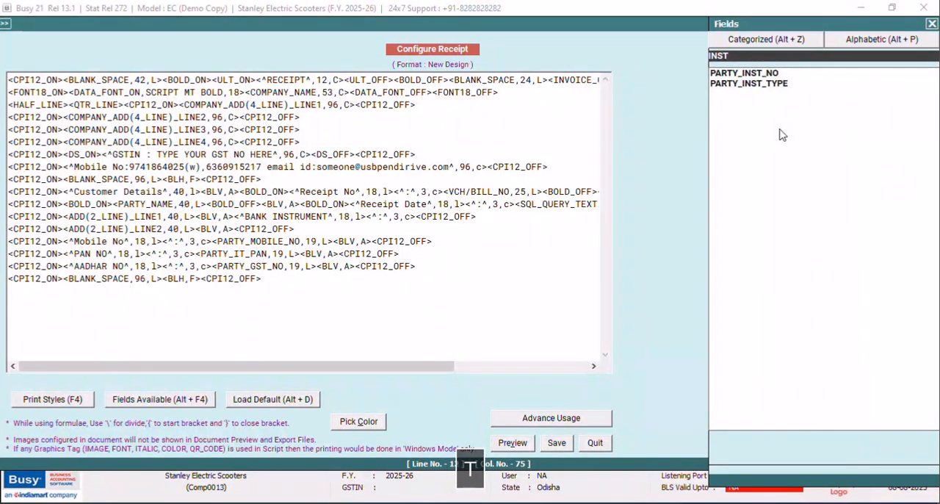
{"action": "left_click", "coordinate": [759, 76]}
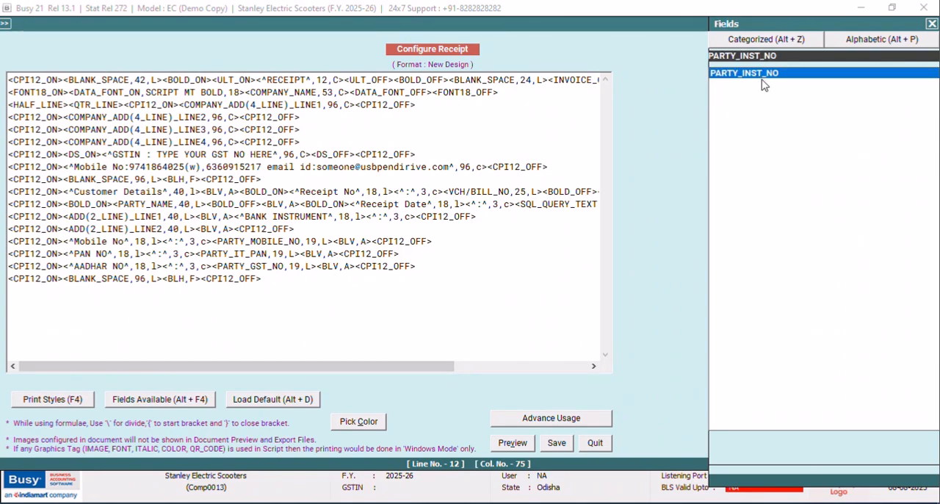
Insert the PARTY_INST_TYPE field after the BANK INSTRUMENT colon and set its width to 20.
{"action": "left_click_drag", "start_coordinate": [780, 57], "coordinate": [693, 66]}
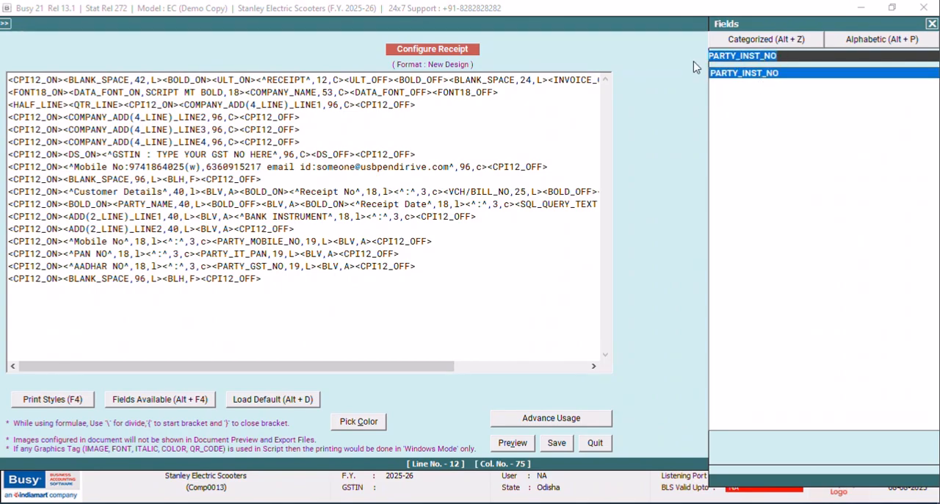
{"action": "key", "text": "Delete"}
{"action": "type", "text": "PARTY_IN"}
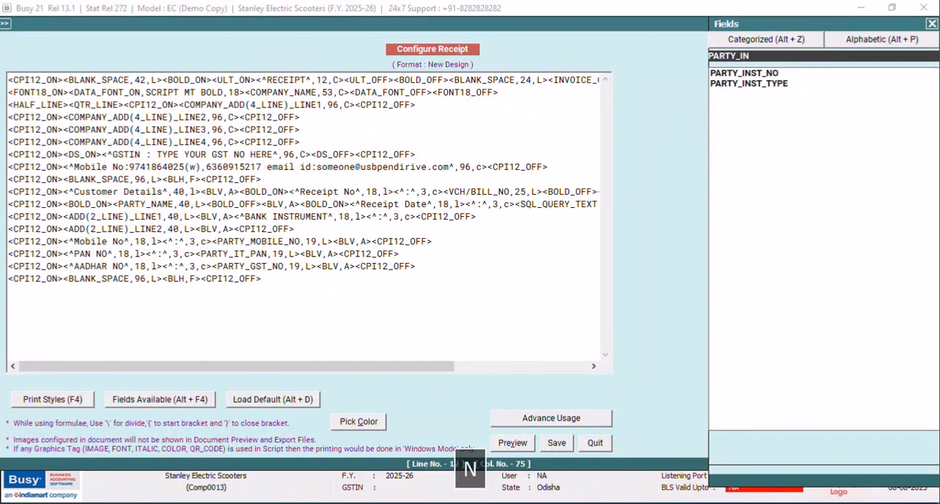
{"action": "key", "text": "Down"}
{"action": "key", "text": "Down"}
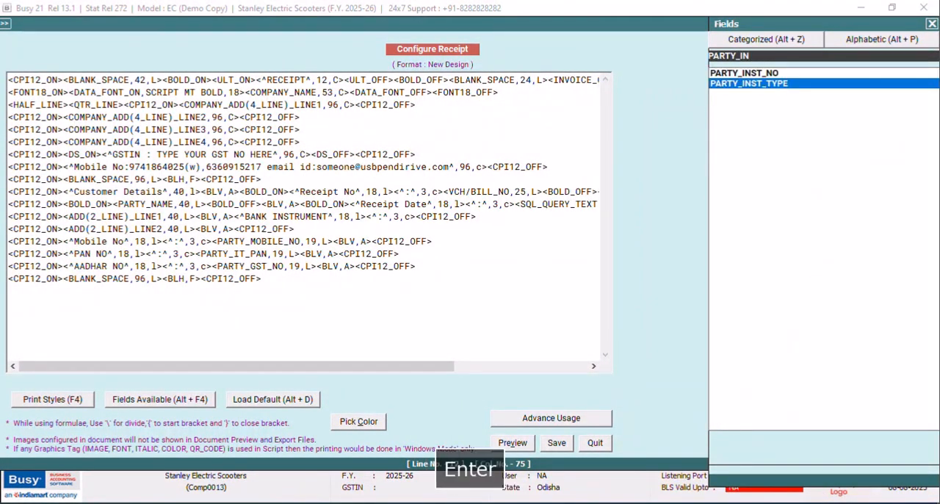
{"action": "key", "text": "Return"}
{"action": "left_click", "coordinate": [517, 216]}
{"action": "key", "text": "BackSpace"}
{"action": "type", "text": "20,L><"}
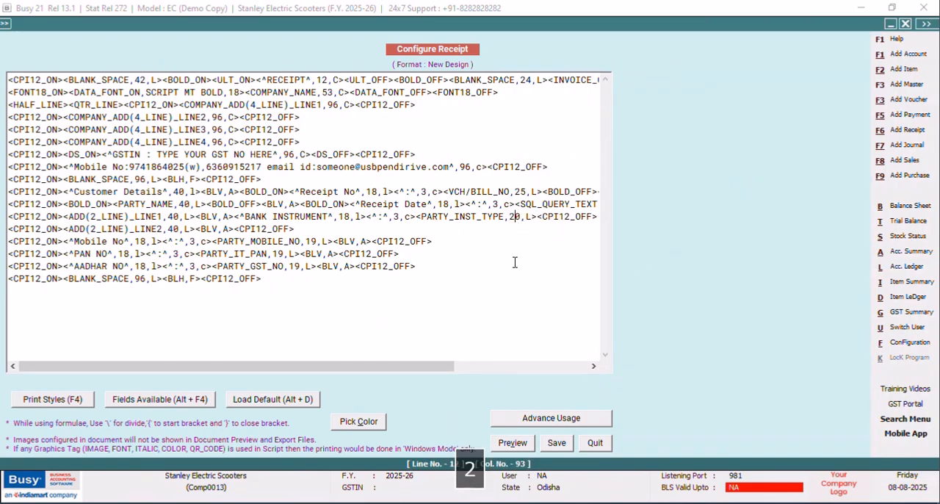
Save the New Design format and close the configuration and SQL query windows to return to the receipt voucher.
{"action": "left_click", "coordinate": [556, 443]}
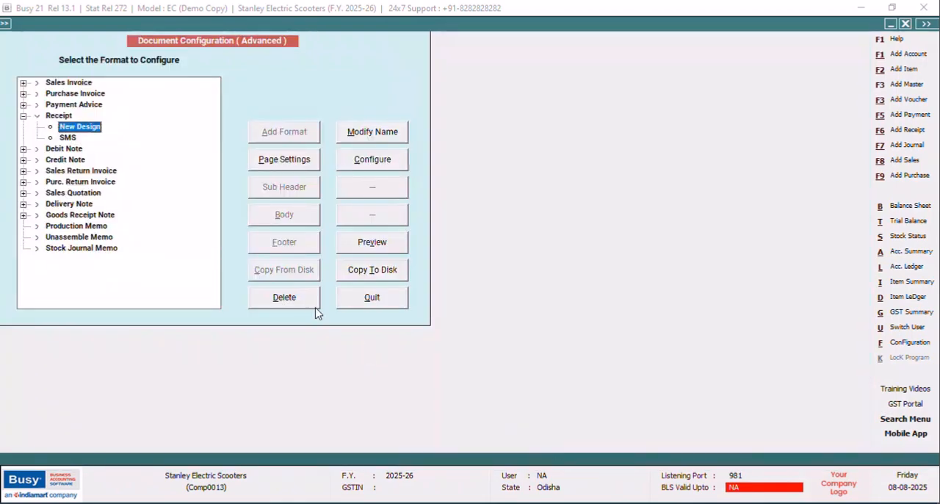
{"action": "key", "text": "Escape"}
{"action": "left_click", "coordinate": [116, 201]}
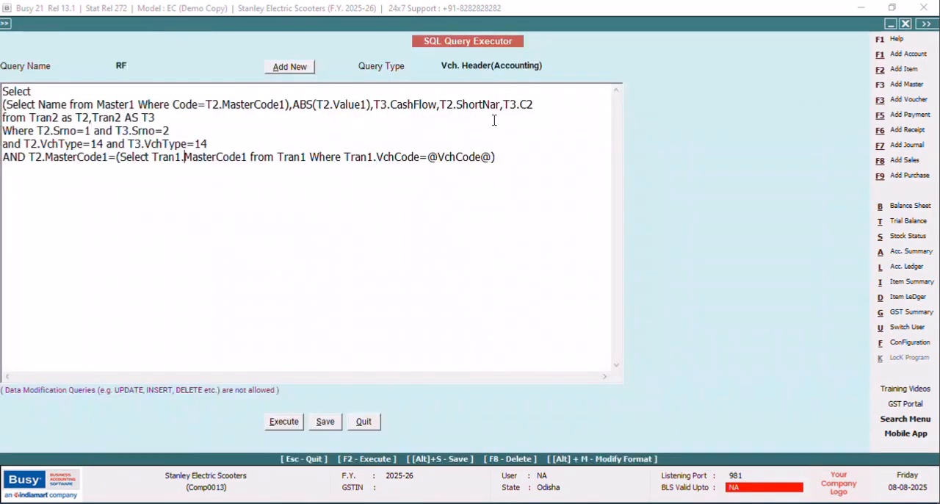
{"action": "left_click", "coordinate": [365, 423]}
{"action": "left_click", "coordinate": [116, 202]}
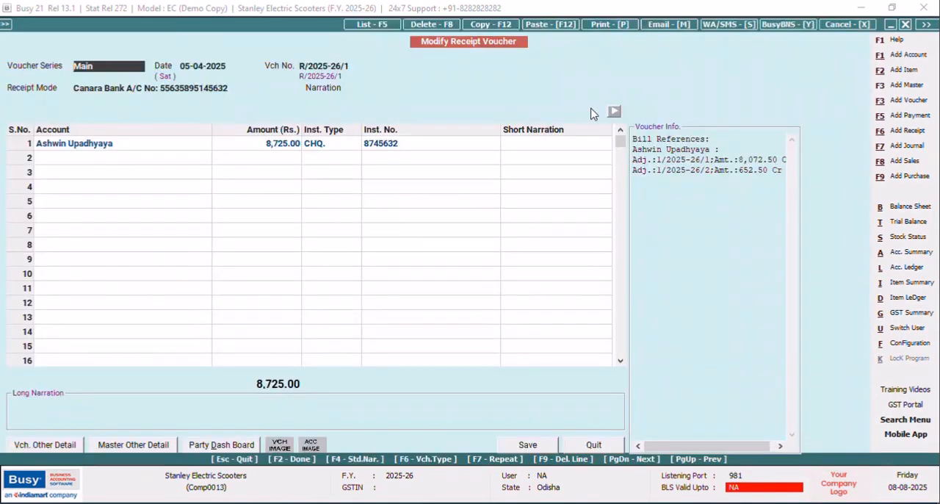
Preview the receipt voucher's printout on screen, then close the preview.
{"action": "left_click", "coordinate": [595, 25]}
{"action": "left_click", "coordinate": [422, 273]}
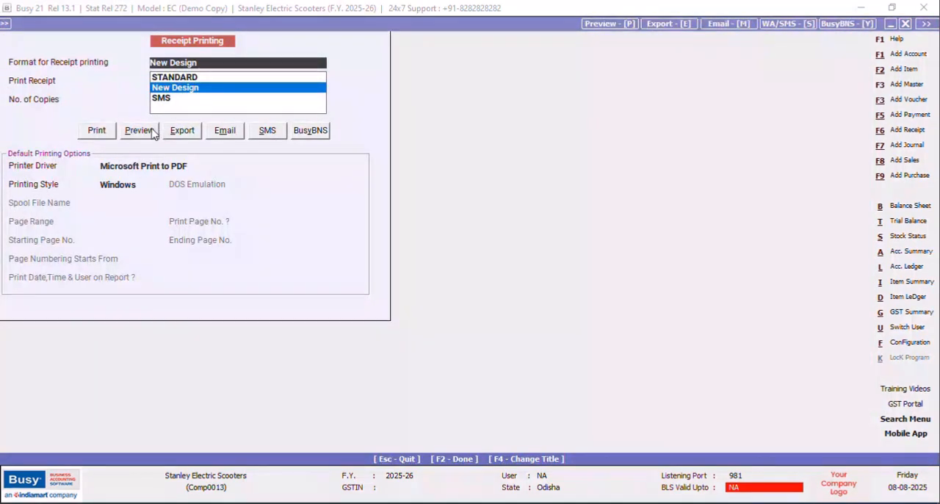
{"action": "left_click", "coordinate": [140, 128]}
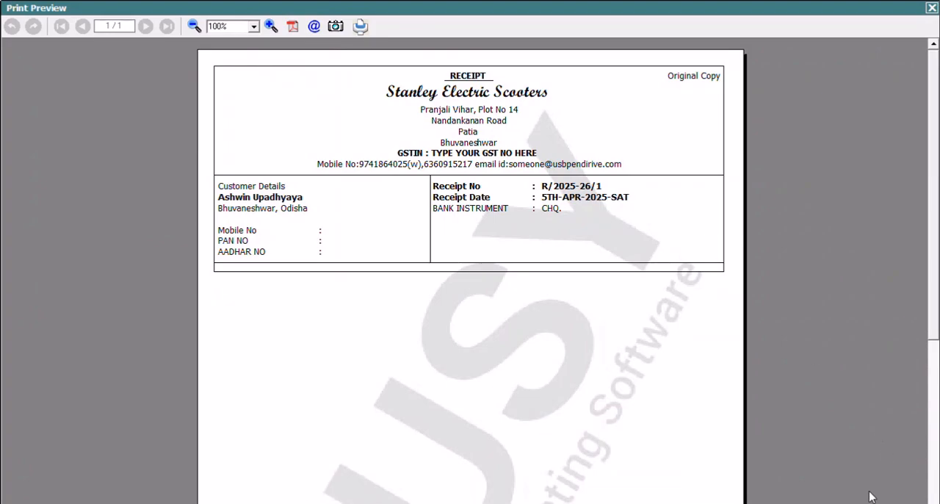
{"action": "key", "text": "Escape"}
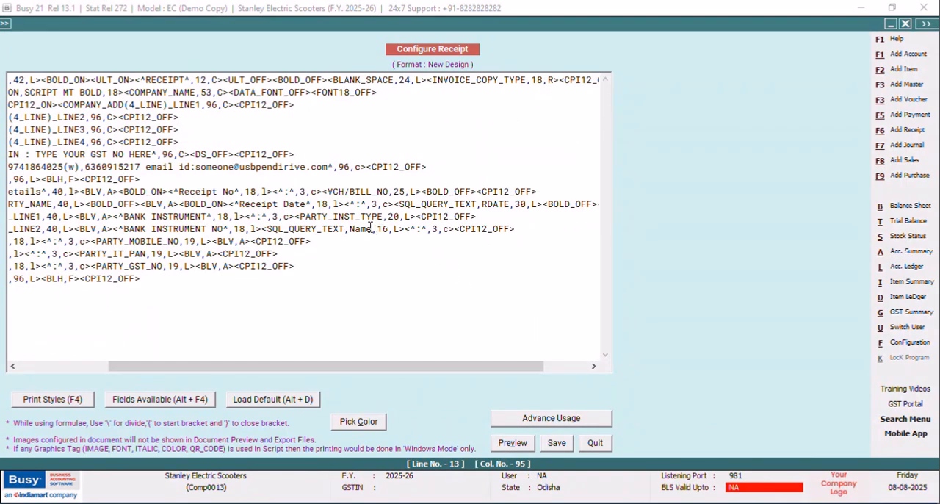
Set the SQL_QUERY_TEXT reference on the BANK INSTRUMENT NO line to "RF;R:1;C:5".
{"action": "key", "text": "BackSpace"}
{"action": "key", "text": "BackSpace"}
{"action": "key", "text": "BackSpace"}
{"action": "key", "text": "BackSpace"}
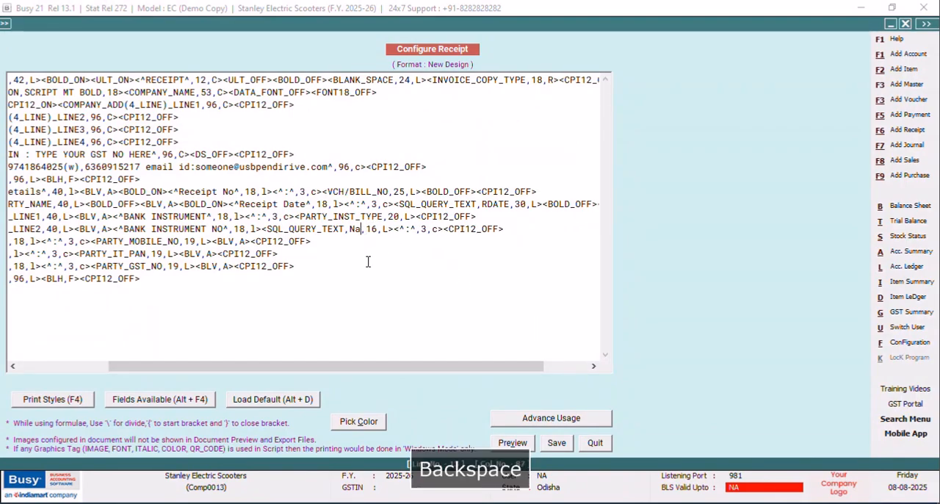
{"action": "type", "text": "RF"}
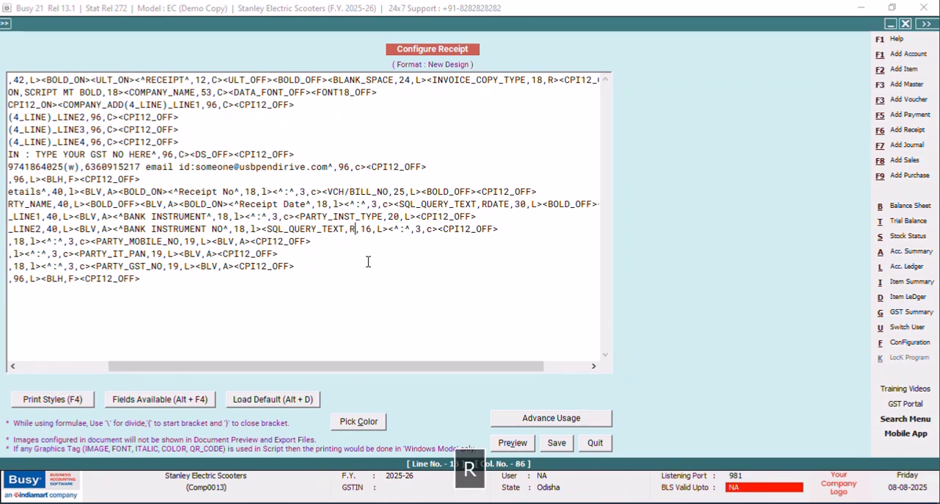
{"action": "type", "text": ";R"}
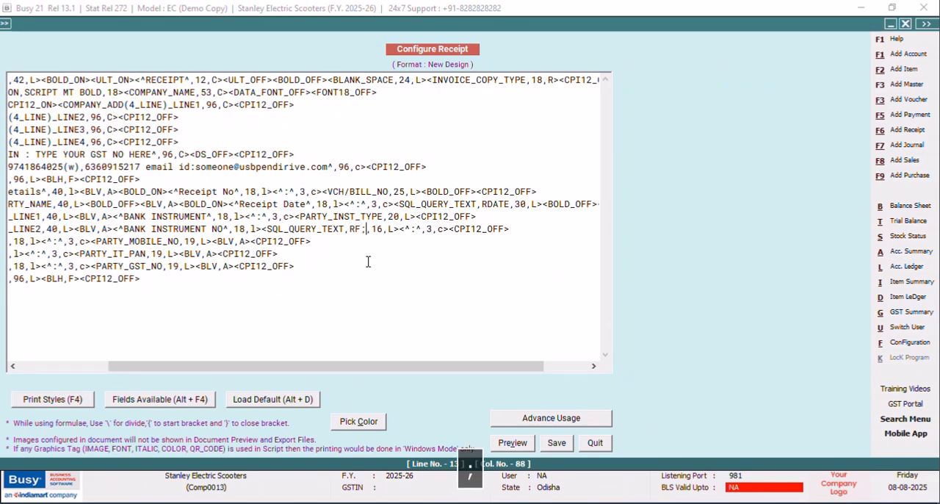
{"action": "type", "text": ":1;C"}
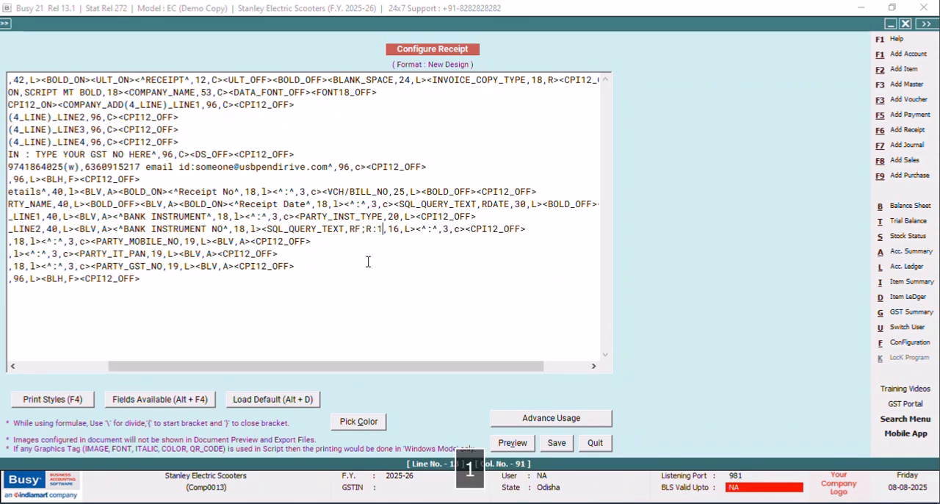
{"action": "type", "text": ":5"}
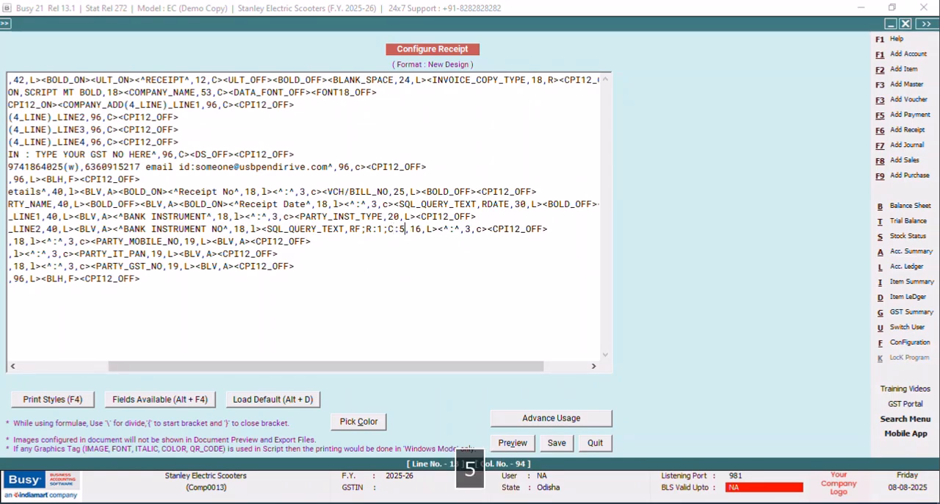
{"action": "key", "text": "Right"}
{"action": "key", "text": "Right"}
{"action": "key", "text": "Right"}
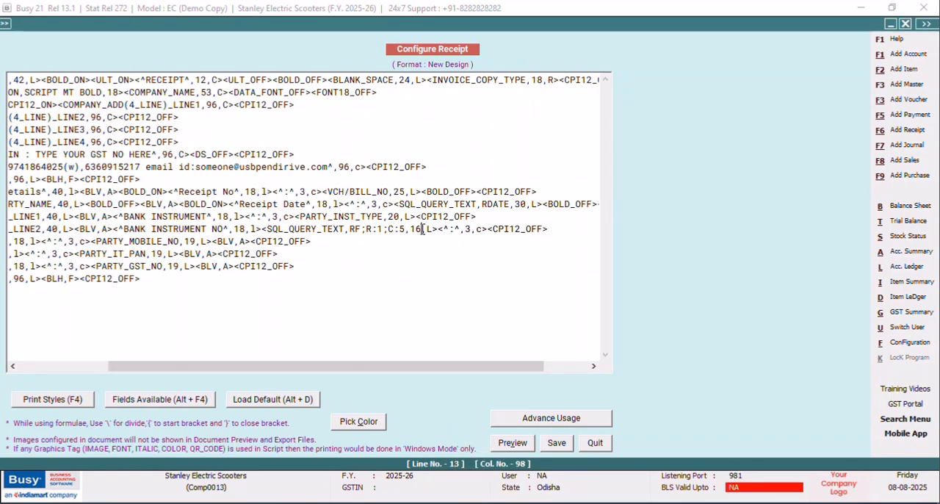
Set the width of the SQL_QUERY_TEXT field on the BANK INSTRUMENT NO line to 20.
{"action": "key", "text": "BackSpace"}
{"action": "key", "text": "BackSpace"}
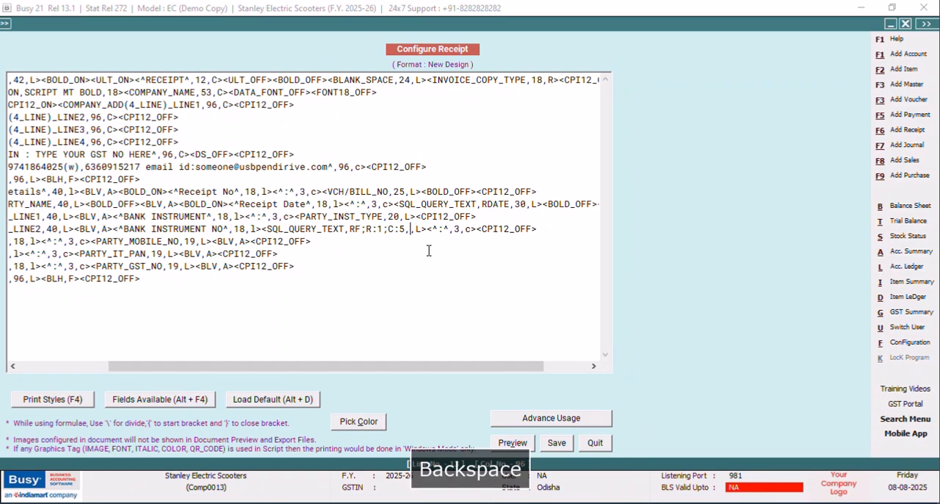
{"action": "type", "text": "20,"}
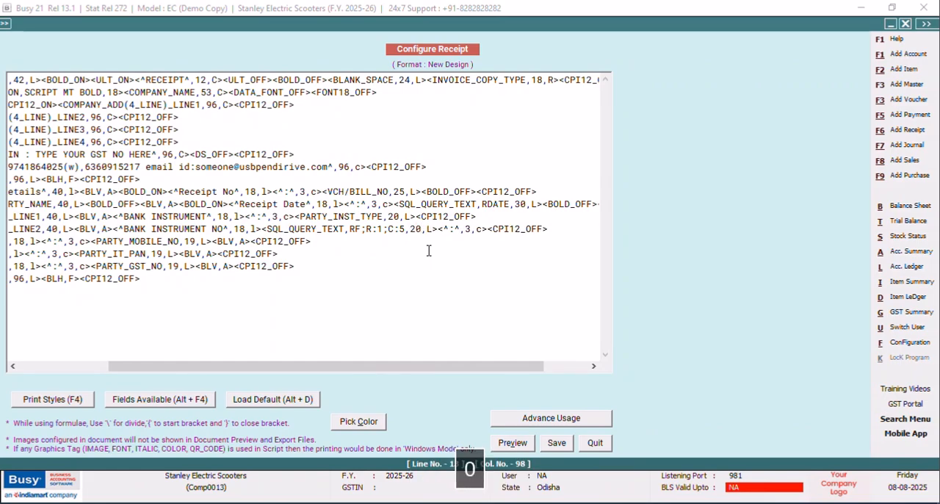
Move the colon tag on the BANK INSTRUMENT NO line in front of the SQL_QUERY_TEXT field.
{"action": "left_click", "coordinate": [488, 228]}
{"action": "key", "text": "shift+Left"}
{"action": "key", "text": "shift+Left"}
{"action": "key", "text": "shift+Left"}
{"action": "key", "text": "shift+Left"}
{"action": "key", "text": "shift+Left"}
{"action": "key", "text": "shift+Left"}
{"action": "key", "text": "shift+Left"}
{"action": "key", "text": "shift+Left"}
{"action": "key", "text": "shift+Left"}
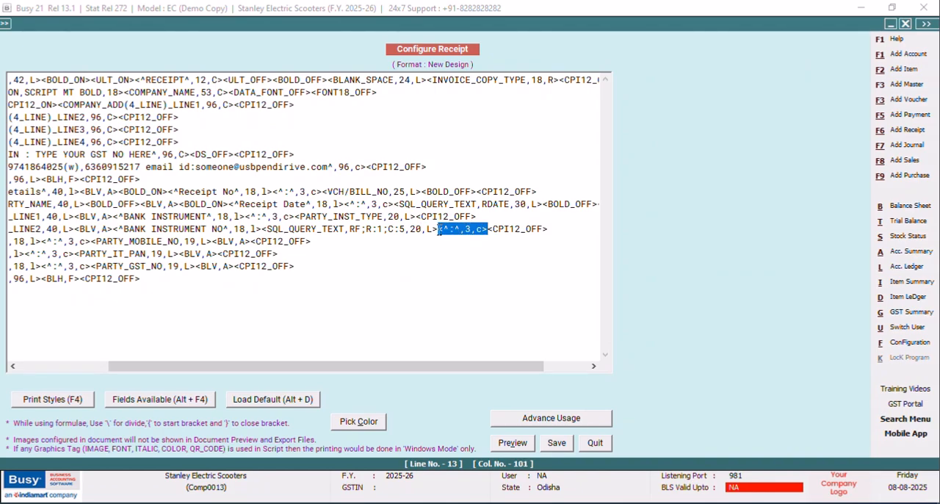
{"action": "right_click", "coordinate": [439, 230]}
{"action": "left_click", "coordinate": [470, 257]}
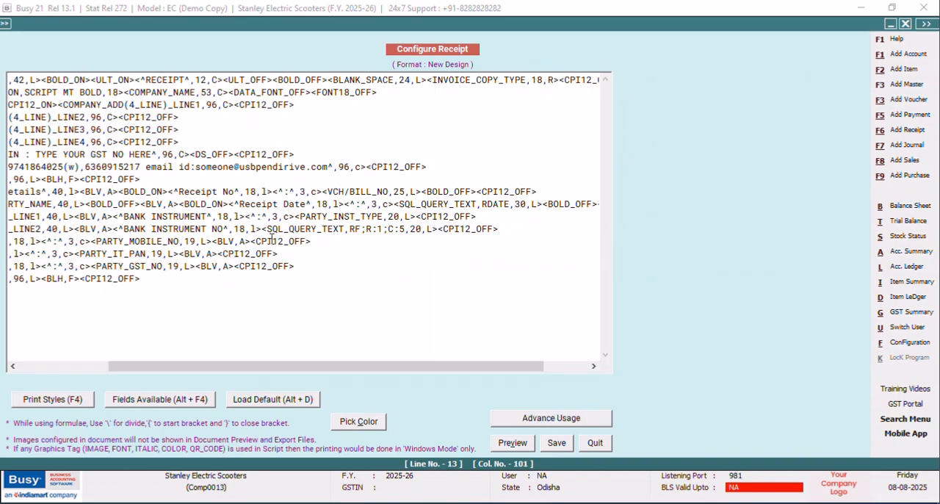
{"action": "right_click", "coordinate": [264, 228]}
{"action": "left_click", "coordinate": [298, 287]}
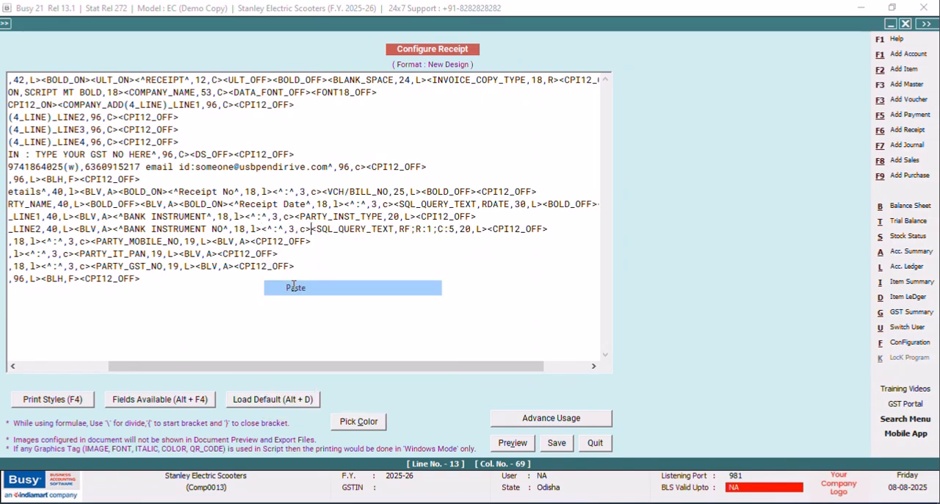
Save the New Design format and close the configuration windows to return to the receipt voucher.
{"action": "left_click", "coordinate": [556, 442]}
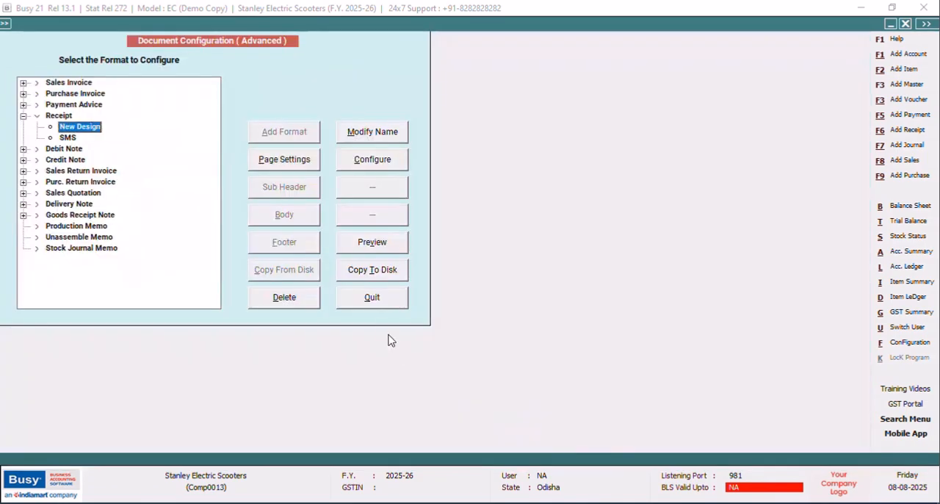
{"action": "left_click", "coordinate": [375, 301]}
{"action": "left_click", "coordinate": [117, 201]}
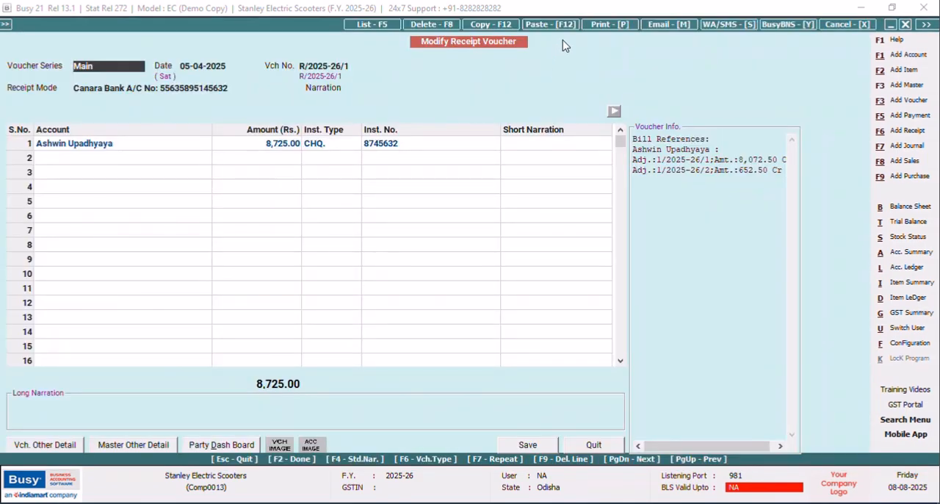
Preview the receipt voucher in the New Design format to check the BANK INSTRUMENT NO line, and close the preview.
{"action": "left_click", "coordinate": [607, 25]}
{"action": "left_click", "coordinate": [422, 269]}
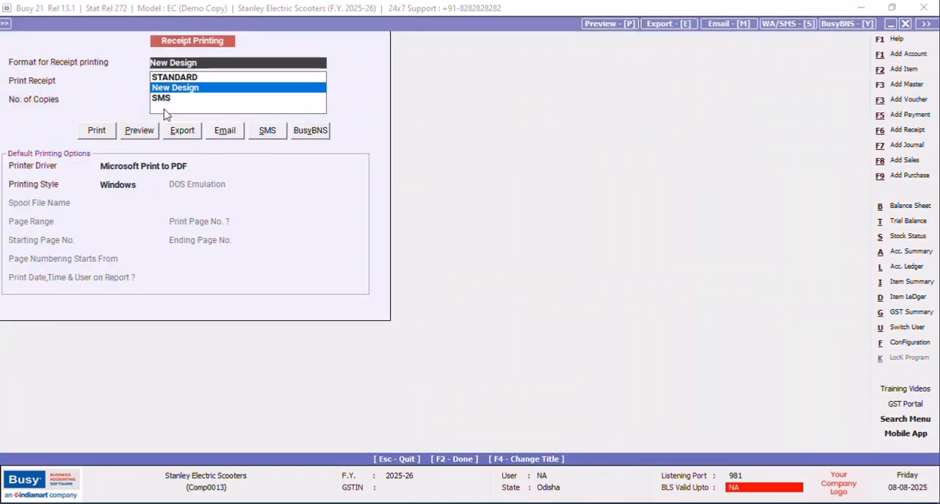
{"action": "left_click", "coordinate": [141, 130]}
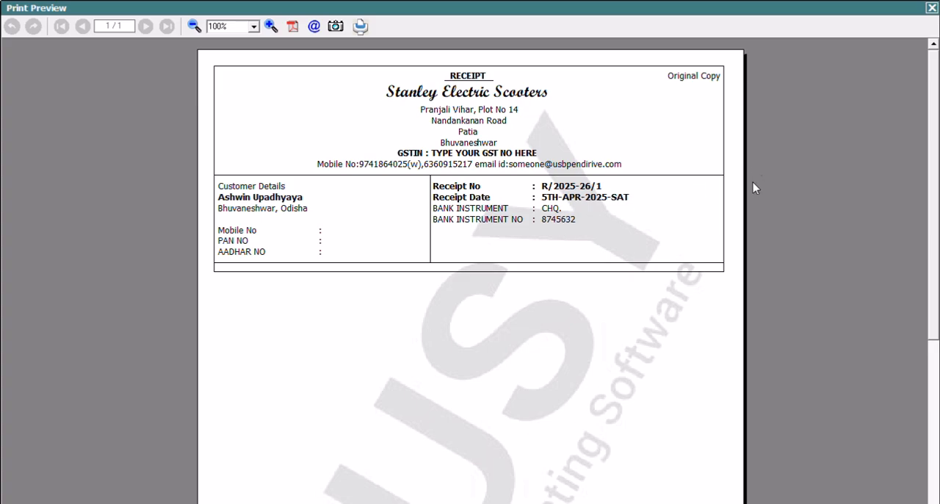
{"action": "left_click", "coordinate": [930, 8]}
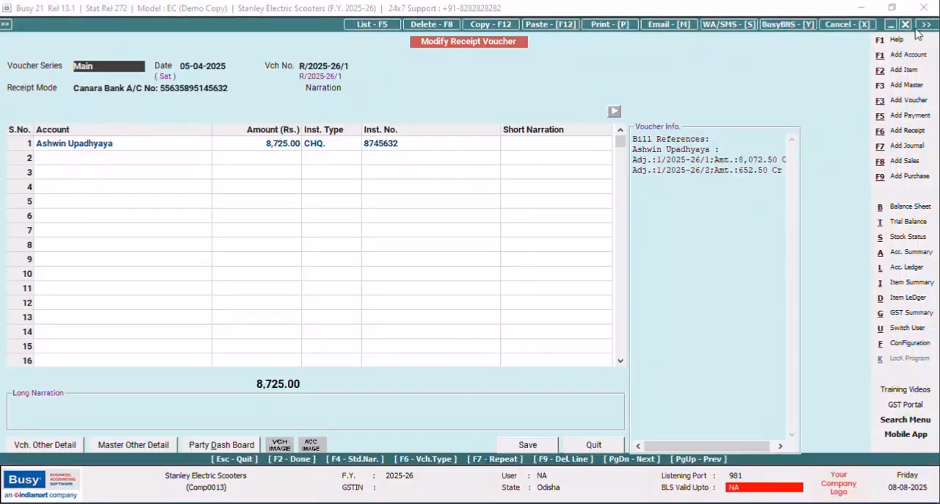
Reopen the New Design receipt format for configuration from the advanced invoice/document printing settings.
{"action": "left_click", "coordinate": [911, 343]}
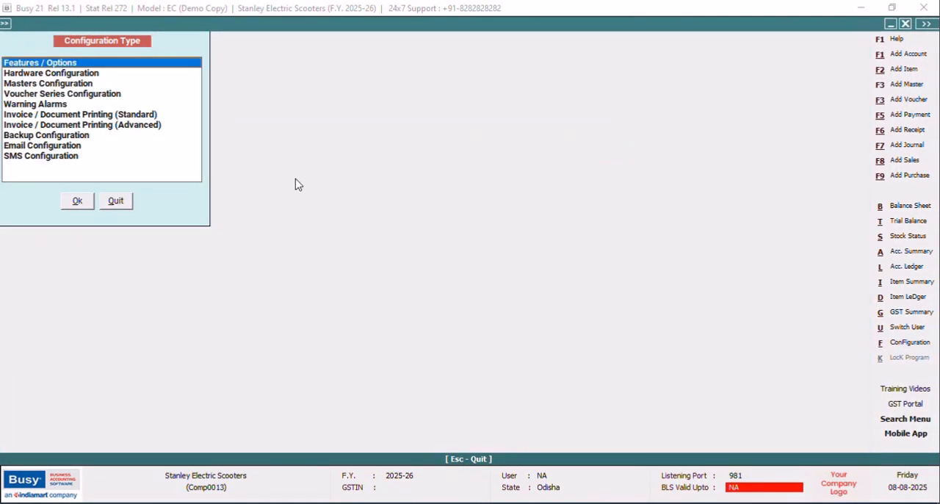
{"action": "left_click", "coordinate": [153, 125]}
{"action": "left_click", "coordinate": [70, 204]}
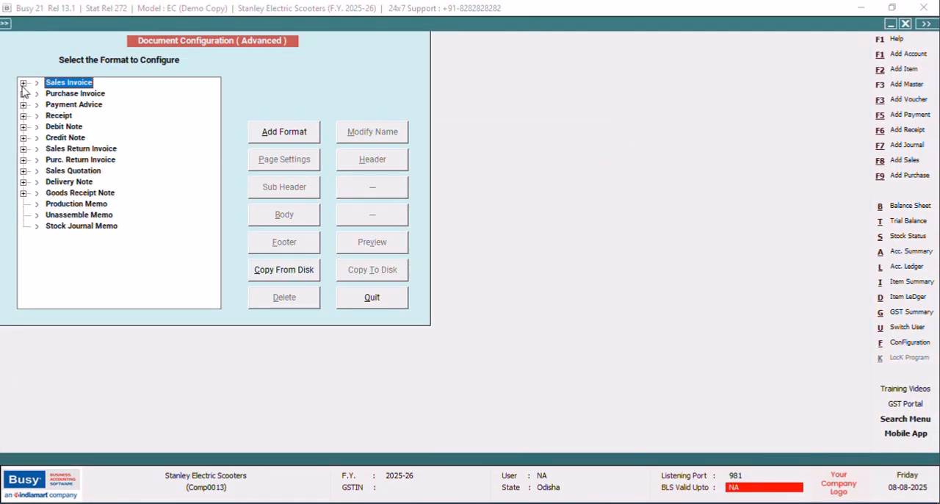
{"action": "left_click", "coordinate": [24, 116]}
{"action": "left_click", "coordinate": [79, 126]}
{"action": "left_click", "coordinate": [373, 159]}
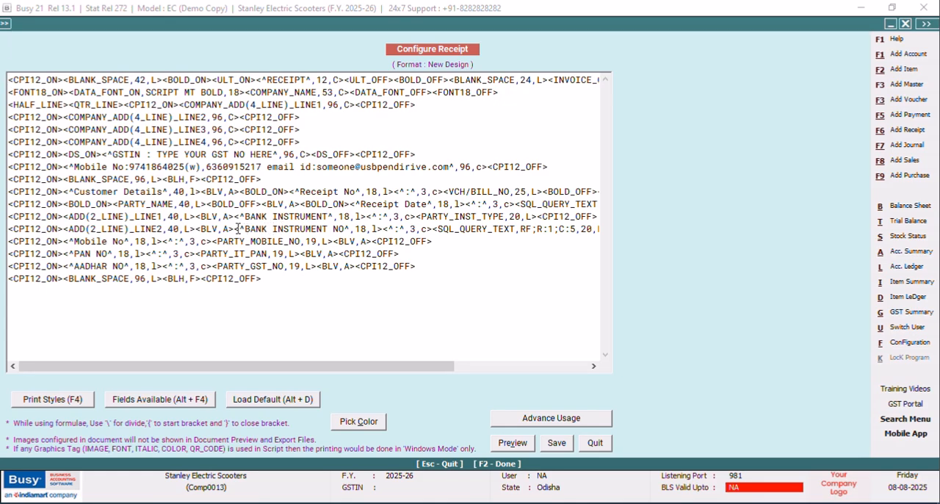
Copy the BANK INSTRUMENT NO label with its colon to the Mobile No line, just before the closing CPI12_OFF tag.
{"action": "left_click_drag", "start_coordinate": [235, 229], "coordinate": [433, 229]}
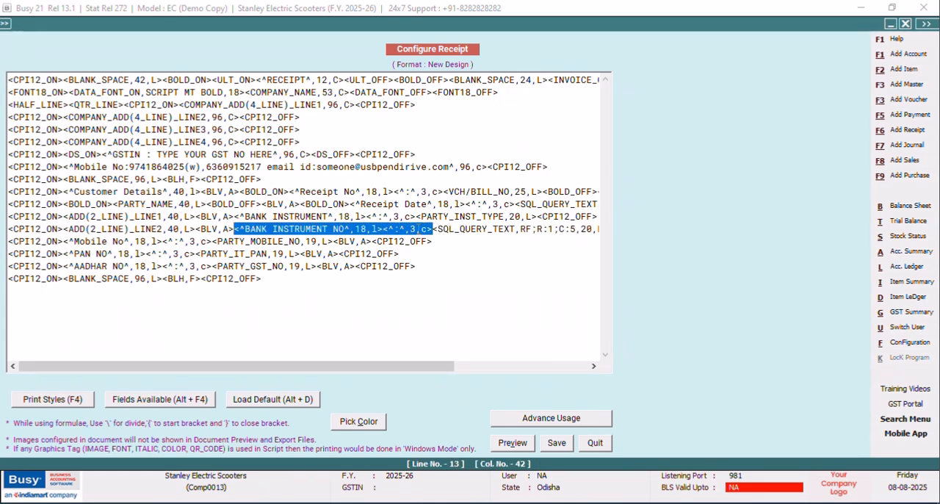
{"action": "right_click", "coordinate": [420, 228]}
{"action": "left_click", "coordinate": [451, 273]}
{"action": "left_click", "coordinate": [374, 241]}
{"action": "right_click", "coordinate": [374, 241]}
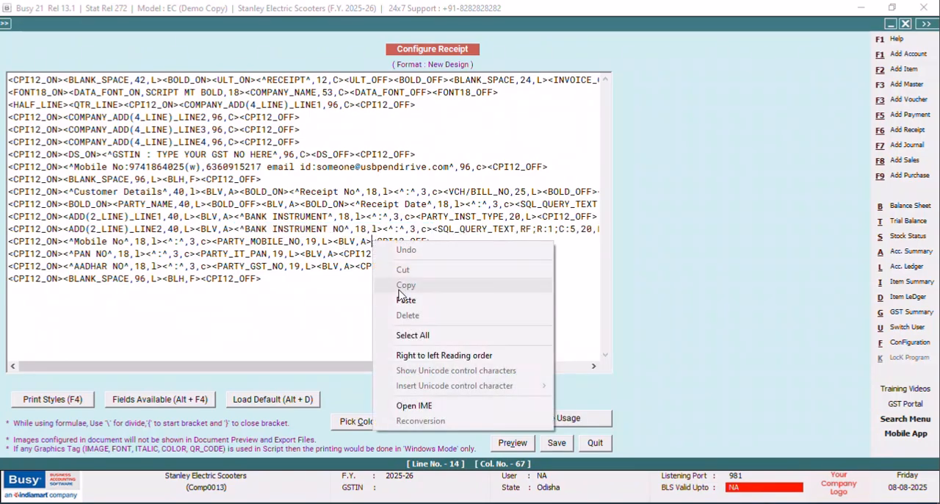
{"action": "left_click", "coordinate": [404, 301]}
Change the copied label on the Mobile No line to "AMOUNT RECEIVED A/C".
{"action": "left_click", "coordinate": [483, 241]}
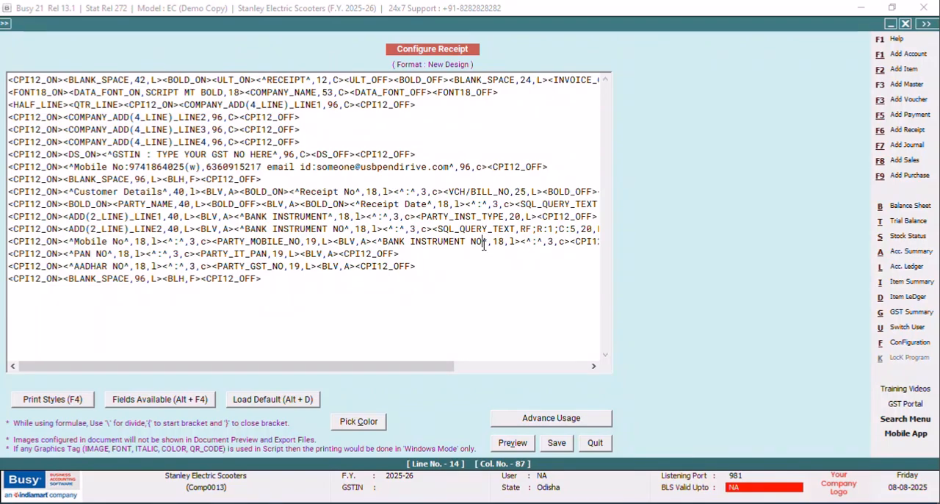
{"action": "key", "text": "BackSpace"}
{"action": "key", "text": "BackSpace"}
{"action": "key", "text": "BackSpace"}
{"action": "key", "text": "BackSpace"}
{"action": "key", "text": "BackSpace"}
{"action": "key", "text": "BackSpace"}
{"action": "key", "text": "BackSpace"}
{"action": "key", "text": "BackSpace"}
{"action": "key", "text": "BackSpace"}
{"action": "key", "text": "BackSpace"}
{"action": "key", "text": "BackSpace"}
{"action": "key", "text": "BackSpace"}
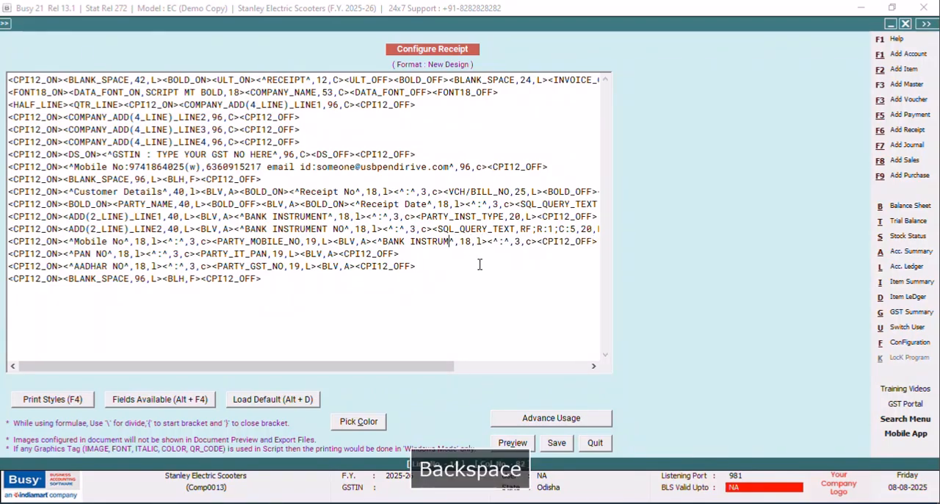
{"action": "key", "text": "BackSpace"}
{"action": "key", "text": "BackSpace"}
{"action": "key", "text": "BackSpace"}
{"action": "key", "text": "BackSpace"}
{"action": "key", "text": "BackSpace"}
{"action": "key", "text": "BackSpace"}
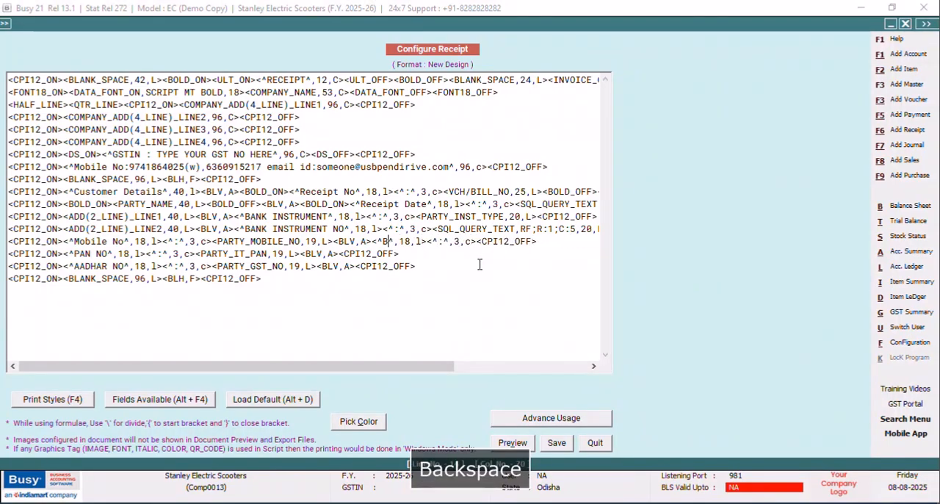
{"action": "key", "text": "Caps_Lock"}
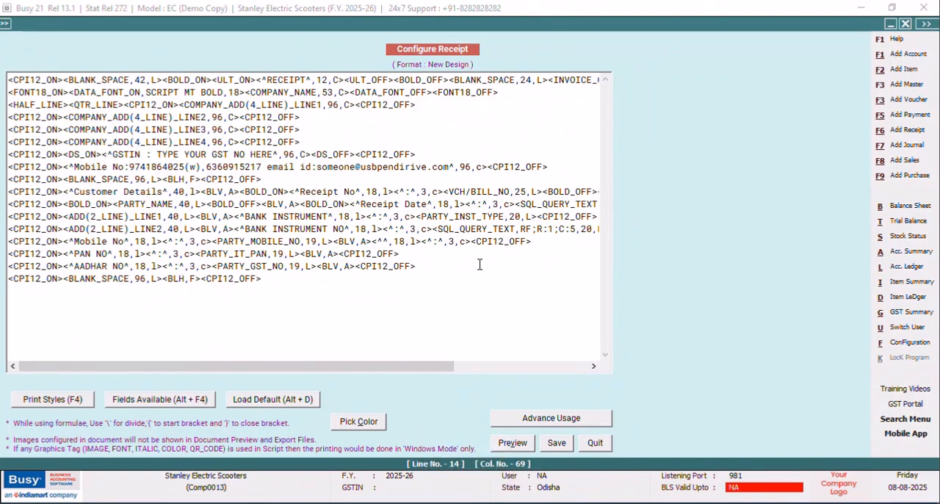
{"action": "type", "text": "AMOUNT RECEIVED A/C"}
Copy the BANK INSTRUMENT NO line's SQL_QUERY_TEXT field to after the AMOUNT RECEIVED A/C colon and set the copy's width to 30.
{"action": "left_click_drag", "start_coordinate": [412, 367], "coordinate": [538, 377]}
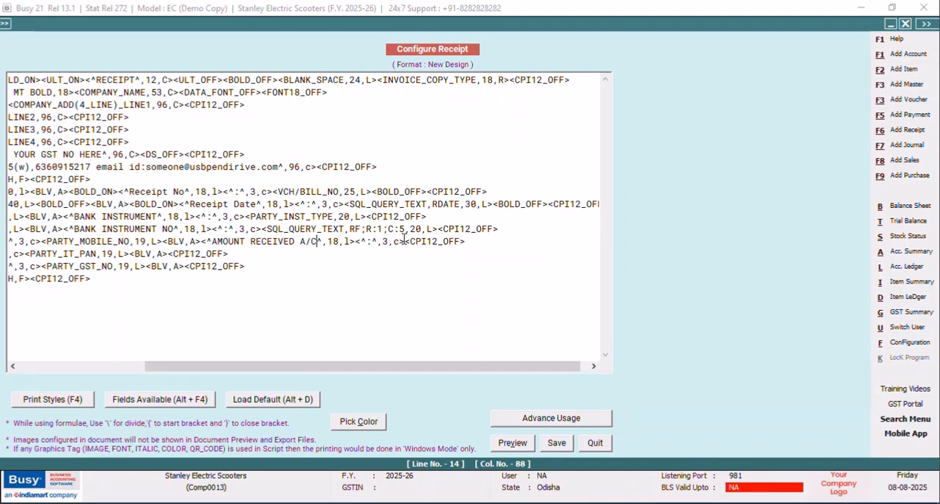
{"action": "left_click_drag", "start_coordinate": [439, 228], "coordinate": [261, 230]}
{"action": "right_click", "coordinate": [266, 235]}
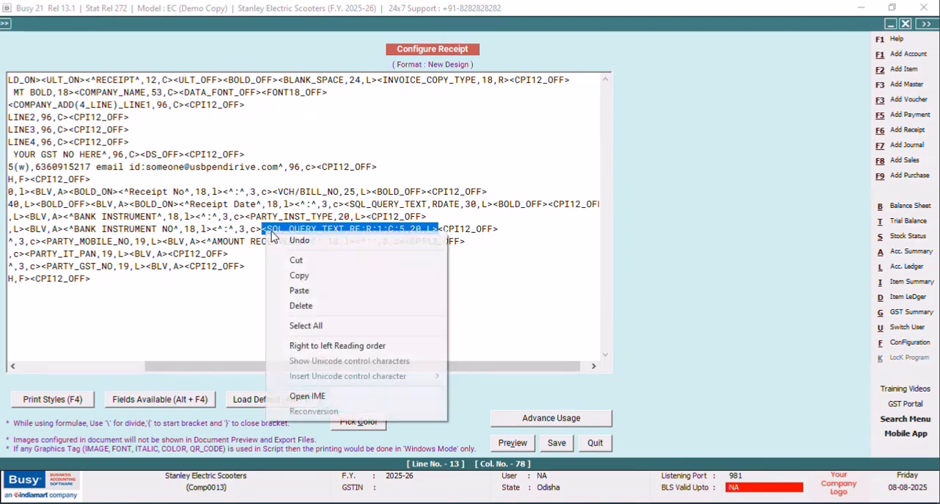
{"action": "left_click", "coordinate": [309, 276]}
{"action": "left_click", "coordinate": [408, 241]}
{"action": "right_click", "coordinate": [409, 242]}
{"action": "left_click", "coordinate": [433, 301]}
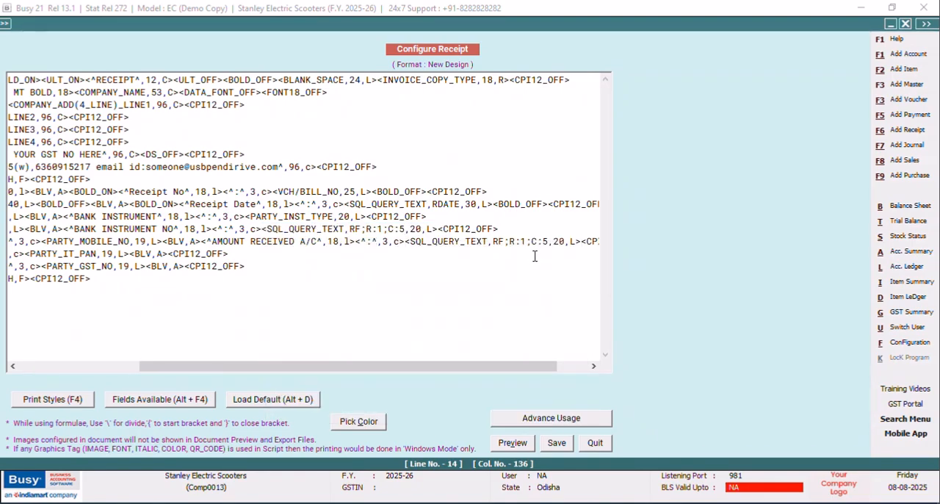
{"action": "left_click", "coordinate": [561, 241]}
{"action": "key", "text": "BackSpace"}
{"action": "type", "text": "3"}
Save the format with the AMOUNT RECEIVED A/C line and close the configuration windows.
{"action": "left_click", "coordinate": [557, 442]}
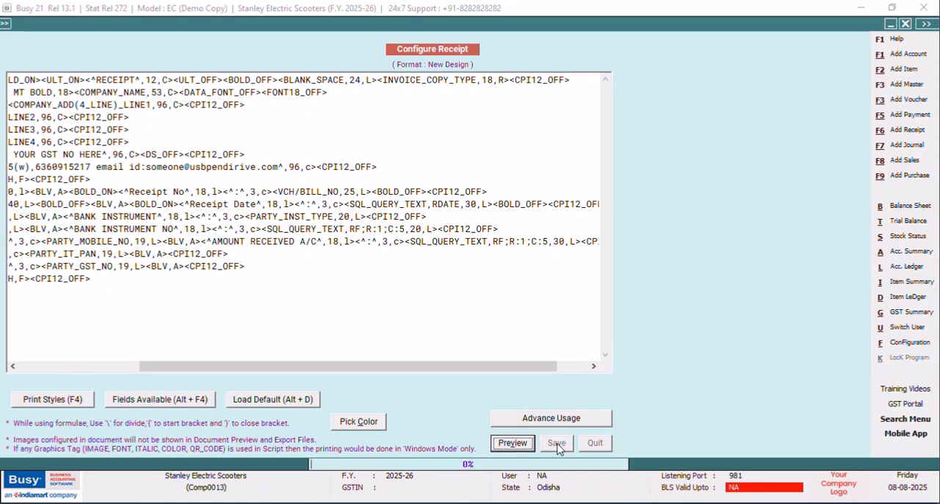
{"action": "left_click", "coordinate": [378, 296]}
{"action": "left_click", "coordinate": [113, 201]}
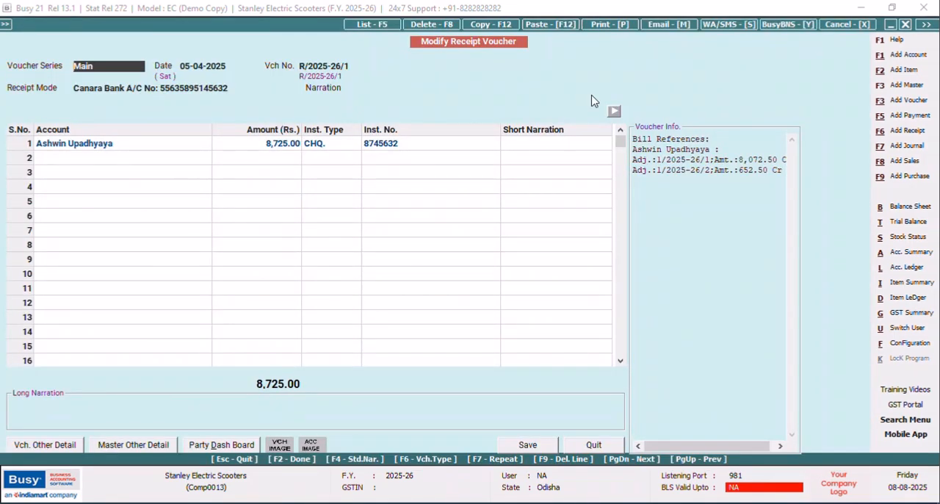
Preview the receipt voucher to check the AMOUNT RECEIVED A/C line, and close the preview.
{"action": "left_click", "coordinate": [596, 31]}
{"action": "left_click", "coordinate": [443, 271]}
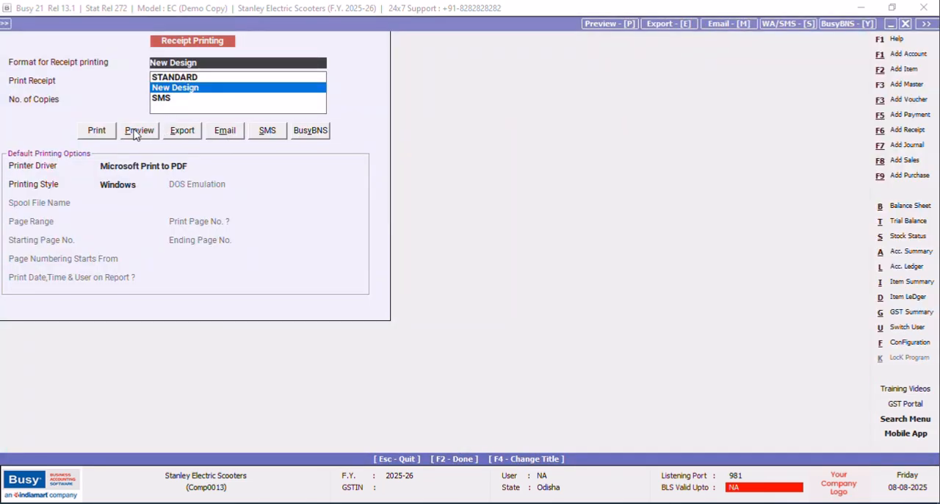
{"action": "left_click", "coordinate": [140, 130]}
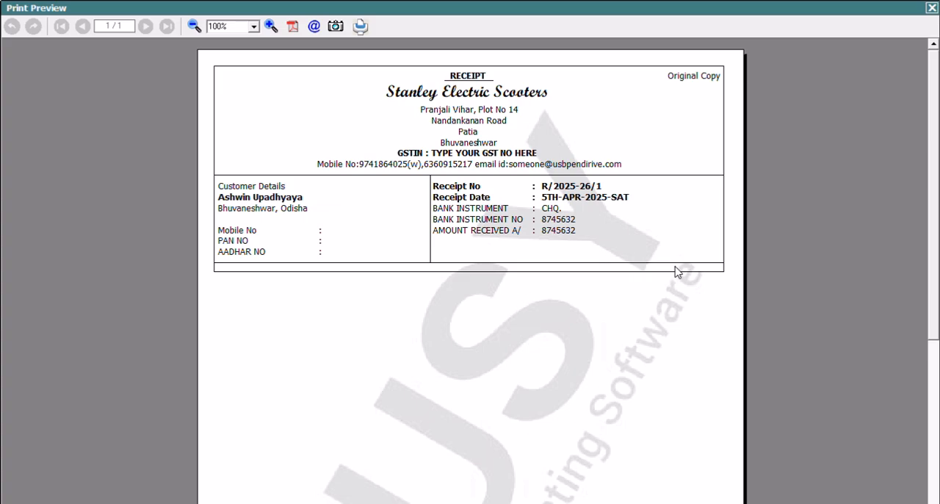
{"action": "left_click", "coordinate": [931, 9]}
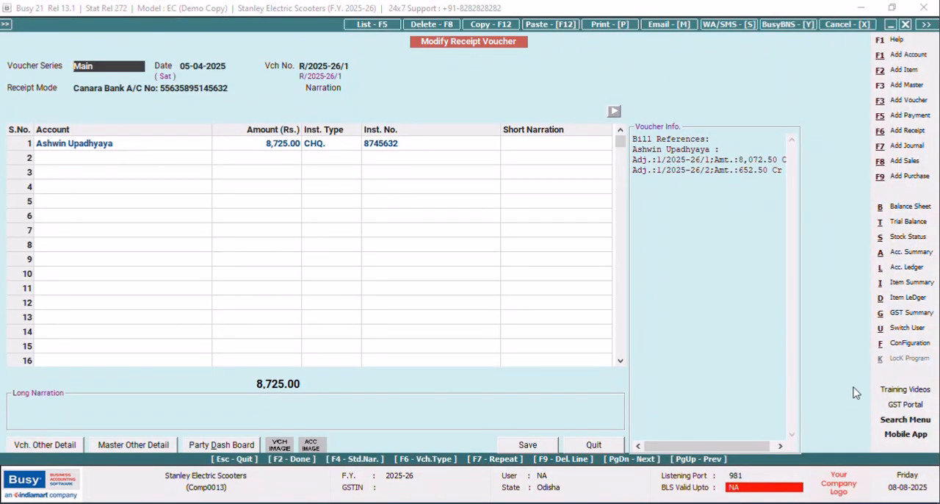
Open the New Design receipt format again for configuration in the advanced document printing settings.
{"action": "left_click", "coordinate": [908, 344]}
{"action": "left_click", "coordinate": [158, 124]}
{"action": "left_click", "coordinate": [76, 200]}
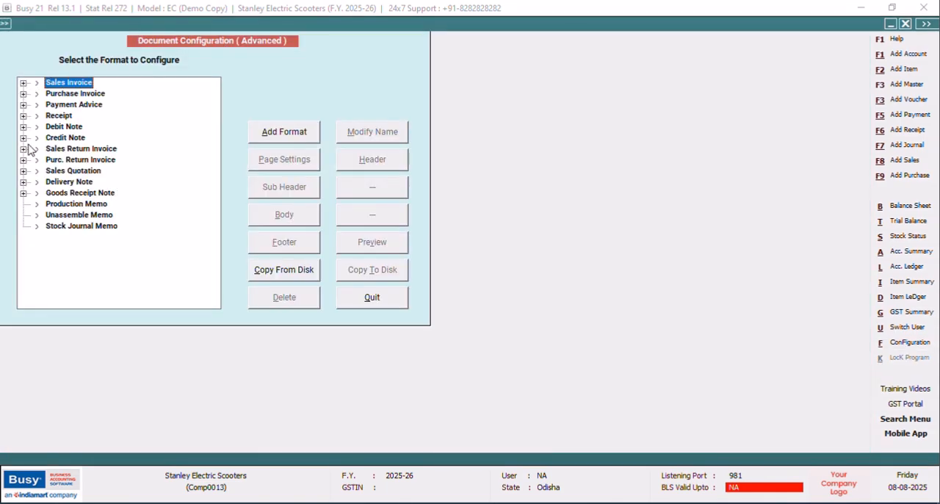
{"action": "left_click", "coordinate": [23, 116]}
{"action": "left_click", "coordinate": [82, 127]}
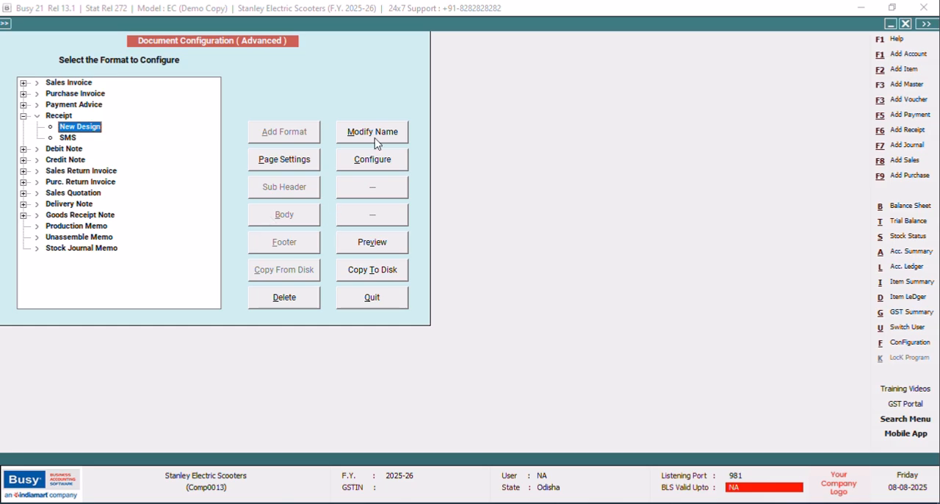
{"action": "left_click", "coordinate": [365, 172]}
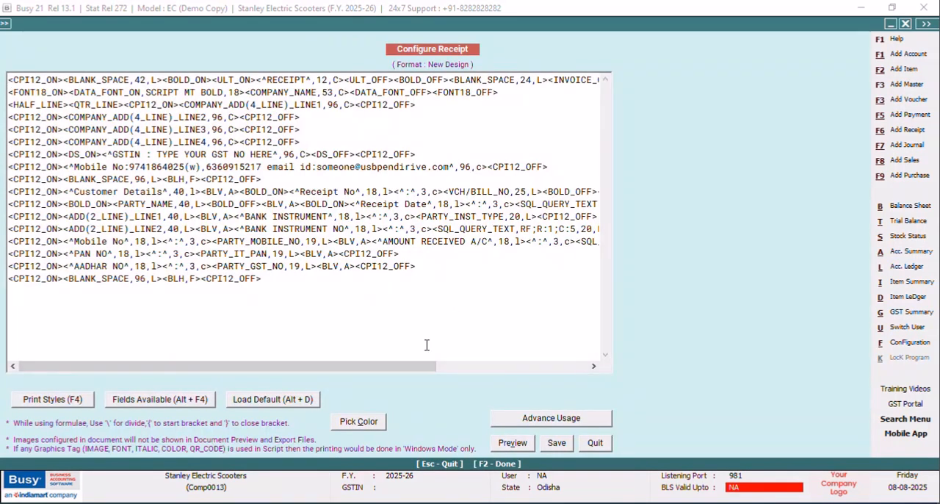
Change the column reference of the AMOUNT RECEIVED A/C query field to "C:1".
{"action": "left_click_drag", "start_coordinate": [390, 373], "coordinate": [543, 368]}
{"action": "left_click", "coordinate": [504, 241]}
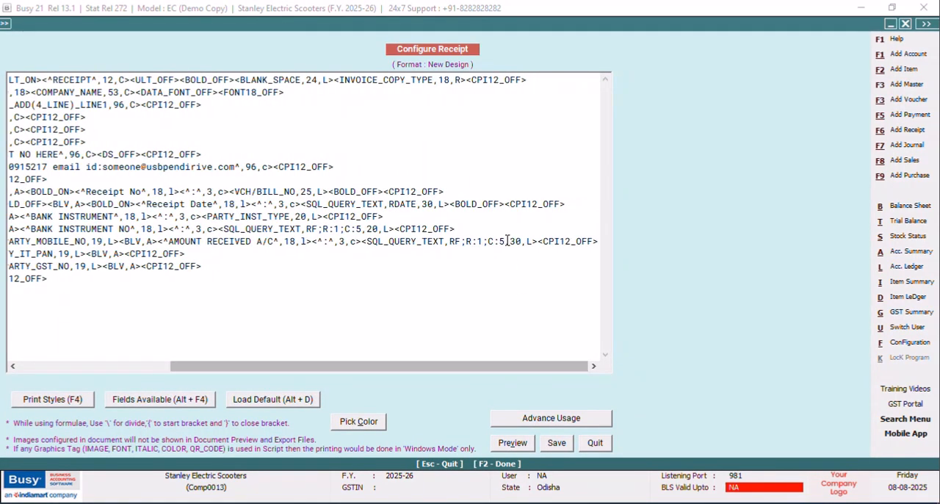
{"action": "key", "text": "BackSpace"}
{"action": "type", "text": "1"}
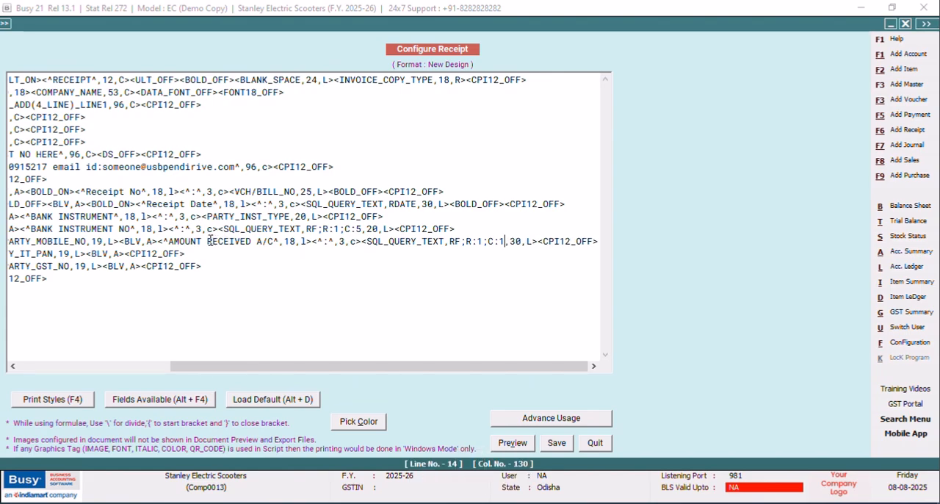
Change the "AMOUNT RECEIVED A/C" label to "Amount Credit to" and save the format.
{"action": "left_click_drag", "start_coordinate": [257, 241], "coordinate": [170, 241]}
{"action": "key", "text": "Delete"}
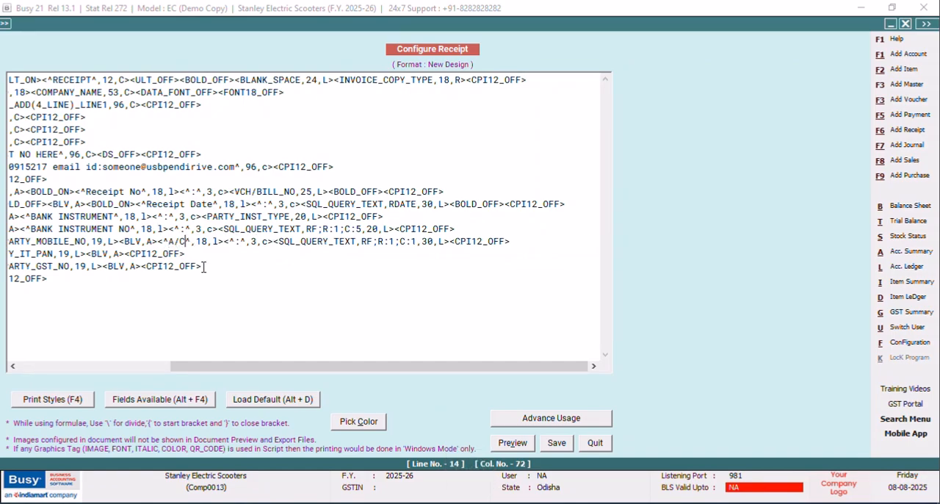
{"action": "type", "text": "DETIALS"}
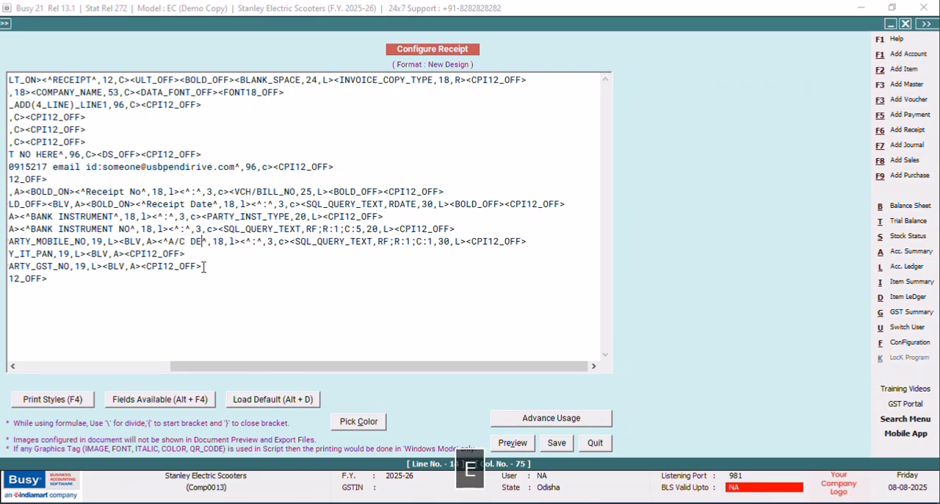
{"action": "key", "text": "BackSpace"}
{"action": "key", "text": "BackSpace"}
{"action": "key", "text": "BackSpace"}
{"action": "key", "text": "BackSpace"}
{"action": "key", "text": "BackSpace"}
{"action": "key", "text": "BackSpace"}
{"action": "key", "text": "BackSpace"}
{"action": "key", "text": "BackSpace"}
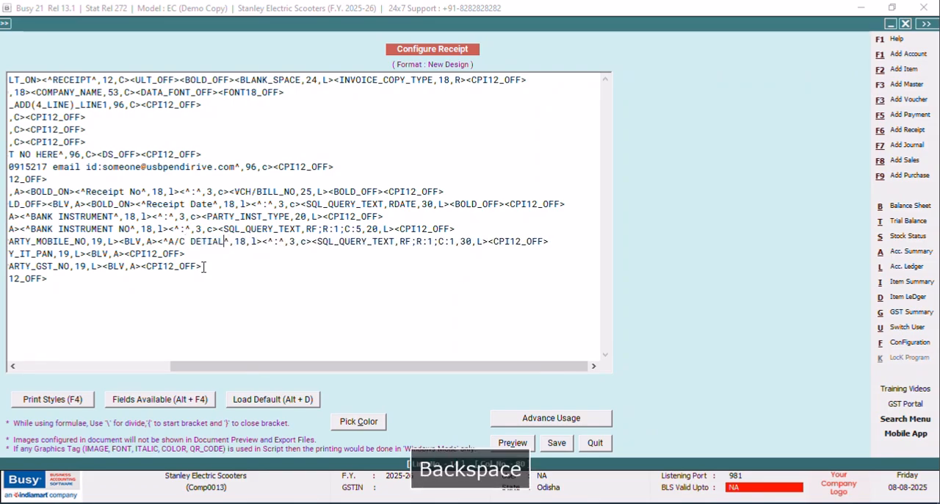
{"action": "key", "text": "BackSpace"}
{"action": "key", "text": "BackSpace"}
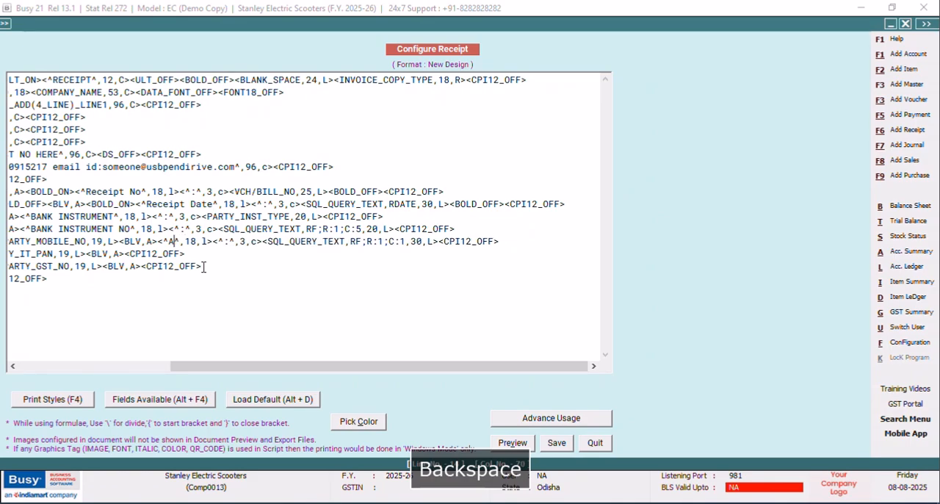
{"action": "key", "text": "Caps_Lock"}
{"action": "type", "text": "mount C"}
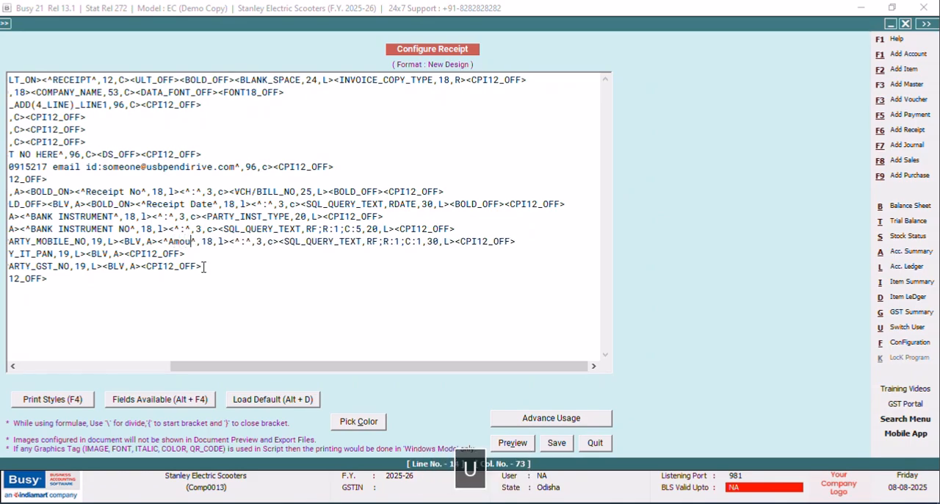
{"action": "key", "text": "Caps_Lock"}
{"action": "type", "text": "redit t"}
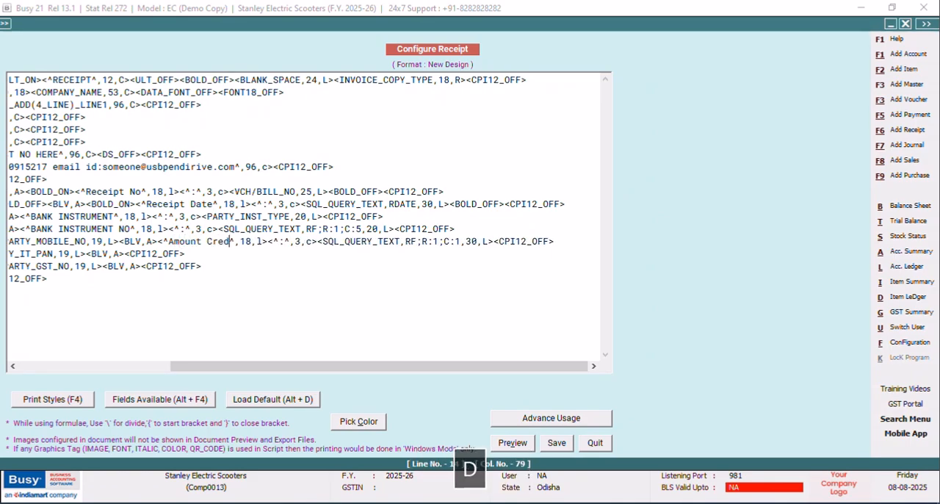
{"action": "type", "text": "o"}
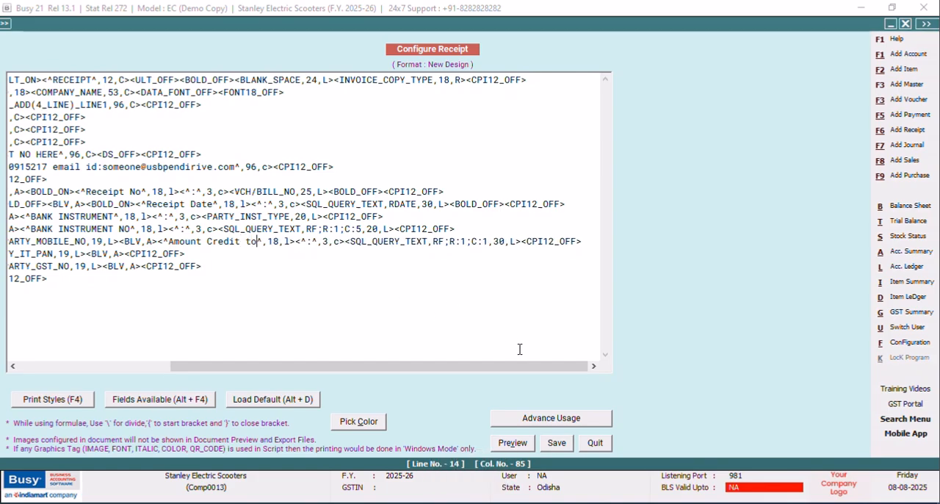
{"action": "left_click", "coordinate": [556, 443]}
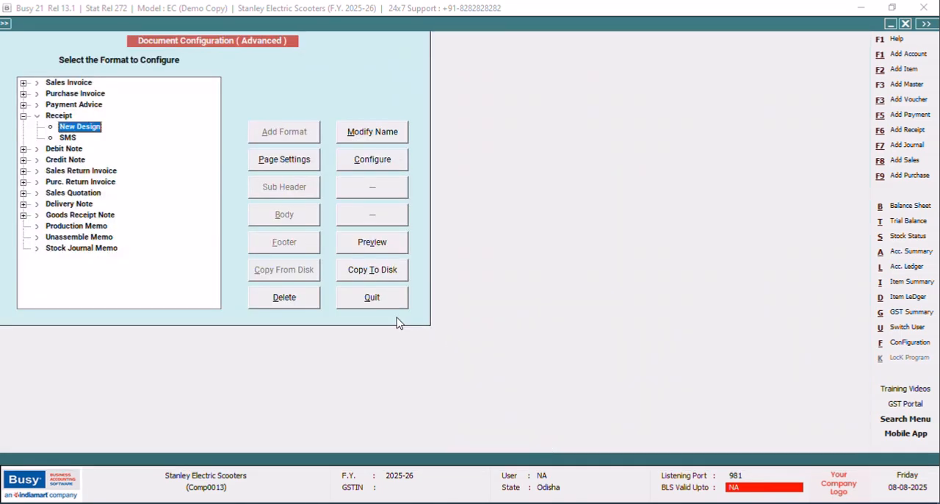
{"action": "left_click", "coordinate": [367, 298]}
Preview the receipt in the New Design format to check the "Amount Credit to" line, and close the preview.
{"action": "left_click", "coordinate": [116, 201]}
{"action": "left_click", "coordinate": [609, 24]}
{"action": "left_click", "coordinate": [422, 270]}
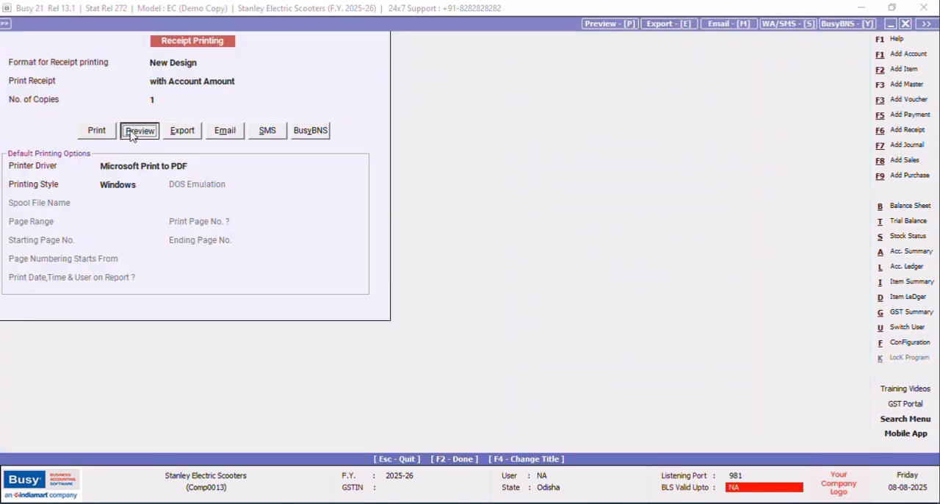
{"action": "left_click", "coordinate": [139, 130]}
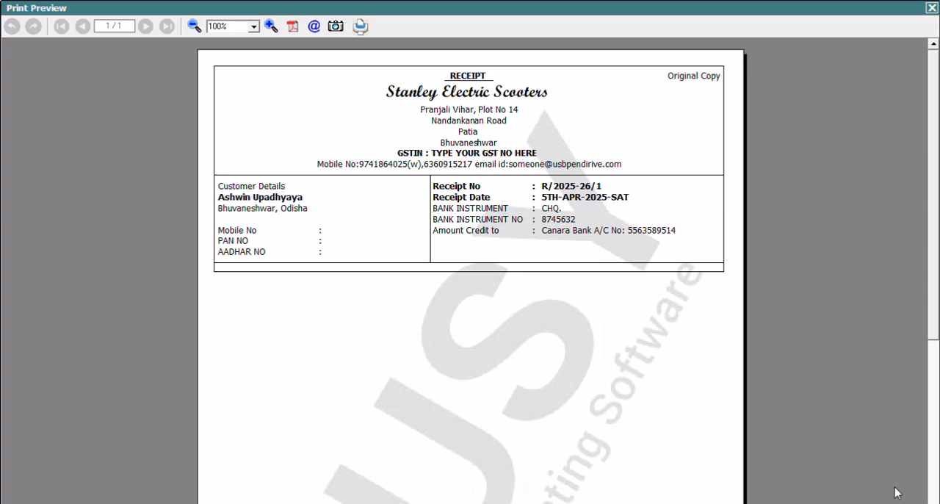
{"action": "key", "text": "Escape"}
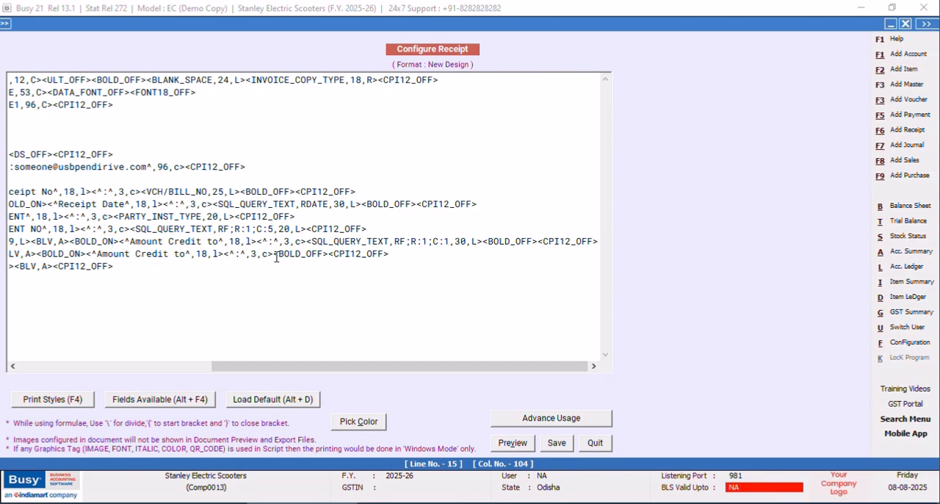
Insert an SQL_QUERY_NUM field after the second "Amount Credit to" label, on the PAN NO line.
{"action": "key", "text": "alt+F4"}
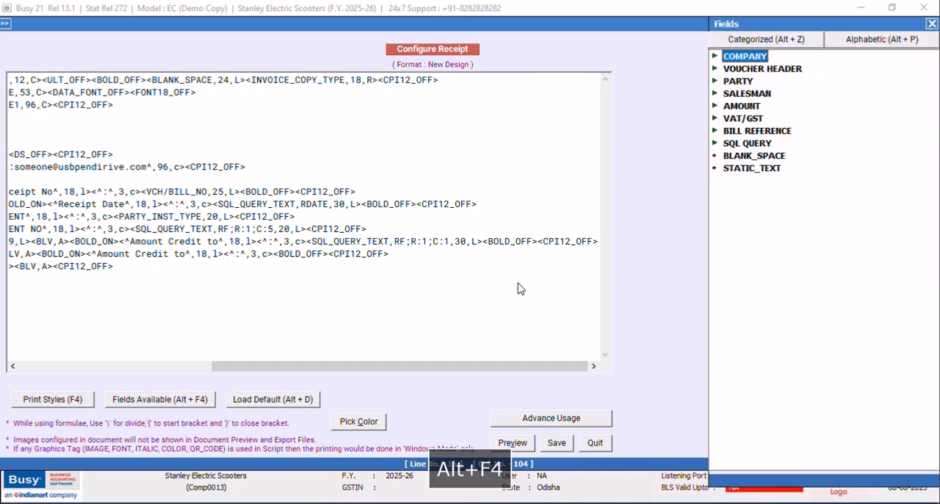
{"action": "double_click", "coordinate": [750, 145]}
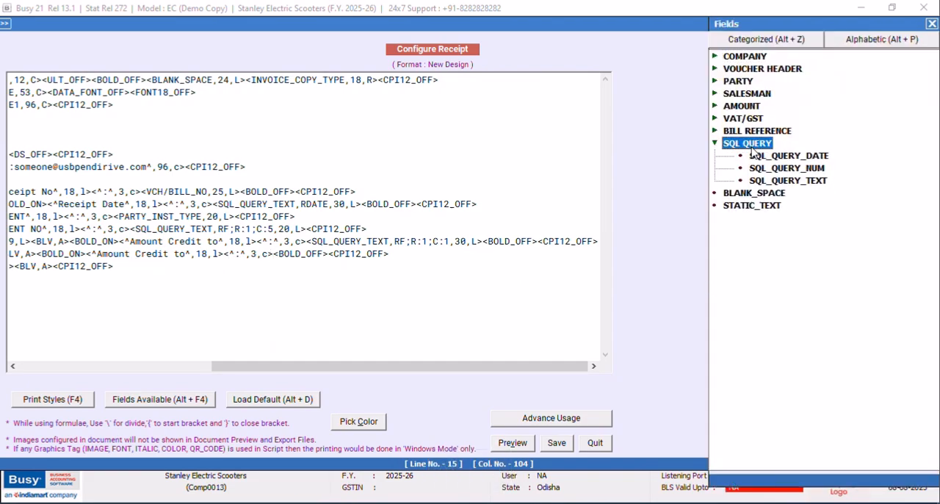
{"action": "double_click", "coordinate": [820, 169]}
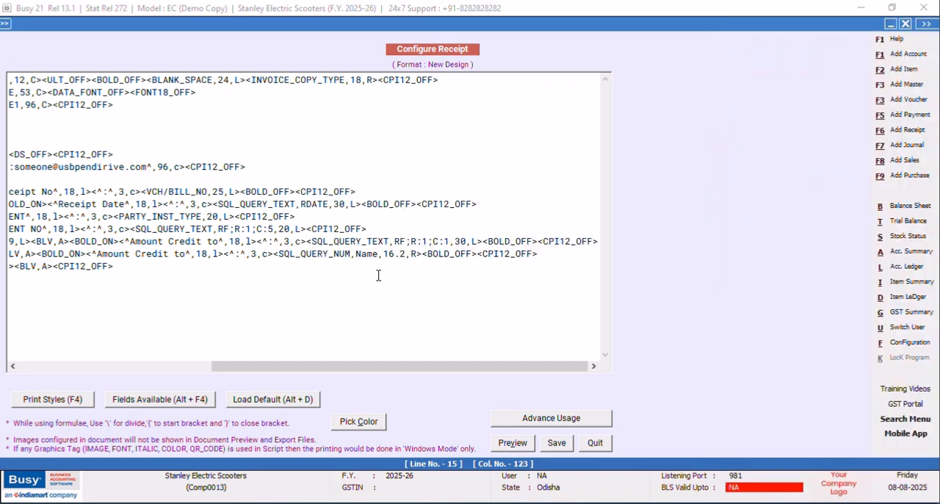
Replace the Name placeholder in the SQL_QUERY_NUM field with "RF;R:1;C:2" and save the format.
{"action": "key", "text": "BackSpace"}
{"action": "key", "text": "BackSpace"}
{"action": "key", "text": "BackSpace"}
{"action": "key", "text": "BackSpace"}
{"action": "key", "text": "Caps_Lock"}
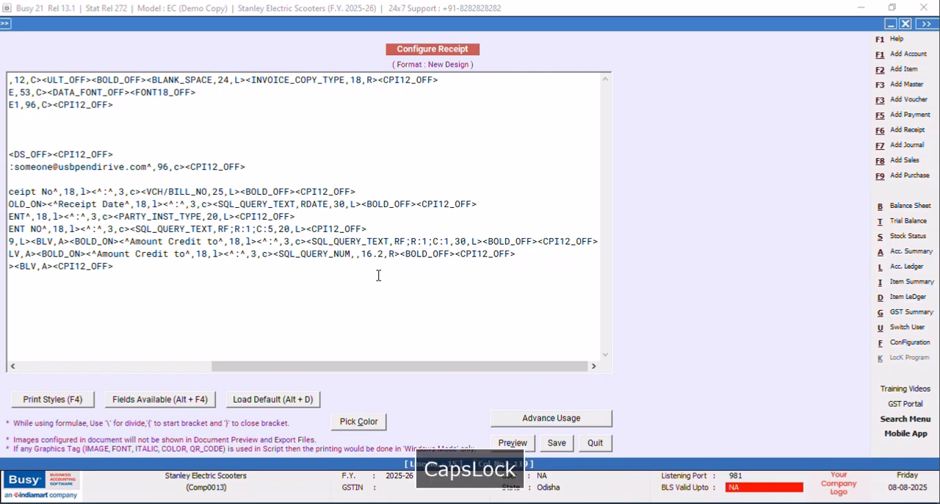
{"action": "type", "text": "RF"}
{"action": "type", "text": ";R"}
{"action": "type", "text": ":1;C"}
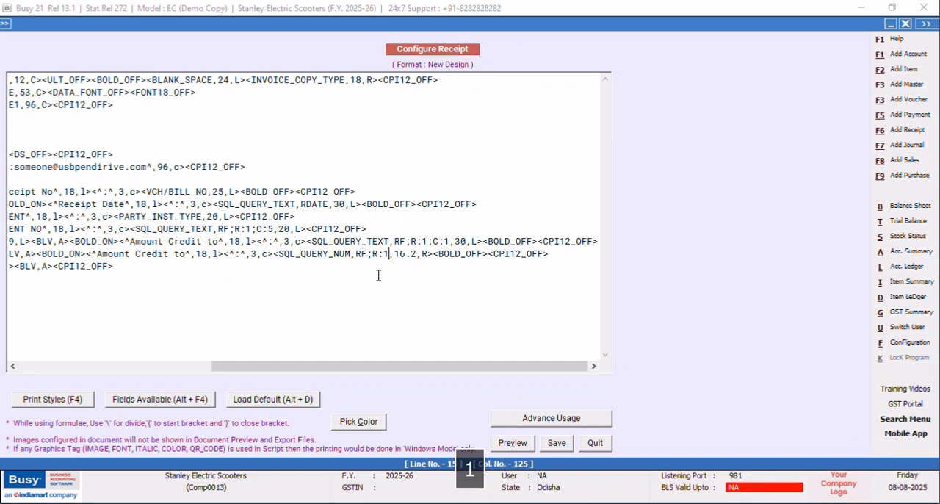
{"action": "type", "text": ":2"}
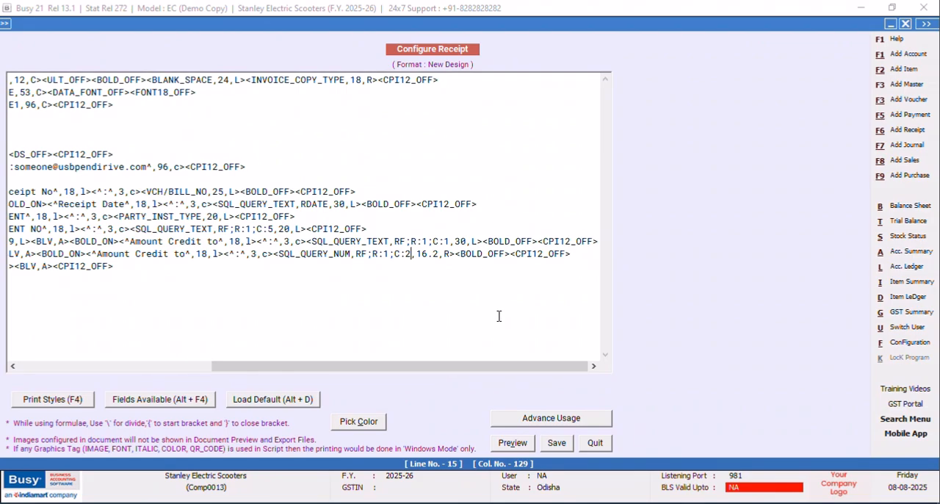
{"action": "left_click", "coordinate": [556, 443]}
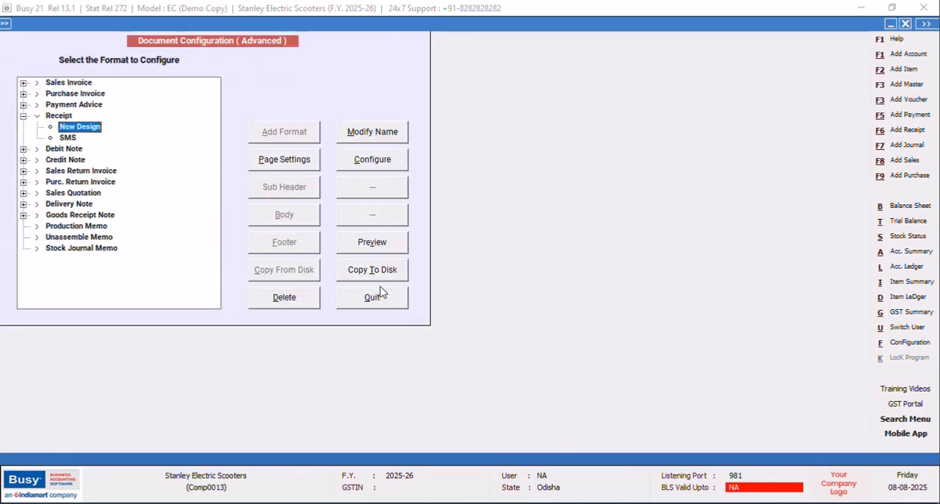
{"action": "left_click", "coordinate": [374, 294]}
Preview the Main series receipt voucher in the New Design format to check the amount line, and close the preview.
{"action": "left_click", "coordinate": [115, 200]}
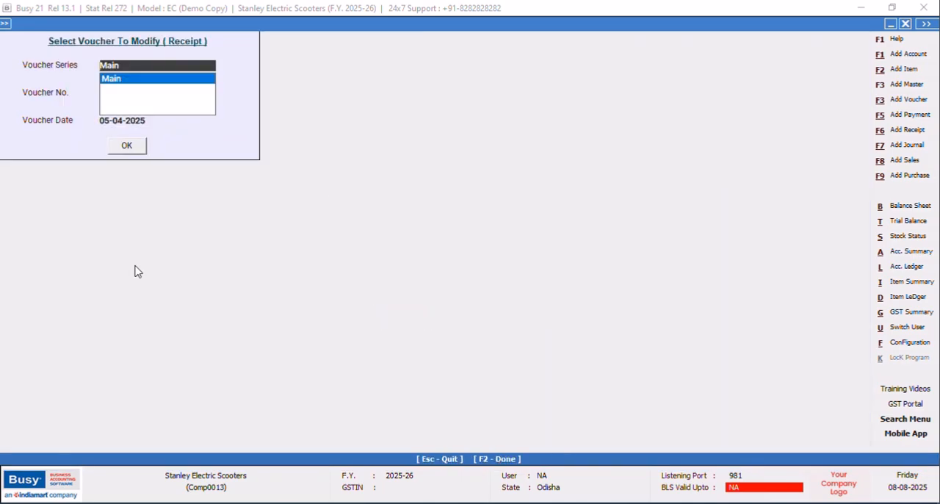
{"action": "left_click", "coordinate": [114, 79]}
{"action": "left_click", "coordinate": [127, 147]}
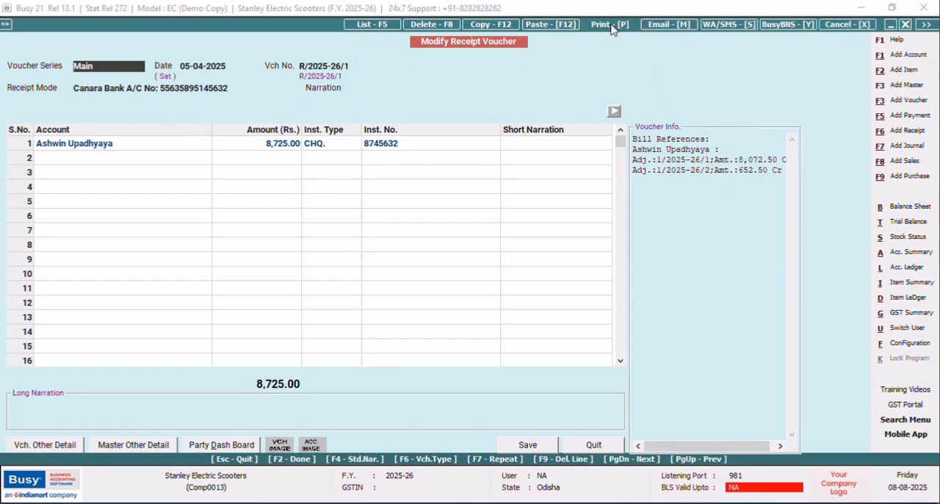
{"action": "left_click", "coordinate": [609, 26]}
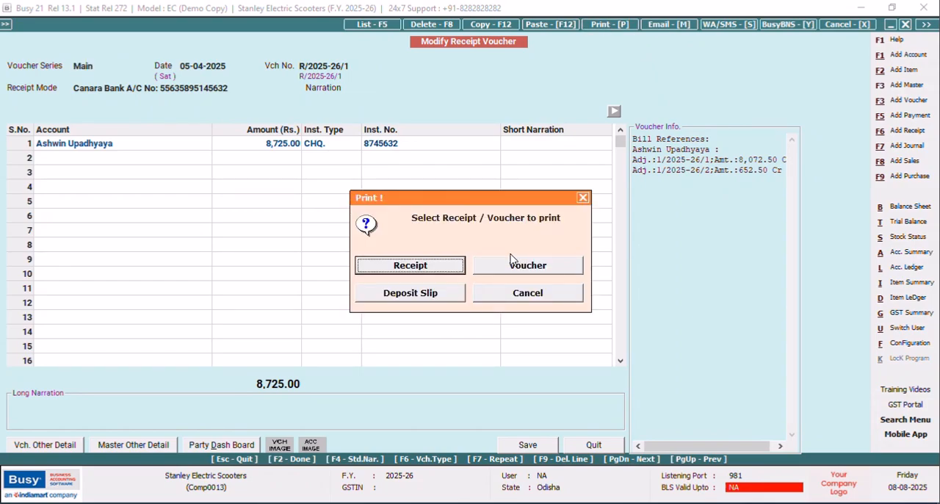
{"action": "left_click", "coordinate": [453, 274]}
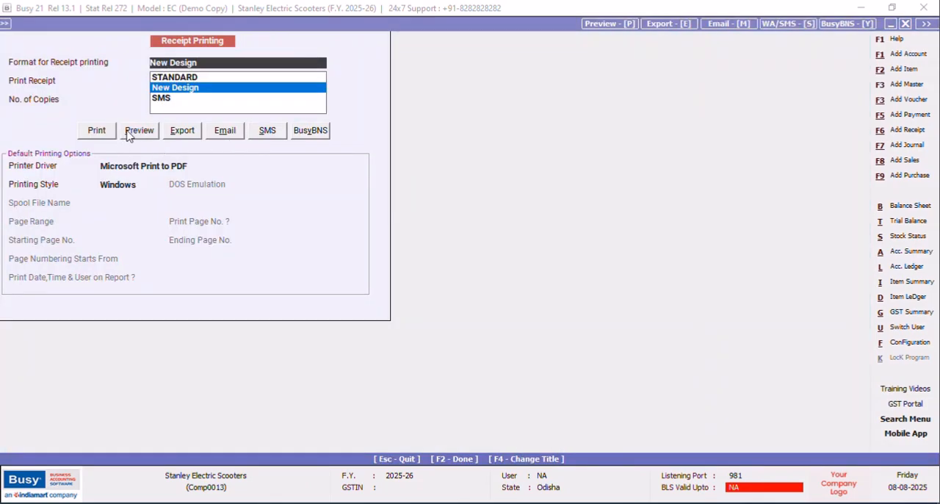
{"action": "left_click", "coordinate": [137, 130]}
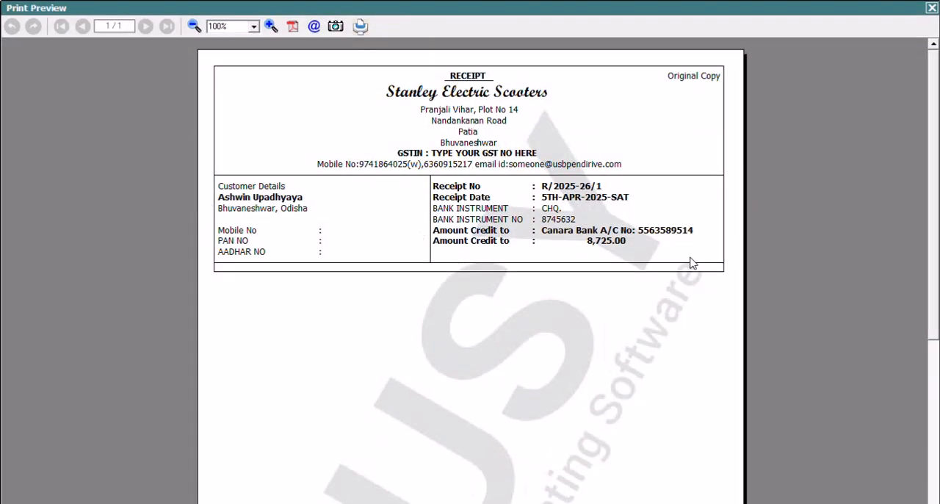
{"action": "left_click", "coordinate": [930, 9]}
Open the New Design receipt format for configuration in the advanced document printing settings.
{"action": "left_click", "coordinate": [894, 343]}
{"action": "left_click", "coordinate": [153, 126]}
{"action": "left_click", "coordinate": [77, 201]}
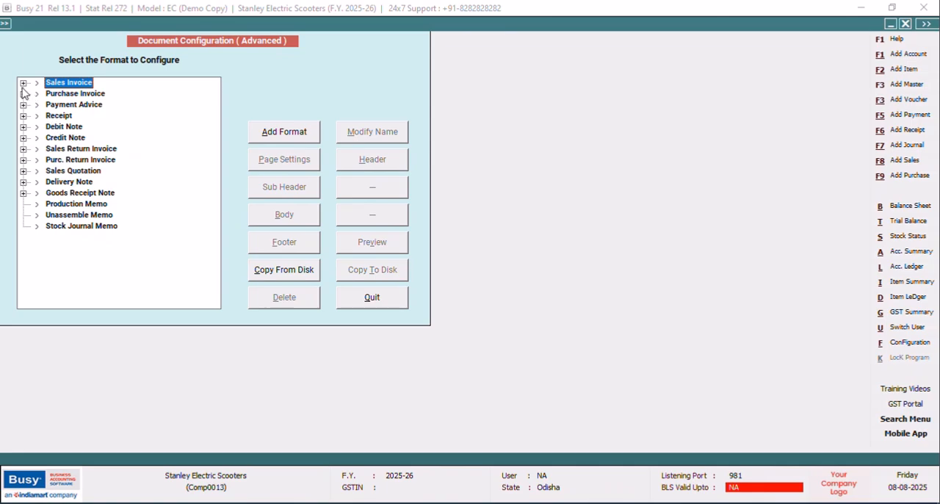
{"action": "left_click", "coordinate": [23, 115]}
{"action": "left_click", "coordinate": [79, 127]}
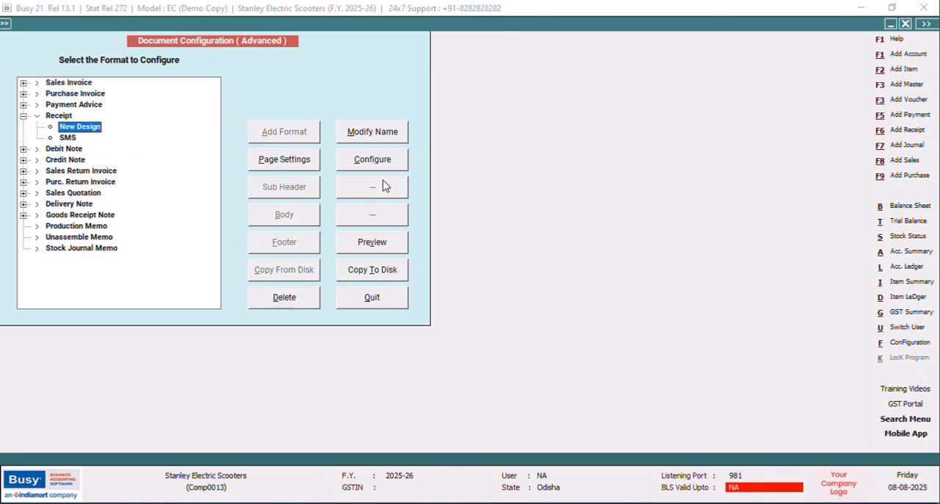
{"action": "left_click", "coordinate": [362, 166]}
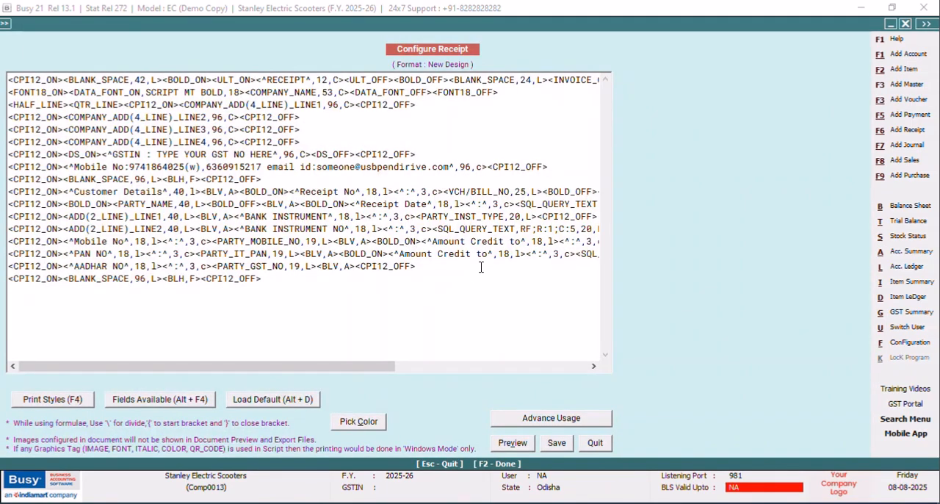
Change the second "Amount Credit to" label, on the PAN NO line, to "Amount Received".
{"action": "left_click_drag", "start_coordinate": [487, 254], "coordinate": [438, 253]}
{"action": "key", "text": "Caps_Lock"}
{"action": "type", "text": "Received"}
Set the alignment of the SQL_QUERY_NUM field on the Amount Received line to "l".
{"action": "left_click_drag", "start_coordinate": [370, 366], "coordinate": [540, 342]}
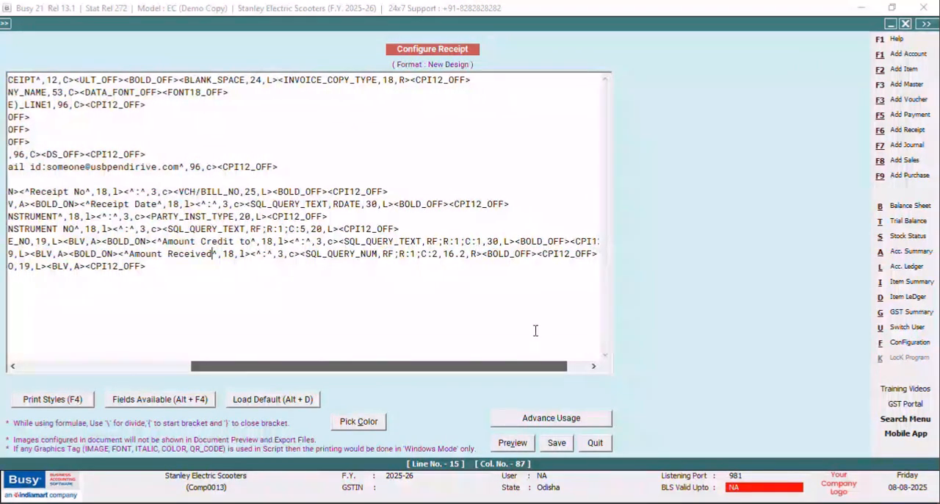
{"action": "left_click", "coordinate": [475, 253]}
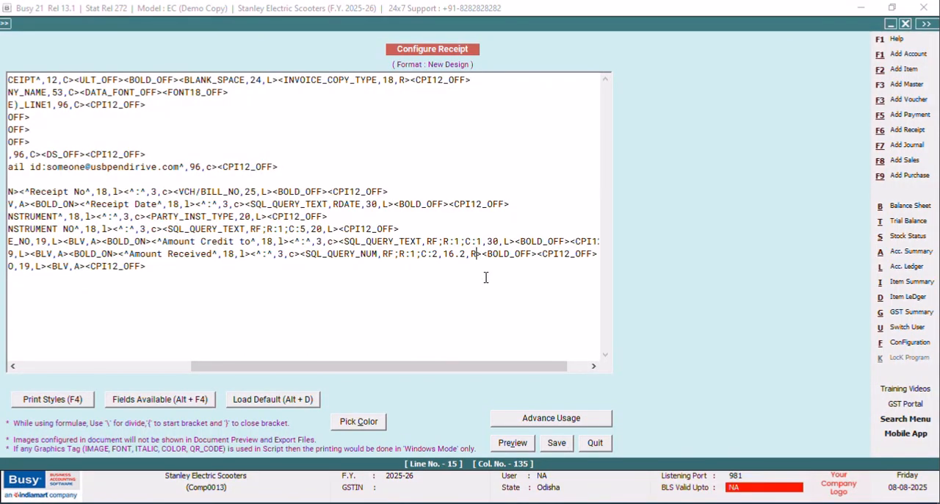
{"action": "key", "text": "BackSpace"}
{"action": "type", "text": "l"}
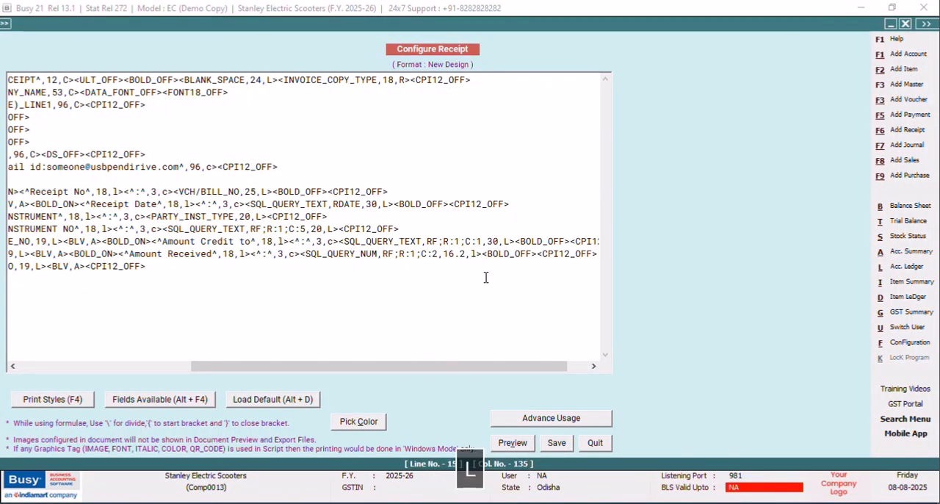
Add the "#T" prefix before the 16.2 width of the SQL_QUERY_NUM field on the Amount Received line.
{"action": "key", "text": "Left"}
{"action": "key", "text": "Left"}
{"action": "key", "text": "Left"}
{"action": "key", "text": "Left"}
{"action": "key", "text": "Left"}
{"action": "key", "text": "Left"}
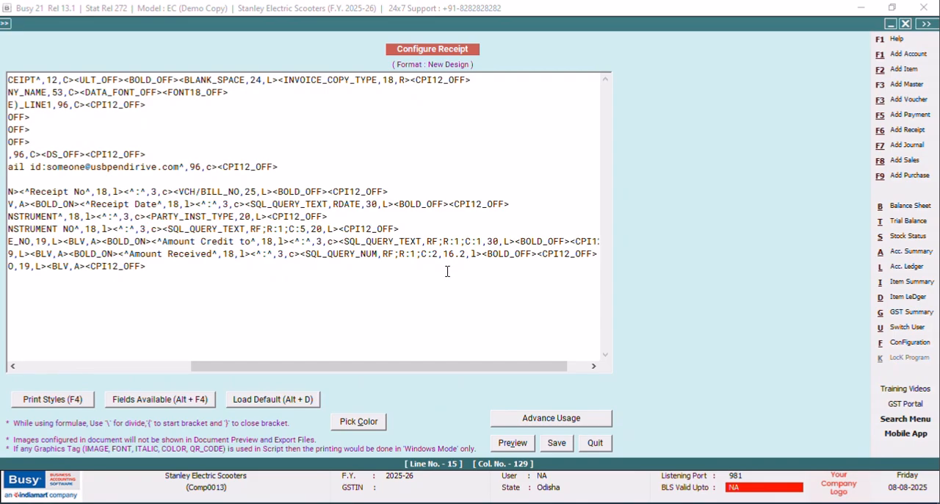
{"action": "type", "text": "#"}
{"action": "key", "text": "Caps_Lock"}
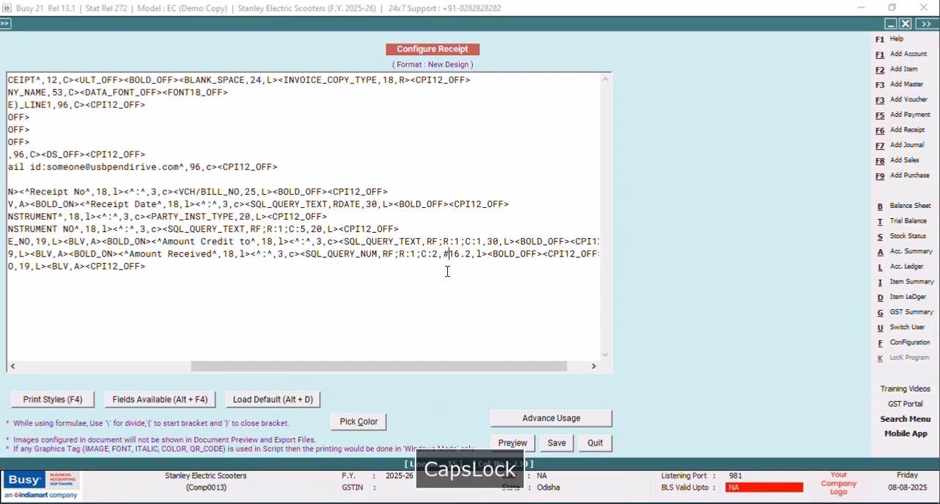
{"action": "type", "text": "LT"}
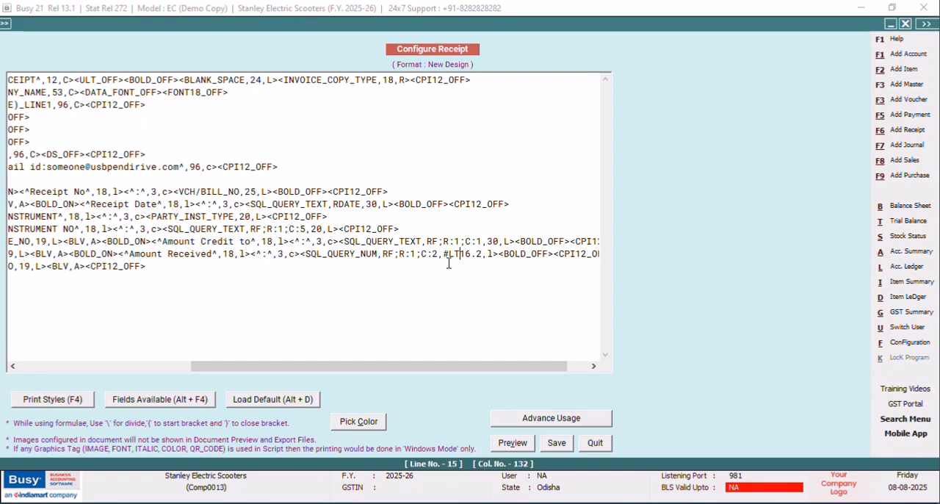
{"action": "key", "text": "BackSpace"}
{"action": "key", "text": "BackSpace"}
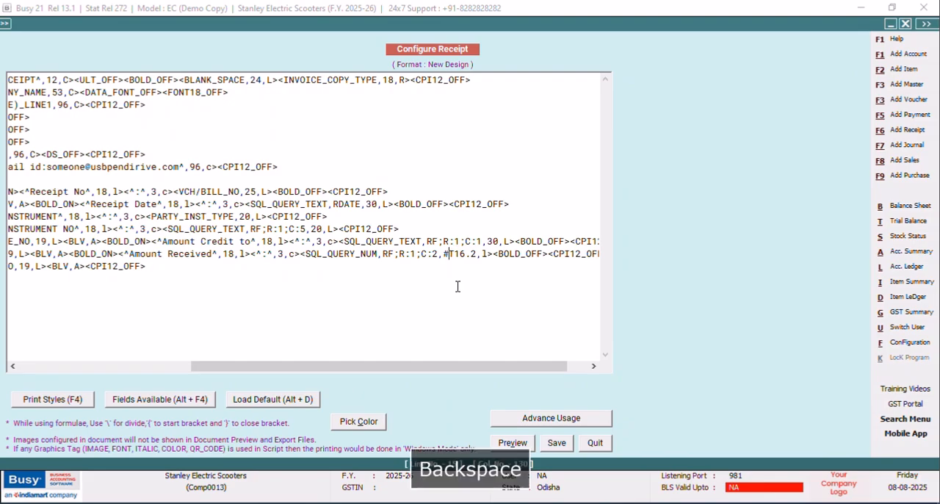
Save the format with the Amount Received changes and open the receipt voucher for modification.
{"action": "left_click", "coordinate": [557, 446]}
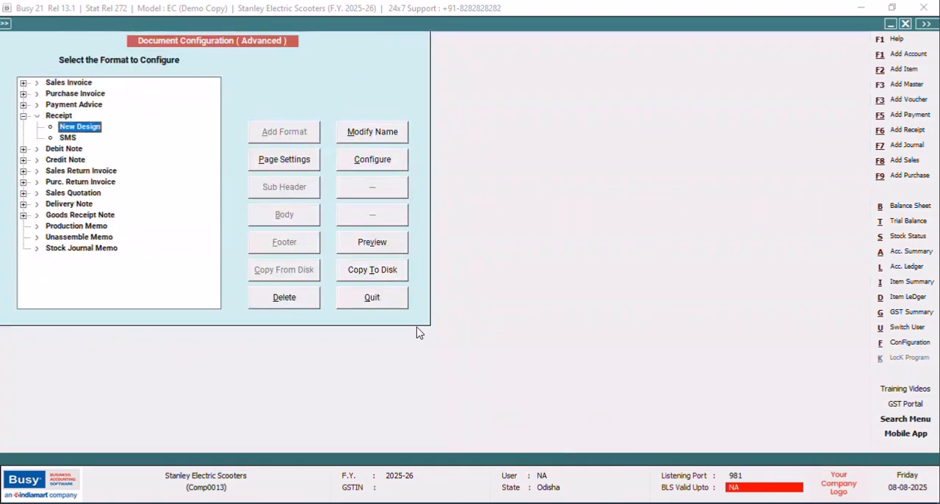
{"action": "key", "text": "Escape"}
{"action": "left_click", "coordinate": [116, 202]}
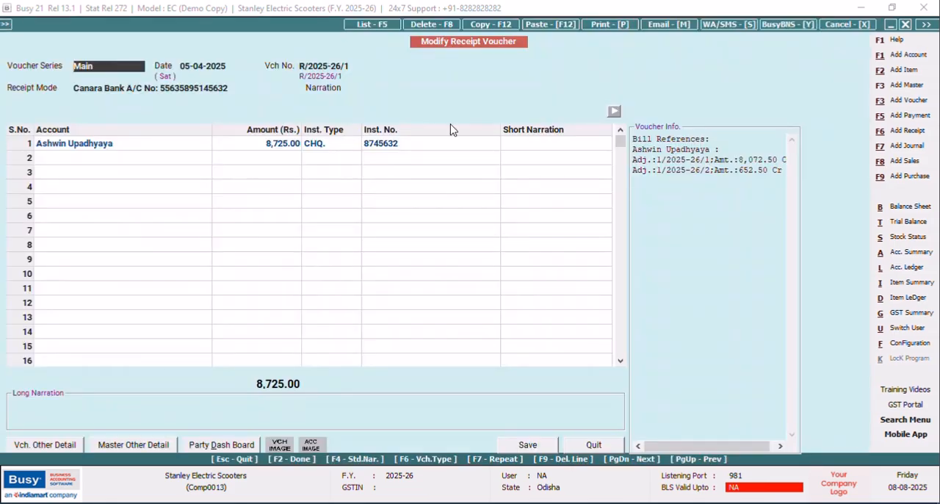
Preview the voucher's receipt in the New Design format.
{"action": "left_click", "coordinate": [606, 25]}
{"action": "left_click", "coordinate": [420, 270]}
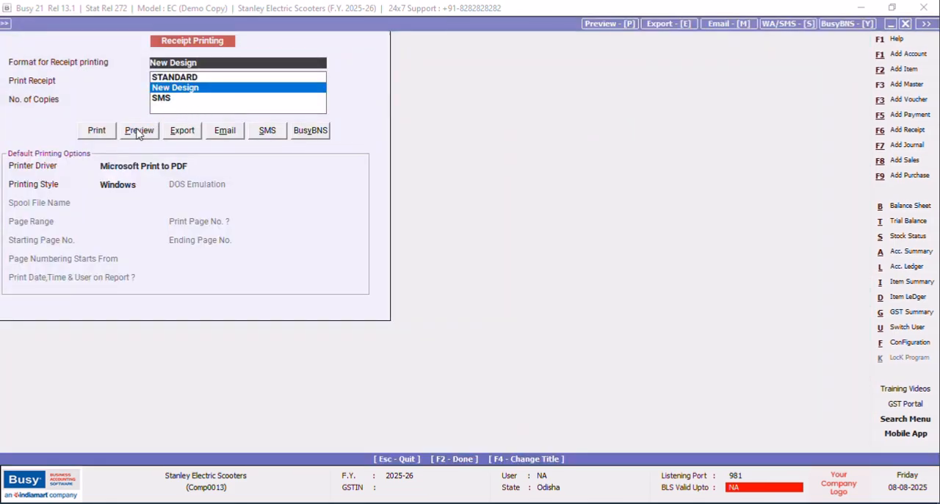
{"action": "left_click", "coordinate": [139, 130]}
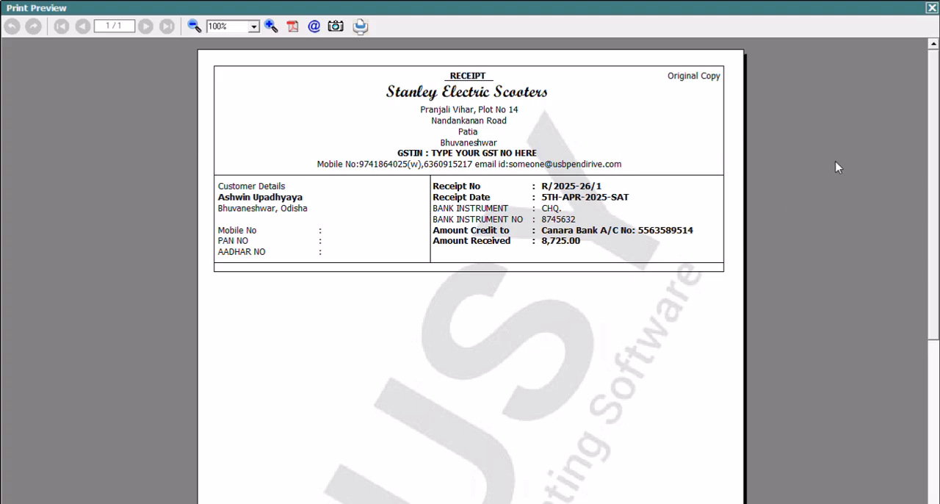
{"action": "left_click", "coordinate": [932, 8]}
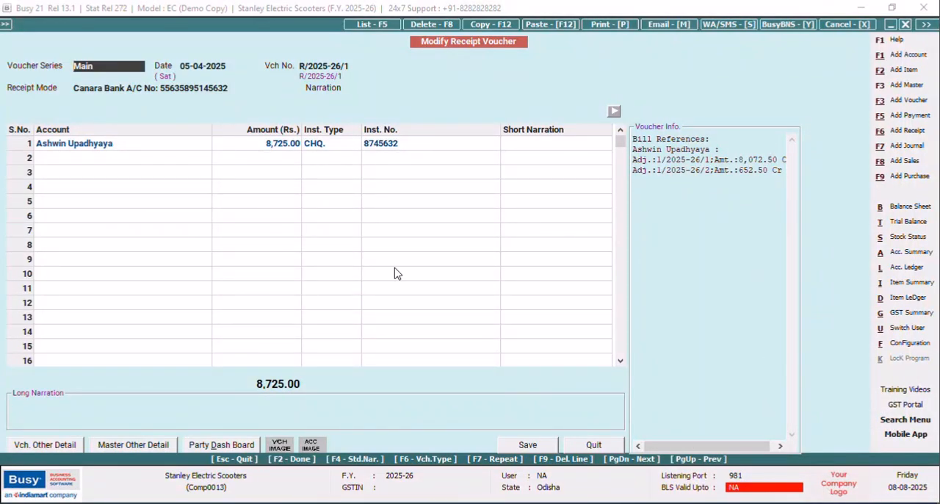
Open the New Design receipt format for configuration in the advanced document printing settings.
{"action": "left_click", "coordinate": [908, 344]}
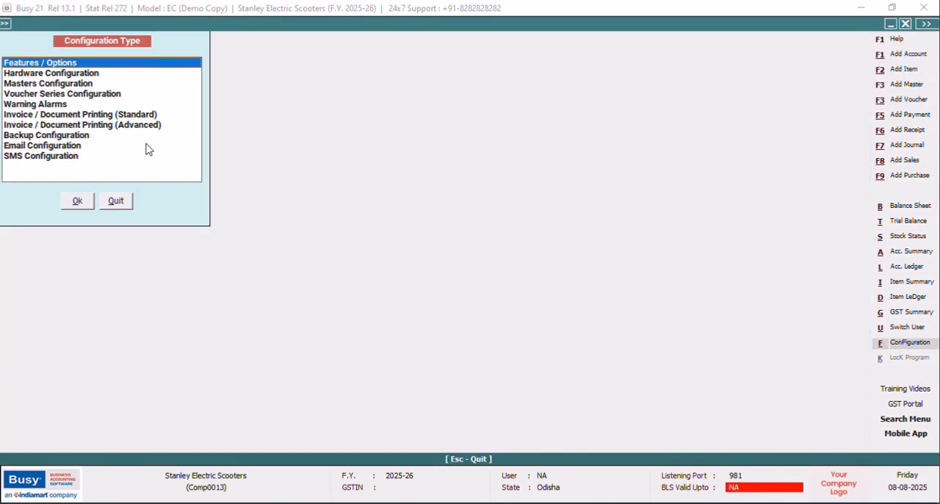
{"action": "left_click", "coordinate": [153, 115]}
{"action": "left_click", "coordinate": [154, 126]}
{"action": "left_click", "coordinate": [78, 204]}
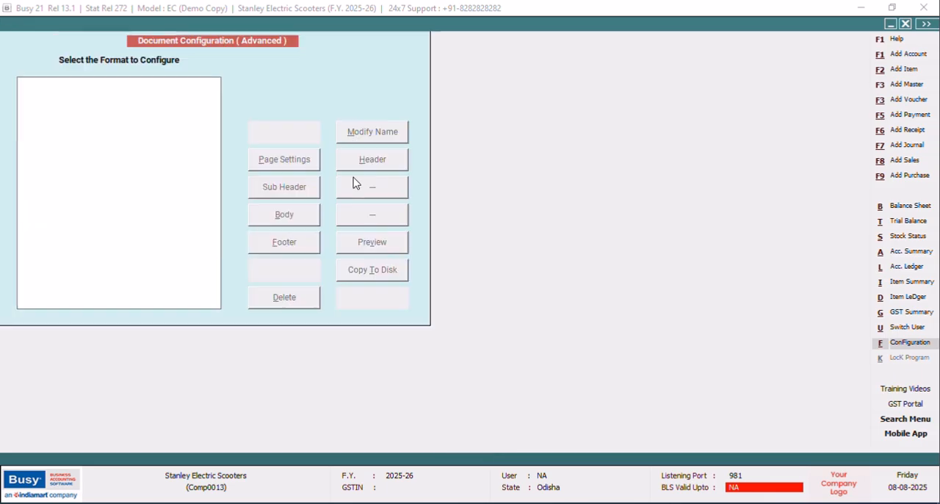
{"action": "left_click", "coordinate": [23, 115]}
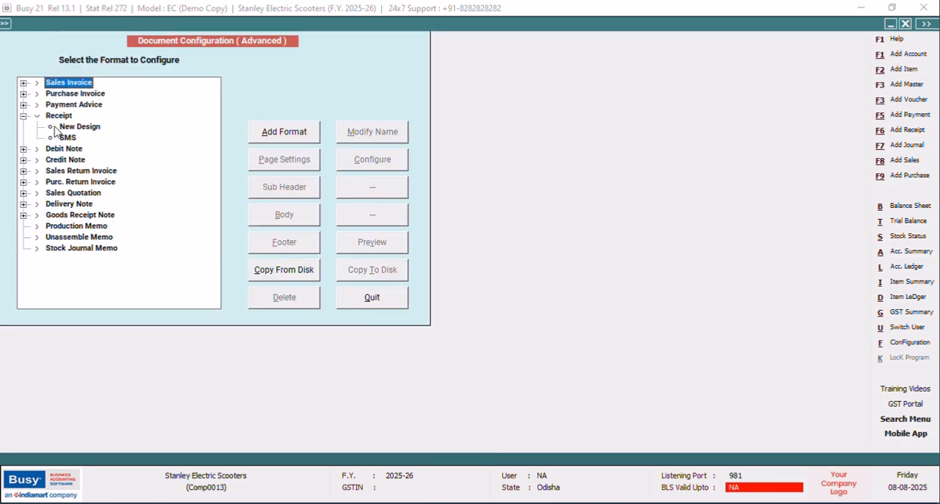
{"action": "left_click", "coordinate": [79, 126]}
{"action": "left_click", "coordinate": [374, 163]}
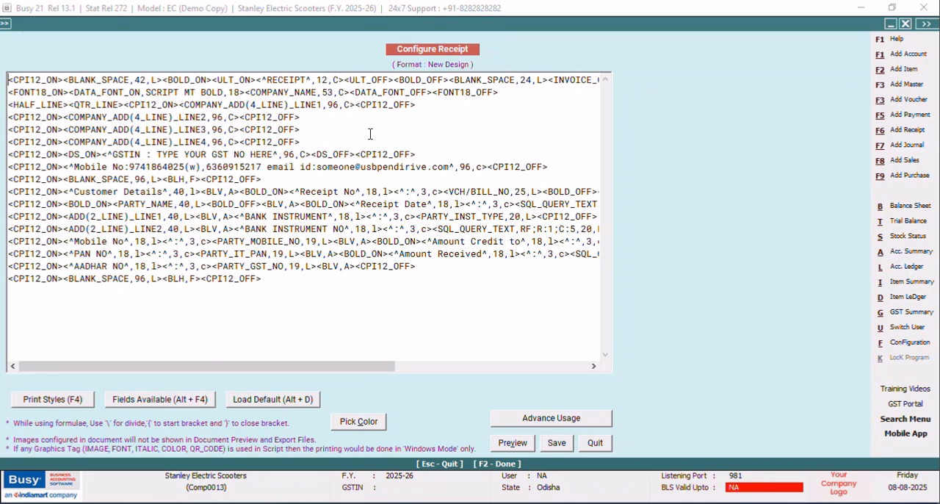
{"action": "left_click", "coordinate": [595, 443]}
{"action": "left_click", "coordinate": [373, 160]}
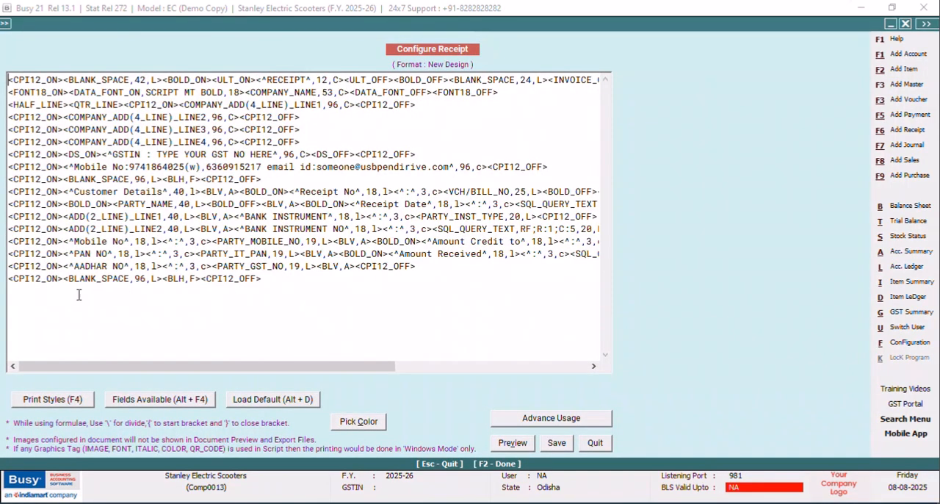
Append a new last line to the format containing the CPI12_ON and CPI12_OFF print styles.
{"action": "left_click", "coordinate": [61, 290]}
{"action": "left_click", "coordinate": [273, 282]}
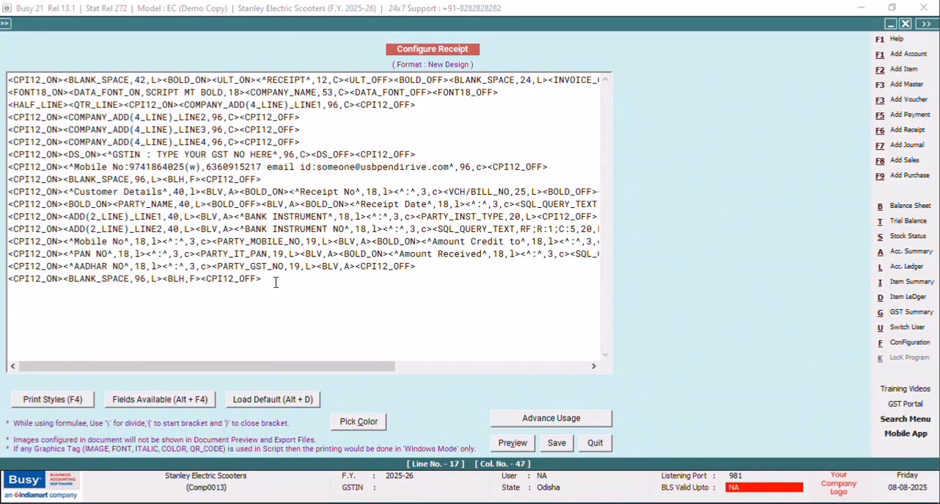
{"action": "key", "text": "Return"}
{"action": "key", "text": "F4"}
{"action": "key", "text": "Down"}
{"action": "key", "text": "Down"}
{"action": "key", "text": "Down"}
{"action": "key", "text": "Down"}
{"action": "key", "text": "Down"}
{"action": "key", "text": "Down"}
{"action": "key", "text": "Down"}
{"action": "key", "text": "Down"}
{"action": "key", "text": "Down"}
{"action": "key", "text": "Down"}
{"action": "key", "text": "Down"}
{"action": "key", "text": "Down"}
{"action": "key", "text": "Down"}
{"action": "key", "text": "Down"}
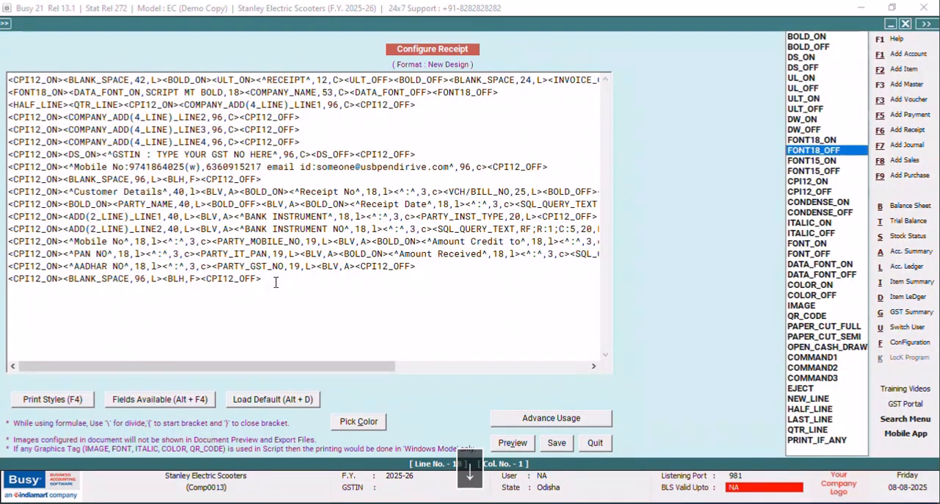
{"action": "key", "text": "Return"}
{"action": "key", "text": "F4"}
{"action": "key", "text": "Down"}
{"action": "key", "text": "Return"}
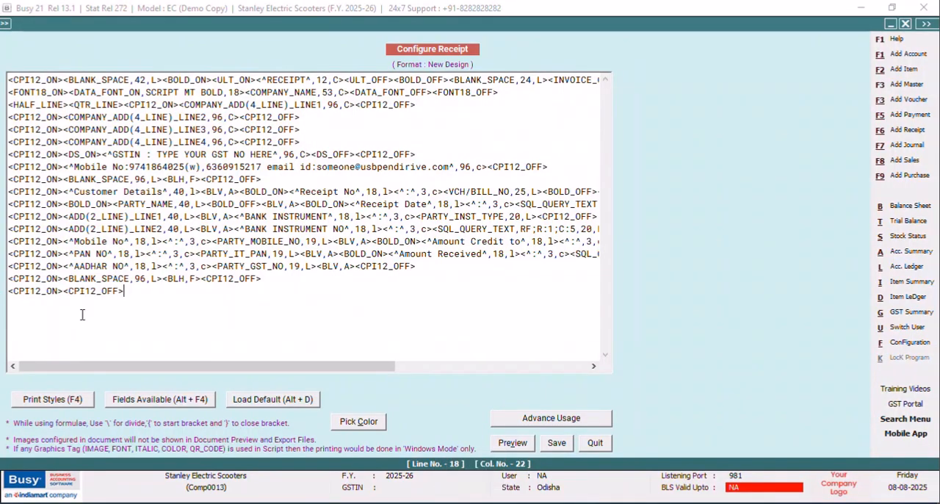
Insert the PARTY_BALANCE field between CPI12_ON and CPI12_OFF on the last line.
{"action": "left_click", "coordinate": [65, 291]}
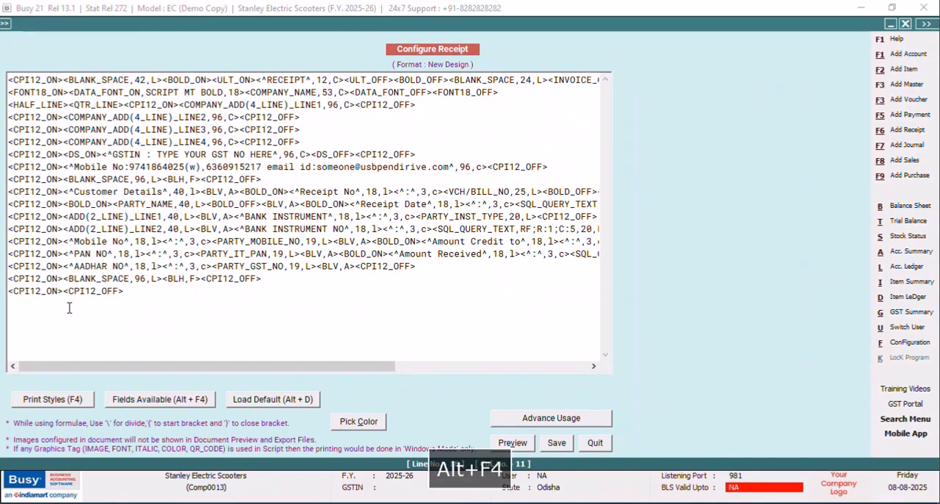
{"action": "key", "text": "alt+F4"}
{"action": "double_click", "coordinate": [731, 83]}
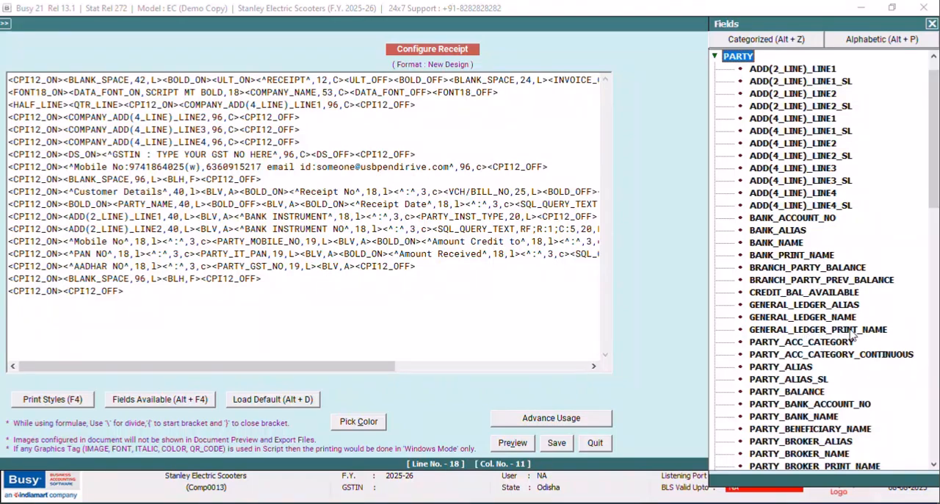
{"action": "double_click", "coordinate": [802, 392]}
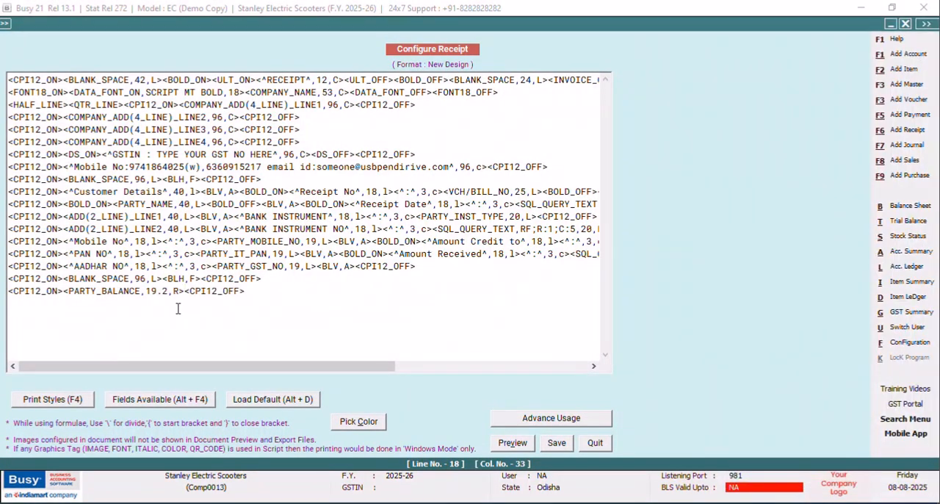
Add the QR code prefix #'QRC:S:1' before the 19.2 width of the PARTY_BALANCE field.
{"action": "left_click", "coordinate": [146, 291]}
{"action": "type", "text": "#'"}
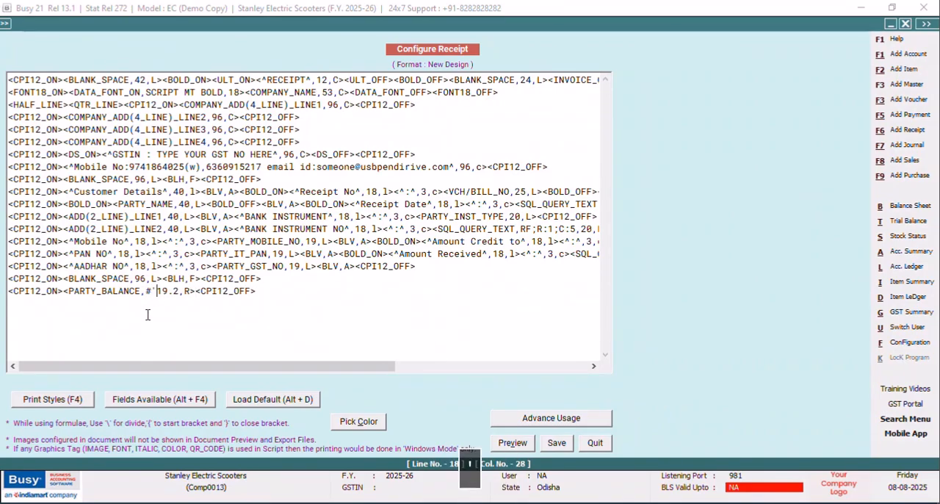
{"action": "key", "text": "Caps_Lock"}
{"action": "type", "text": "qr"}
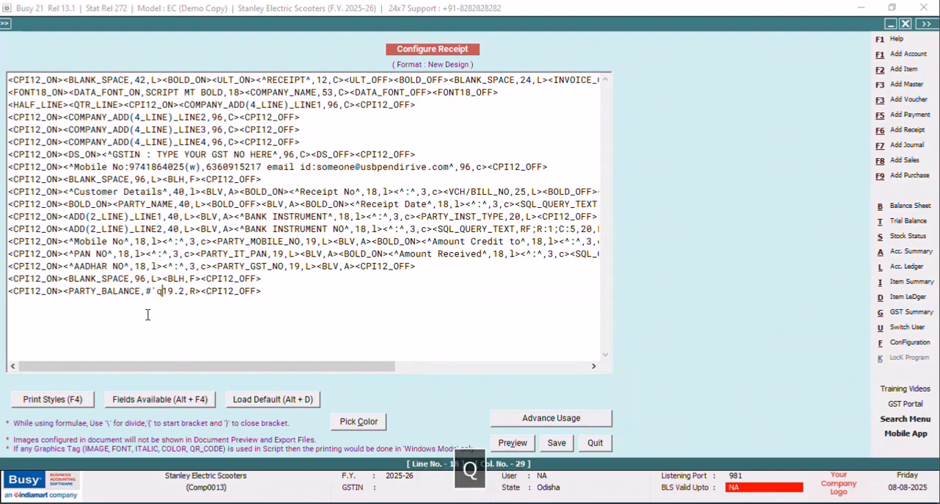
{"action": "key", "text": "BackSpace"}
{"action": "key", "text": "BackSpace"}
{"action": "type", "text": "QRC:"}
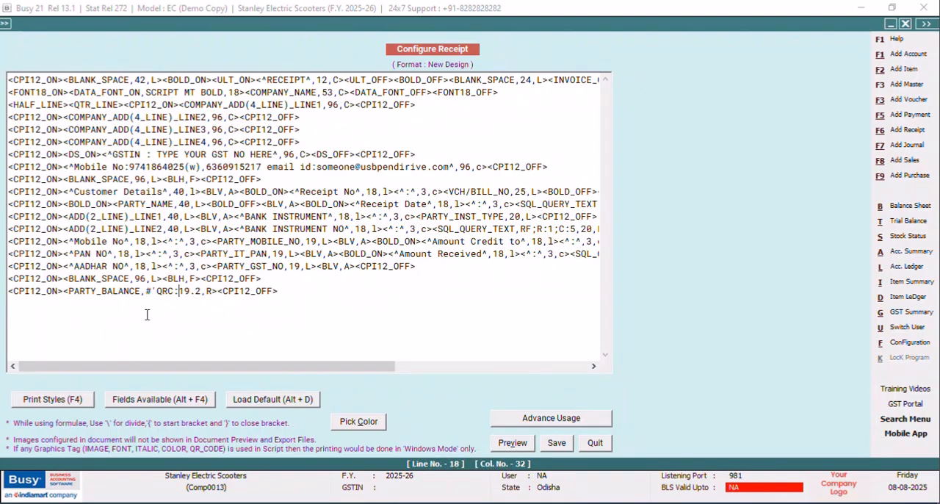
{"action": "type", "text": "S:1"}
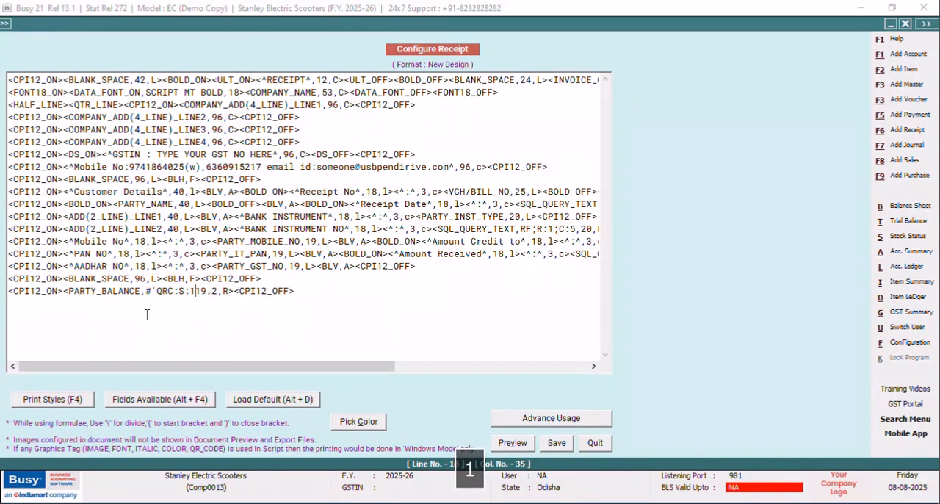
{"action": "type", "text": "'"}
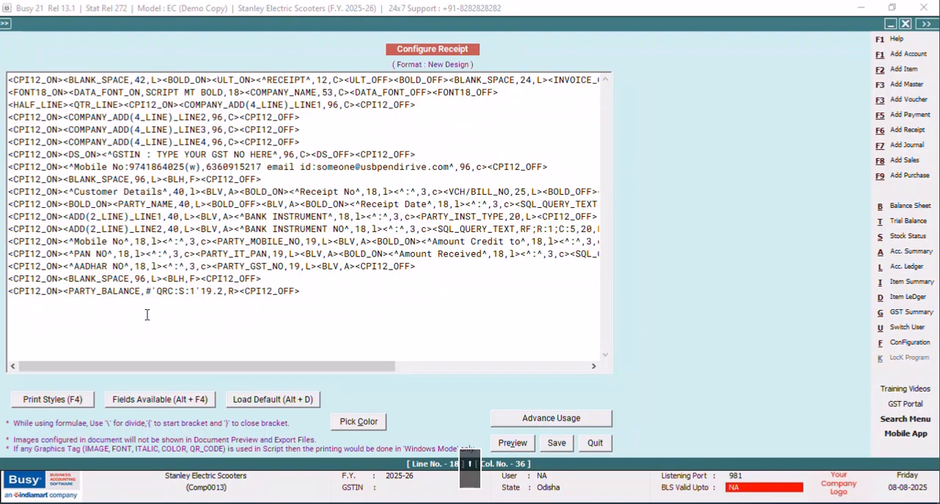
Save the format with the PARTY_BALANCE QR code and leave the configuration.
{"action": "left_click", "coordinate": [558, 443]}
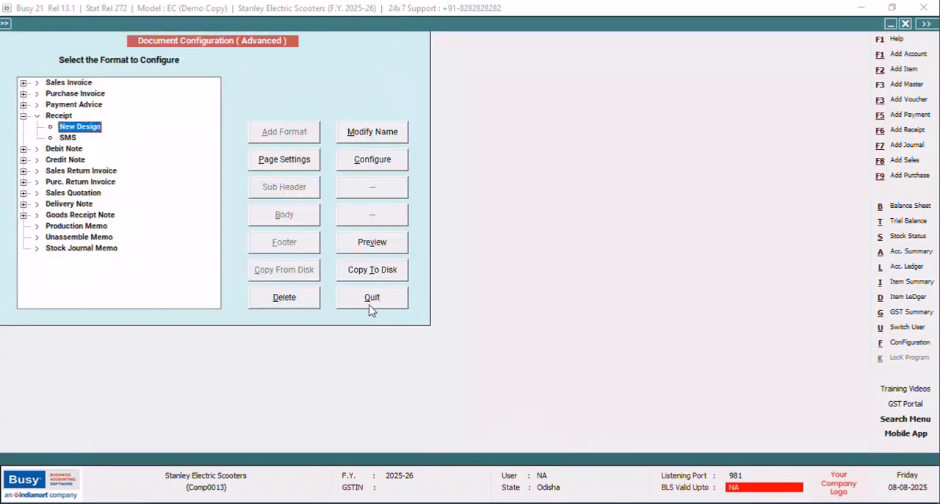
{"action": "left_click", "coordinate": [371, 307]}
{"action": "left_click", "coordinate": [122, 203]}
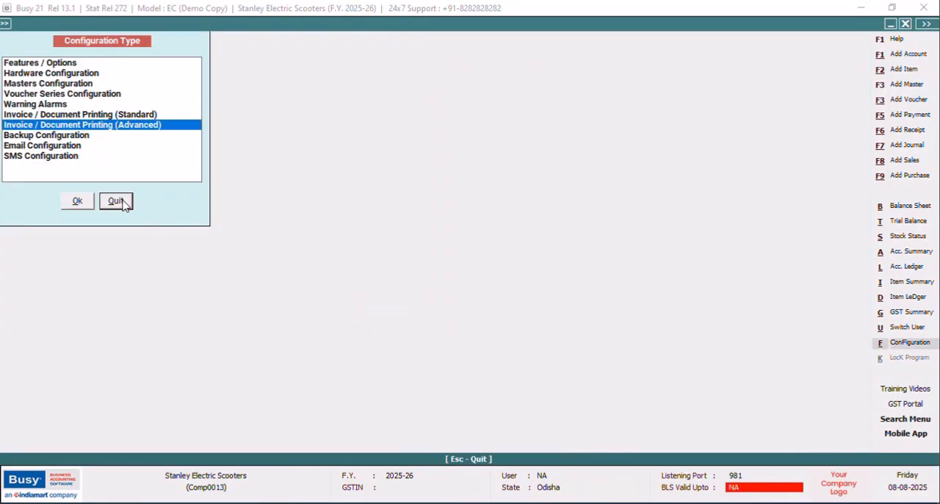
Preview the receipt in the New Design format to check the QR code.
{"action": "left_click", "coordinate": [604, 27]}
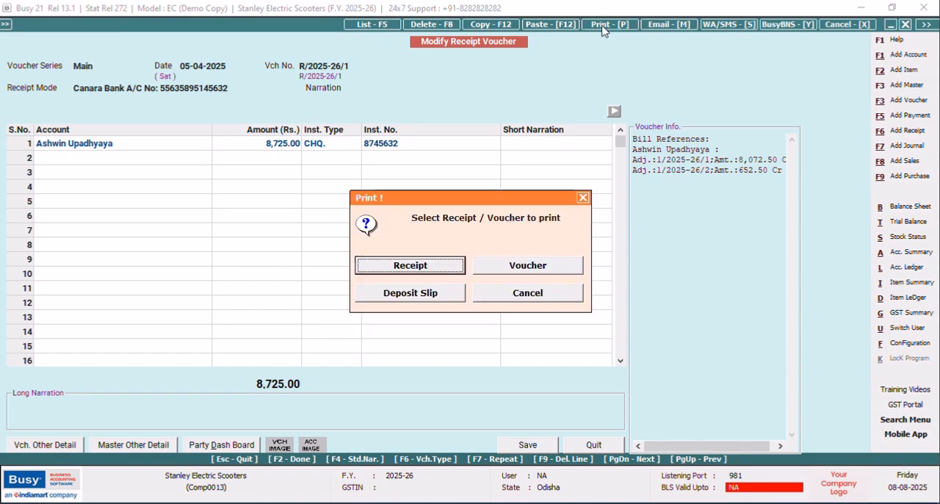
{"action": "left_click", "coordinate": [429, 264]}
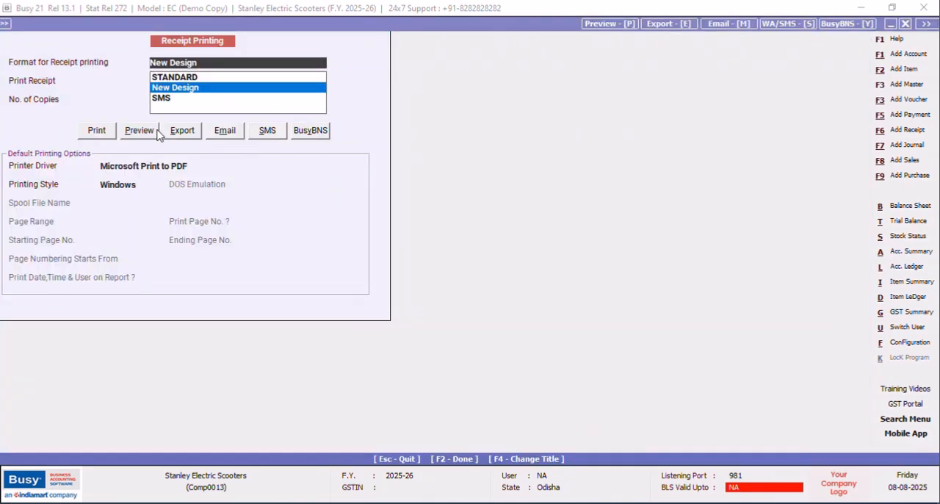
{"action": "left_click", "coordinate": [138, 130]}
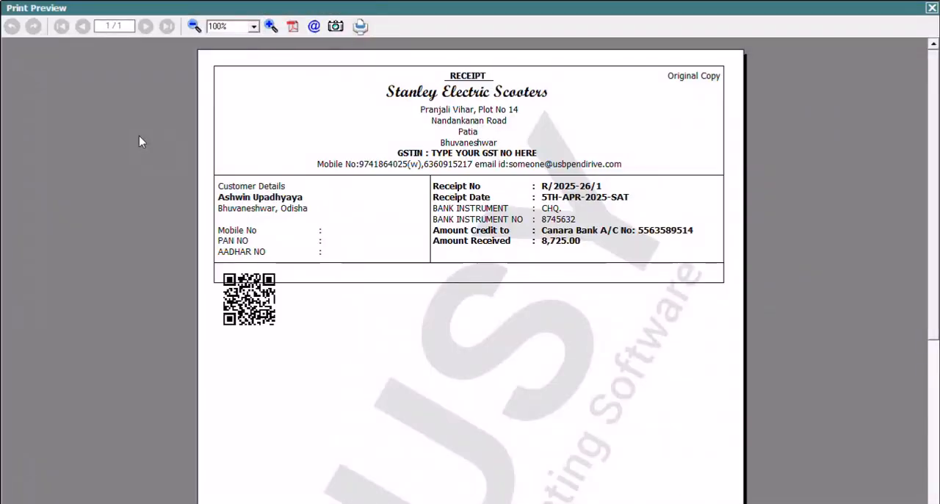
{"action": "left_click", "coordinate": [932, 9]}
Reopen the New Design receipt format for configuration in the advanced document printing settings.
{"action": "left_click", "coordinate": [905, 345]}
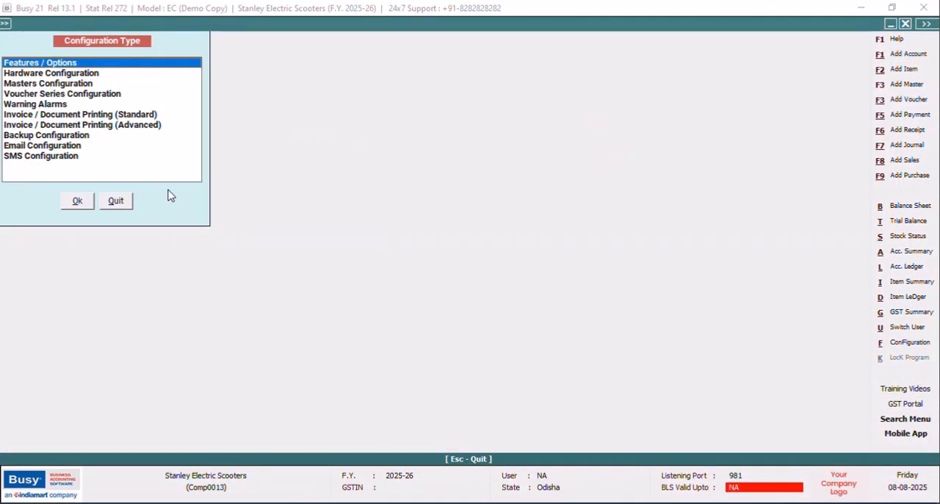
{"action": "left_click", "coordinate": [147, 125]}
{"action": "left_click", "coordinate": [77, 201]}
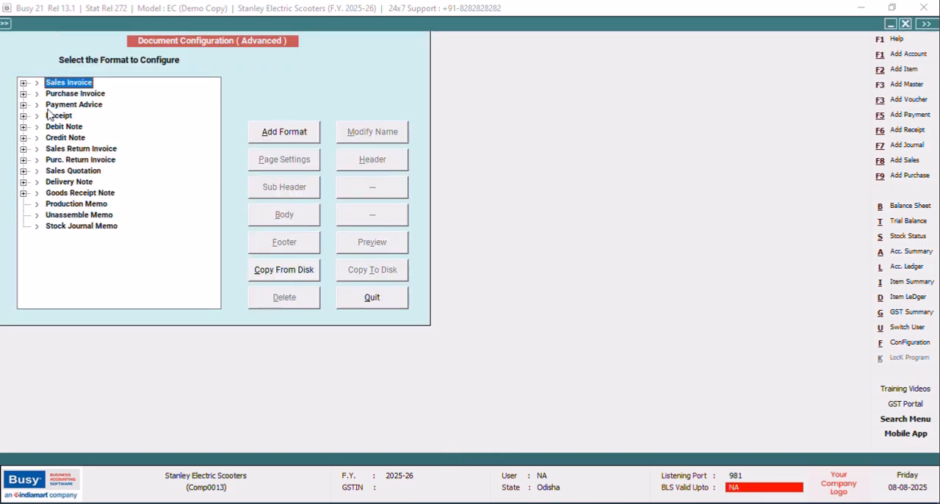
{"action": "left_click", "coordinate": [24, 116]}
{"action": "left_click", "coordinate": [80, 127]}
{"action": "left_click", "coordinate": [385, 166]}
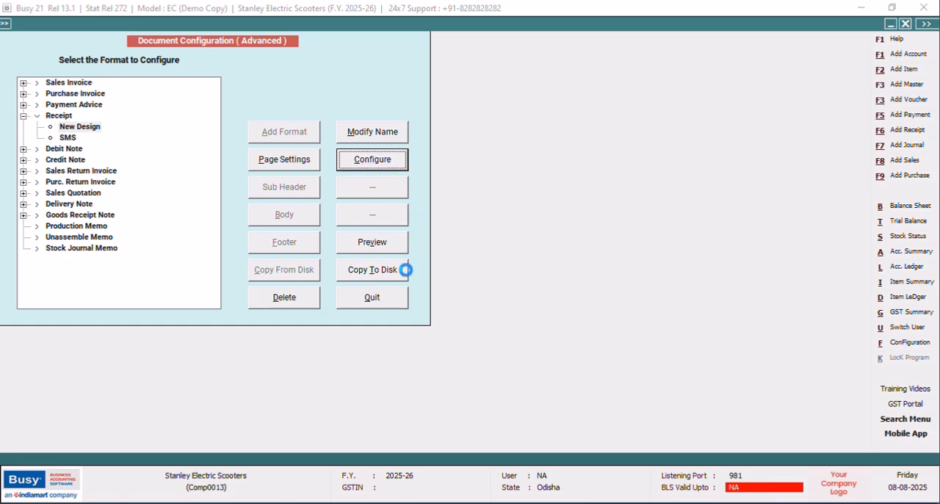
Cut the PARTY_BALANCE QR code field from the last line of the format.
{"action": "left_click", "coordinate": [313, 291]}
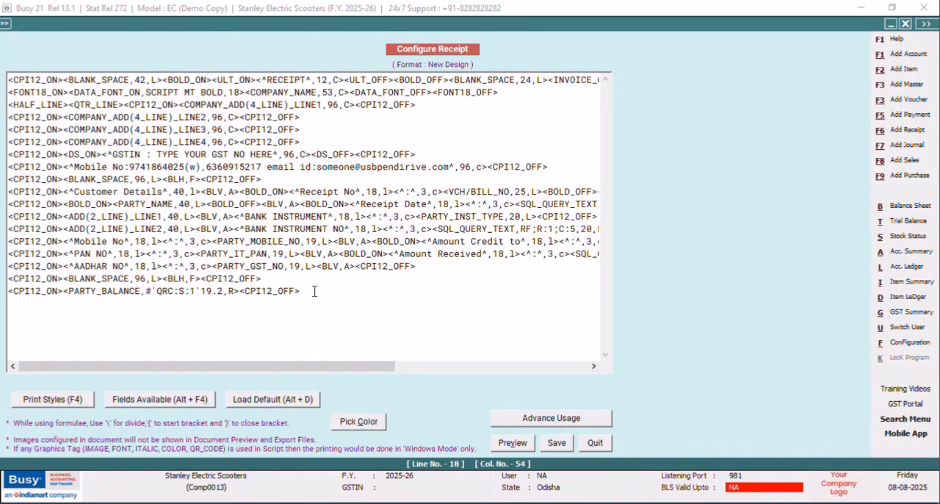
{"action": "left_click_drag", "start_coordinate": [240, 292], "coordinate": [63, 292]}
{"action": "right_click", "coordinate": [64, 293]}
{"action": "left_click", "coordinate": [96, 325]}
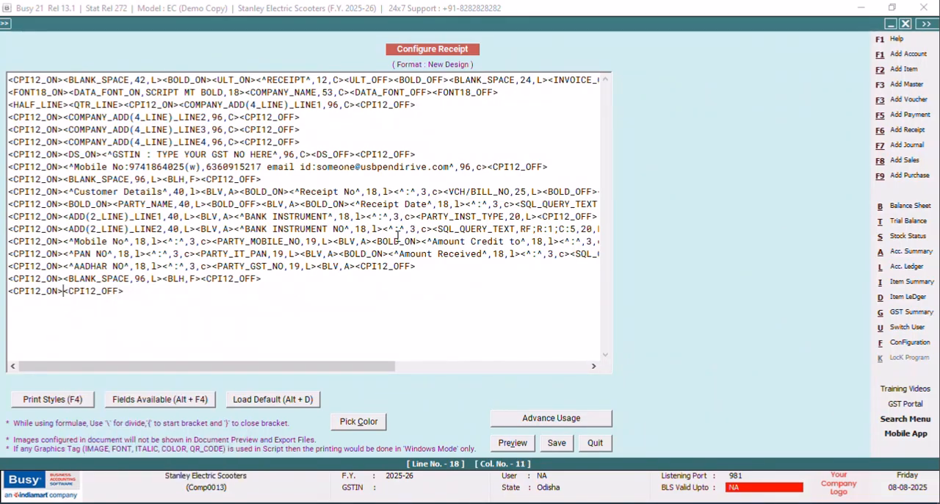
Paste the PARTY_BALANCE QR code field before INVOICE_COPY_TYPE on the first line and set its QR size to 1.5.
{"action": "left_click_drag", "start_coordinate": [254, 368], "coordinate": [374, 367]}
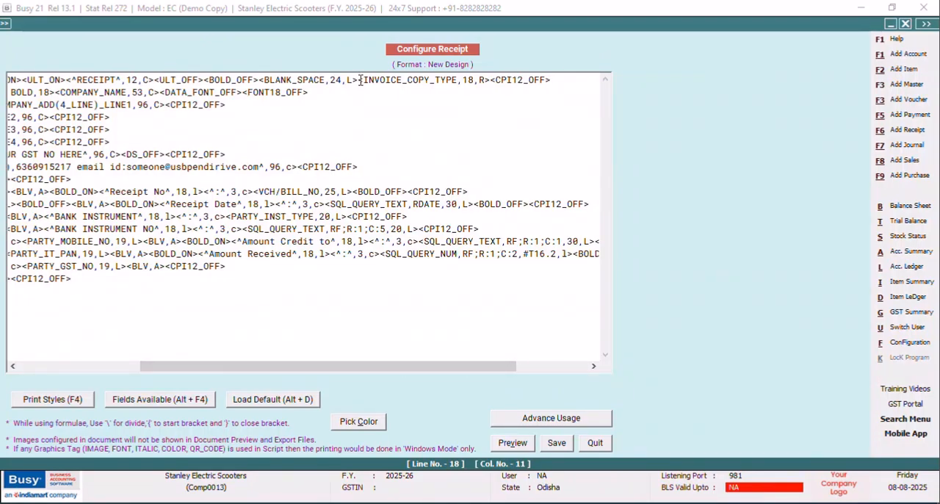
{"action": "left_click", "coordinate": [357, 80]}
{"action": "right_click", "coordinate": [358, 79]}
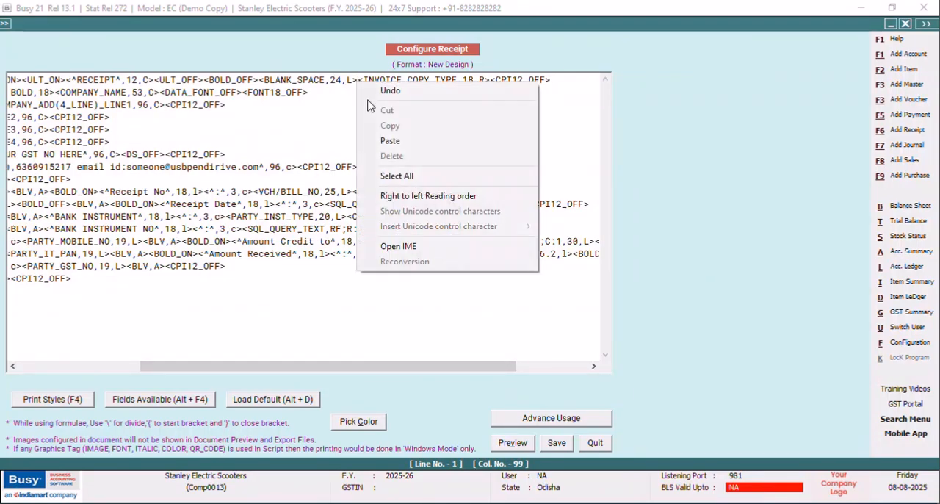
{"action": "left_click", "coordinate": [383, 139]}
{"action": "left_click", "coordinate": [491, 79]}
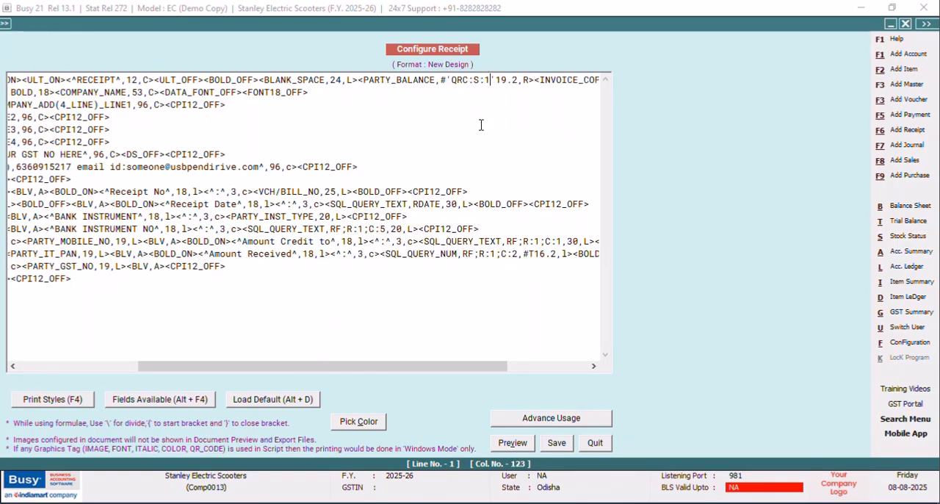
{"action": "type", "text": ".5"}
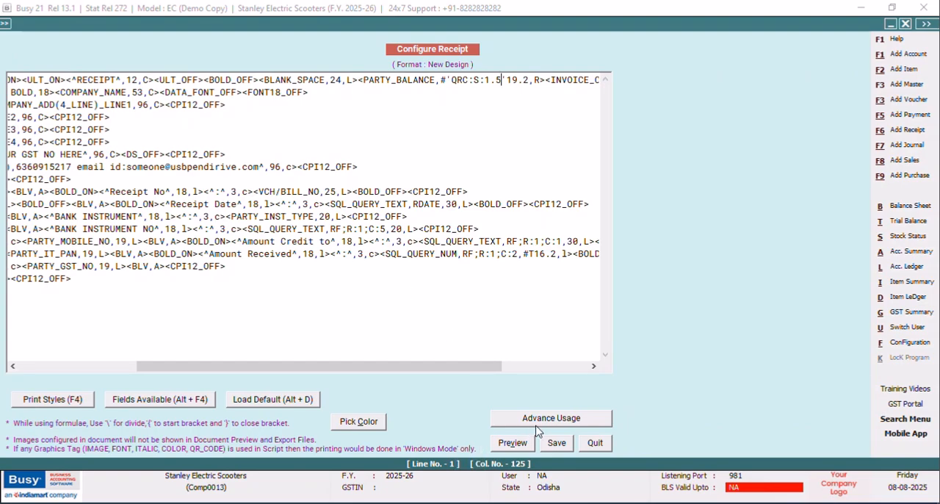
Save the format with the relocated QR code and open receipt printing for the voucher.
{"action": "left_click", "coordinate": [556, 443]}
{"action": "left_click", "coordinate": [401, 302]}
{"action": "left_click", "coordinate": [118, 203]}
{"action": "left_click", "coordinate": [601, 26]}
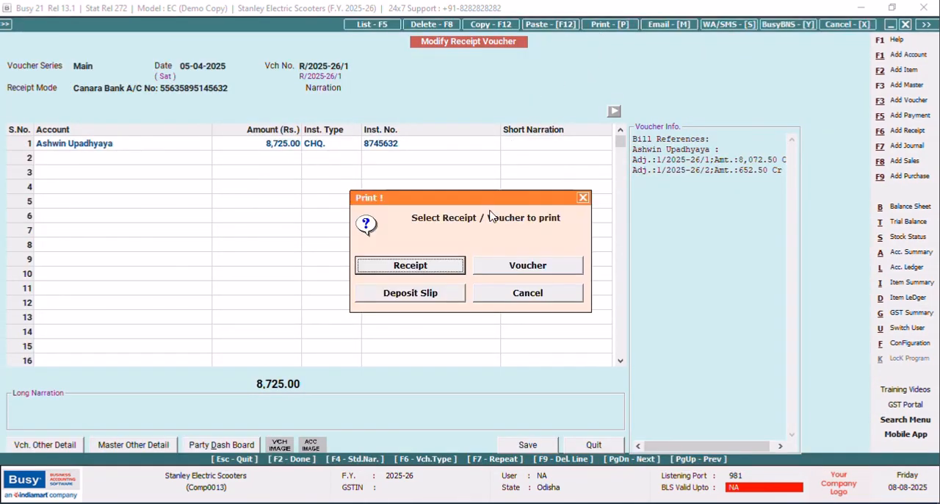
{"action": "left_click", "coordinate": [430, 275]}
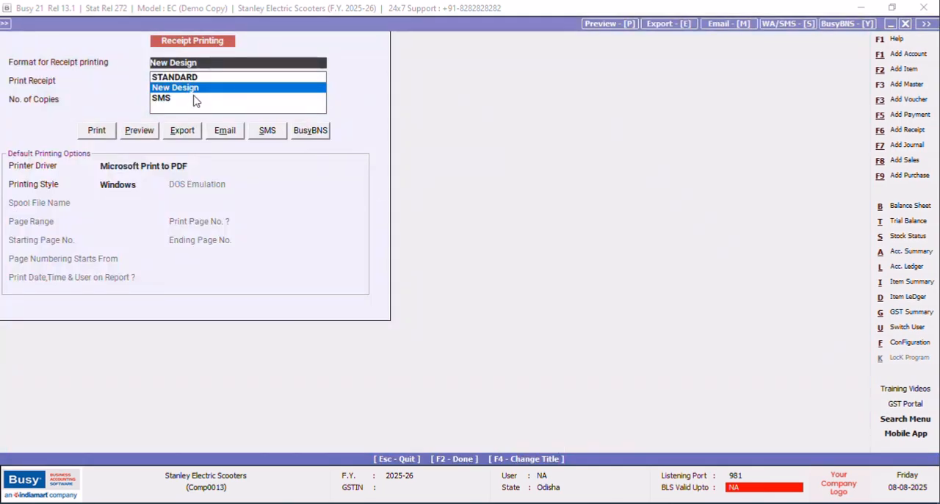
Preview the voucher's receipt and reopen the New Design receipt format for configuration in the advanced document printing settings.
{"action": "left_click", "coordinate": [140, 130]}
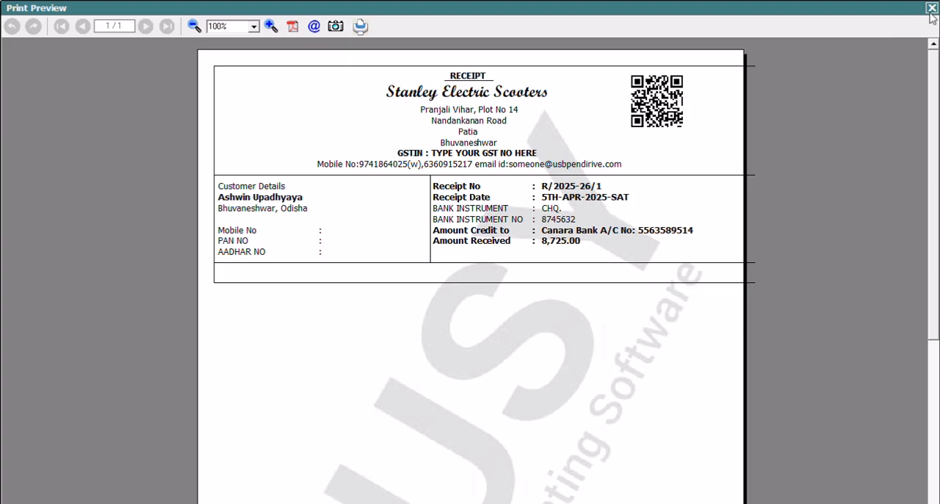
{"action": "left_click", "coordinate": [932, 8]}
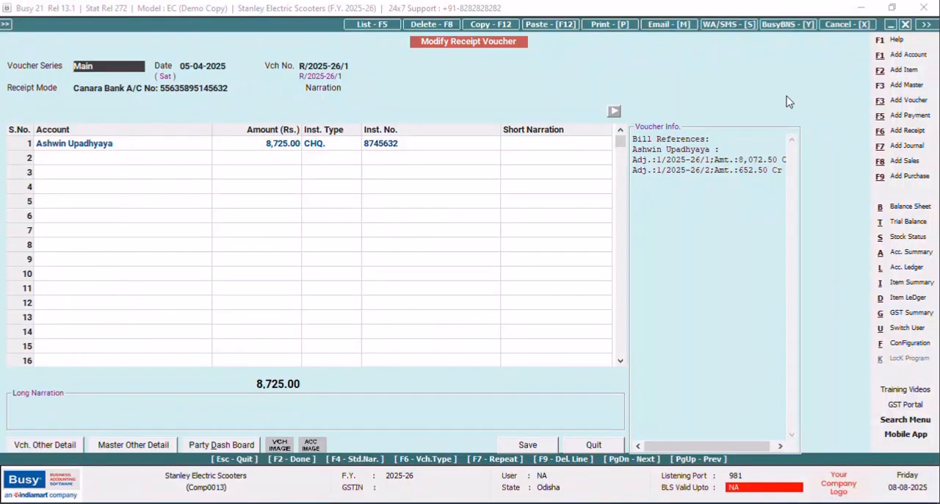
{"action": "left_click", "coordinate": [910, 343]}
{"action": "left_click", "coordinate": [144, 125]}
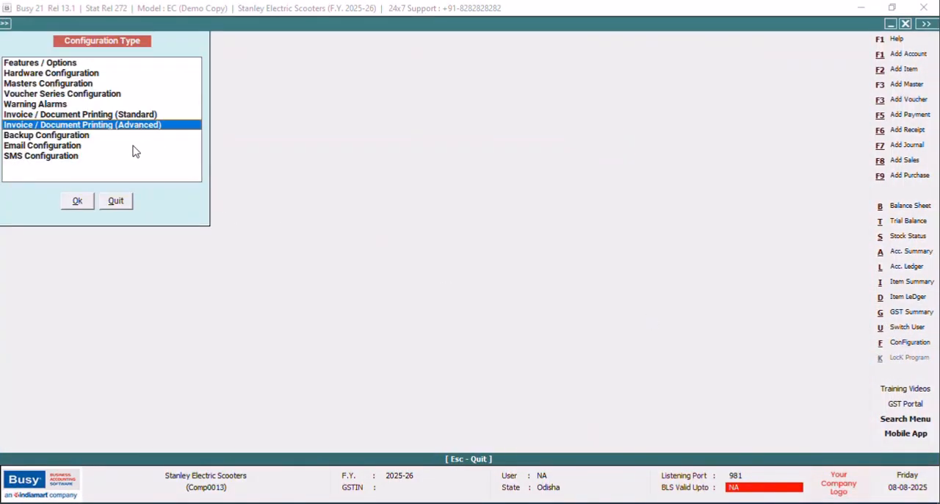
{"action": "left_click", "coordinate": [78, 201]}
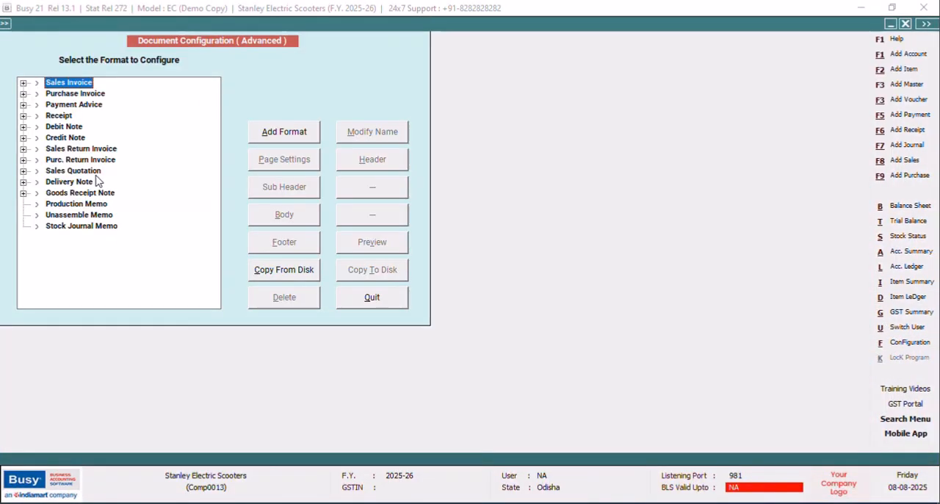
{"action": "left_click", "coordinate": [23, 116]}
{"action": "left_click", "coordinate": [70, 127]}
{"action": "left_click", "coordinate": [371, 159]}
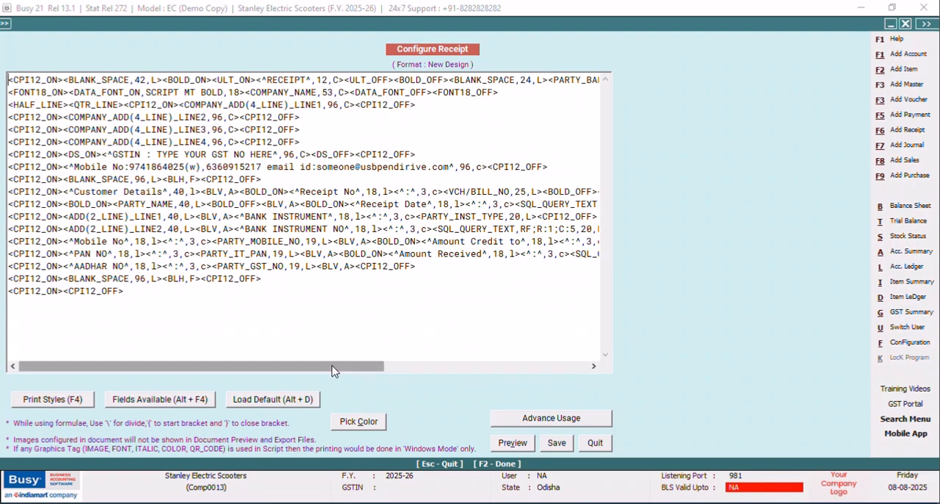
Set the BLANK_SPACE width before the PARTY_BALANCE field on the format's first line to 10.
{"action": "left_click_drag", "start_coordinate": [335, 367], "coordinate": [445, 362]}
{"action": "left_click", "coordinate": [350, 80]}
{"action": "key", "text": "BackSpace"}
{"action": "key", "text": "BackSpace"}
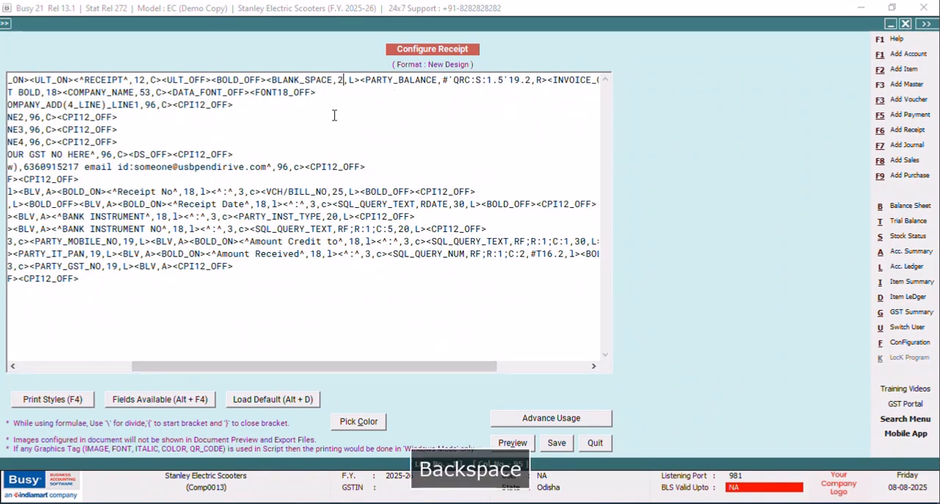
{"action": "type", "text": "10"}
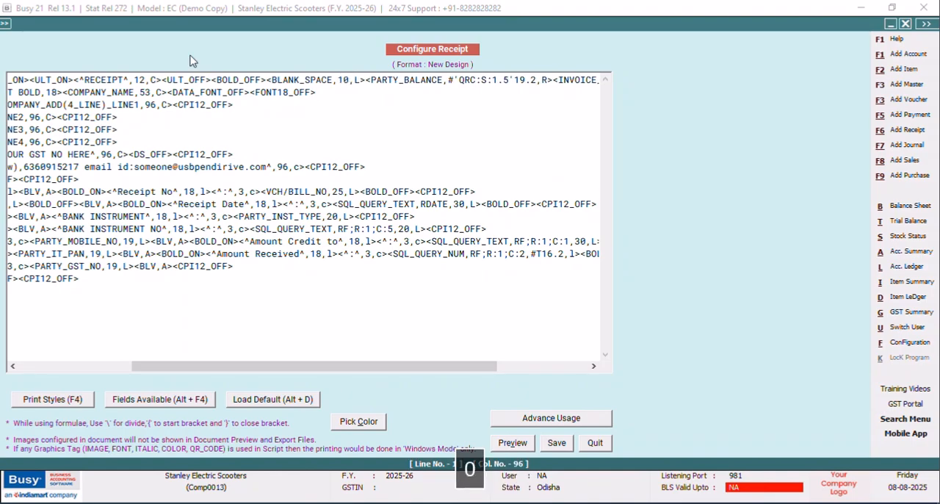
Set the QR code size in the PARTY_BALANCE field to 2.0.
{"action": "left_click", "coordinate": [510, 80]}
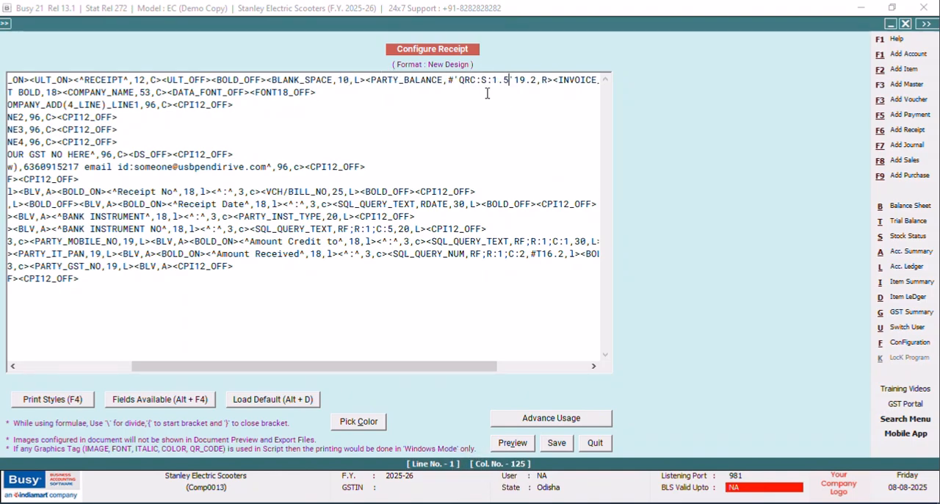
{"action": "key", "text": "BackSpace"}
{"action": "key", "text": "BackSpace"}
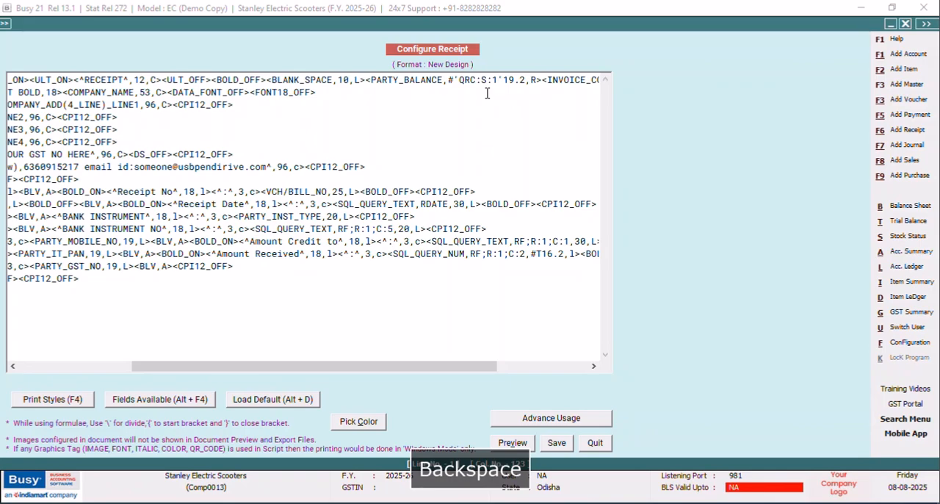
{"action": "key", "text": "BackSpace"}
{"action": "type", "text": "2.0"}
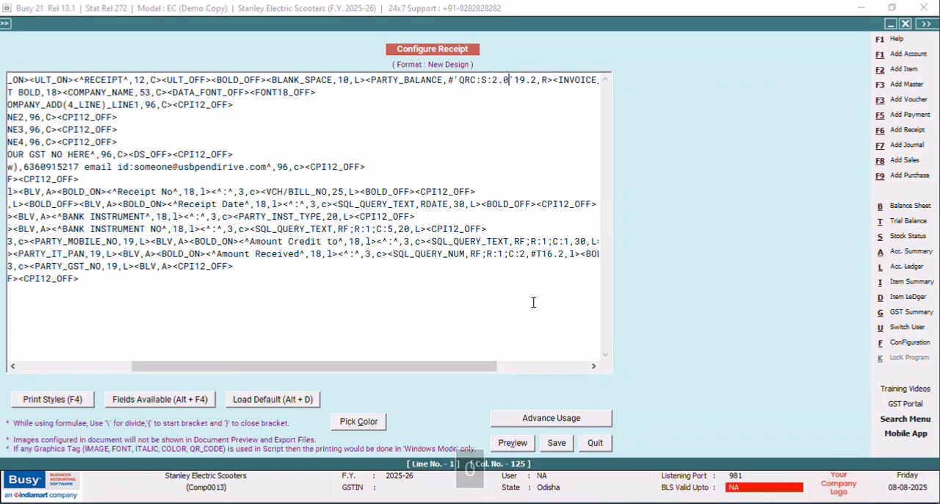
Save the format with the adjusted QR code and preview the voucher's receipt in New Design.
{"action": "left_click", "coordinate": [556, 443]}
{"action": "left_click", "coordinate": [385, 308]}
{"action": "left_click", "coordinate": [122, 204]}
{"action": "left_click", "coordinate": [600, 26]}
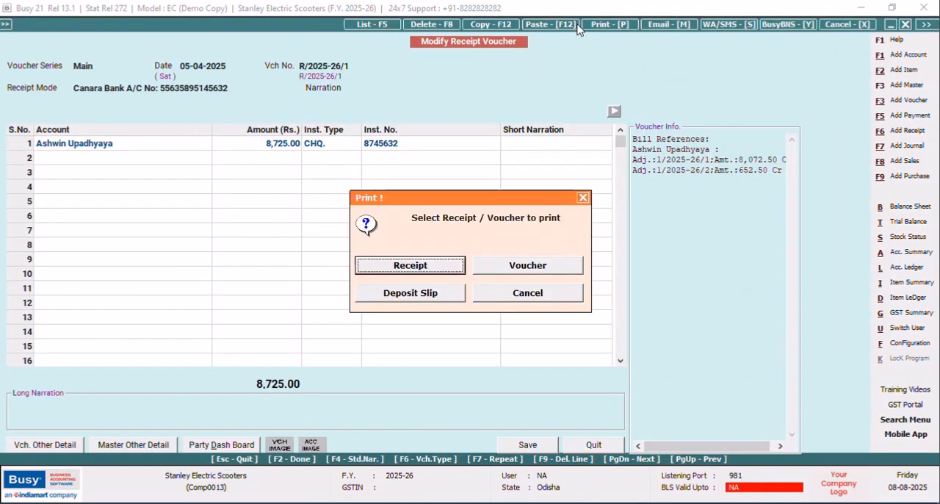
{"action": "left_click", "coordinate": [447, 266]}
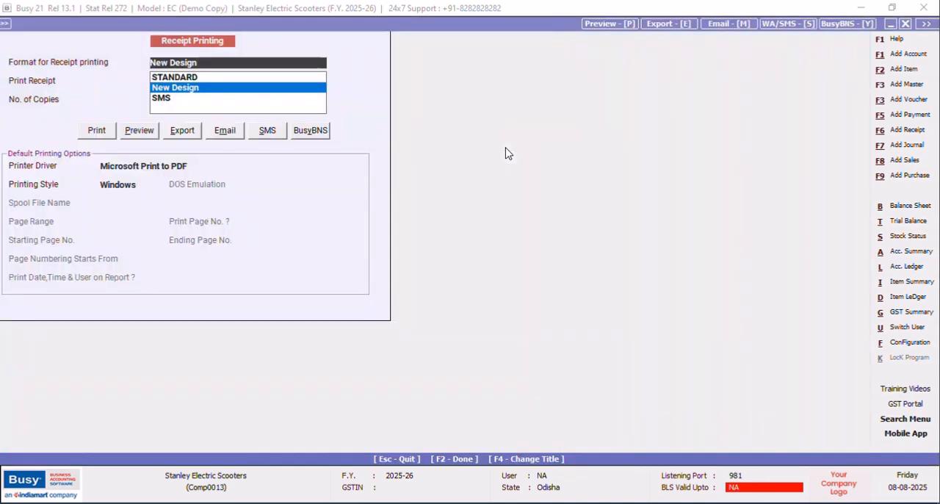
{"action": "left_click", "coordinate": [143, 130]}
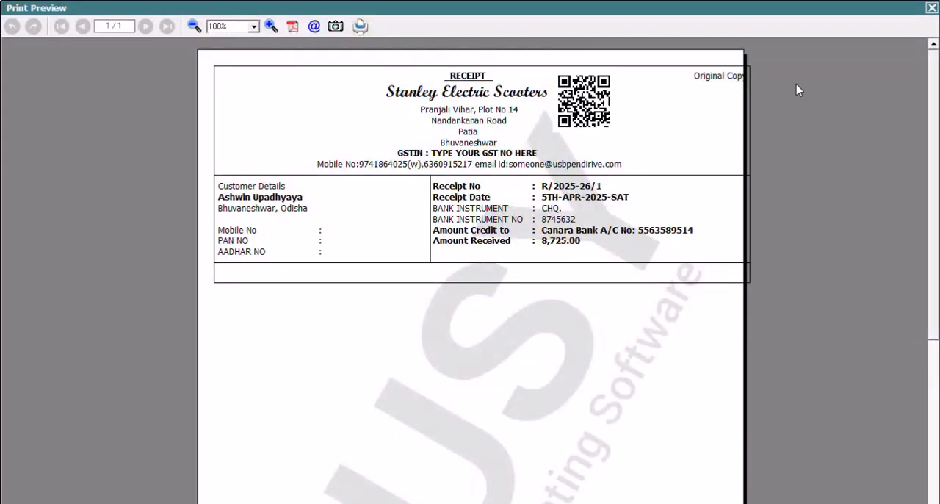
{"action": "left_click", "coordinate": [933, 9]}
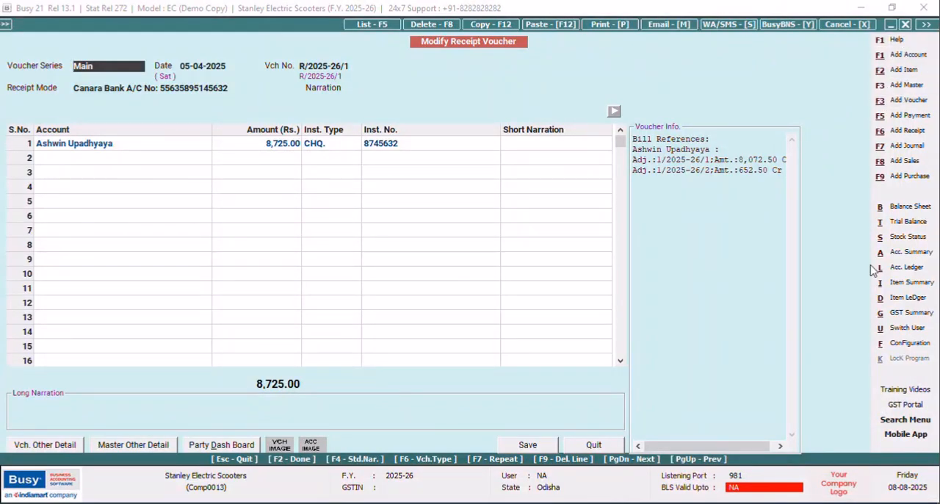
Preview the voucher's receipt once more to check the placement of the QR code and copy type in New Design.
{"action": "left_click", "coordinate": [902, 343]}
{"action": "key", "text": "Escape"}
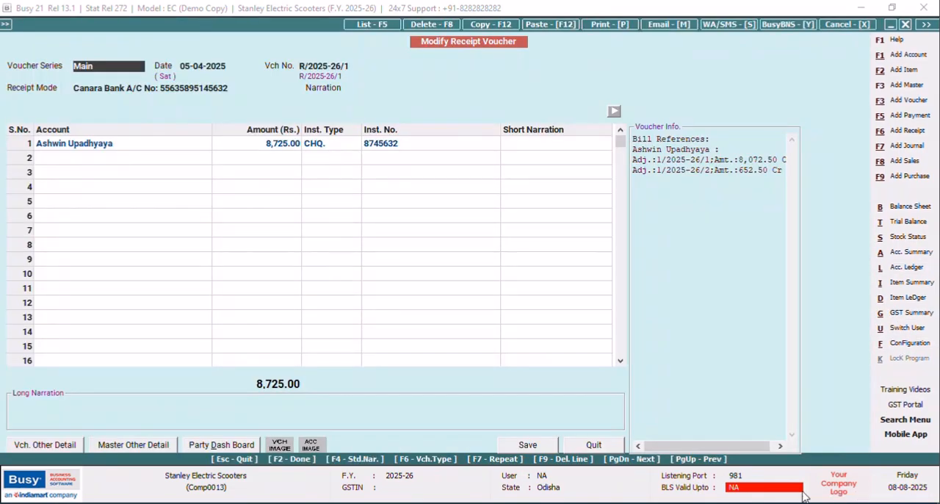
{"action": "left_click", "coordinate": [616, 28]}
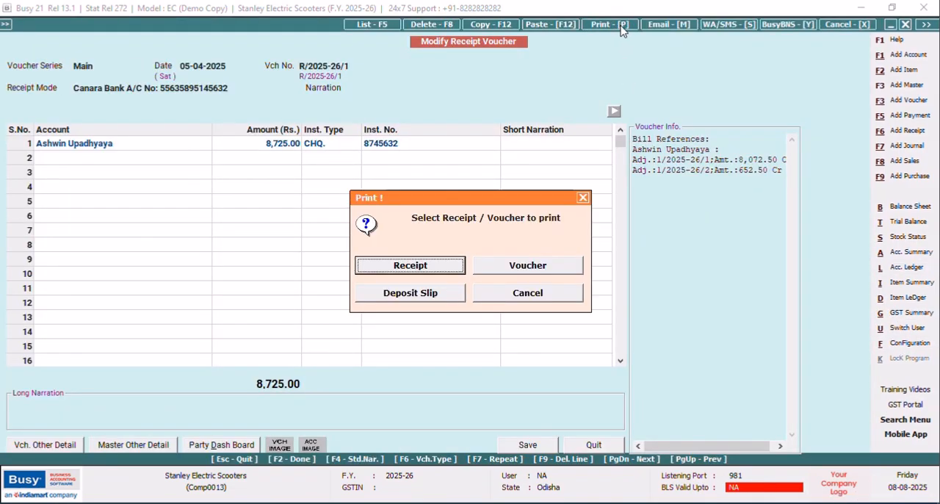
{"action": "left_click", "coordinate": [456, 267]}
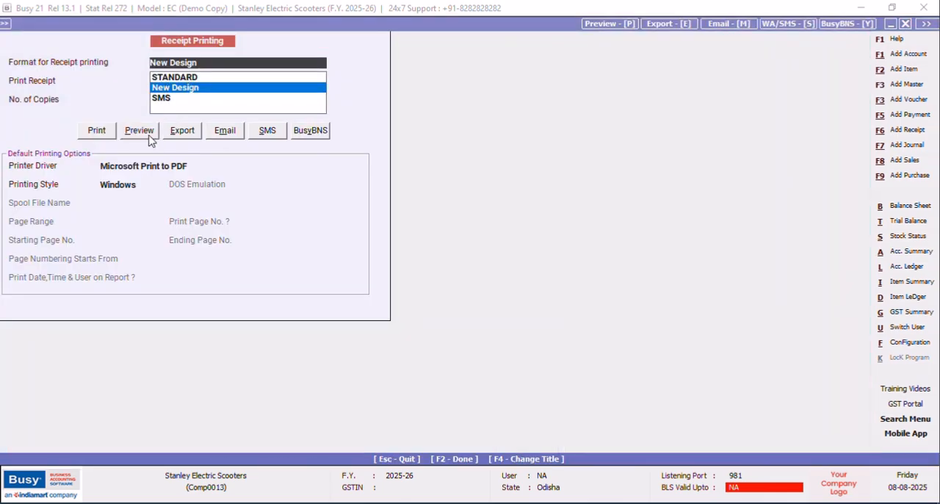
{"action": "left_click", "coordinate": [150, 130]}
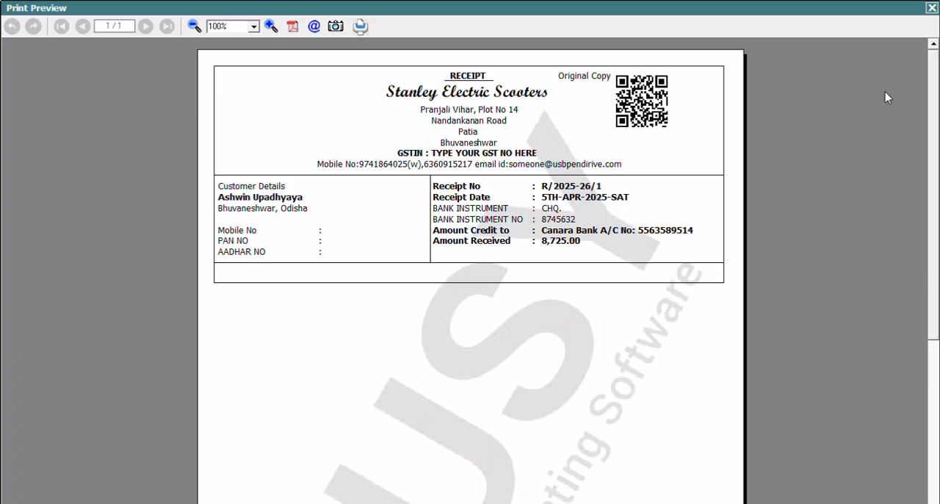
{"action": "left_click", "coordinate": [933, 9]}
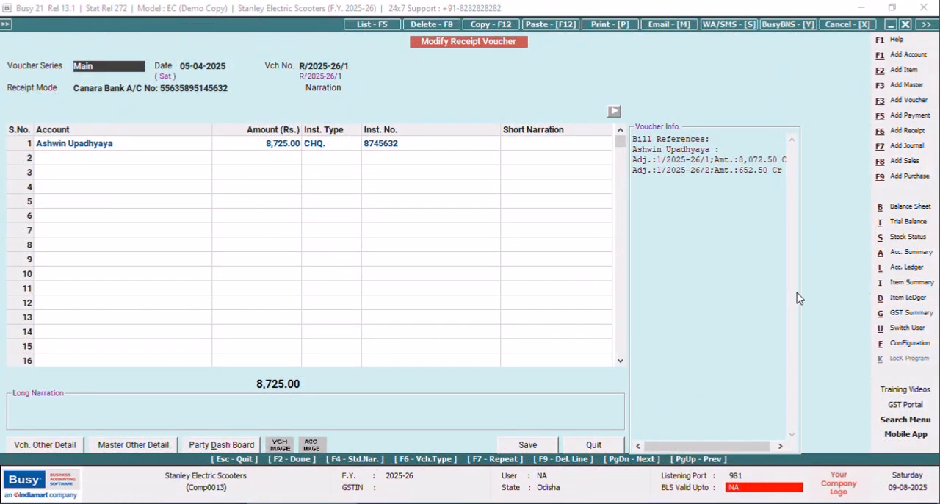
Open the New Design receipt format for configuration from the advanced document printing settings.
{"action": "left_click", "coordinate": [905, 343]}
{"action": "left_click", "coordinate": [140, 126]}
{"action": "left_click", "coordinate": [88, 206]}
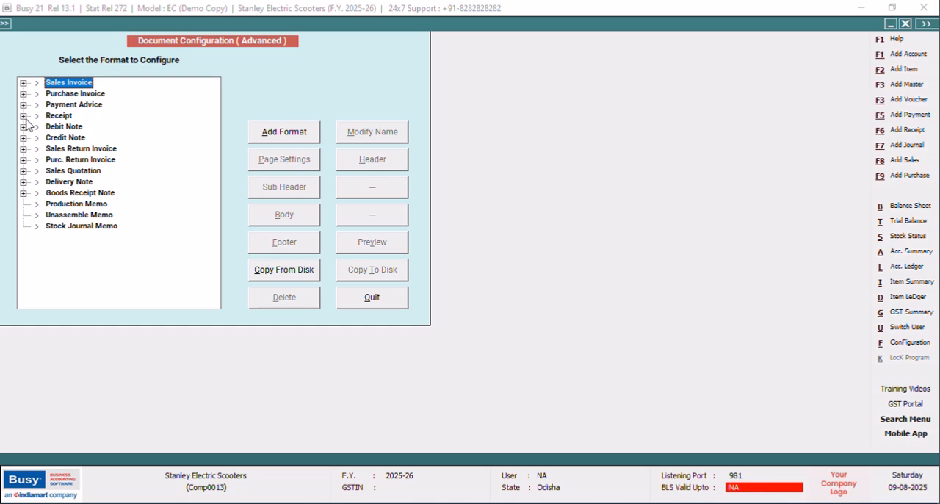
{"action": "left_click", "coordinate": [23, 115]}
{"action": "left_click", "coordinate": [81, 126]}
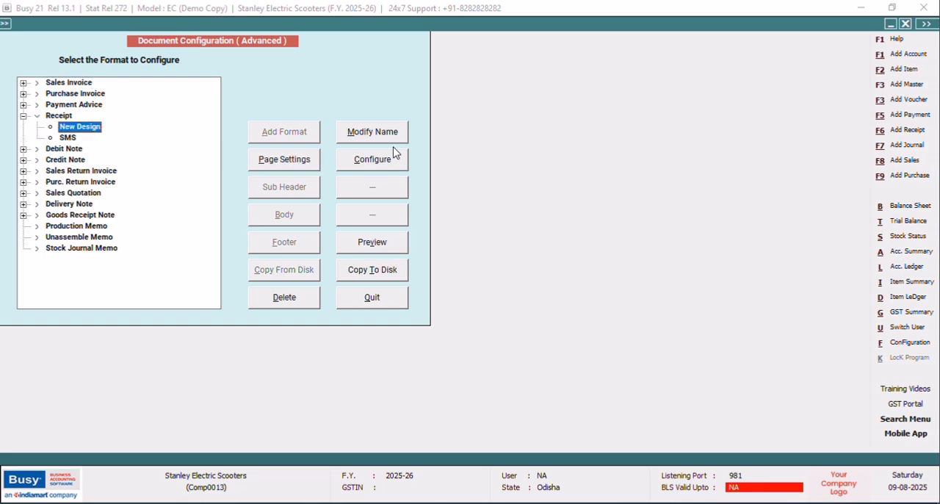
{"action": "left_click", "coordinate": [369, 169]}
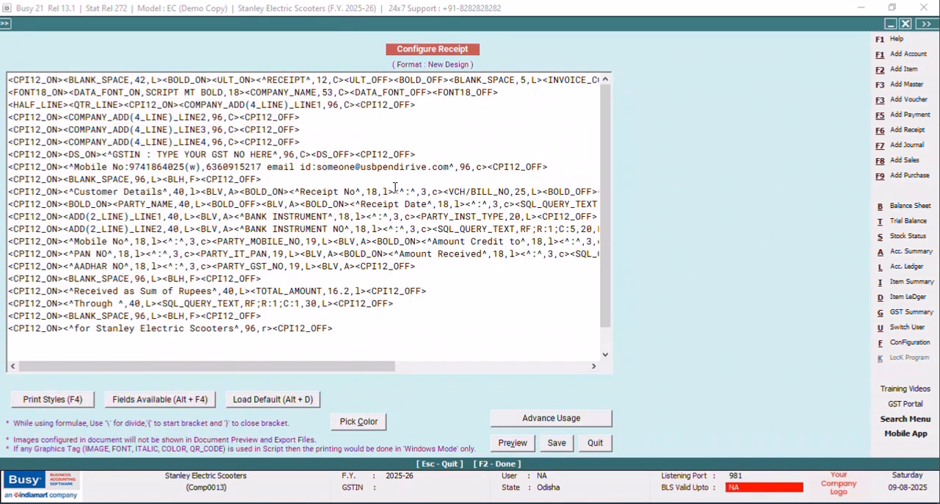
Highlight the #'QRC' code in the PARTY_BALANCE field on the format's first line.
{"action": "left_click_drag", "start_coordinate": [309, 367], "coordinate": [516, 371]}
{"action": "left_click", "coordinate": [487, 79]}
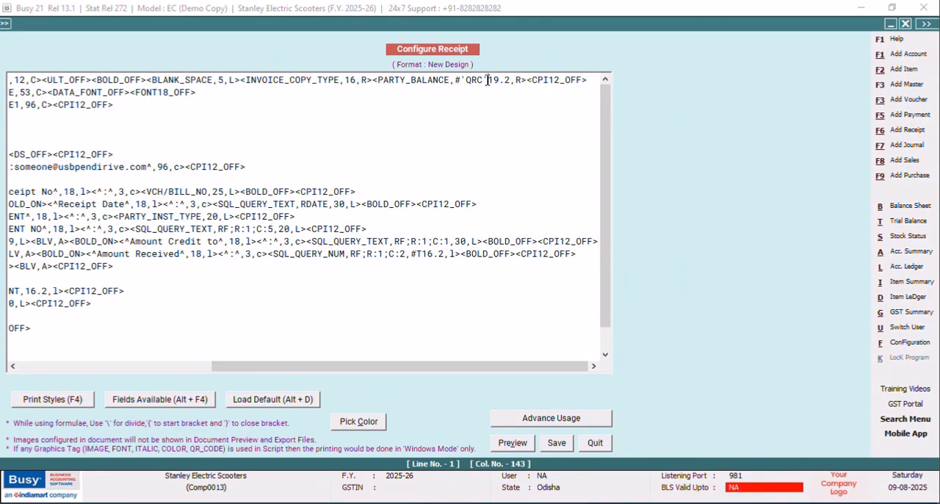
{"action": "left_click_drag", "start_coordinate": [483, 80], "coordinate": [456, 79]}
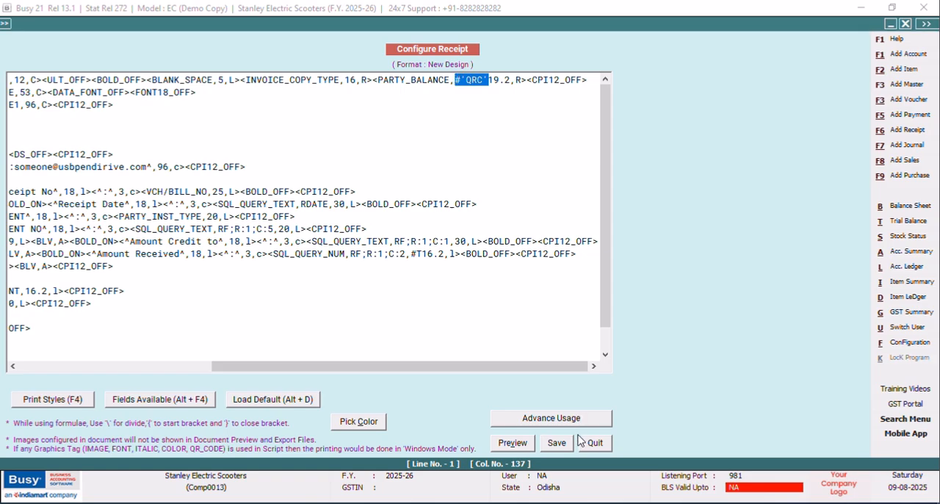
Add a new line below the Through line of the format containing the CPI12_ON and CPI12_OFF print styles.
{"action": "left_click_drag", "start_coordinate": [608, 248], "coordinate": [607, 300]}
{"action": "left_click_drag", "start_coordinate": [506, 370], "coordinate": [179, 395]}
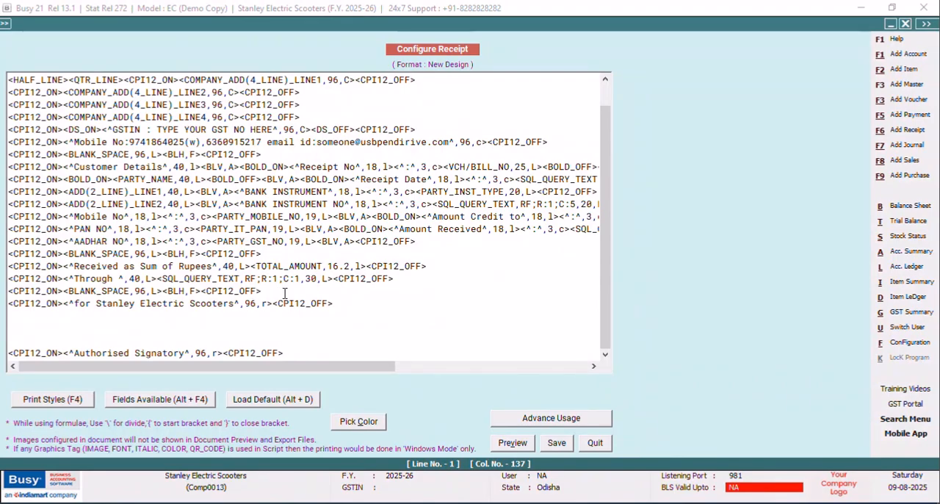
{"action": "left_click", "coordinate": [404, 280]}
{"action": "key", "text": "Return"}
{"action": "key", "text": "F4"}
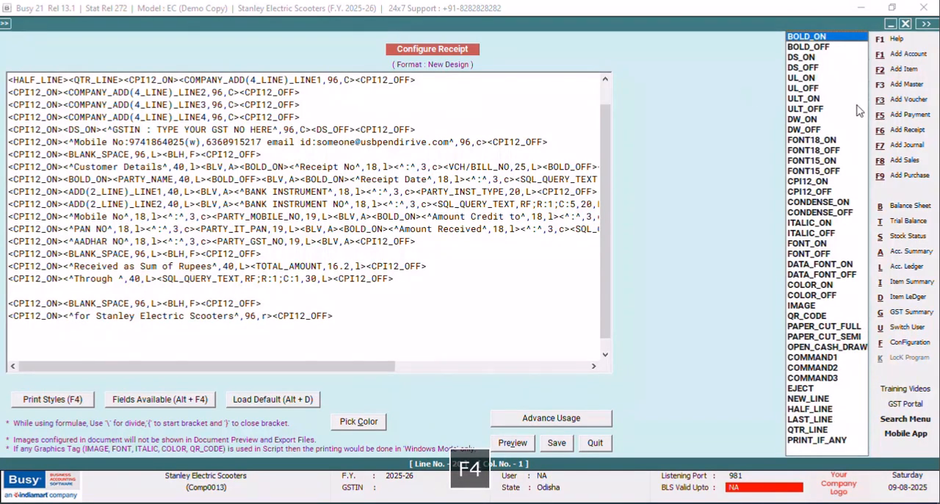
{"action": "left_click", "coordinate": [806, 182]}
{"action": "key", "text": "Return"}
{"action": "key", "text": "F4"}
{"action": "key", "text": "Down"}
{"action": "key", "text": "Return"}
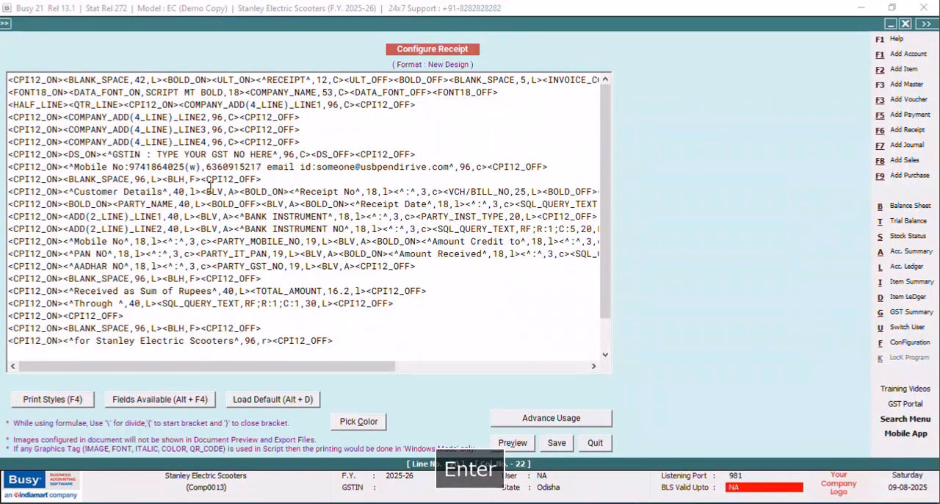
Insert the static text Rupees, 8 wide and centred, between the CPI12 styles on the new line.
{"action": "left_click", "coordinate": [64, 316]}
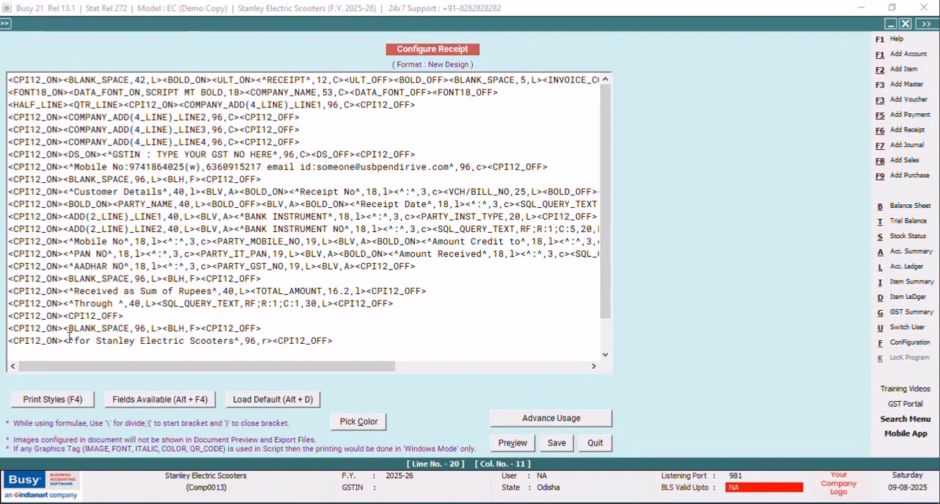
{"action": "type", "text": "^<"}
{"action": "key", "text": "Caps_Lock"}
{"action": "type", "text": "R<"}
{"action": "key", "text": "Caps_Lock"}
{"action": "type", "text": "upees^,8,c>"}
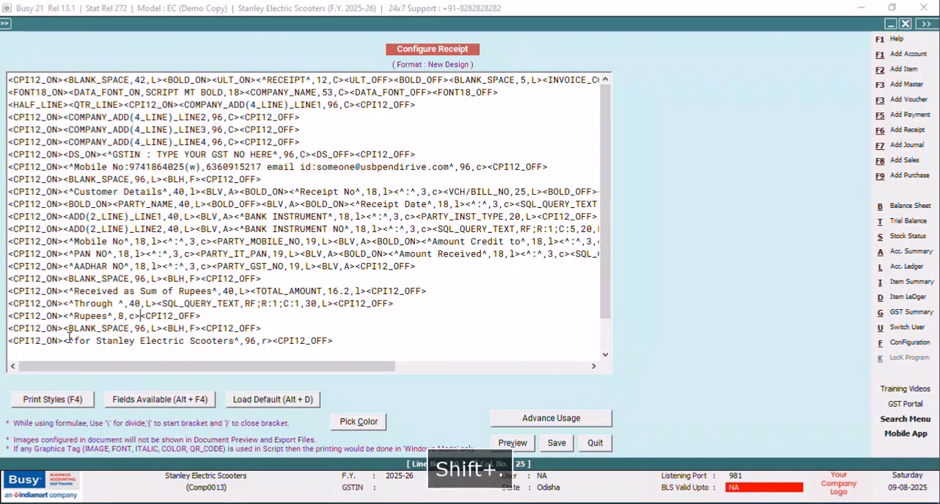
{"action": "key", "text": "alt+F4"}
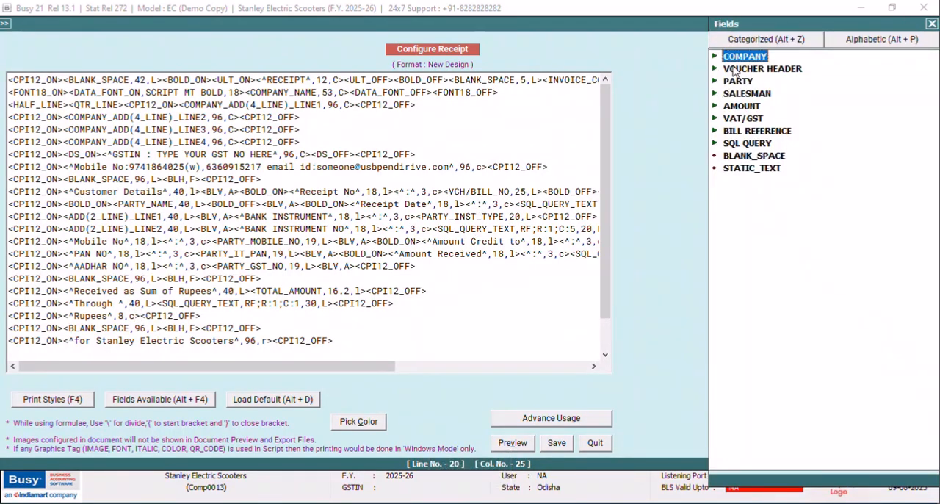
{"action": "left_click", "coordinate": [749, 109]}
{"action": "double_click", "coordinate": [750, 110]}
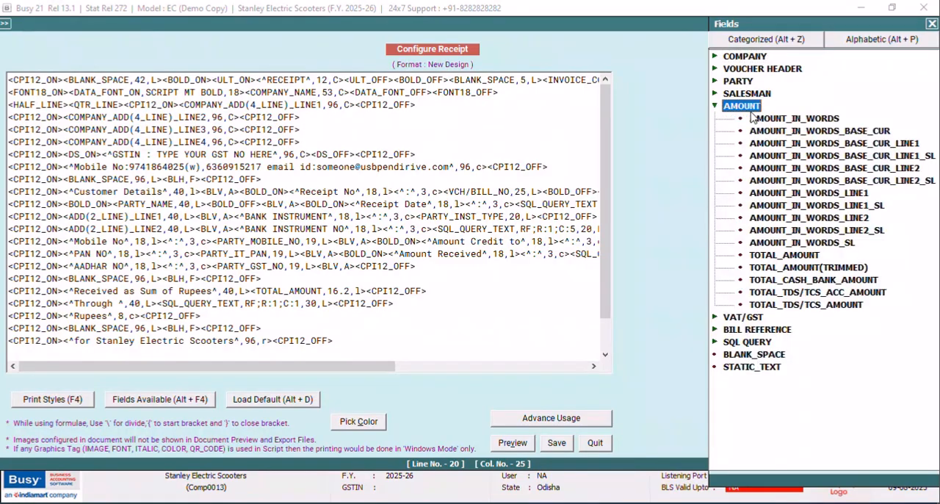
{"action": "double_click", "coordinate": [785, 255]}
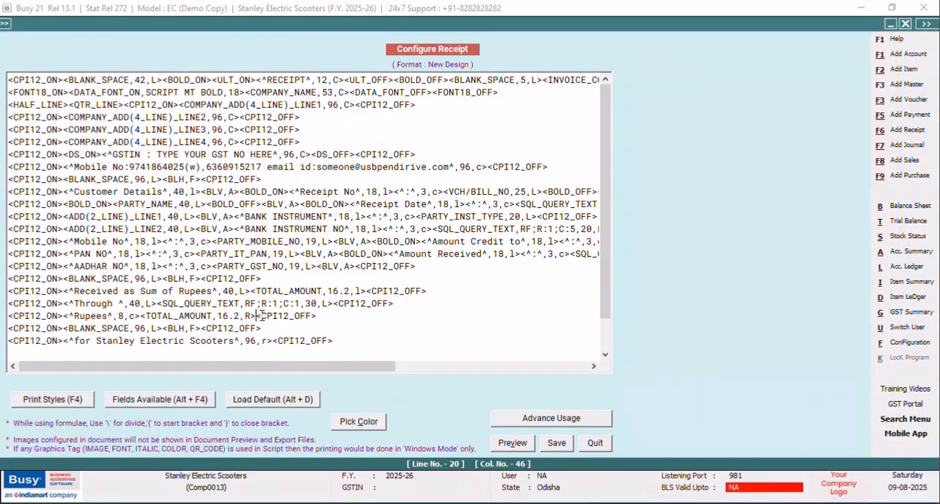
{"action": "left_click_drag", "start_coordinate": [257, 315], "coordinate": [133, 316]}
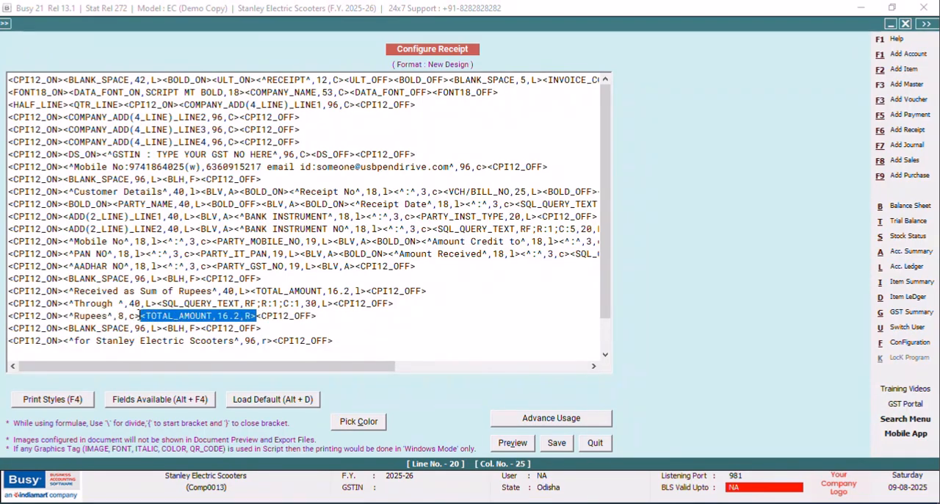
{"action": "key", "text": "Delete"}
Insert the AMOUNT_IN_WORDS field after the Rupees text and set its width to 88.
{"action": "key", "text": "alt+F4"}
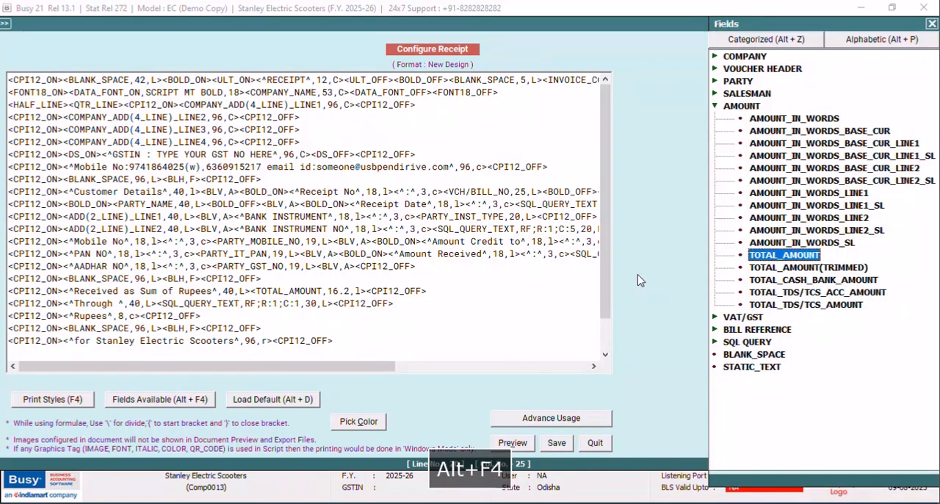
{"action": "double_click", "coordinate": [828, 120]}
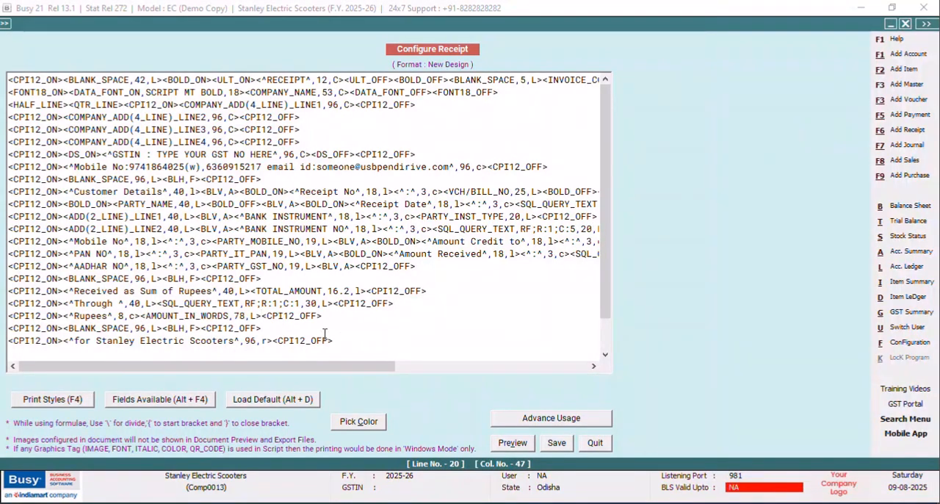
{"action": "left_click", "coordinate": [246, 316]}
{"action": "key", "text": "BackSpace"}
{"action": "key", "text": "BackSpace"}
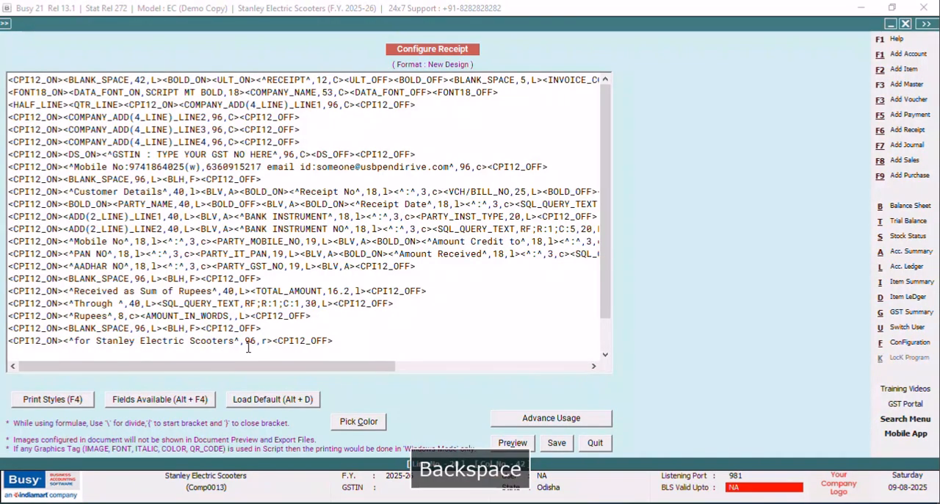
{"action": "type", "text": "88"}
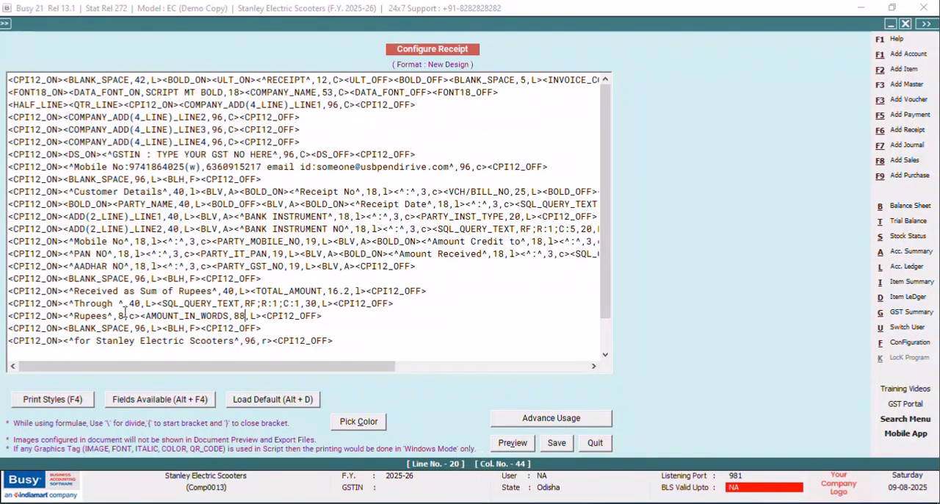
Save the format with the amount in words line and open the receipt preview for the voucher.
{"action": "left_click", "coordinate": [558, 442]}
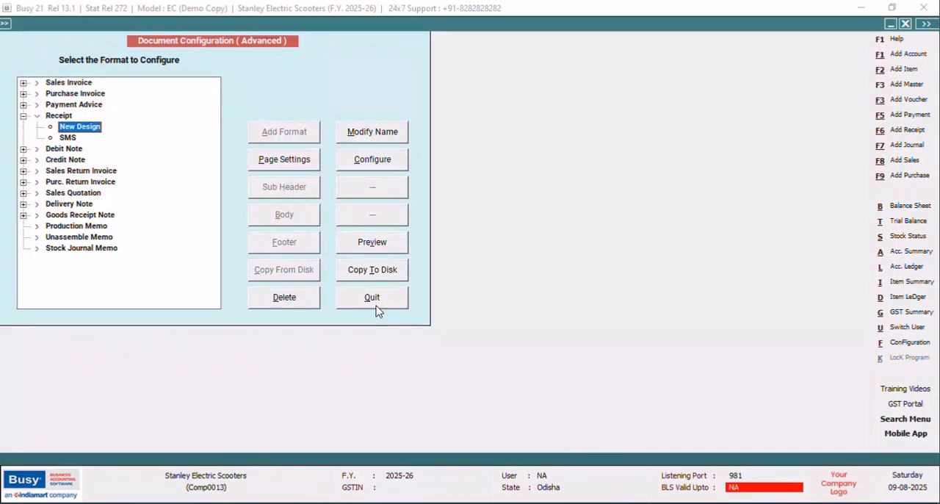
{"action": "left_click", "coordinate": [372, 298]}
{"action": "key", "text": "Escape"}
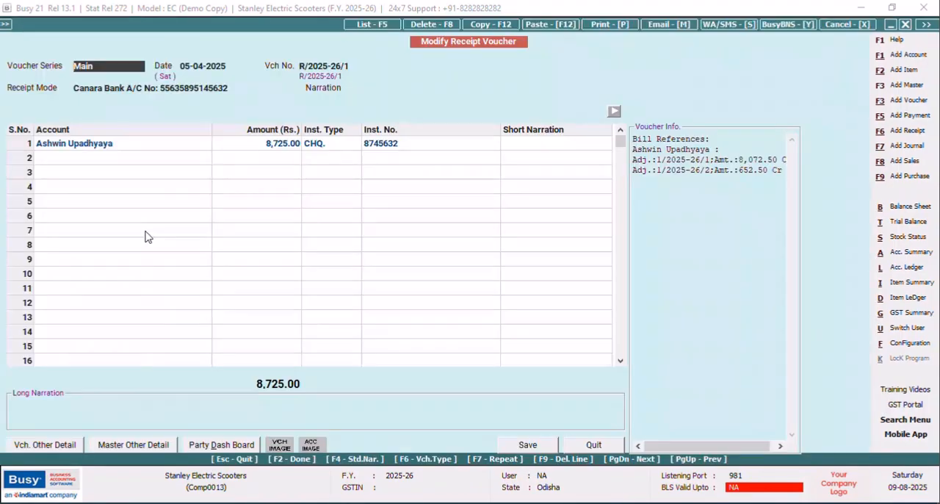
{"action": "left_click", "coordinate": [628, 28]}
{"action": "left_click", "coordinate": [426, 290]}
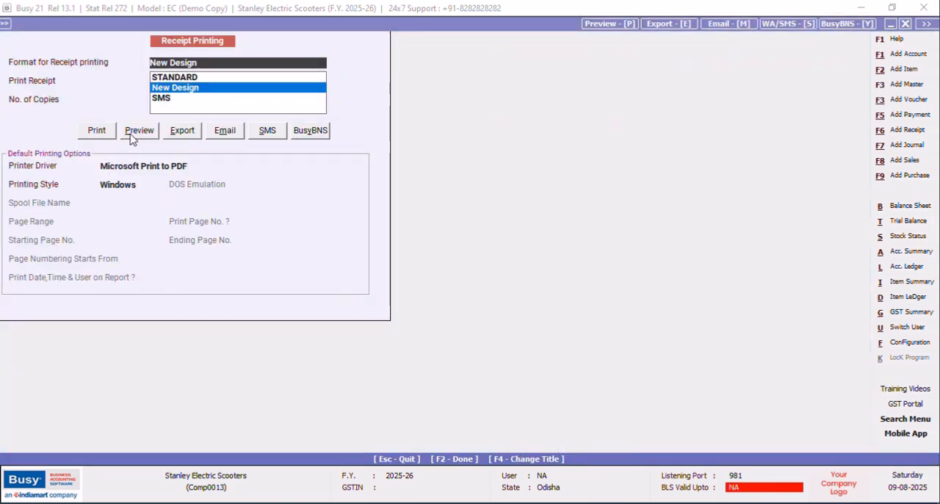
{"action": "left_click", "coordinate": [130, 131]}
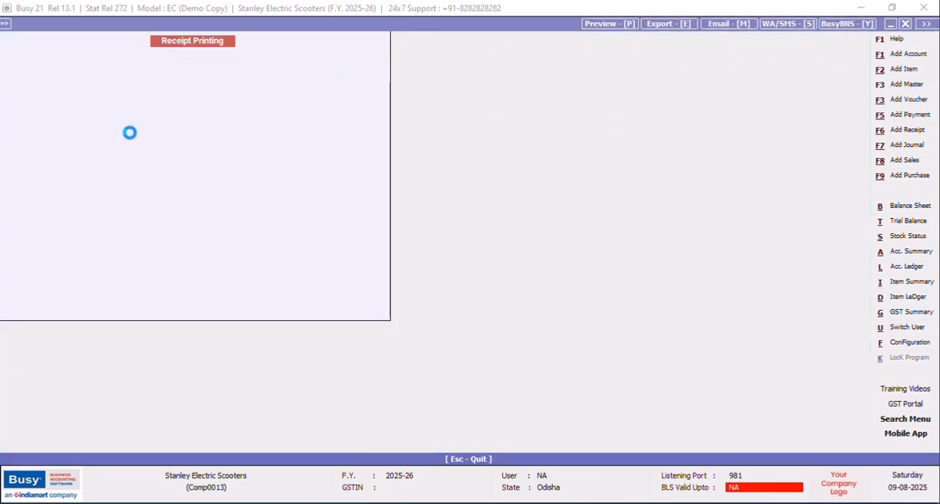